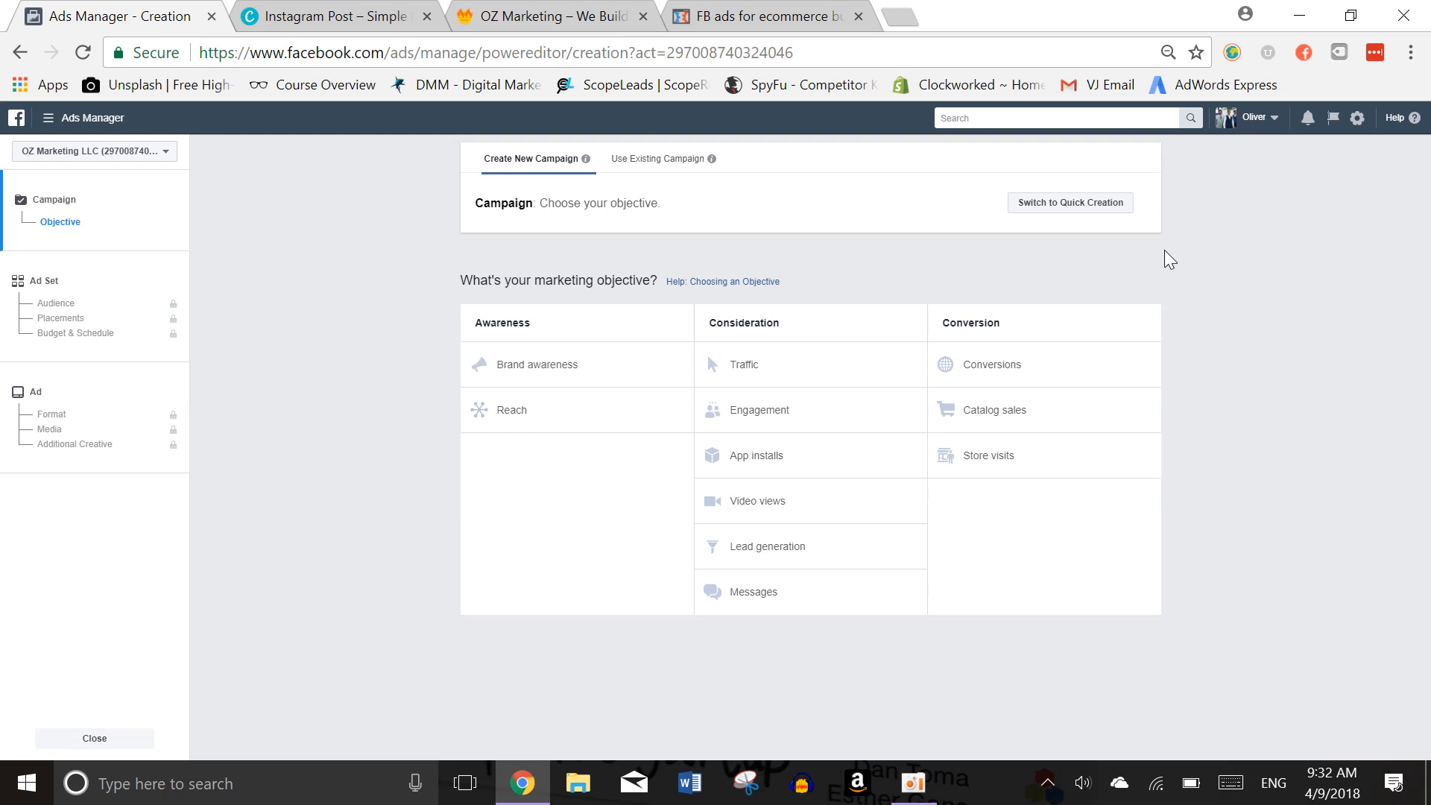
# Create a campaign with the Engagement objective named "AD 1 Vegan pets || Vegan1 || US || M+D" and continue to its ad set
pyautogui.moveTo(1108, 270); pyautogui.dragTo(835, 408)
pyautogui.click(834, 409)
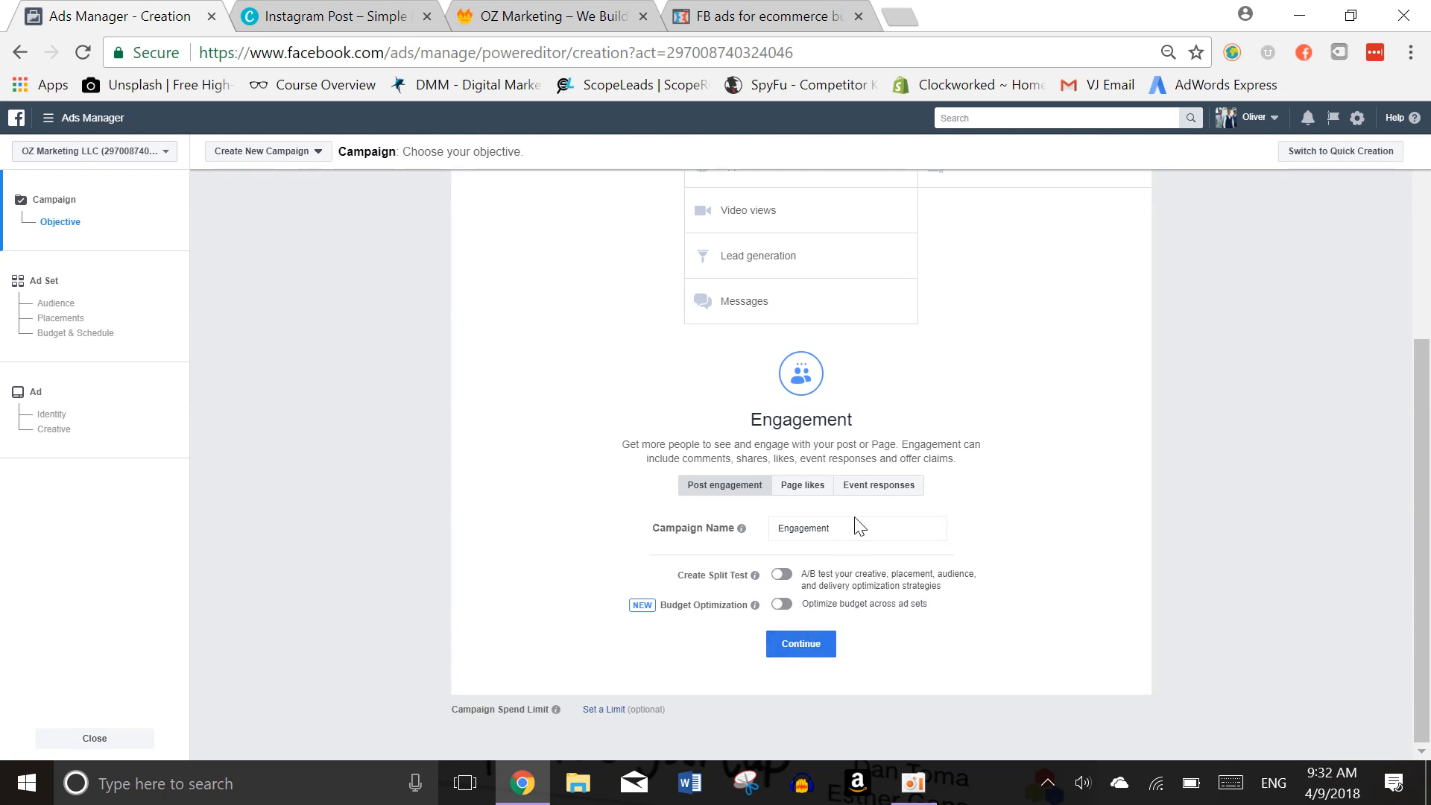
pyautogui.doubleClick(851, 528)
pyautogui.write('AD 1')
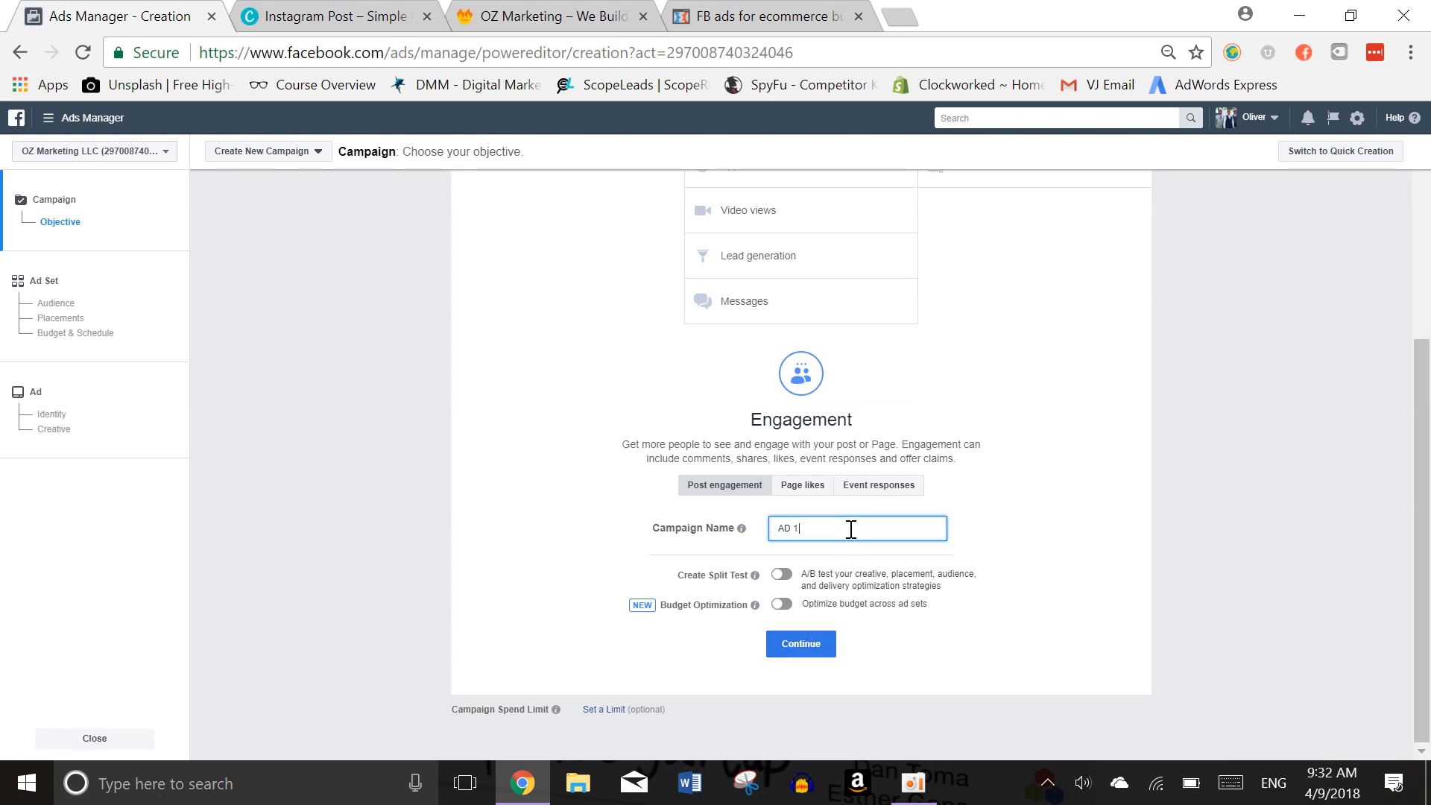
pyautogui.write(' Vegan pets || Vegan1 || US || M+D')
pyautogui.click(809, 658)
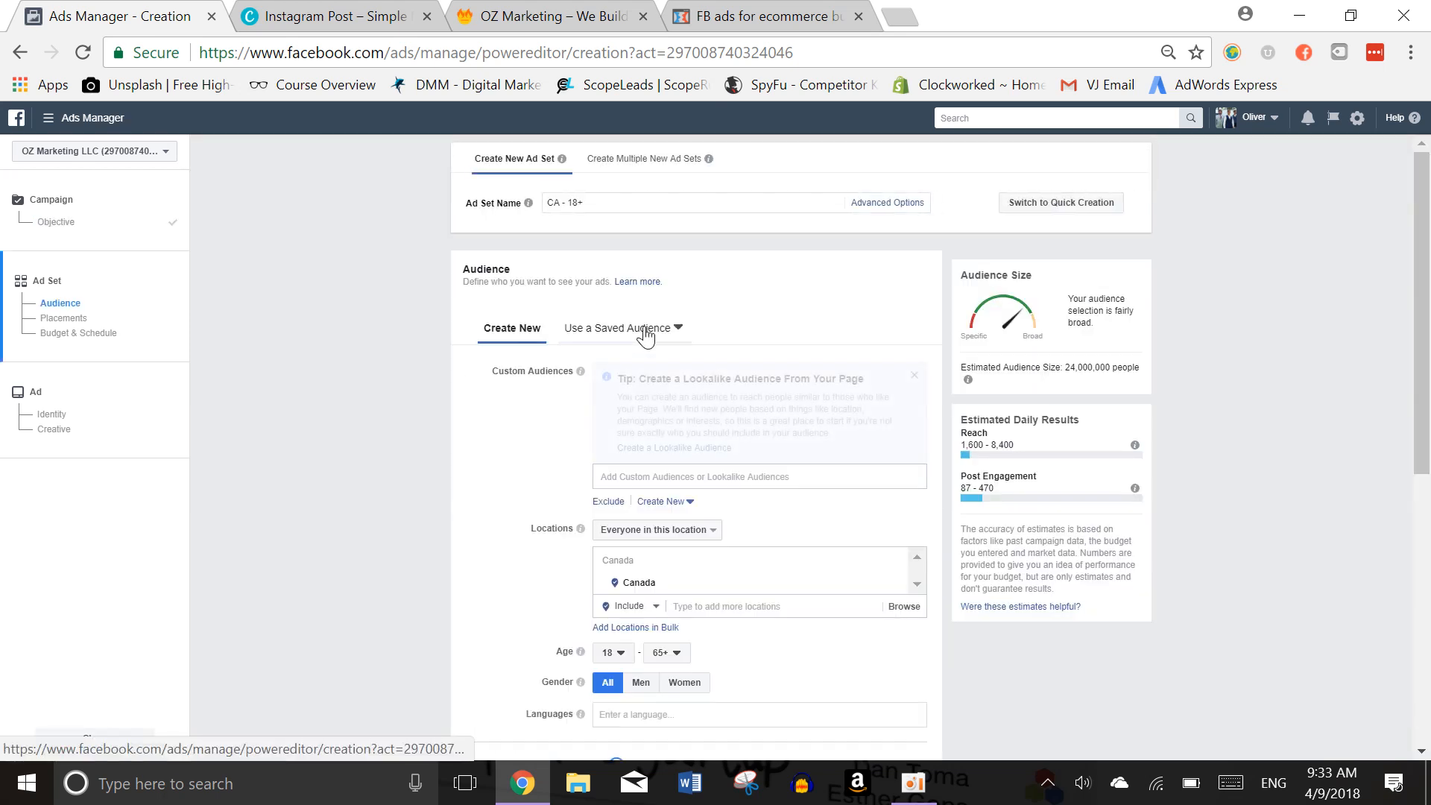
# Replace Canada with United States as the ad set's target location
pyautogui.scroll(-2, 796, 295)
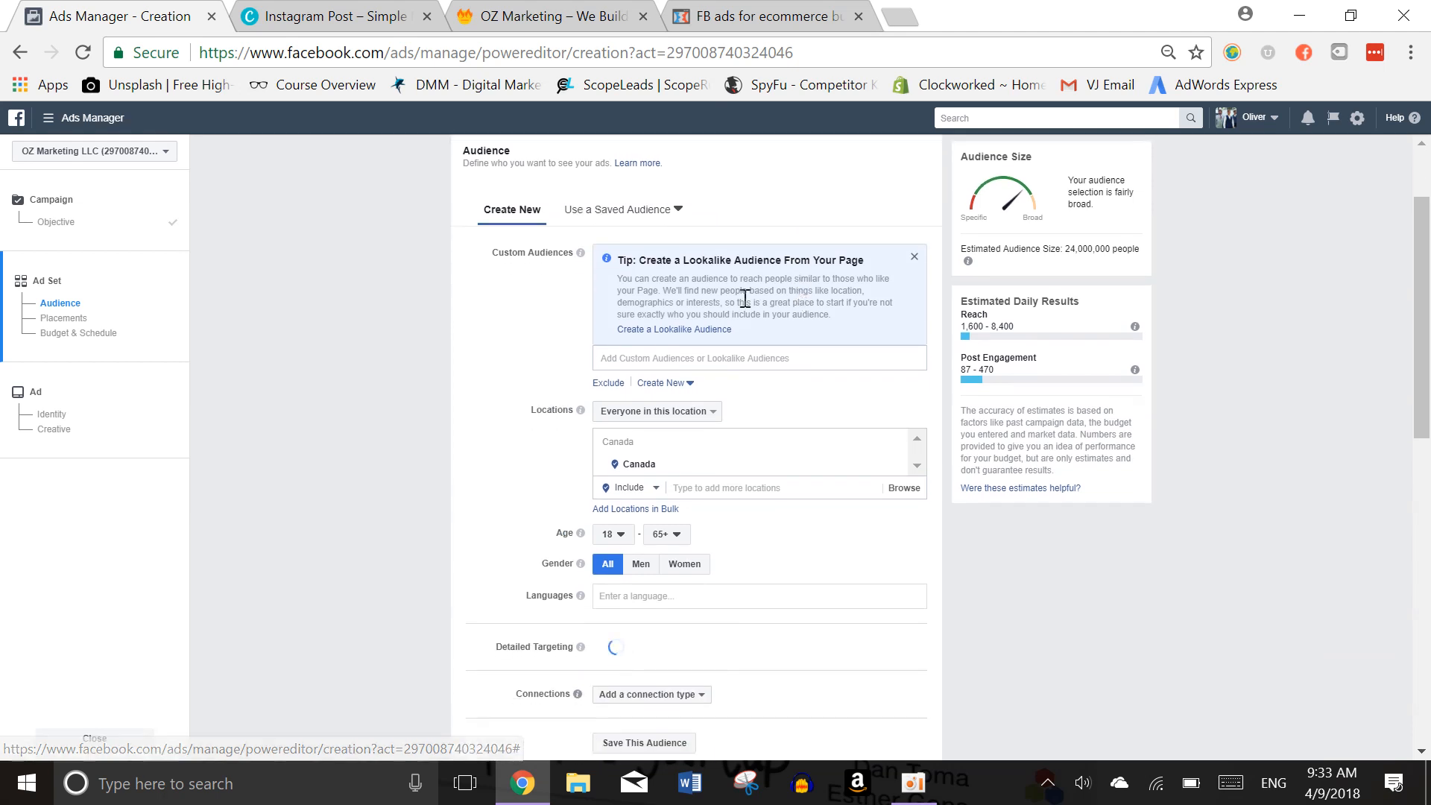
pyautogui.scroll(-1, 537, 411)
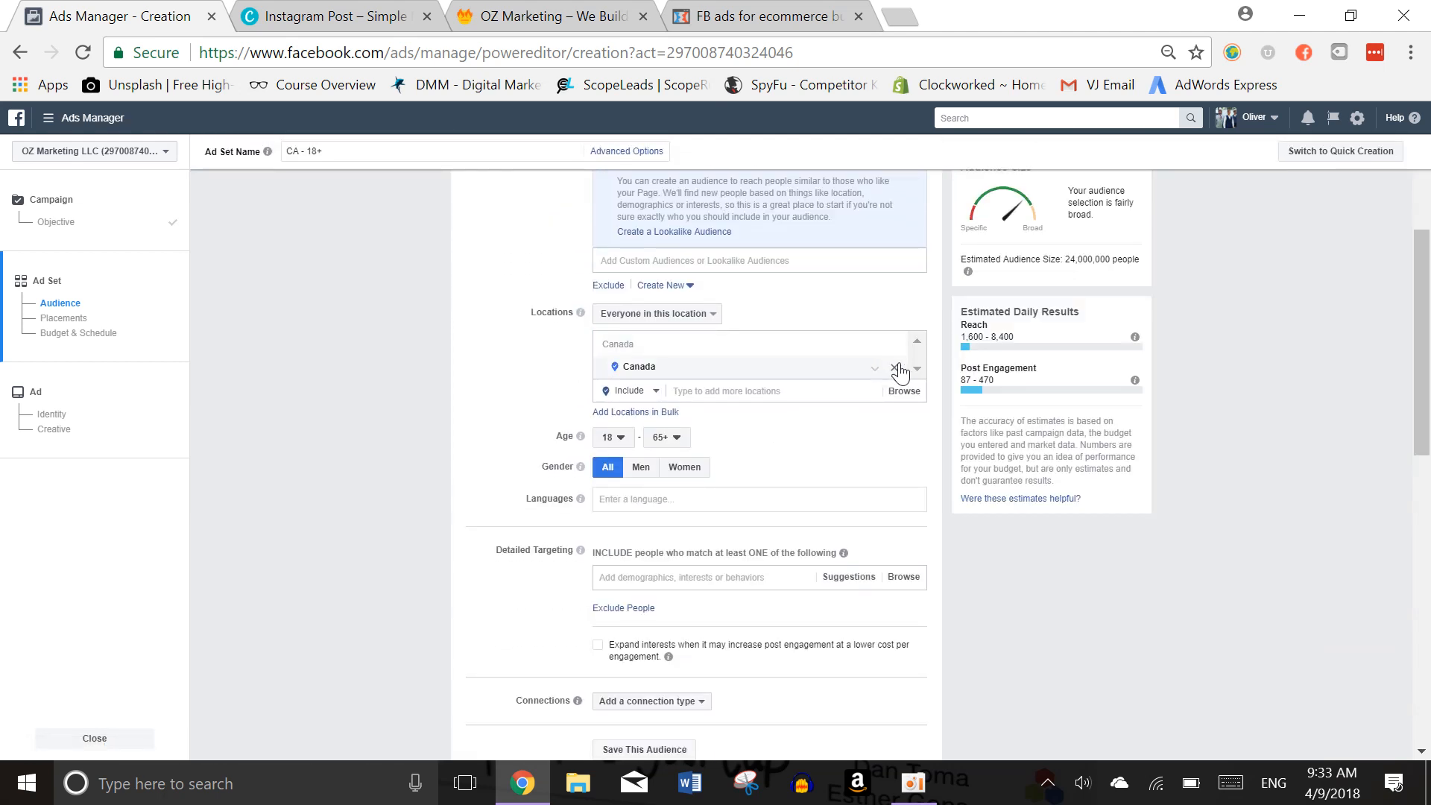
pyautogui.click(896, 368)
pyautogui.click(763, 347)
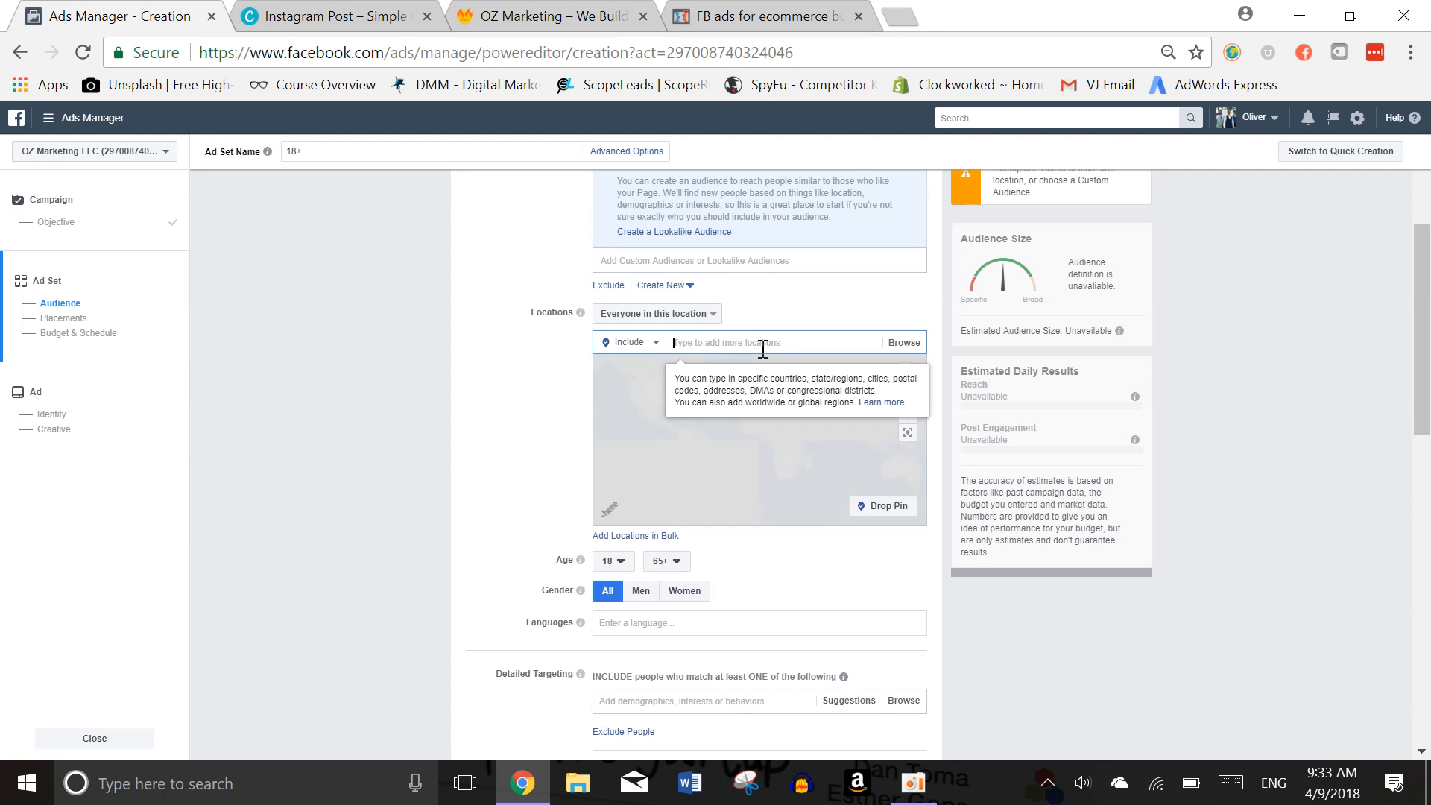
pyautogui.write('U')
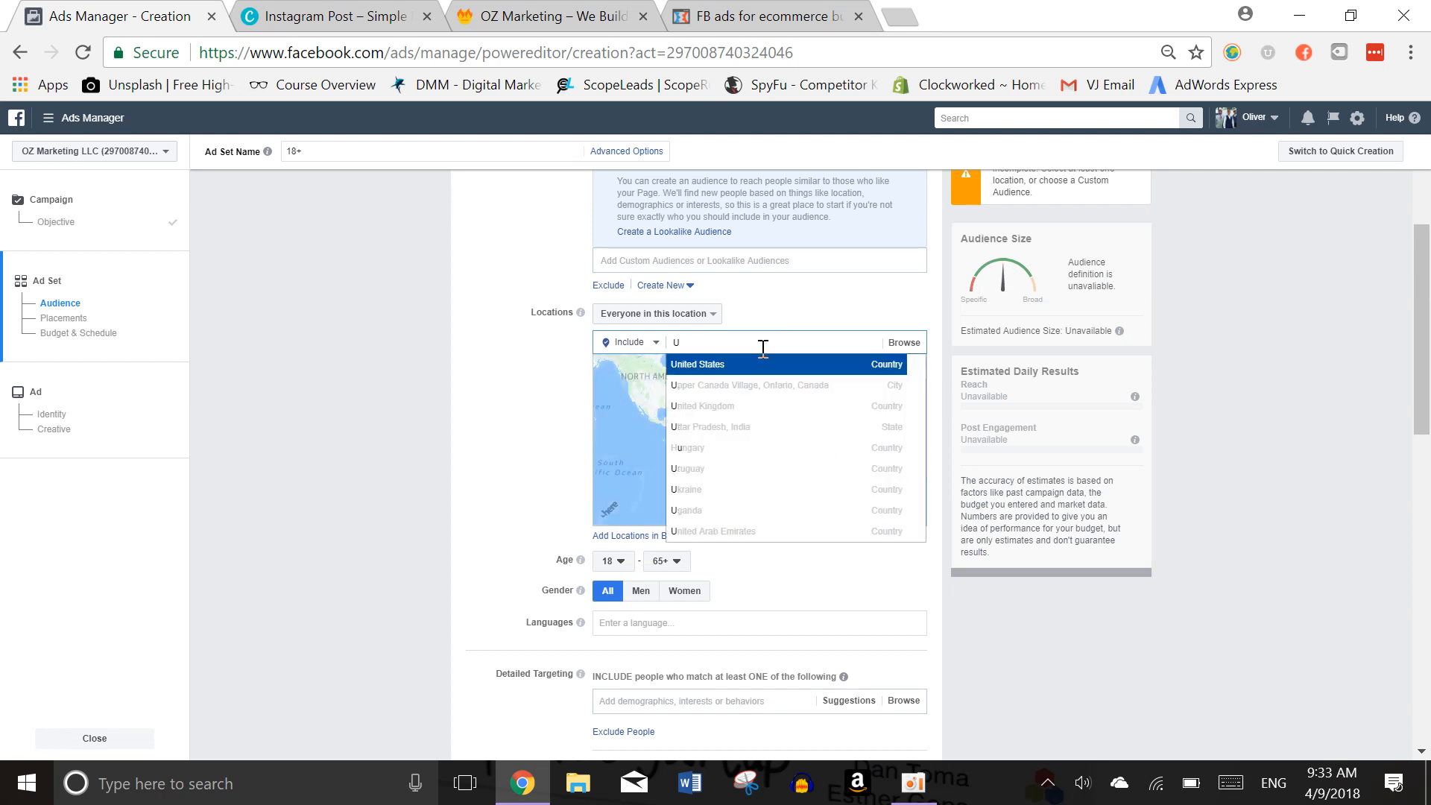
pyautogui.click(763, 365)
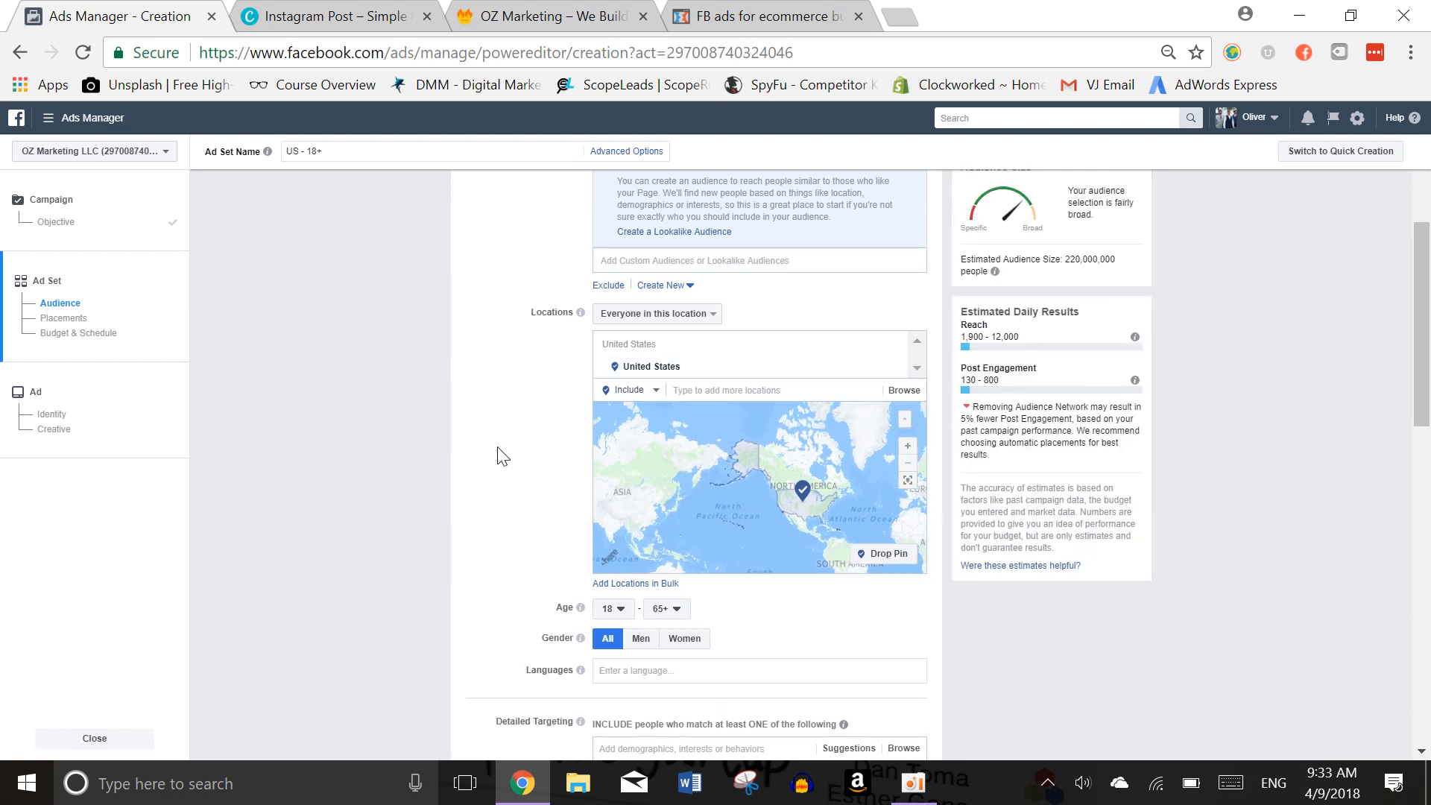
pyautogui.scroll(2, 495, 454)
pyautogui.scroll(-2, 497, 455)
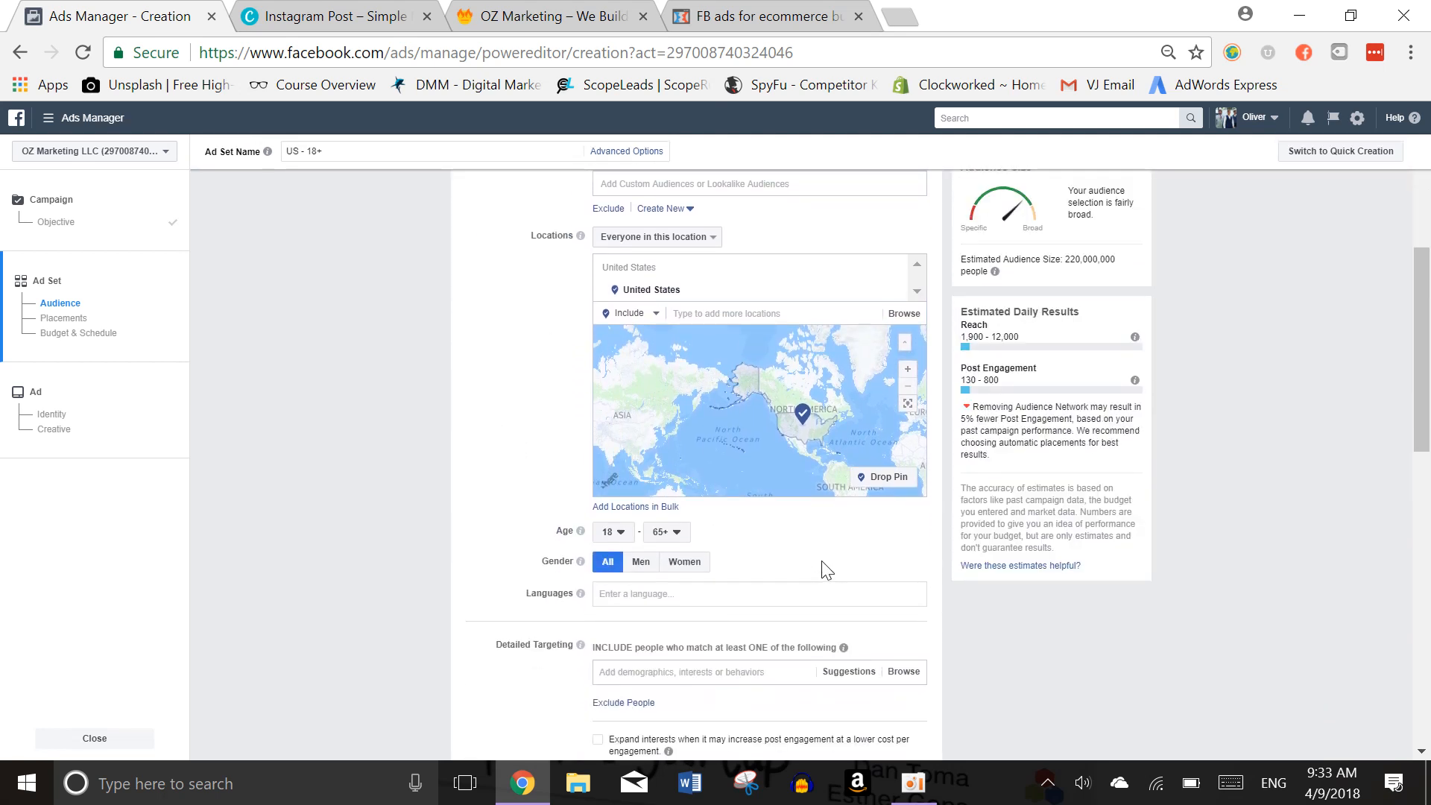
pyautogui.scroll(3, 826, 570)
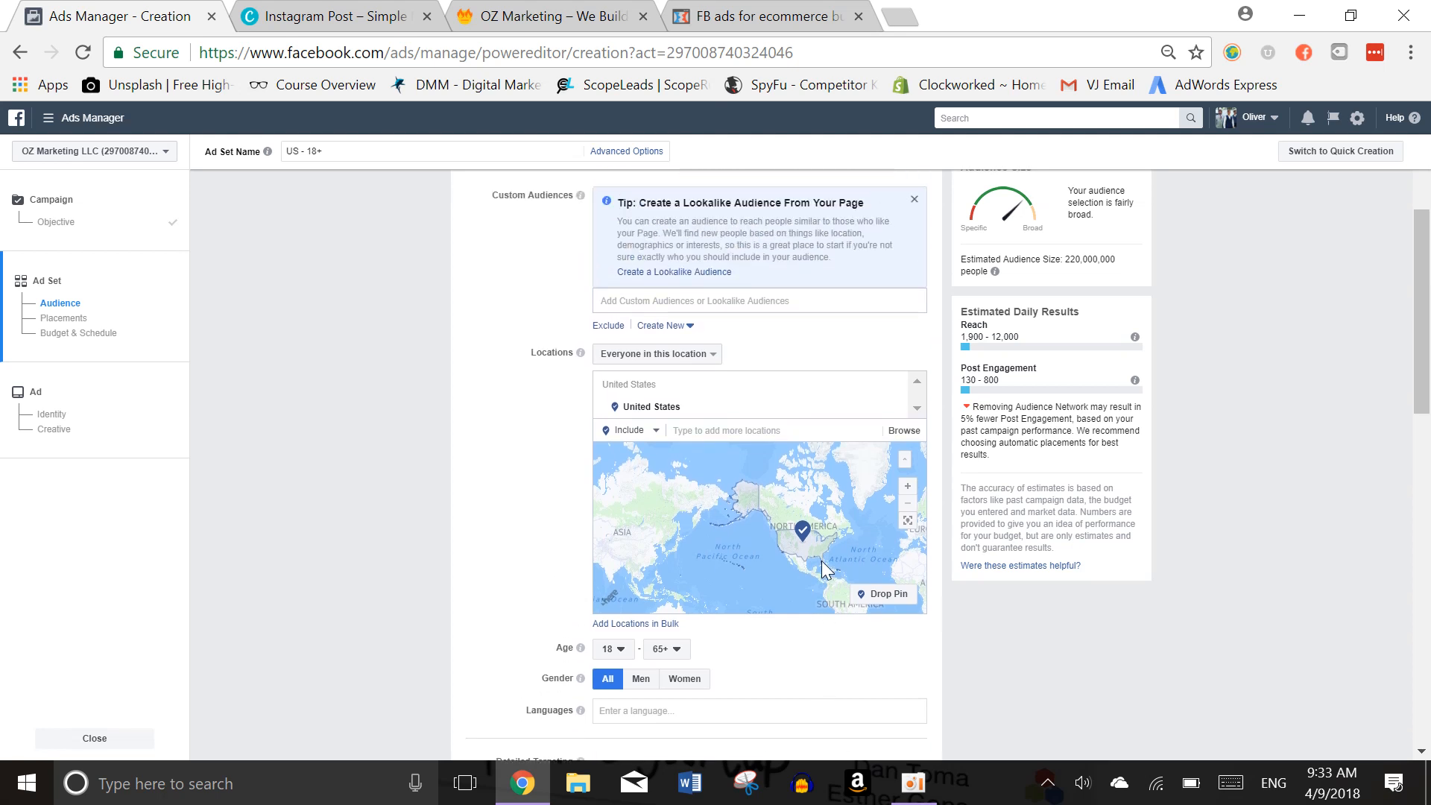
pyautogui.click(662, 446)
pyautogui.click(684, 477)
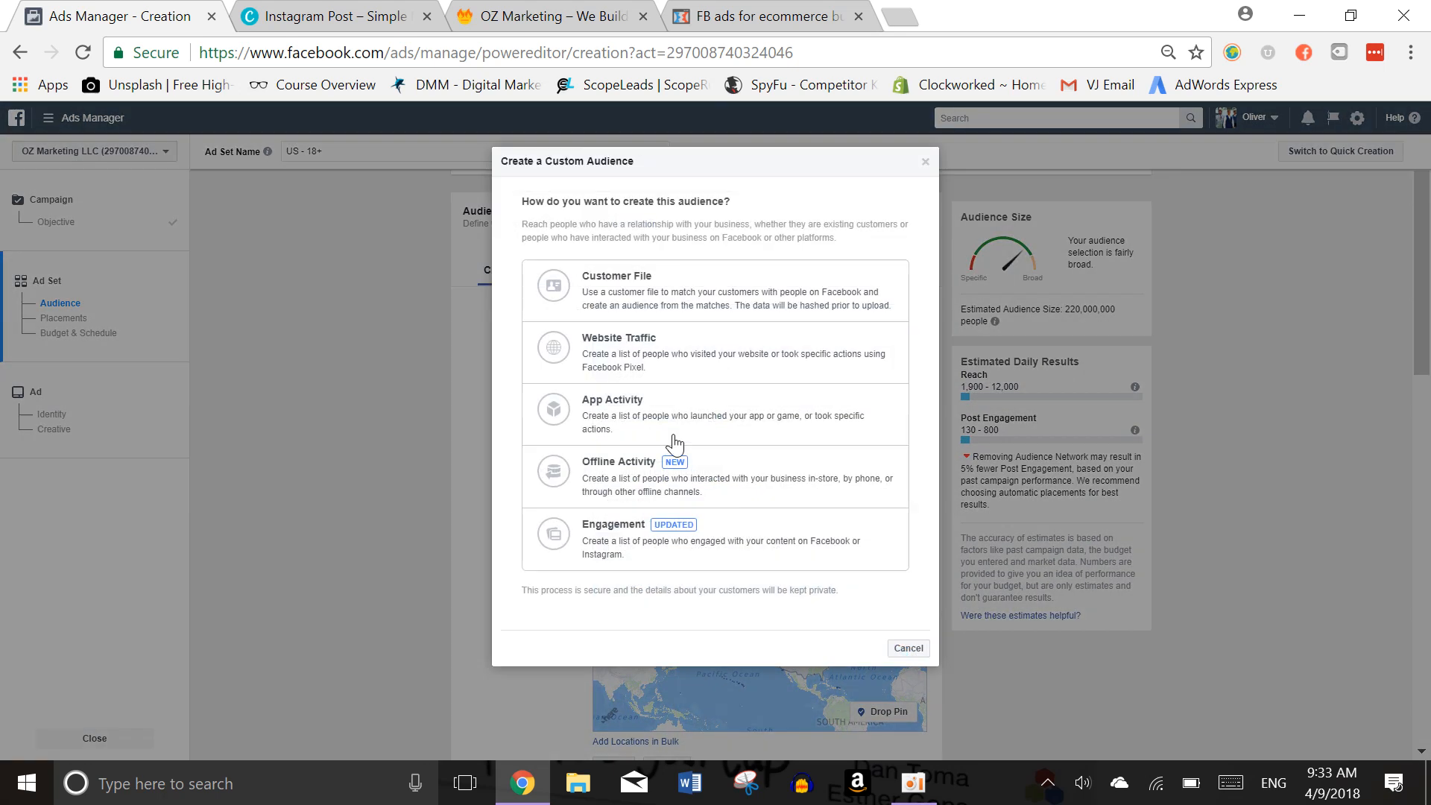
pyautogui.click(644, 334)
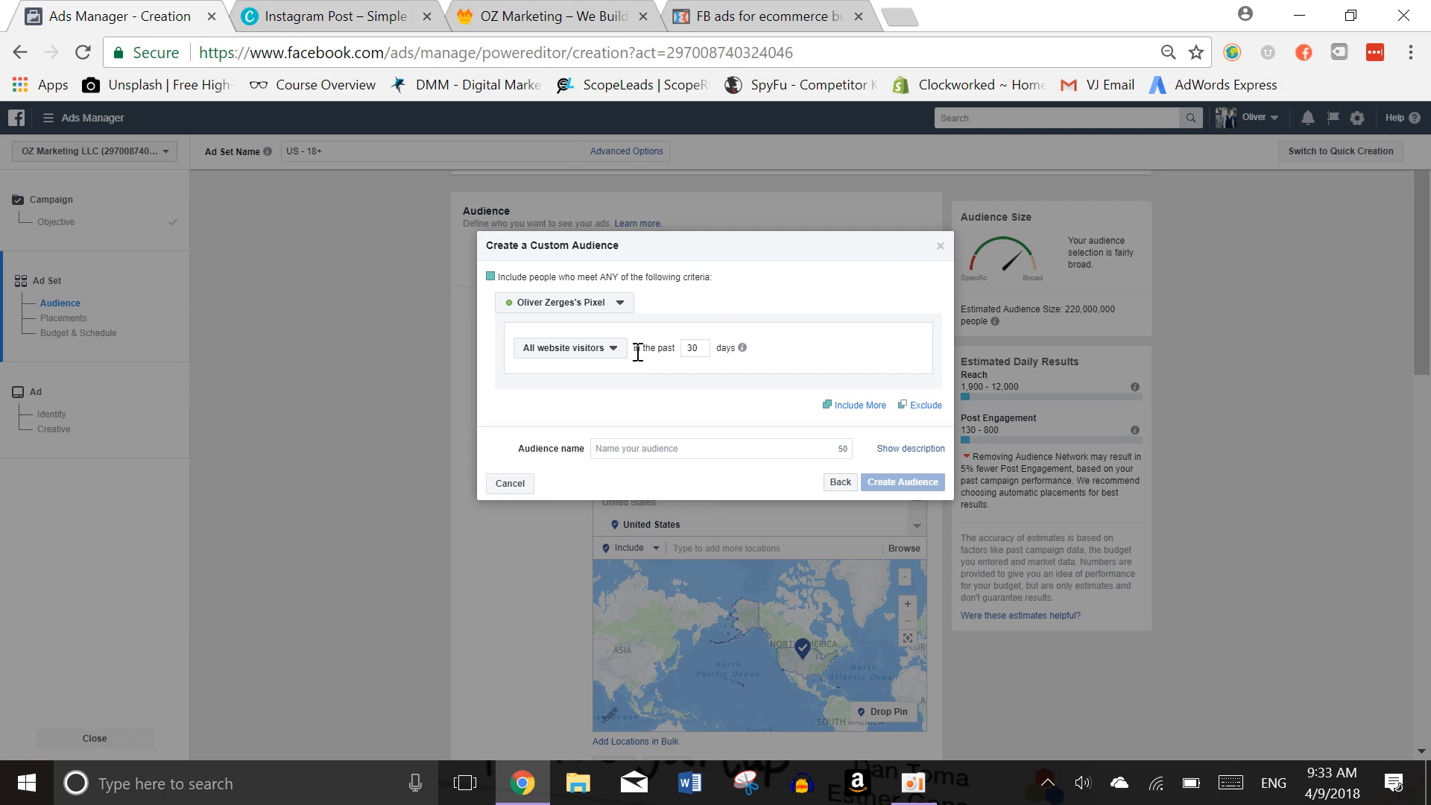
pyautogui.doubleClick(698, 347)
pyautogui.write('180')
pyautogui.click(839, 483)
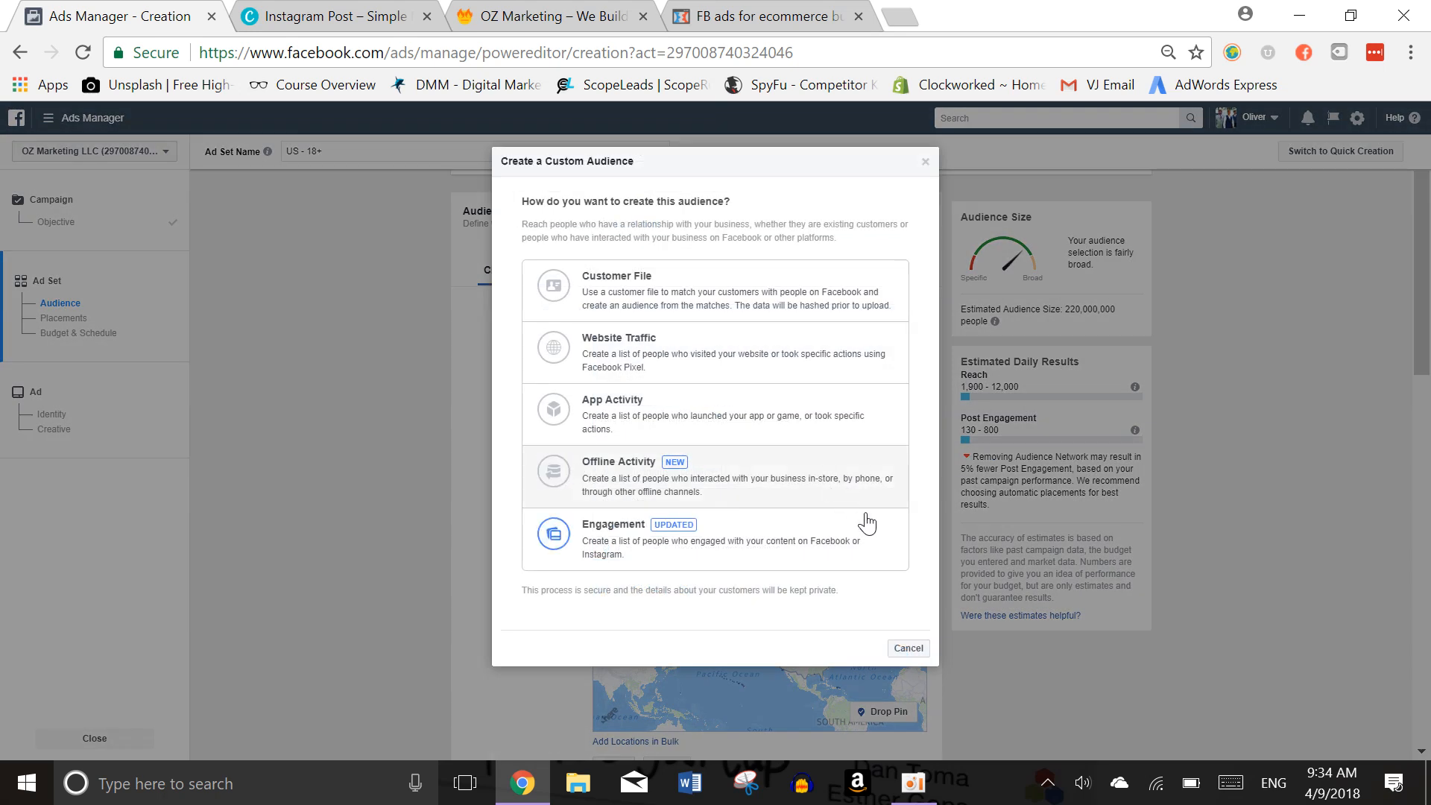
pyautogui.click(908, 652)
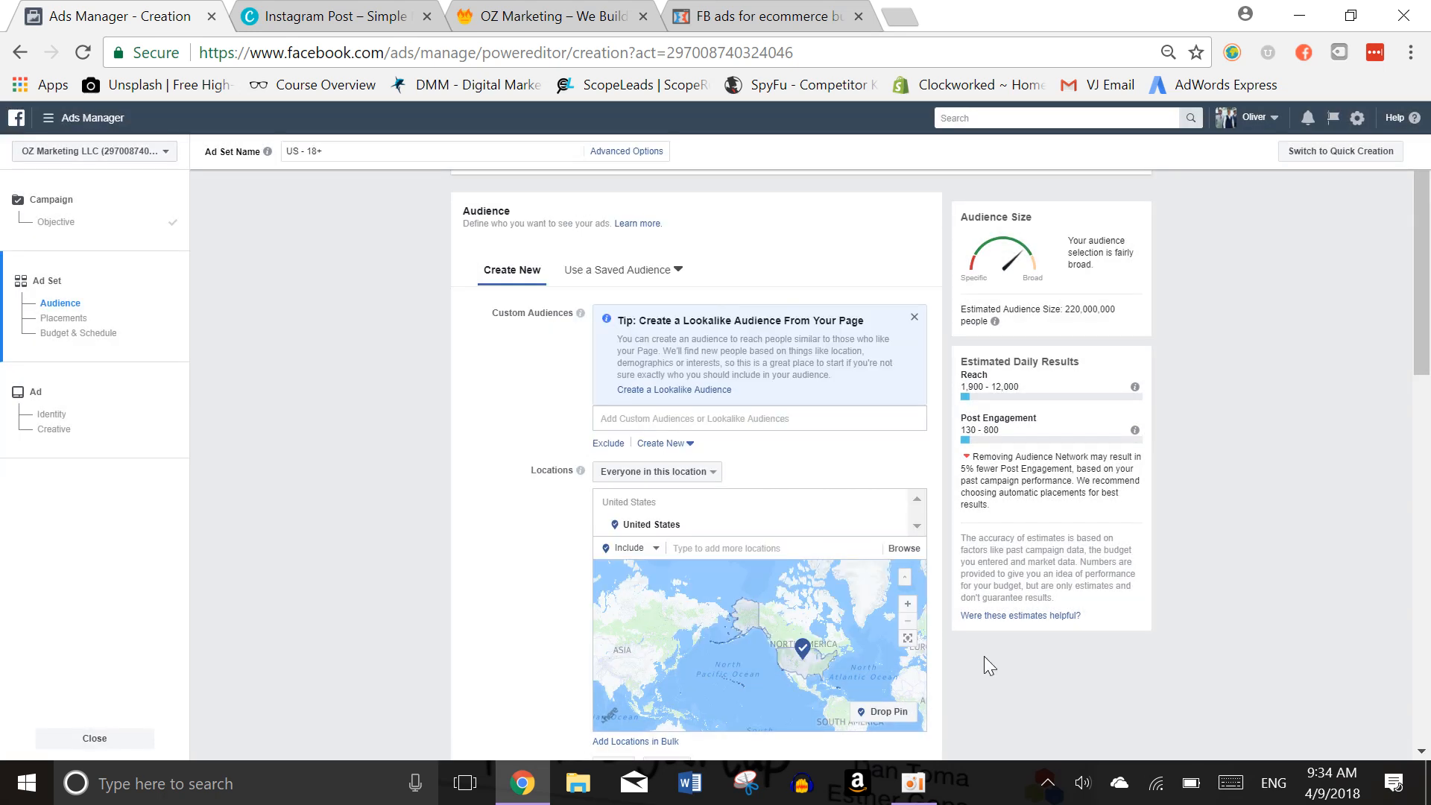
# Show the exclusion field for custom audiences and view the audiences available to exclude
pyautogui.scroll(-3, 984, 655)
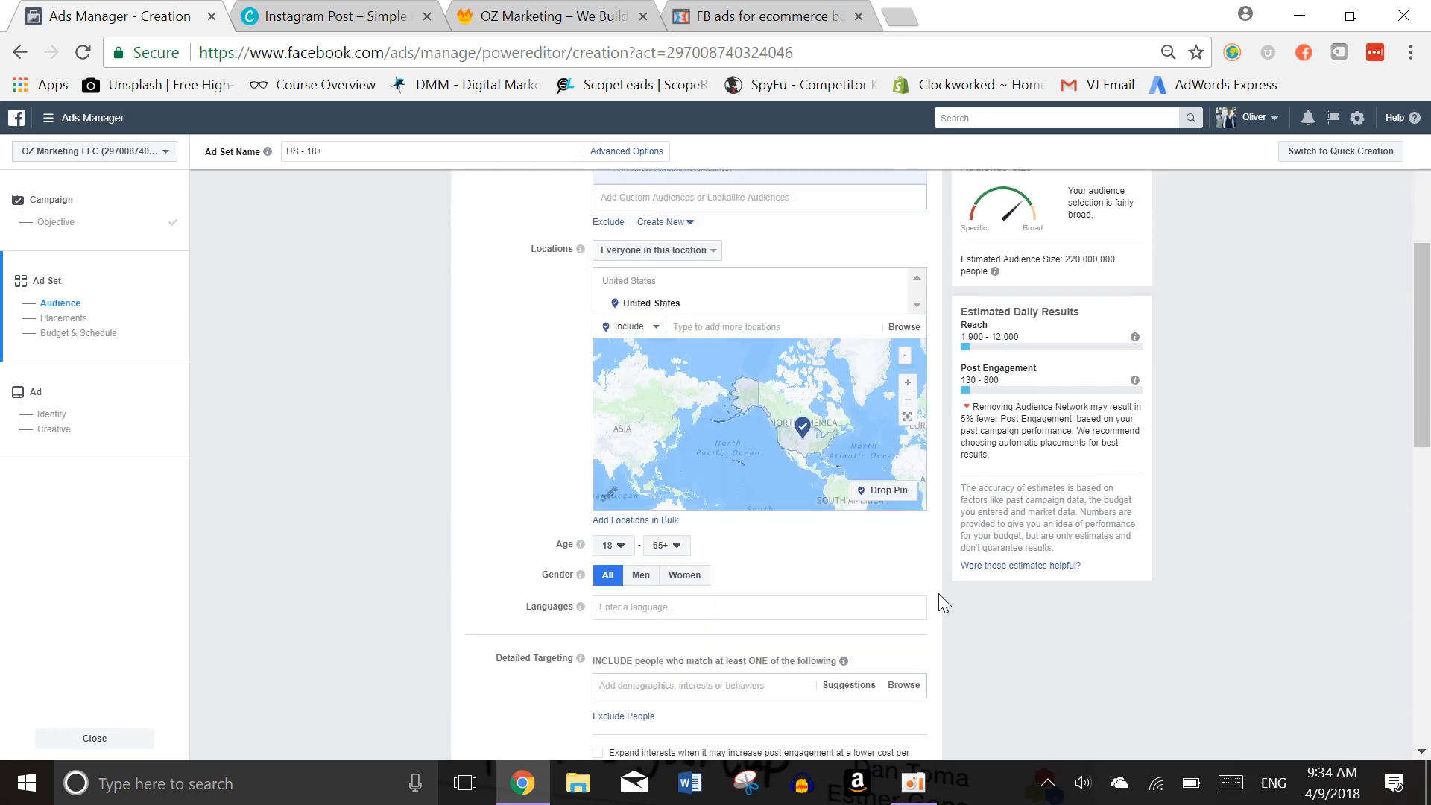
pyautogui.scroll(2, 963, 596)
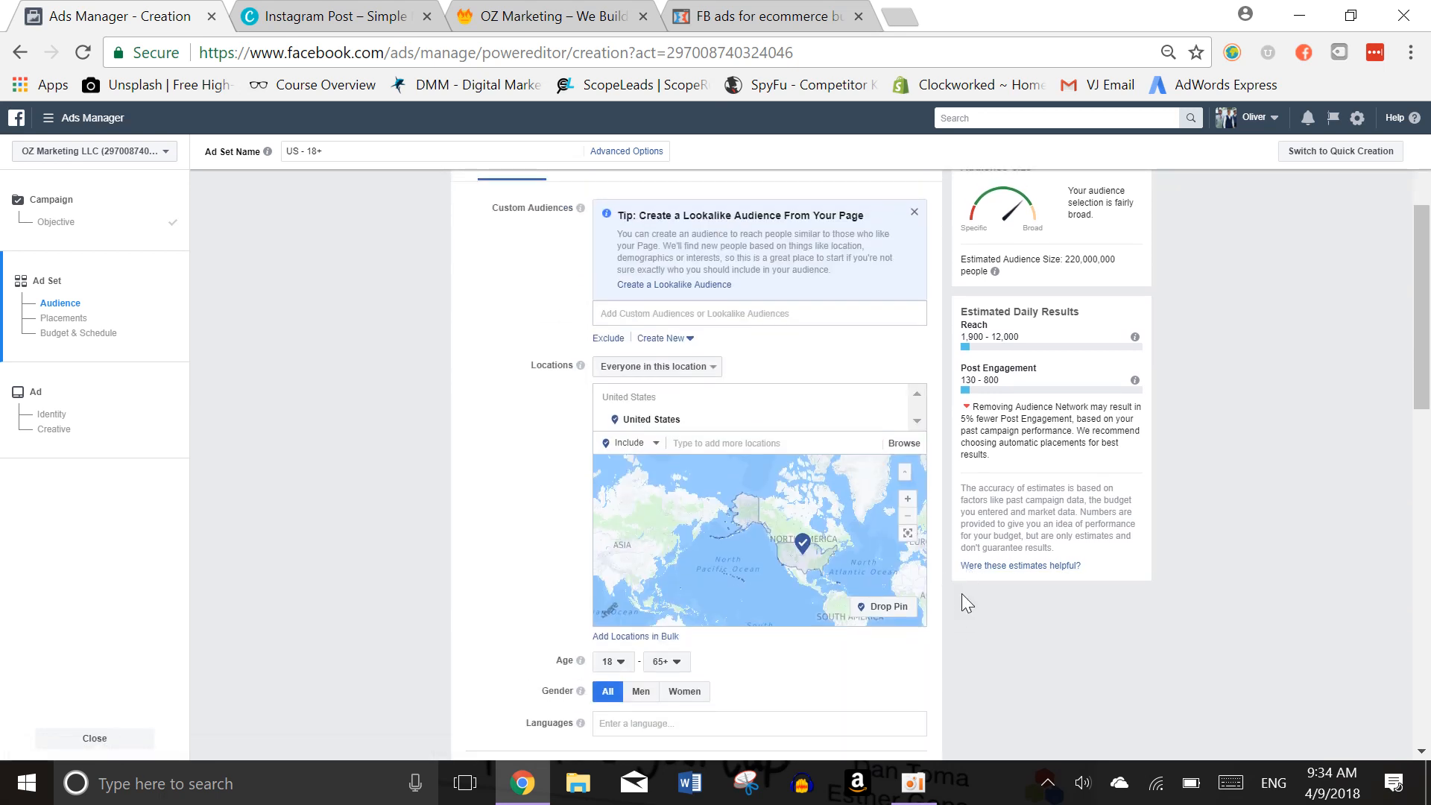
pyautogui.click(607, 338)
pyautogui.click(635, 375)
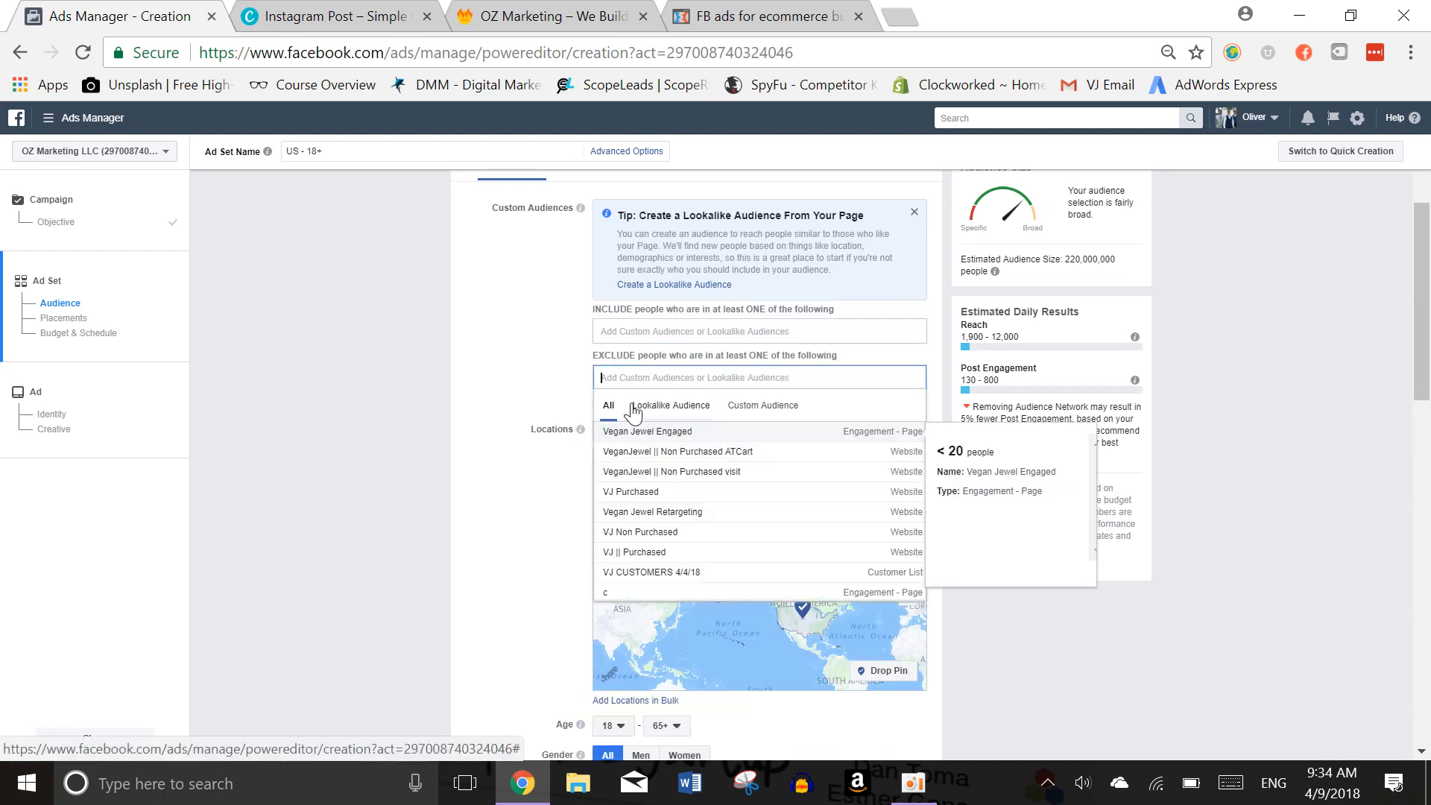
pyautogui.click(507, 419)
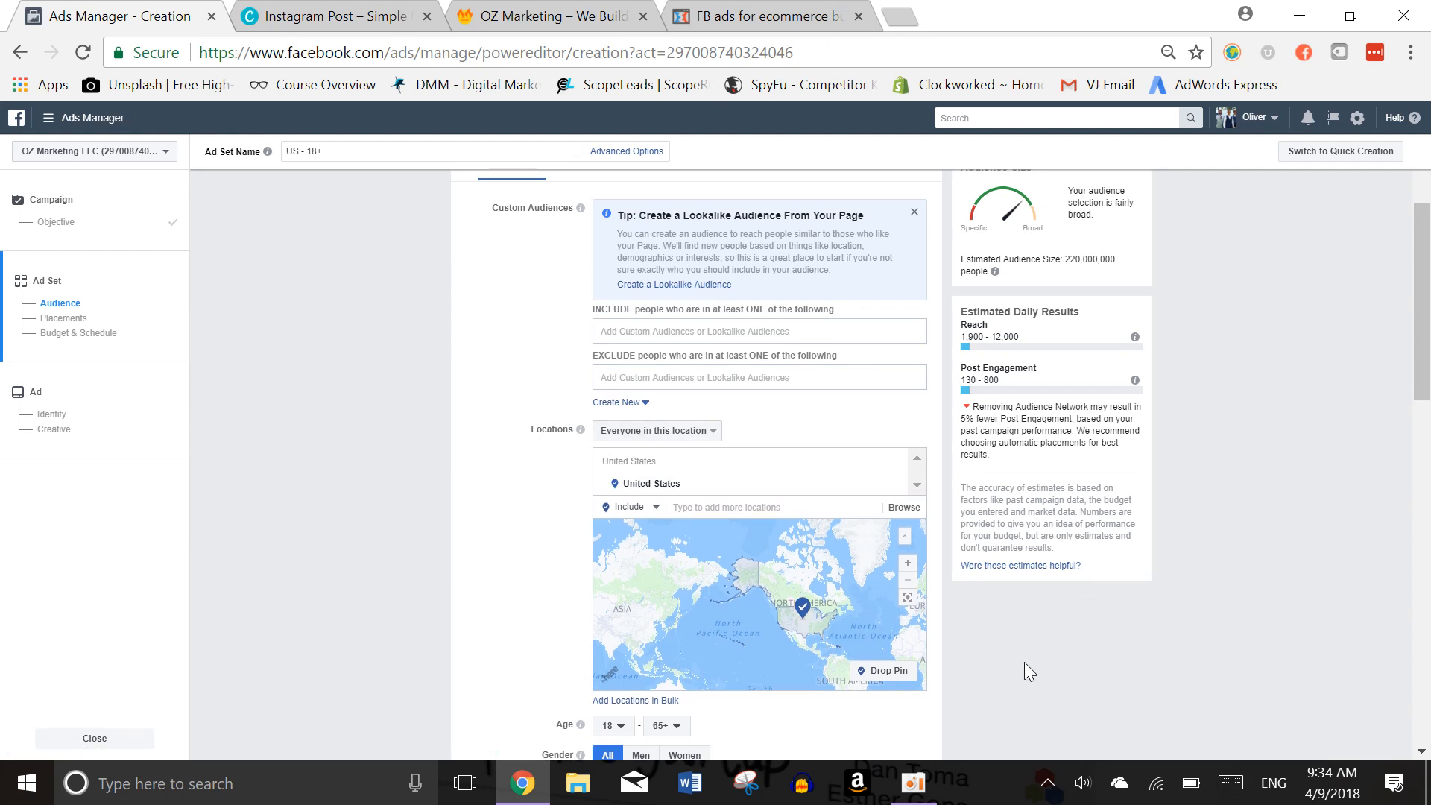
# Add the interest Go Vegan to the ad set's detailed targeting
pyautogui.scroll(-3, 1024, 661)
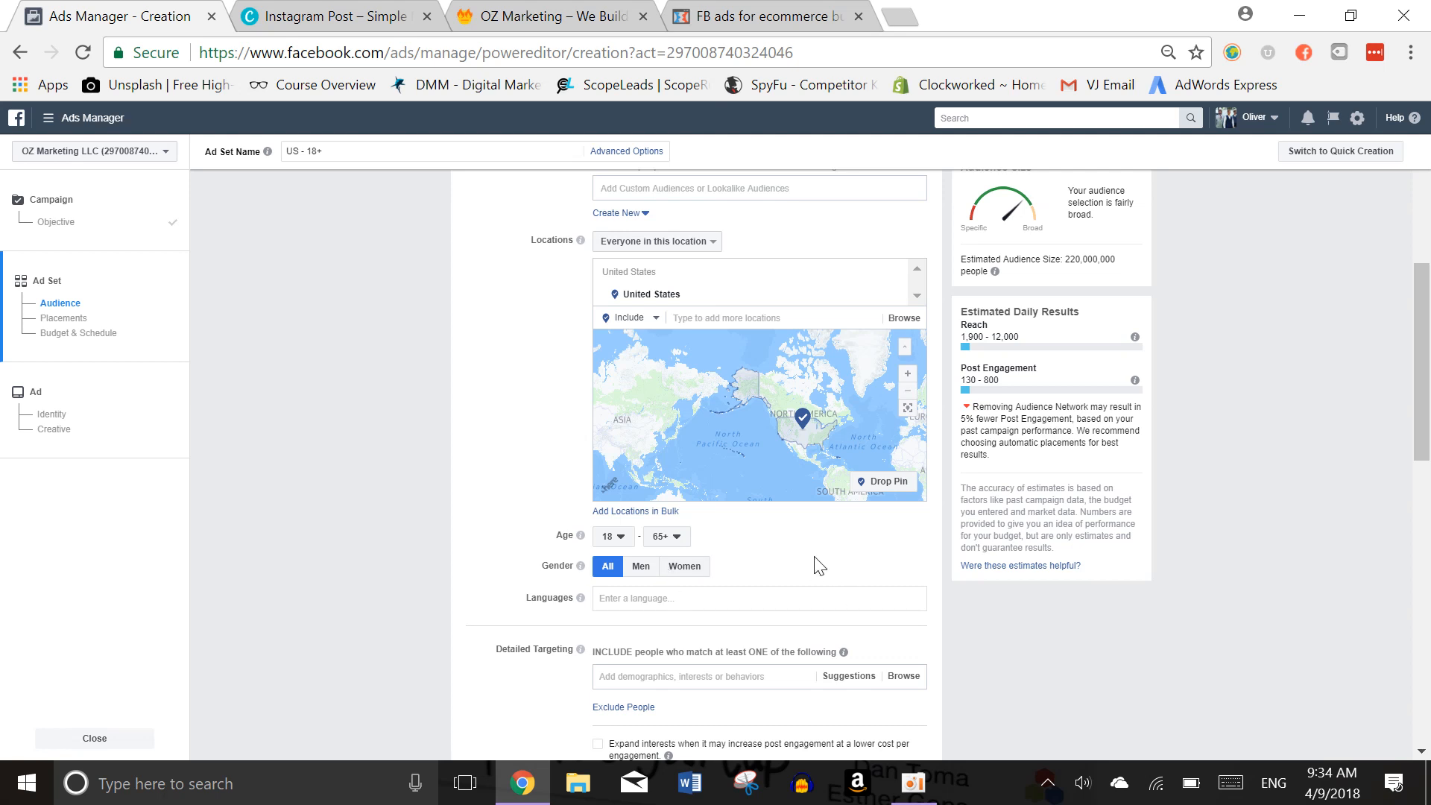
pyautogui.scroll(-2, 820, 565)
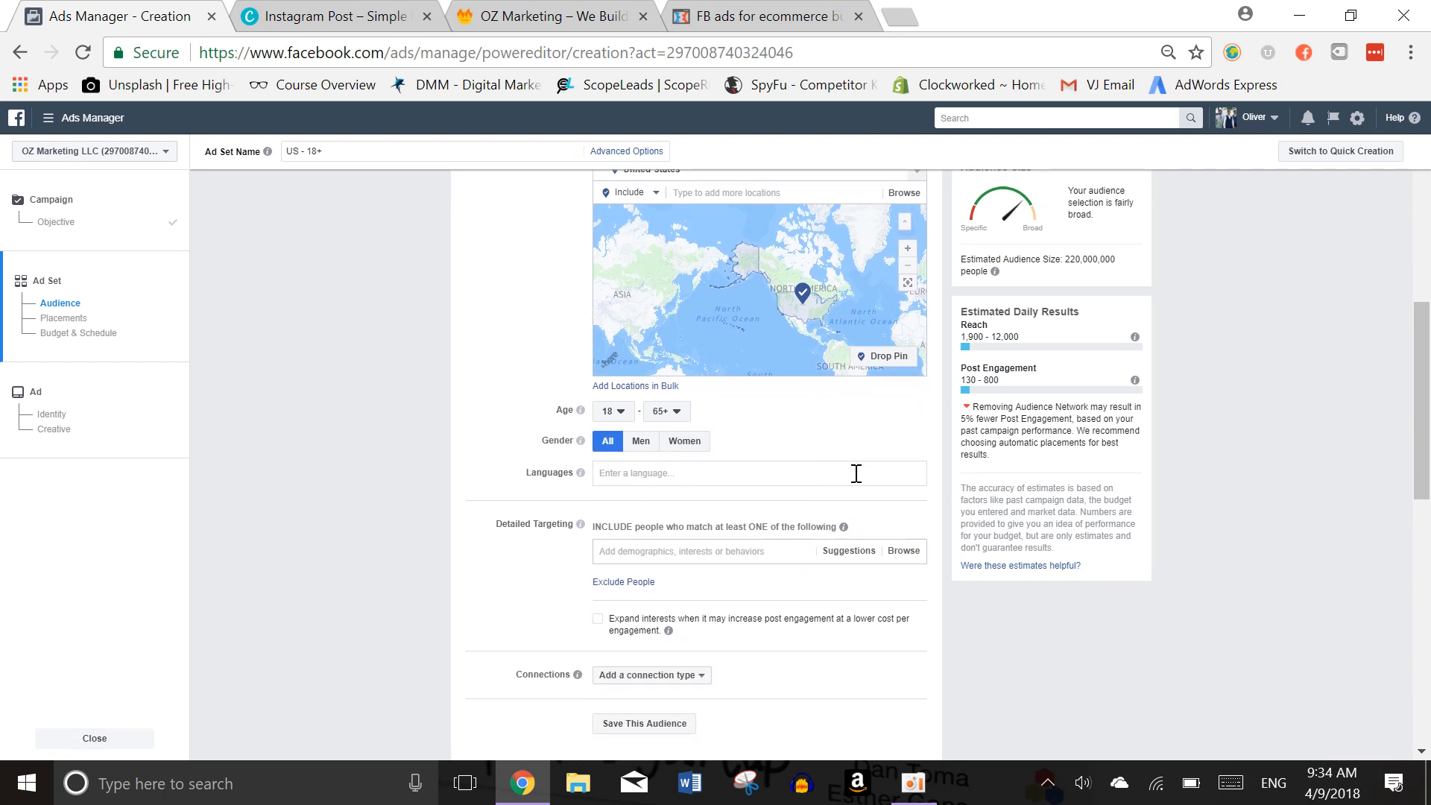
pyautogui.scroll(-3, 856, 474)
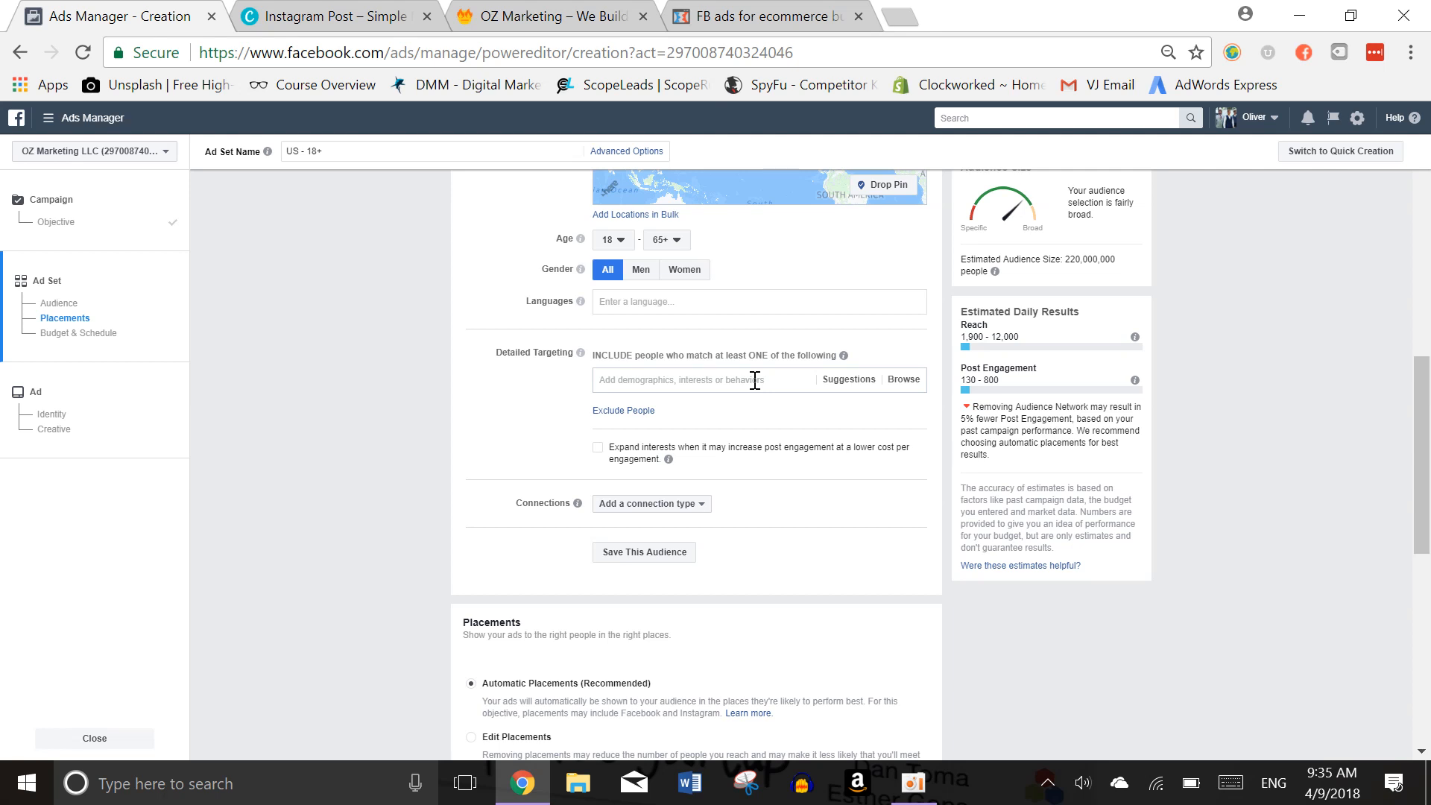
pyautogui.click(755, 381)
pyautogui.write('go vegan')
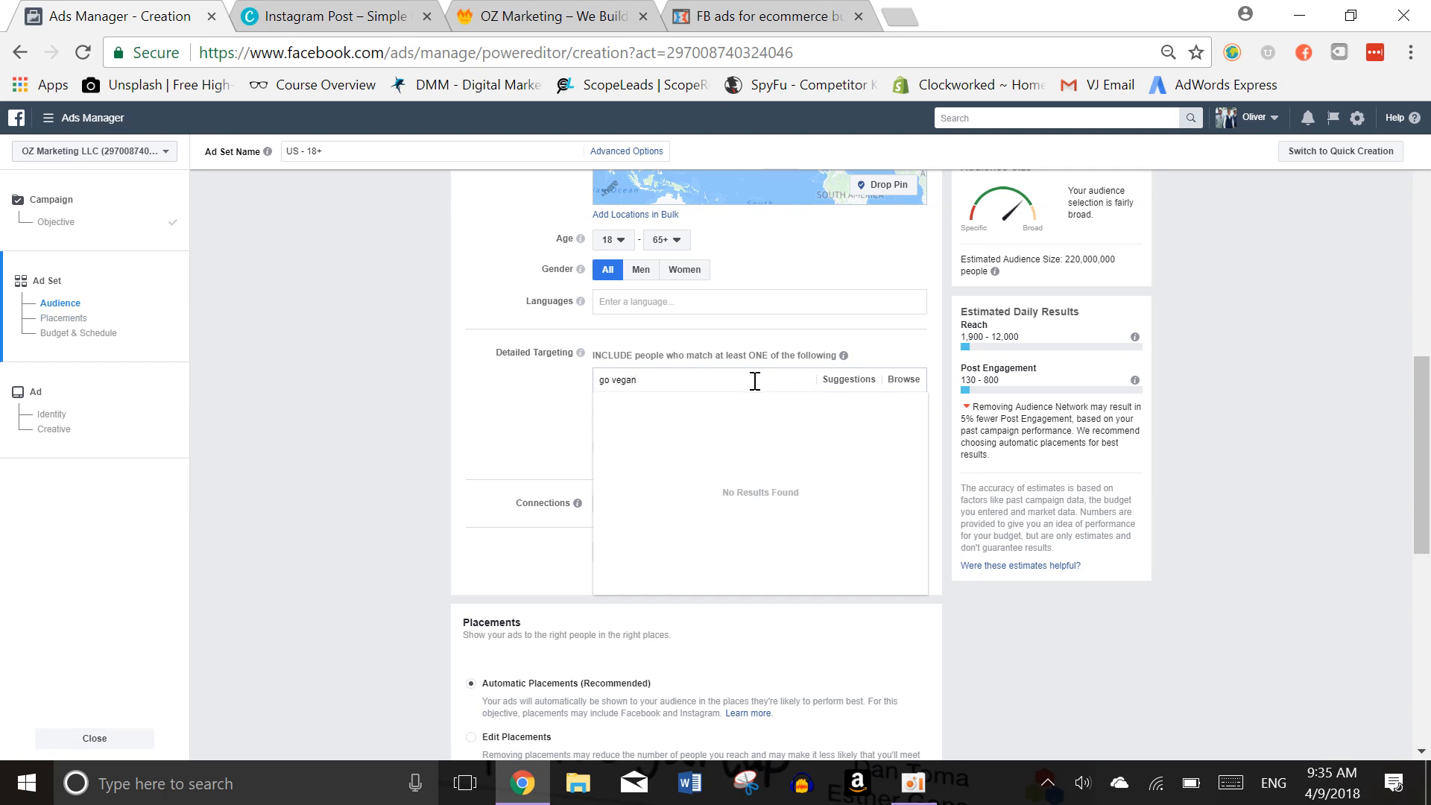
pyautogui.click(748, 404)
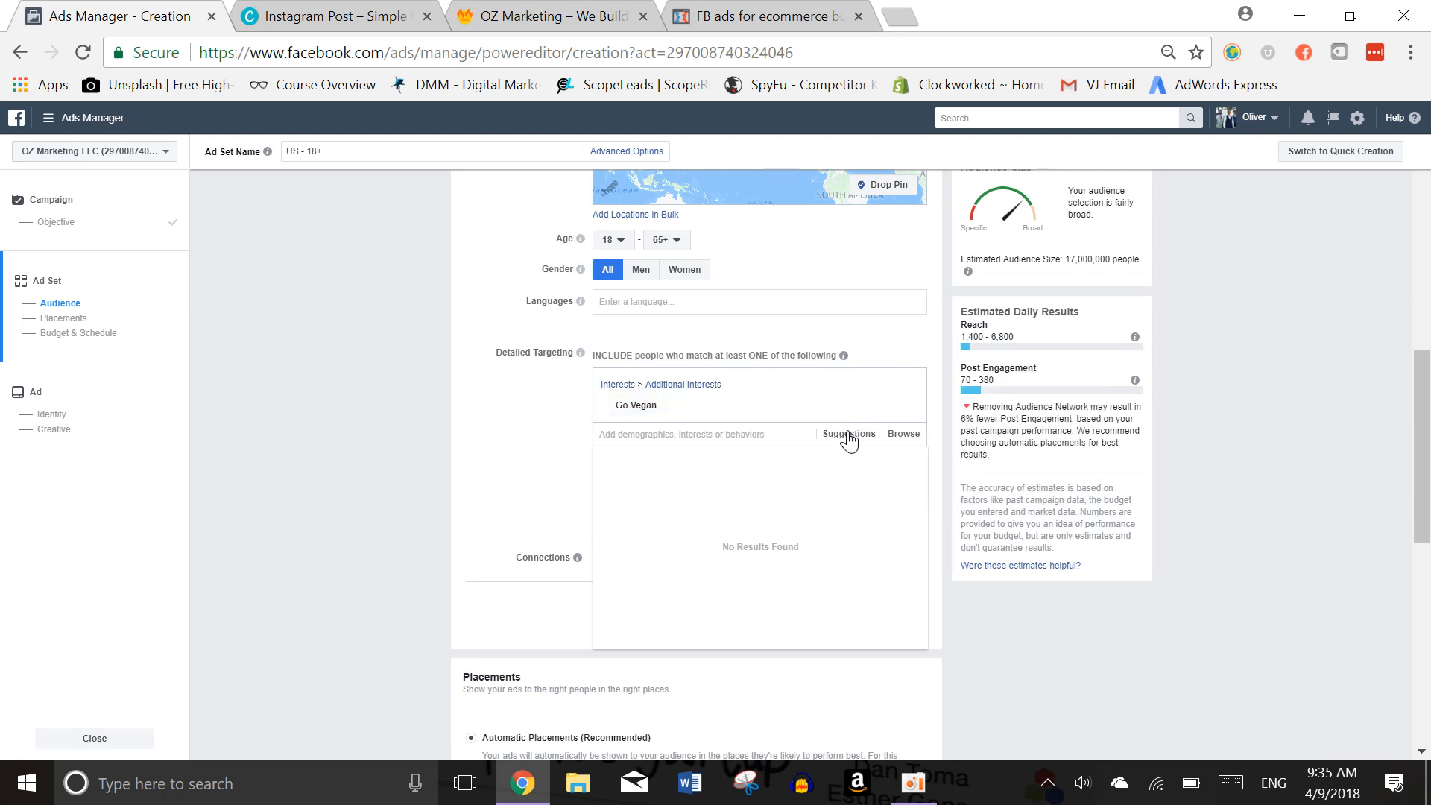
# Add the suggested interests Vegan.com, Vegan Recipes, World Vegan Day and Vegan Addict to the detailed targeting
pyautogui.click(849, 435)
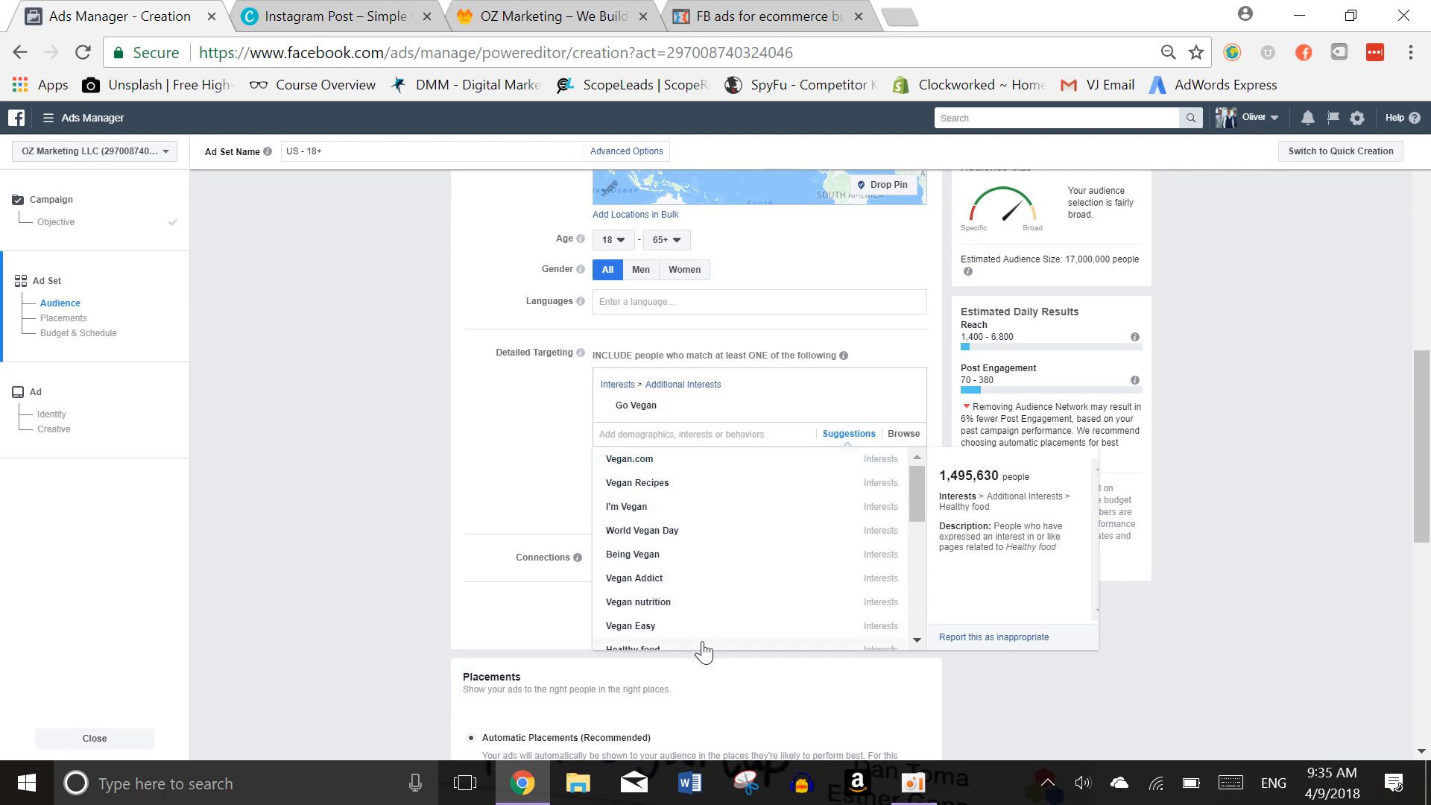
pyautogui.scroll(-3, 704, 647)
pyautogui.scroll(3, 704, 648)
pyautogui.click(718, 471)
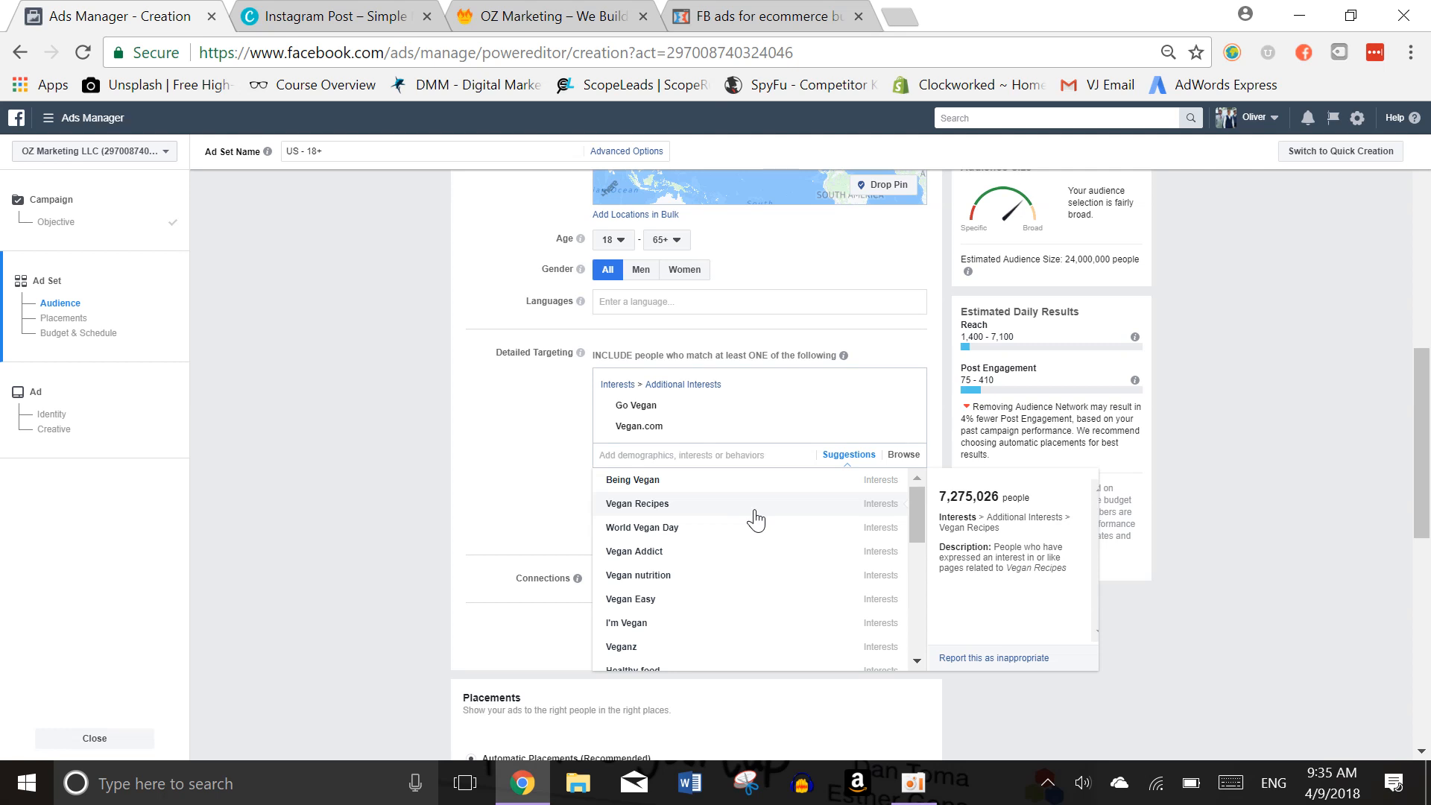
pyautogui.click(755, 520)
pyautogui.click(722, 532)
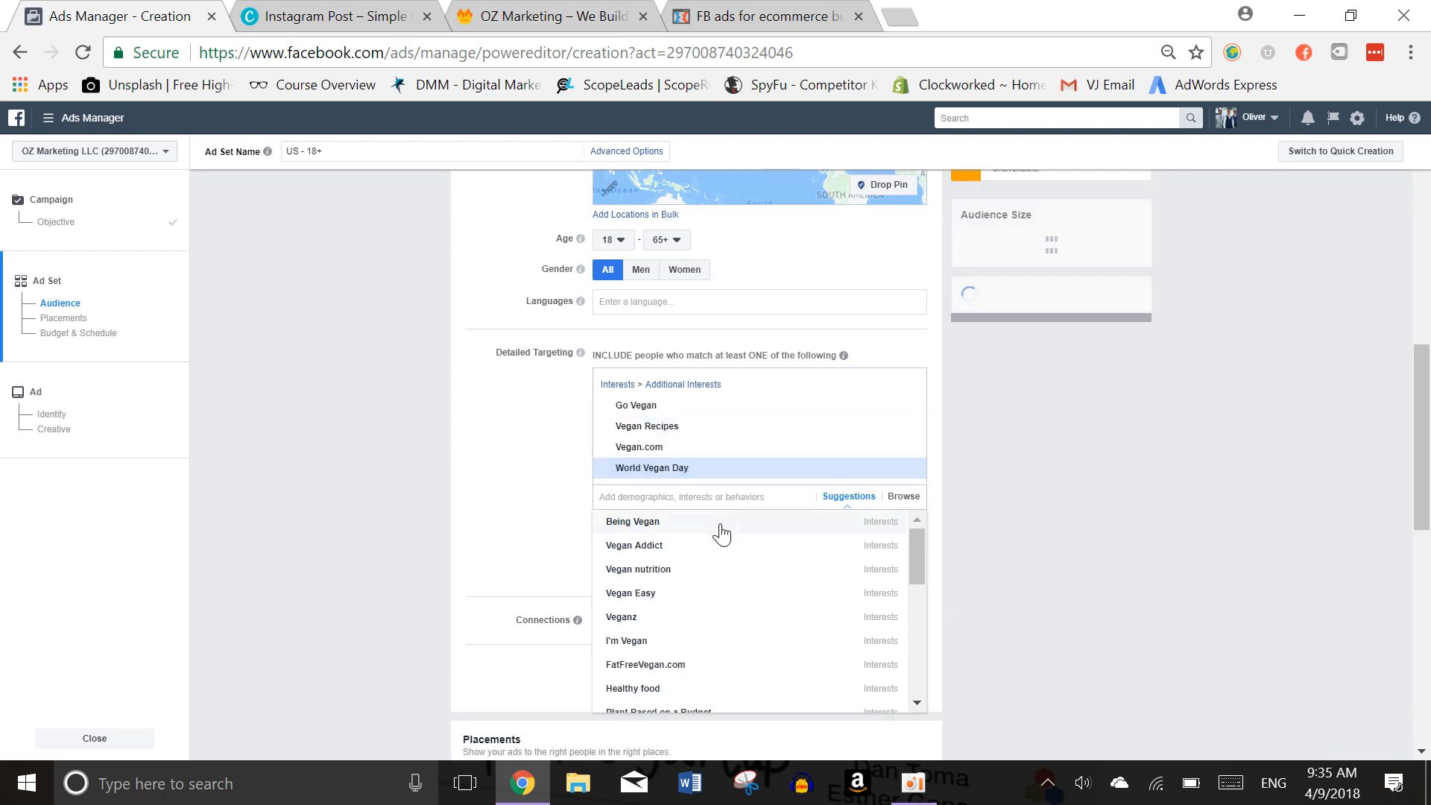
pyautogui.moveTo(691, 557)
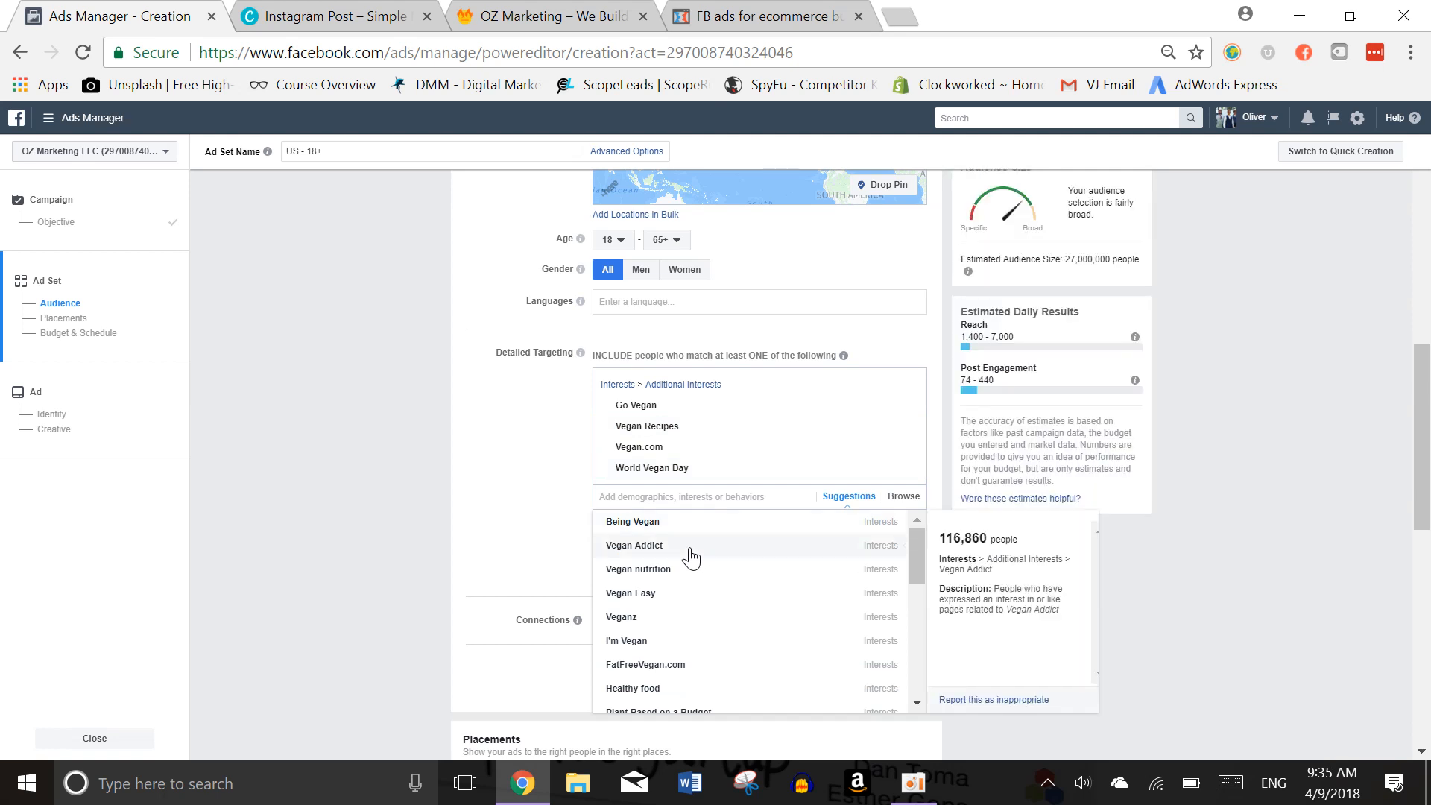
pyautogui.click(691, 557)
# Add the suggested interests Vegan Easy, Veganz and FatFreeVegan.com to the ad set's detailed targeting
pyautogui.moveTo(693, 566)
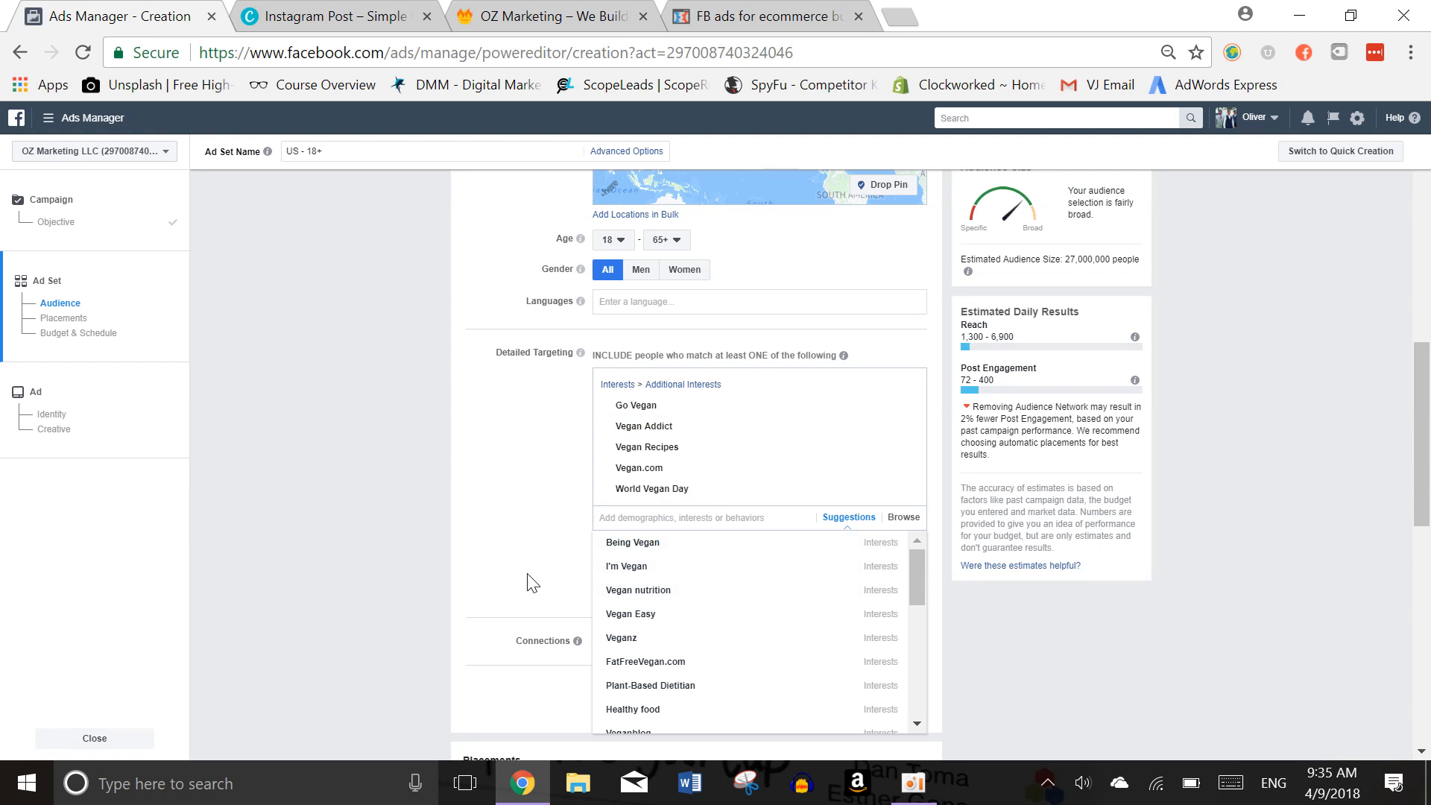
pyautogui.scroll(-1, 526, 574)
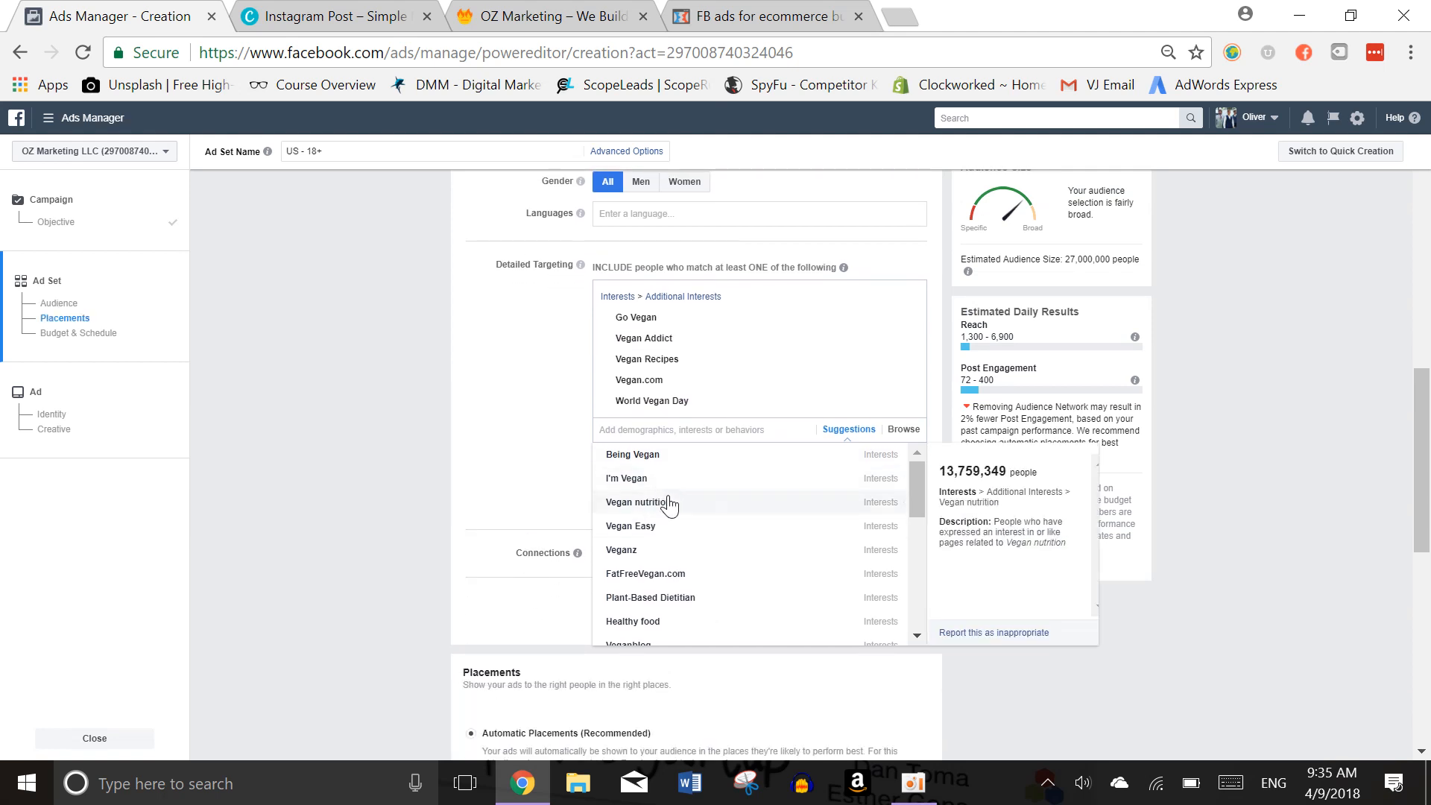
pyautogui.click(673, 531)
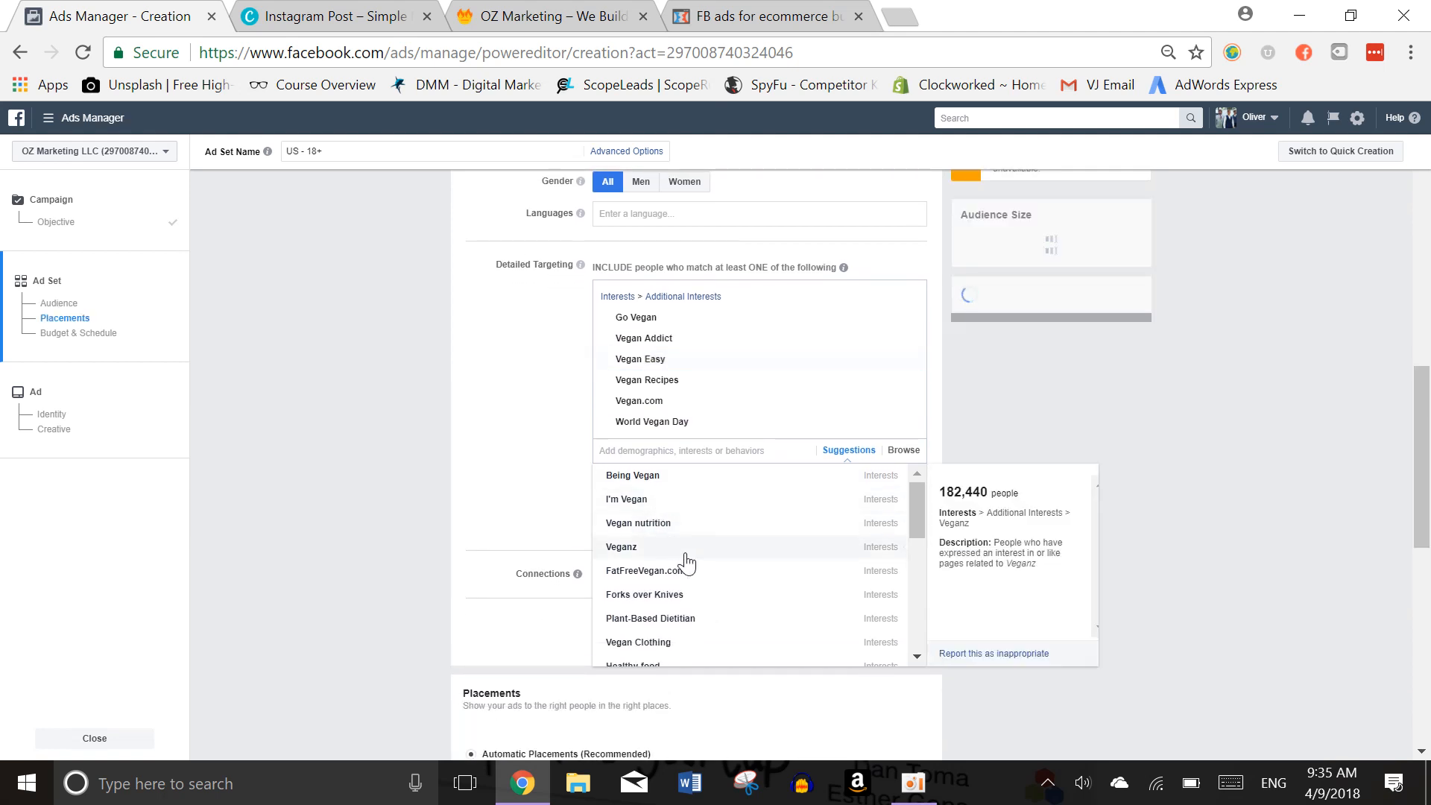
pyautogui.click(683, 555)
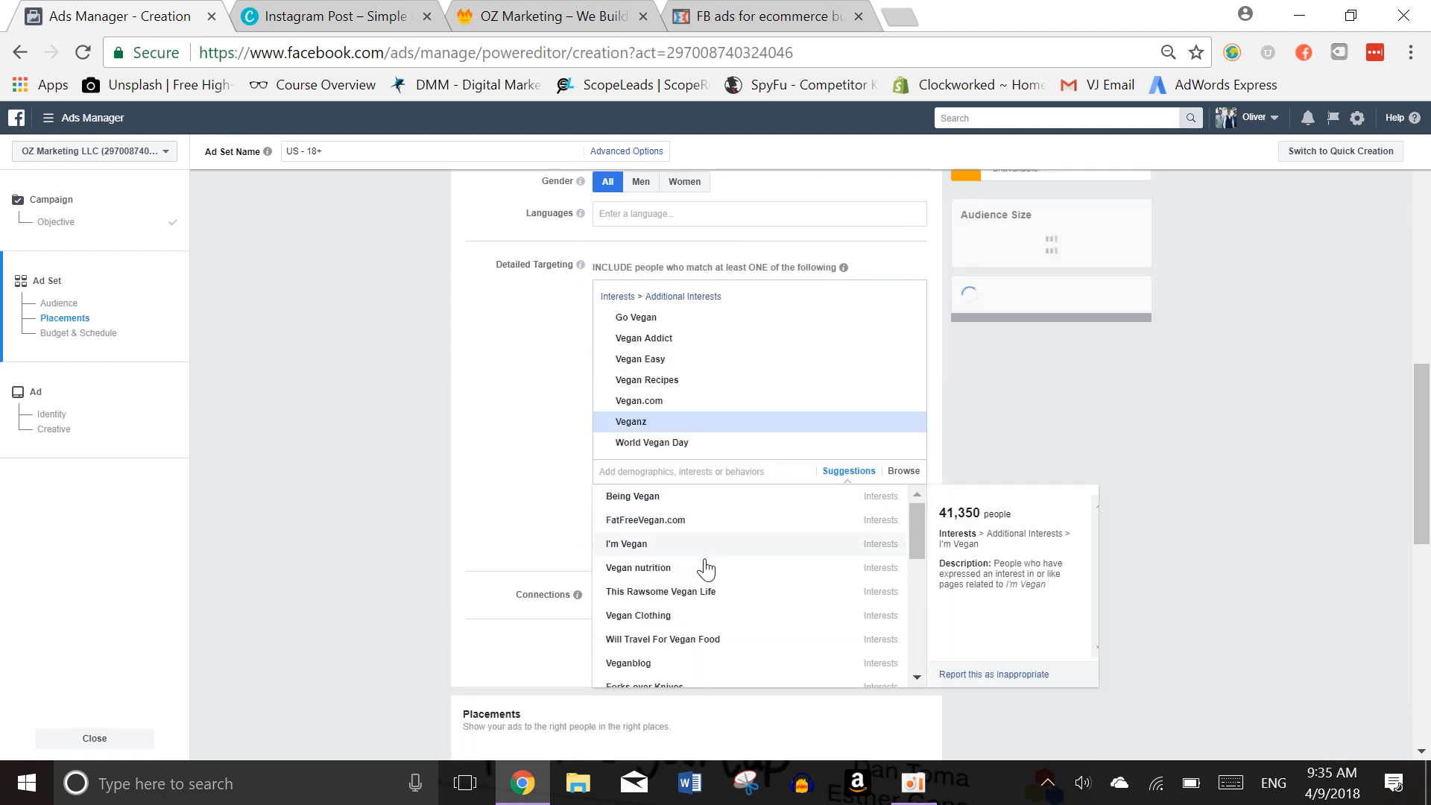
pyautogui.click(693, 525)
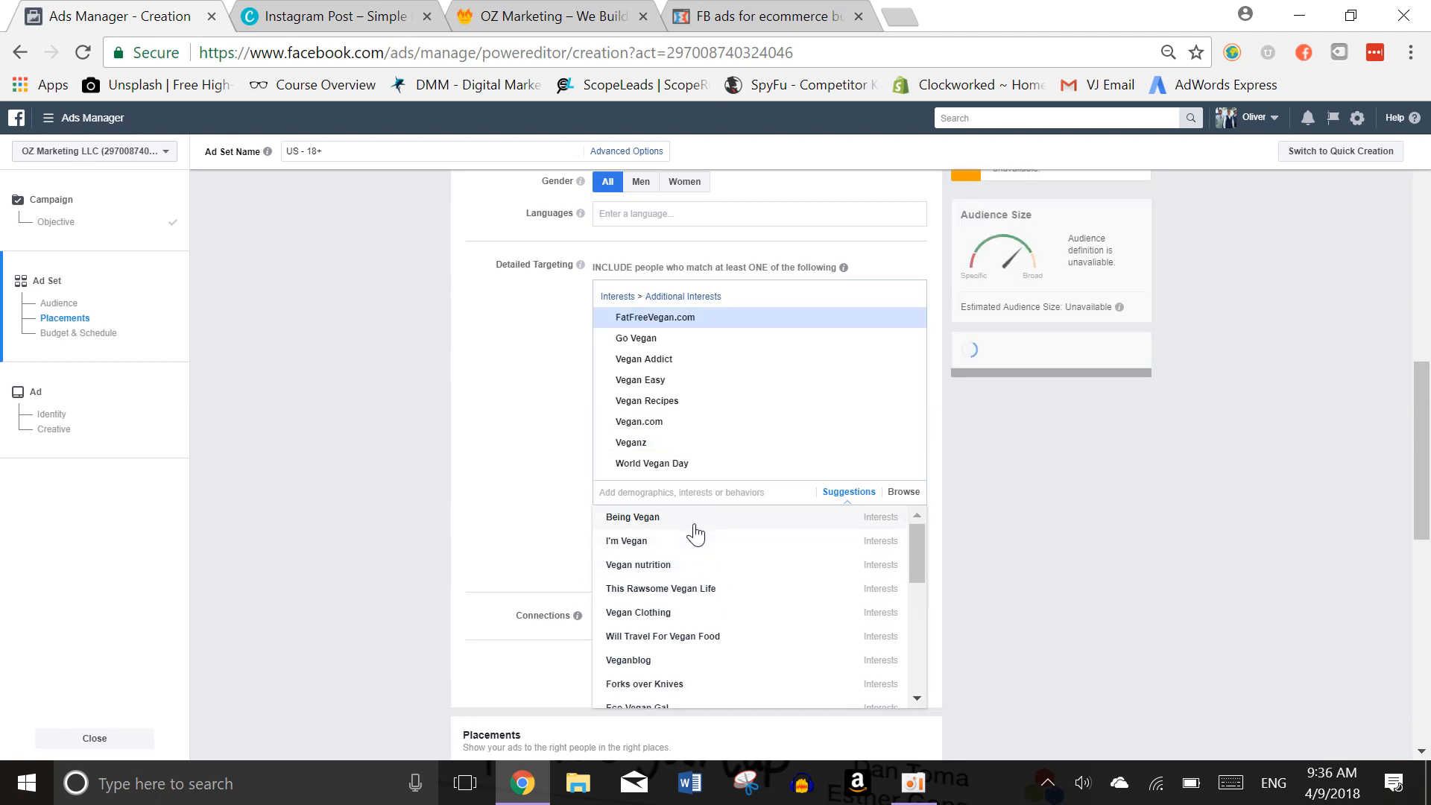
# Add the suggested interests The Vegan Zombie, Forks over Knives and Vegan Black Metal Chef to the detailed targeting
pyautogui.scroll(-1, 731, 612)
pyautogui.scroll(-3, 730, 611)
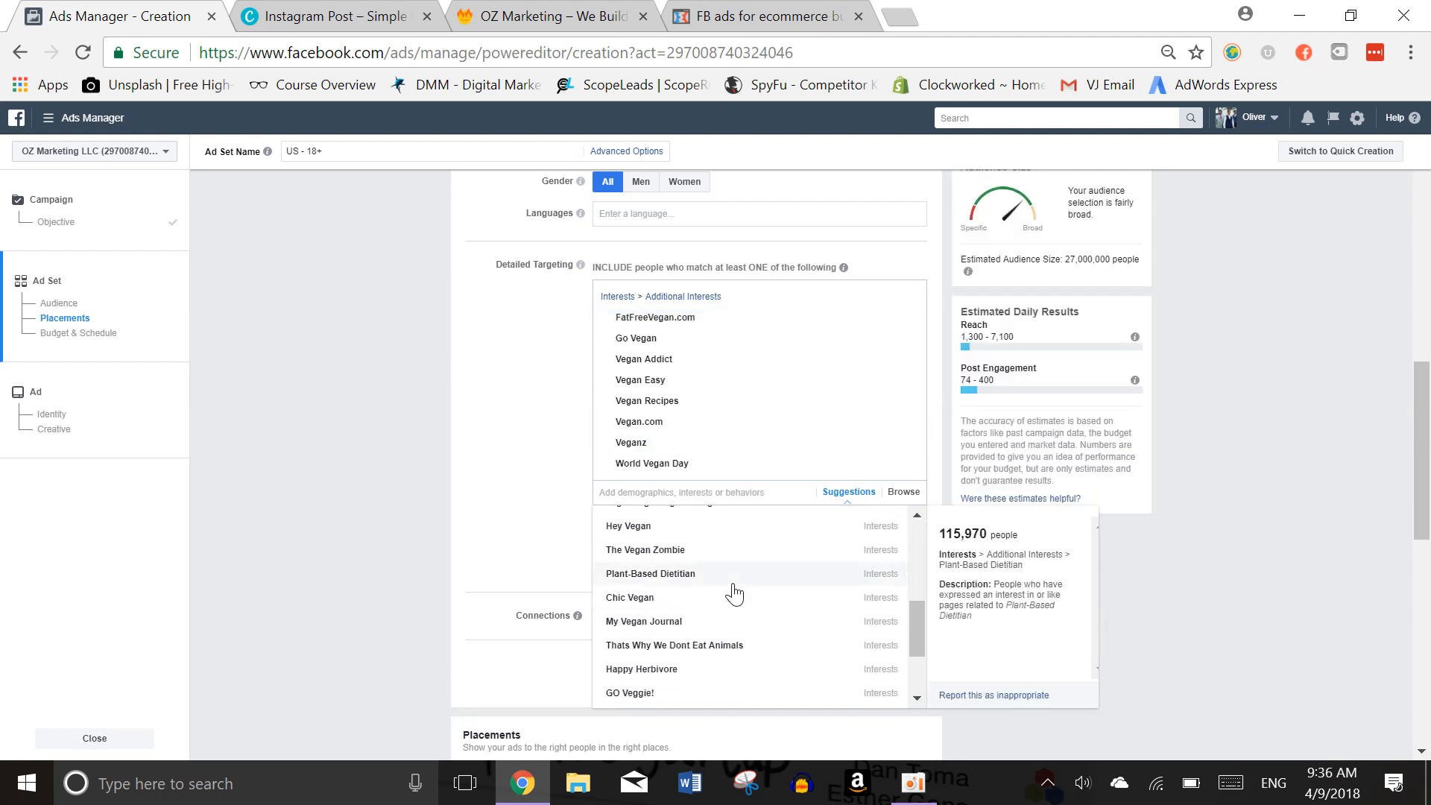
pyautogui.click(688, 552)
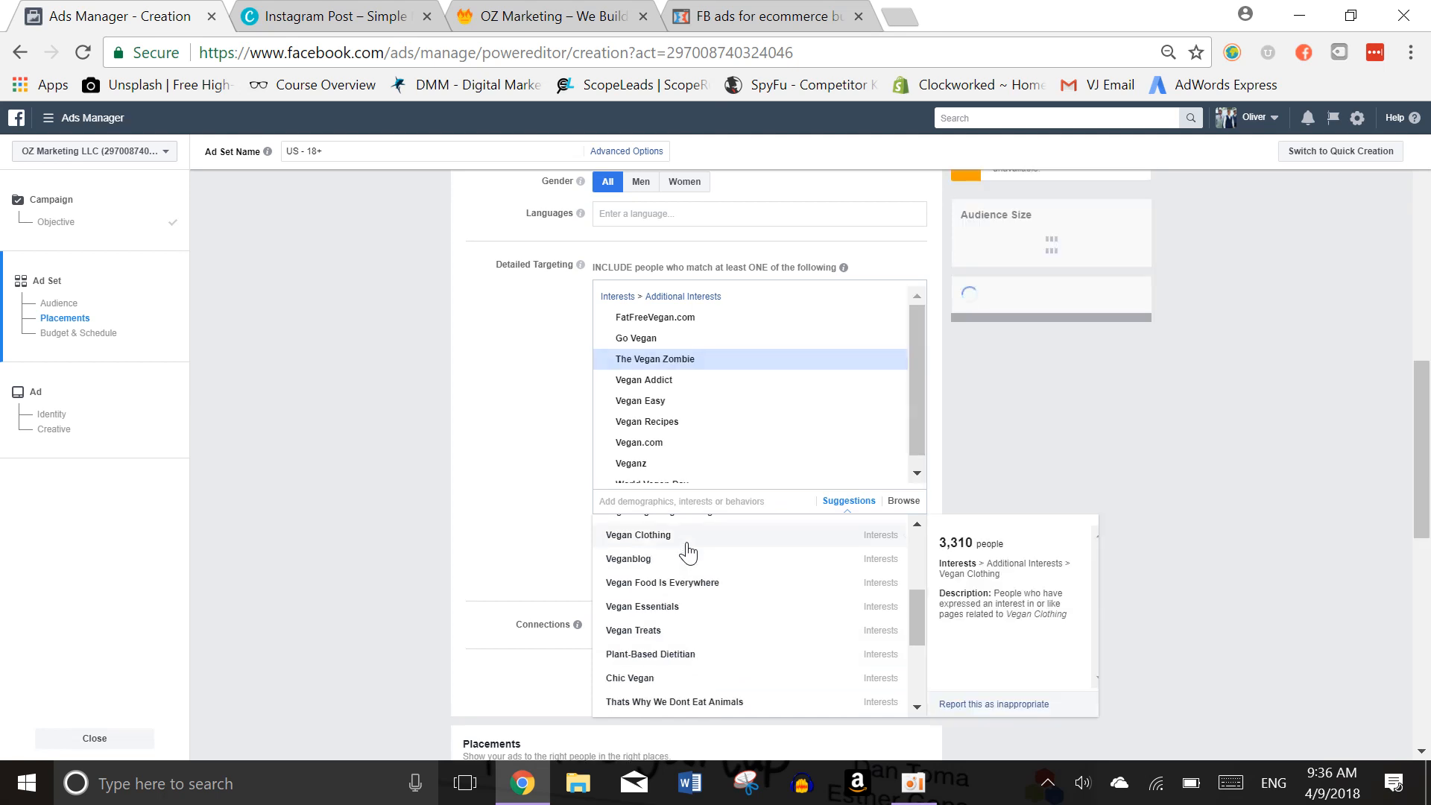
pyautogui.scroll(-2, 727, 626)
pyautogui.scroll(-1, 727, 629)
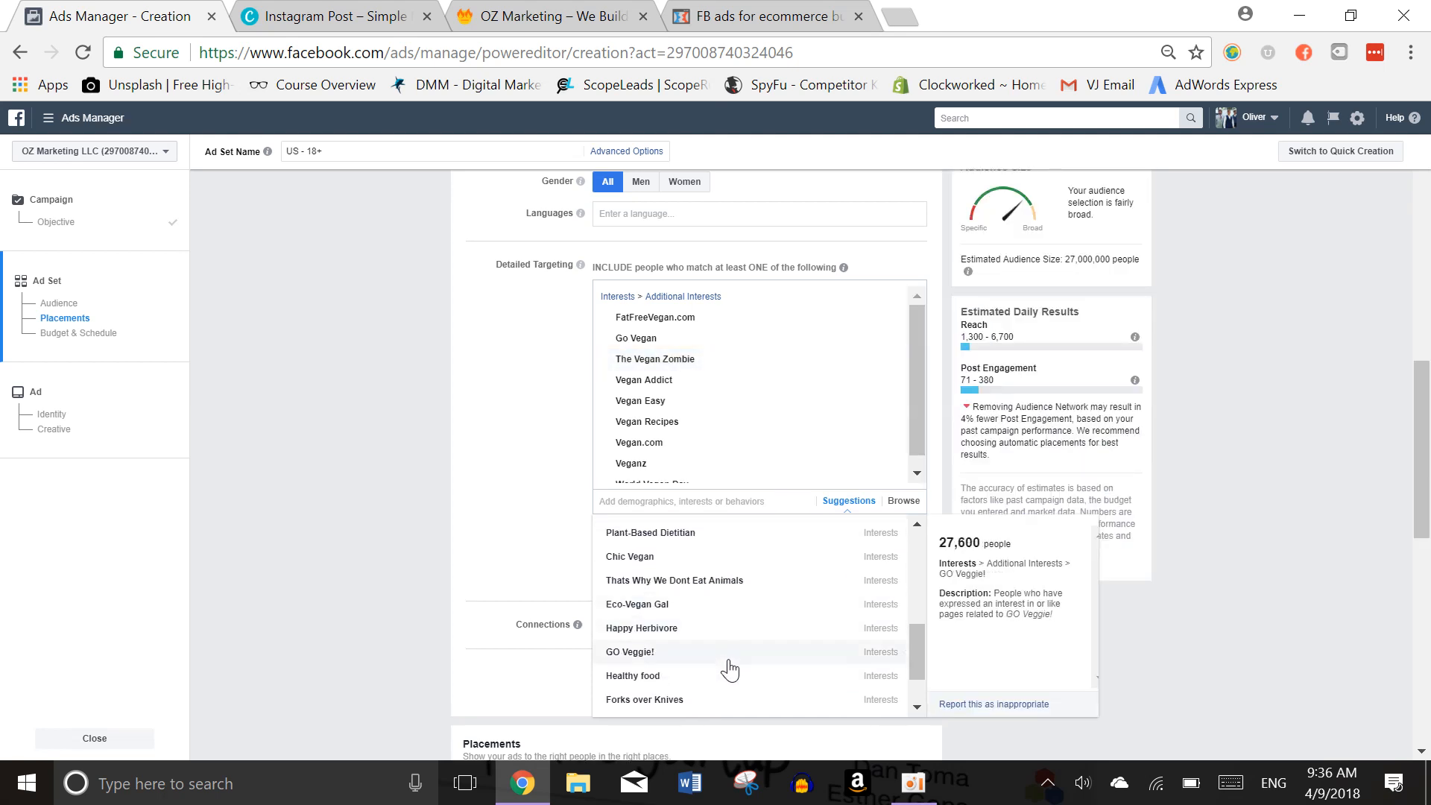
pyautogui.click(720, 705)
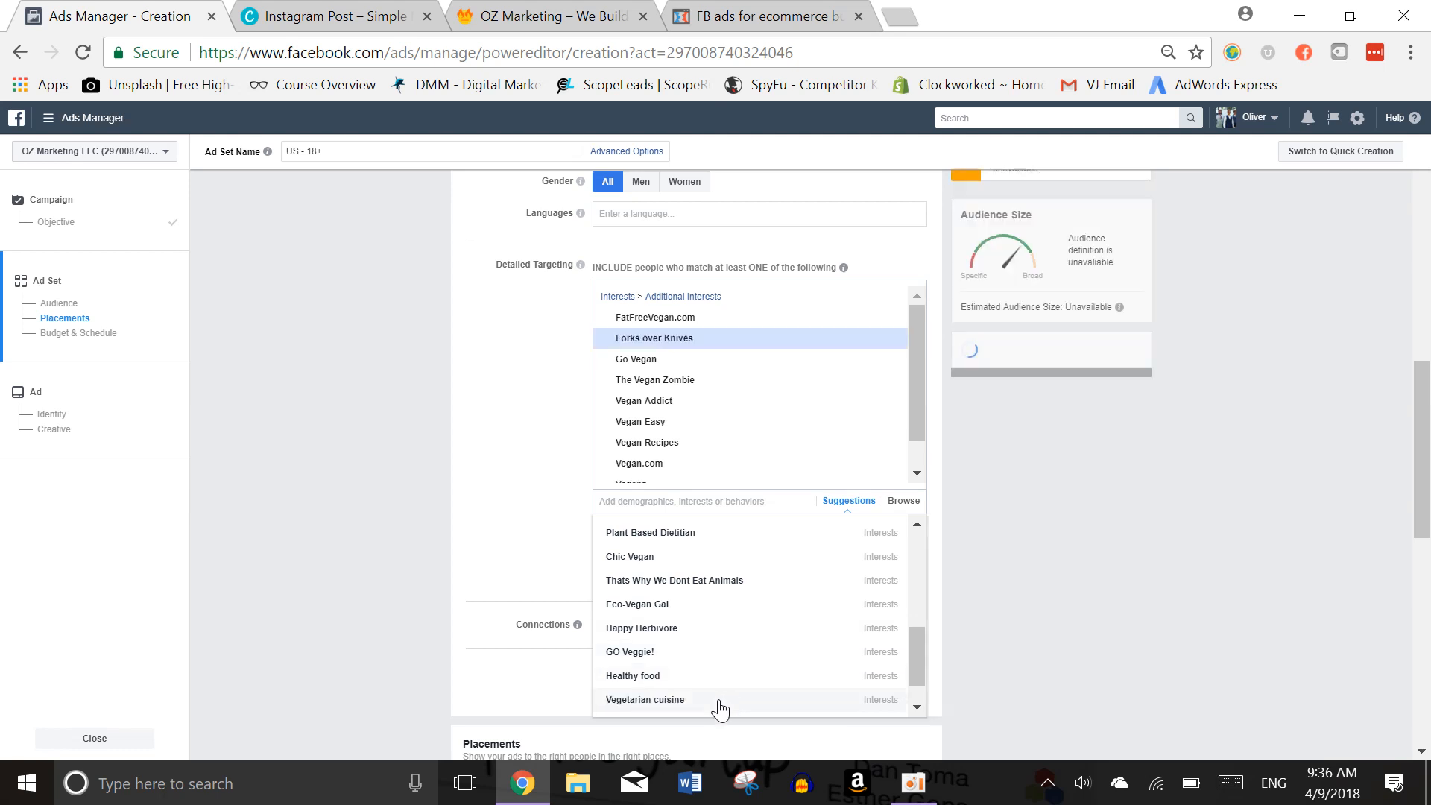
pyautogui.scroll(-3, 729, 657)
pyautogui.scroll(1, 729, 657)
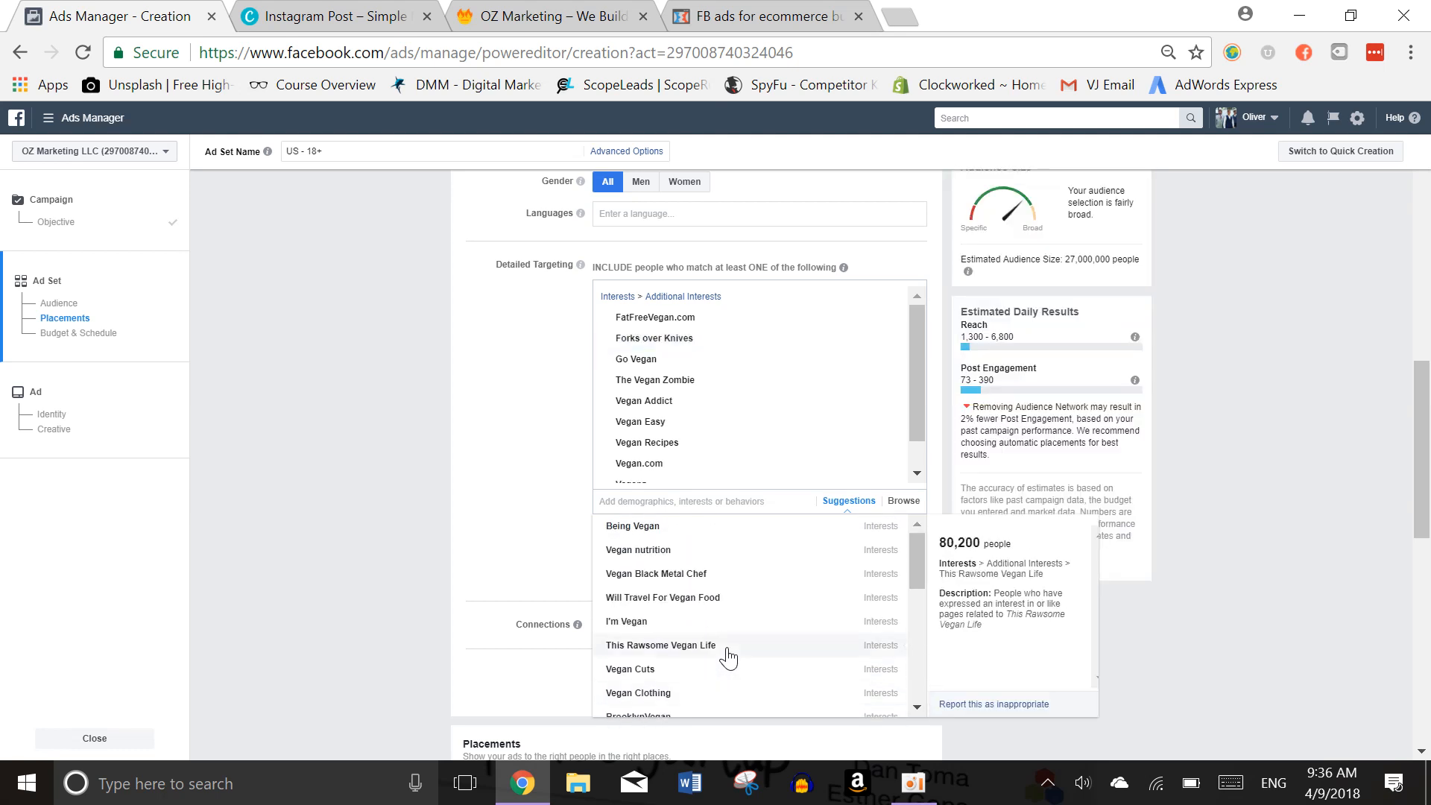
pyautogui.click(744, 580)
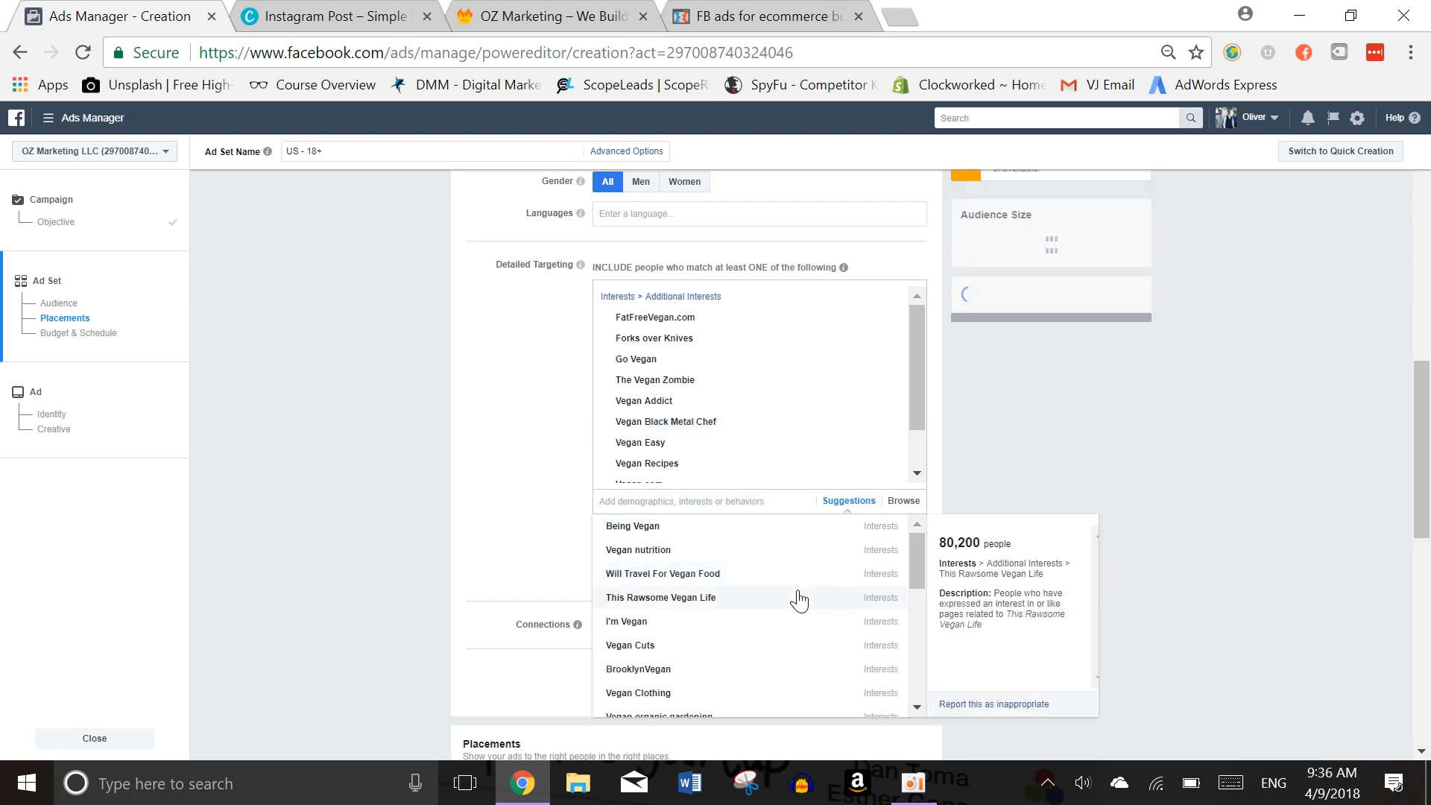
# Search the detailed targeting for "The herbivore" and add the interest The Herbivore Clothing Company
pyautogui.scroll(-1, 796, 596)
pyautogui.scroll(-2, 796, 597)
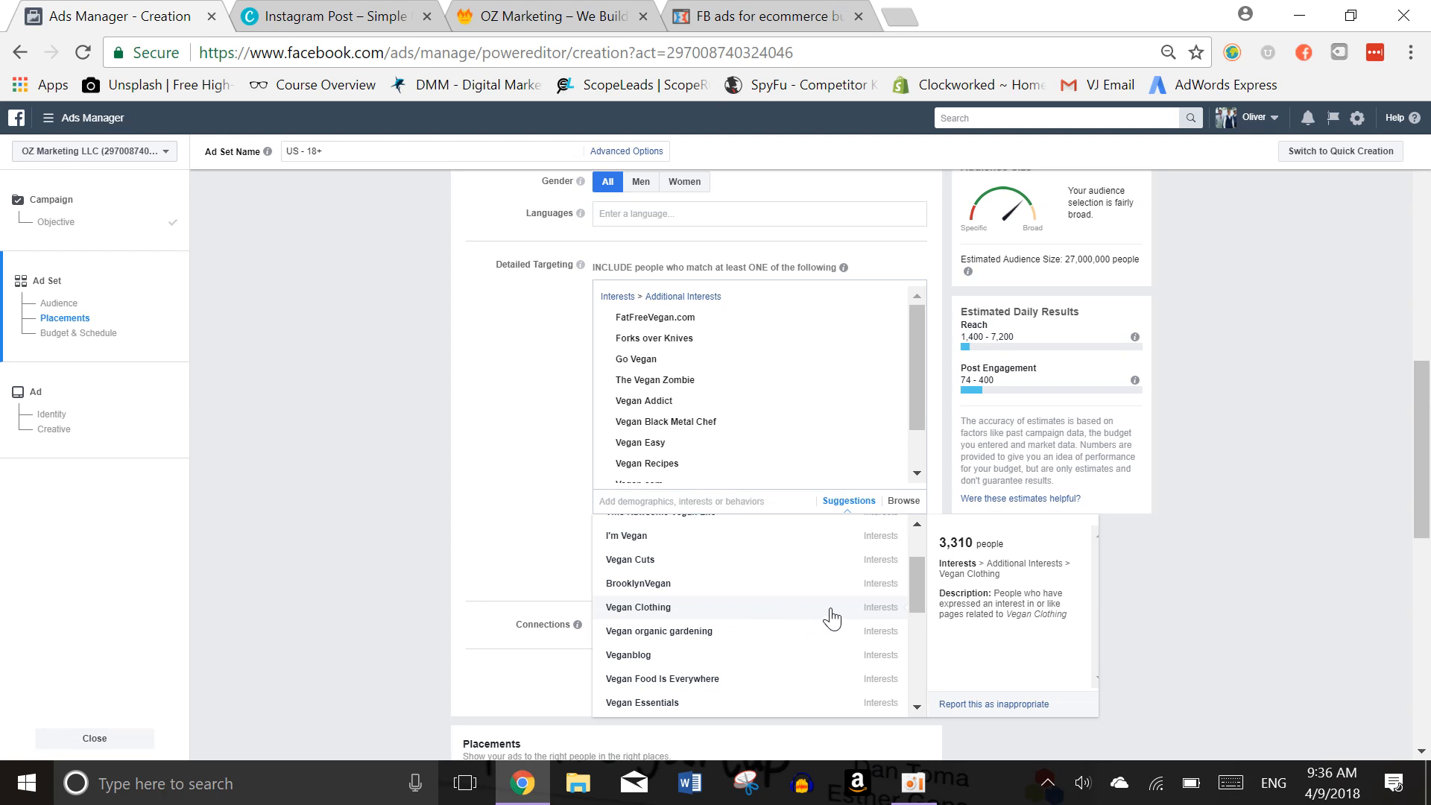
pyautogui.click(765, 503)
pyautogui.write('The herbiv')
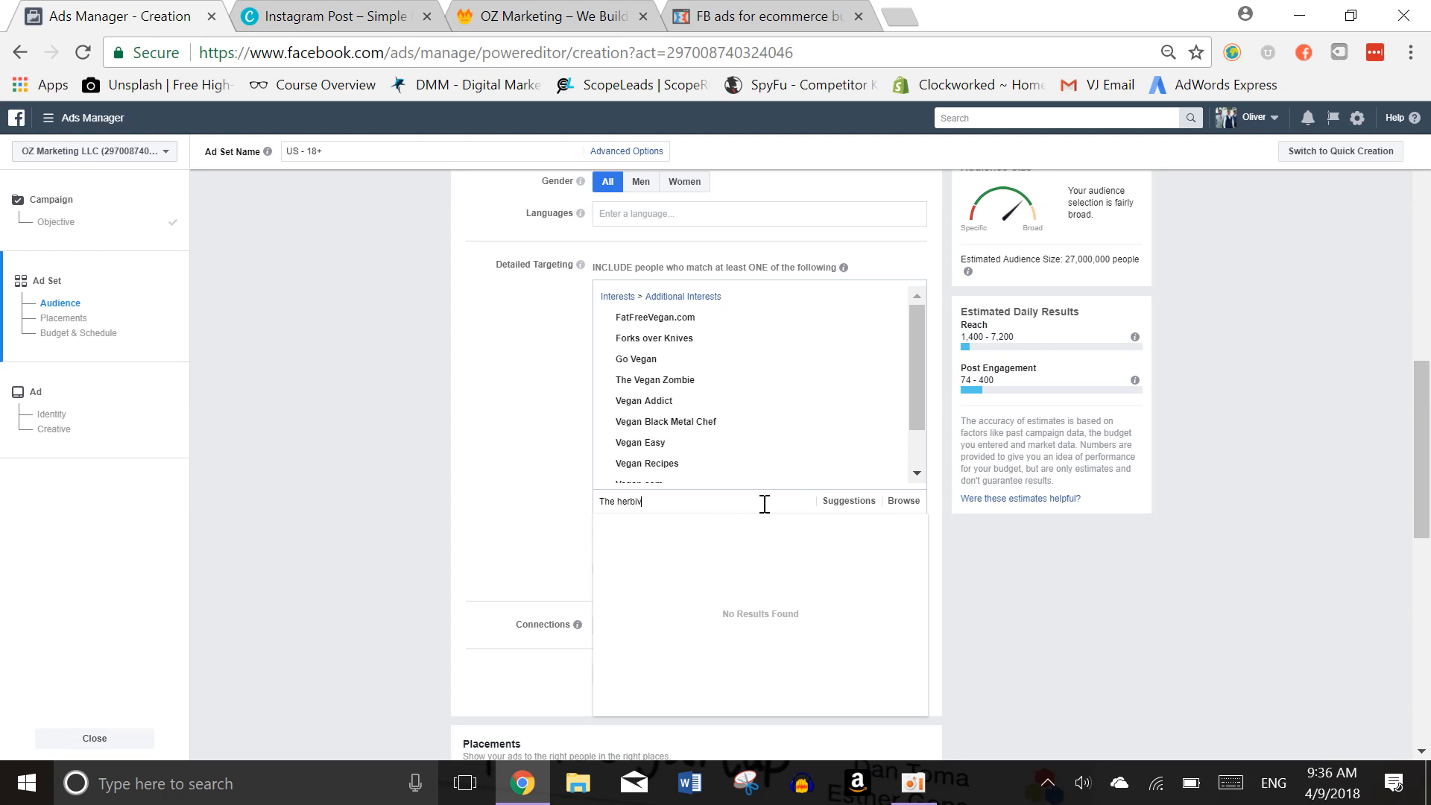
pyautogui.write('ore')
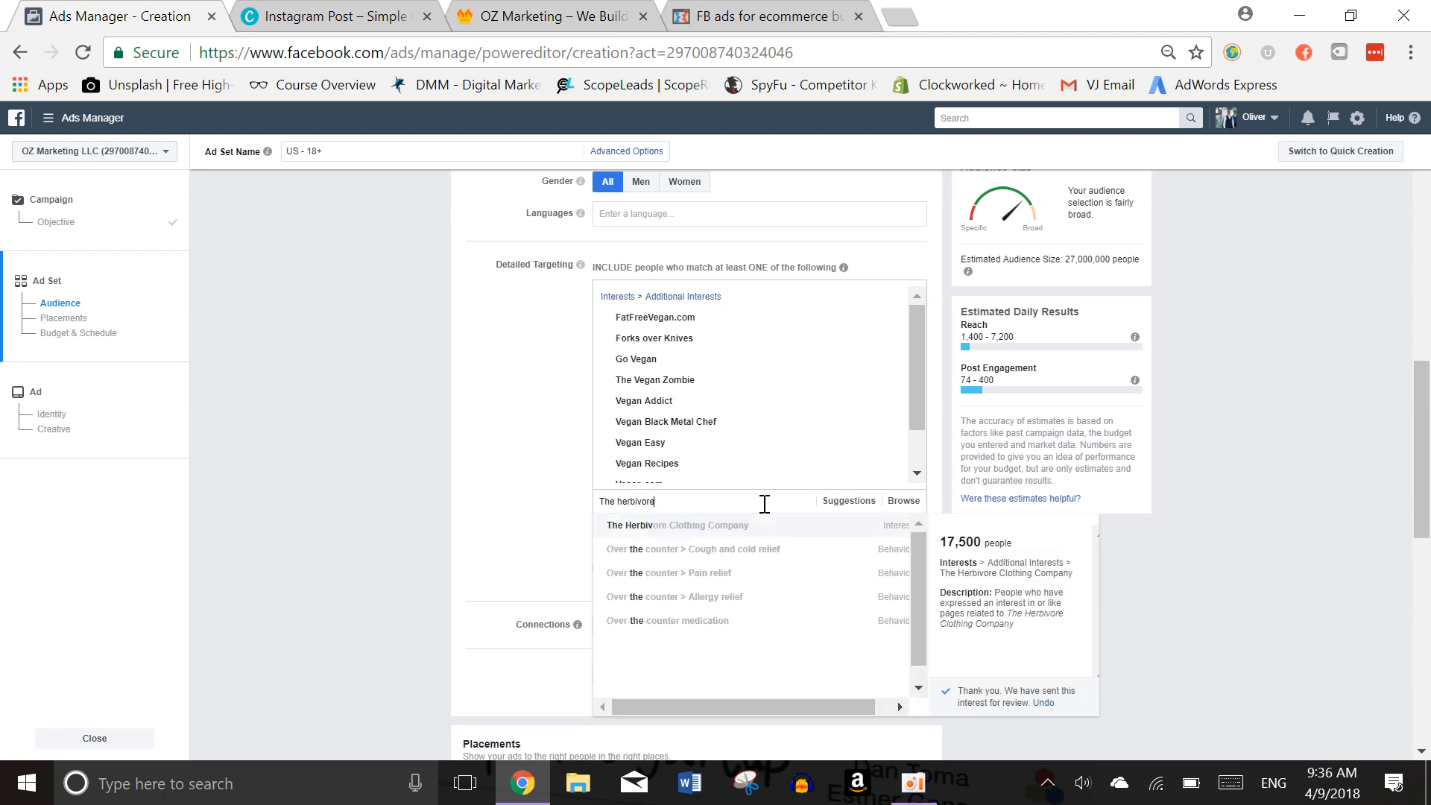
pyautogui.click(760, 525)
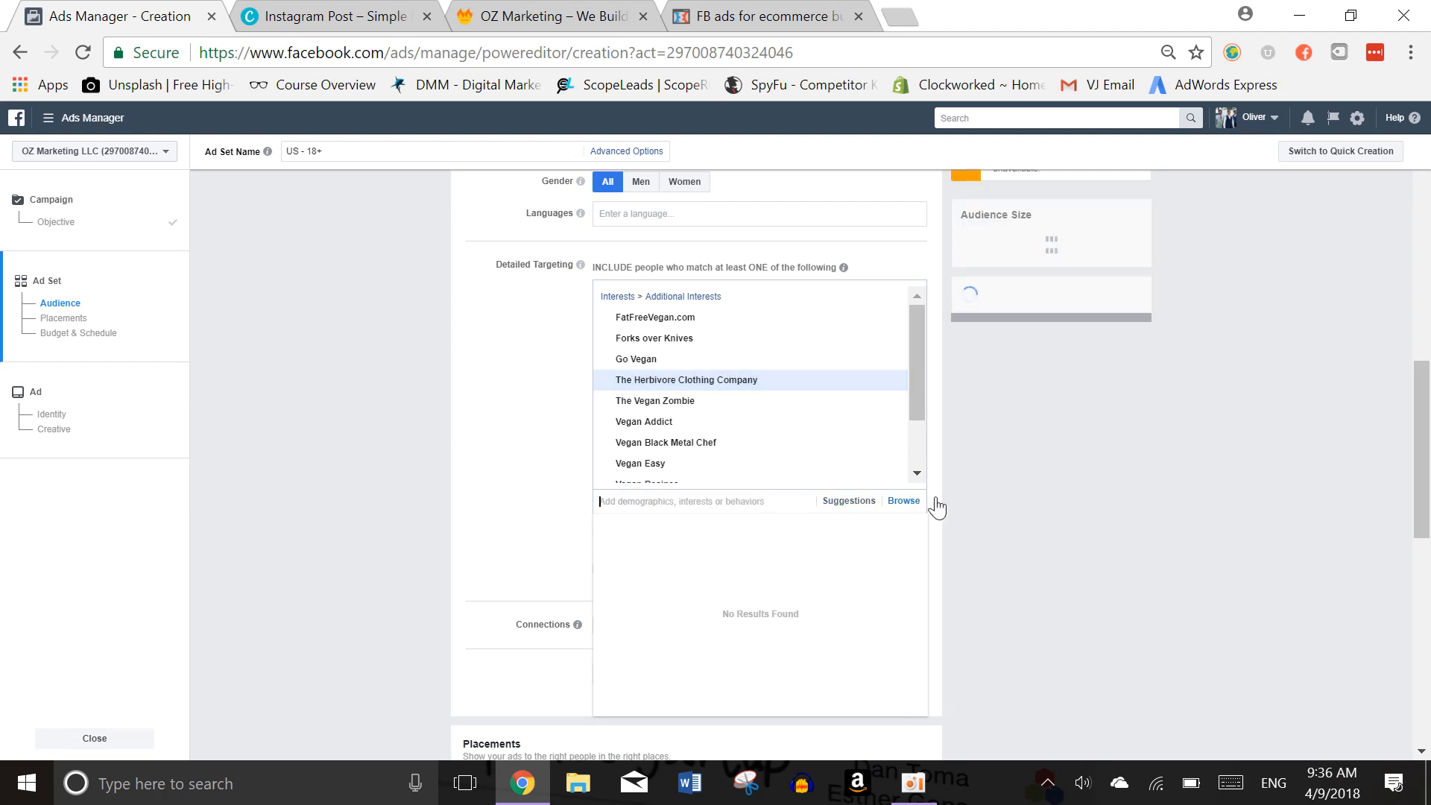
pyautogui.click(944, 269)
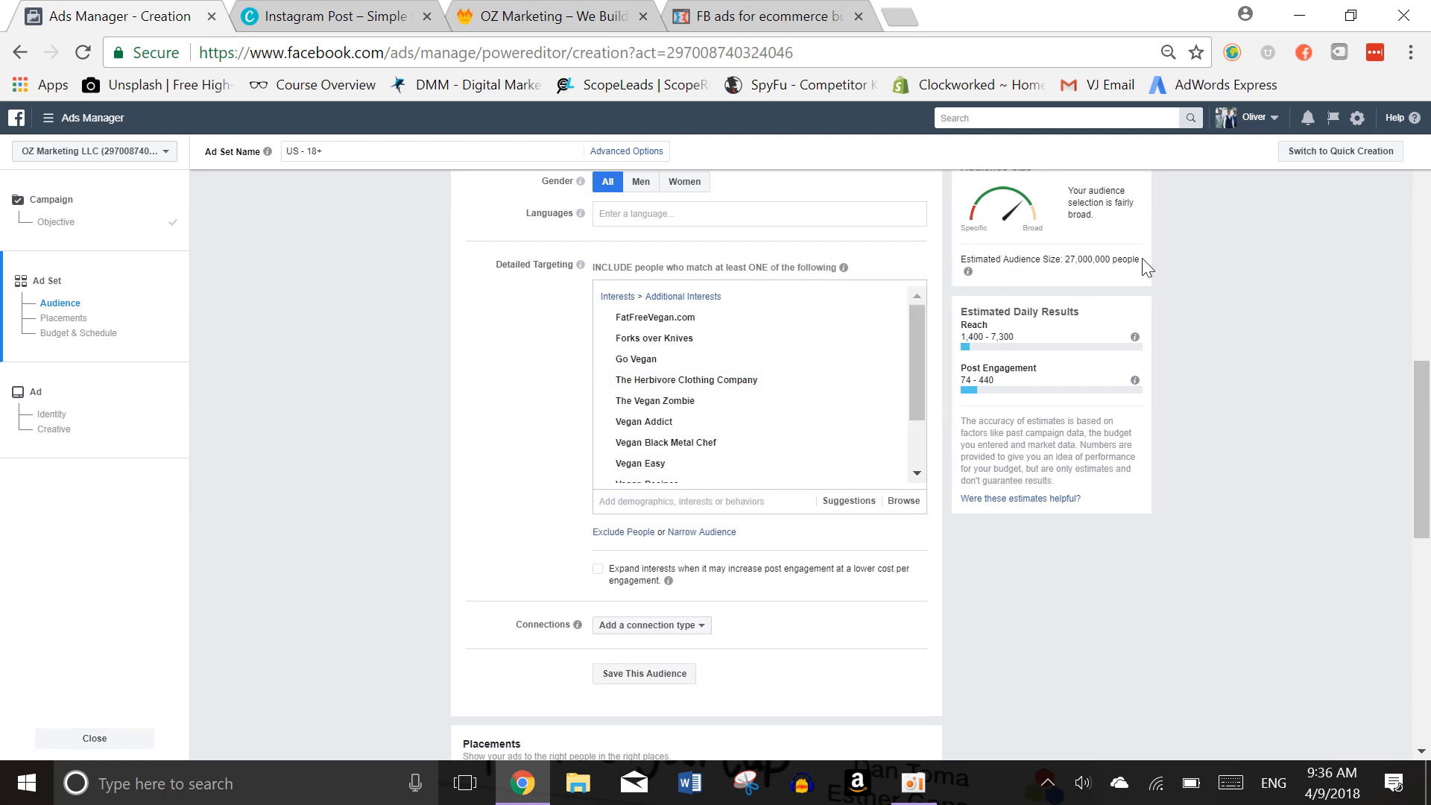
# Narrow the audience to people who must also match World Vegan Day, removing that interest from the first include list
pyautogui.moveTo(911, 365); pyautogui.dragTo(911, 324)
pyautogui.moveTo(920, 337)
pyautogui.mouseDown()
pyautogui.moveTo(920, 405)
pyautogui.moveTo(909, 328)
pyautogui.mouseUp()
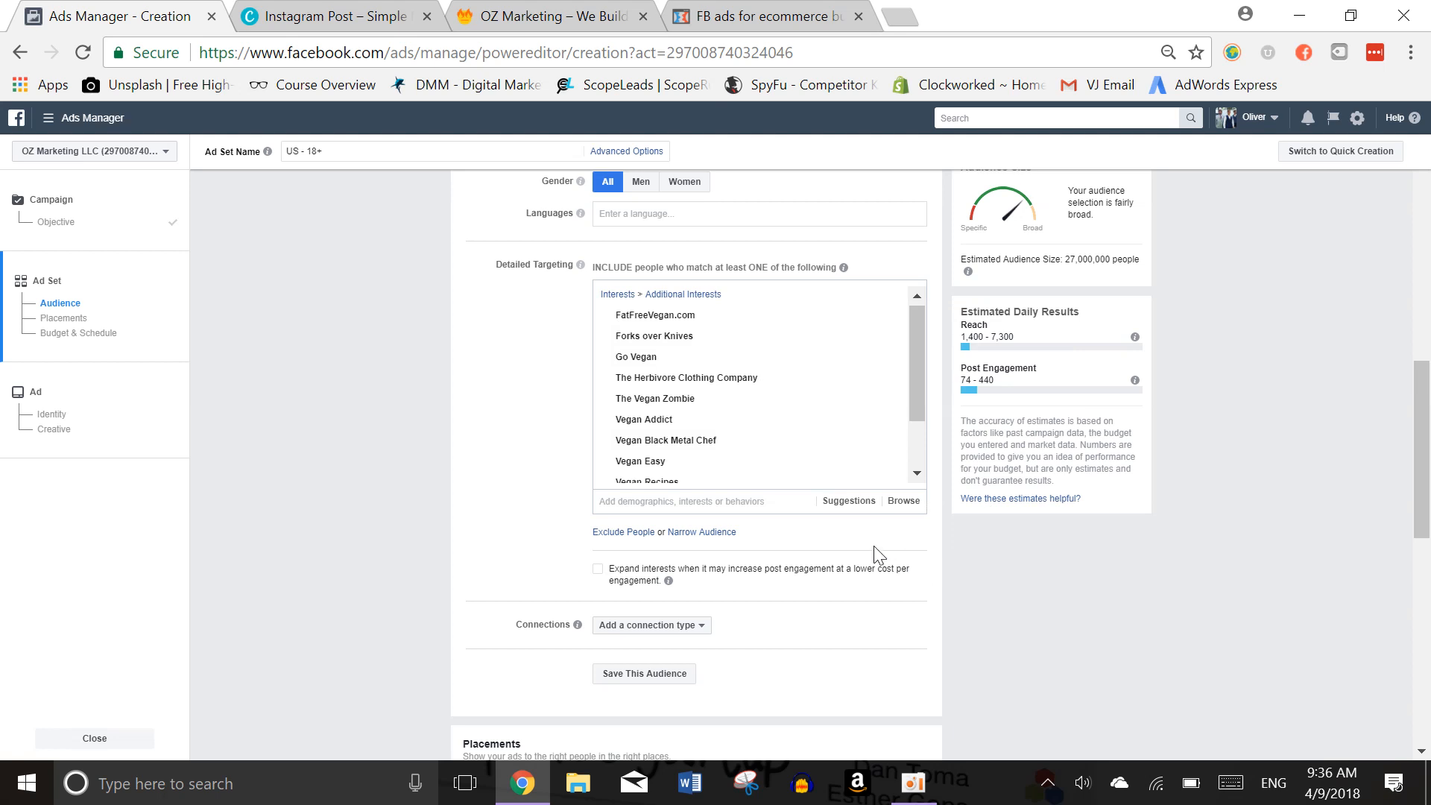
pyautogui.click(715, 535)
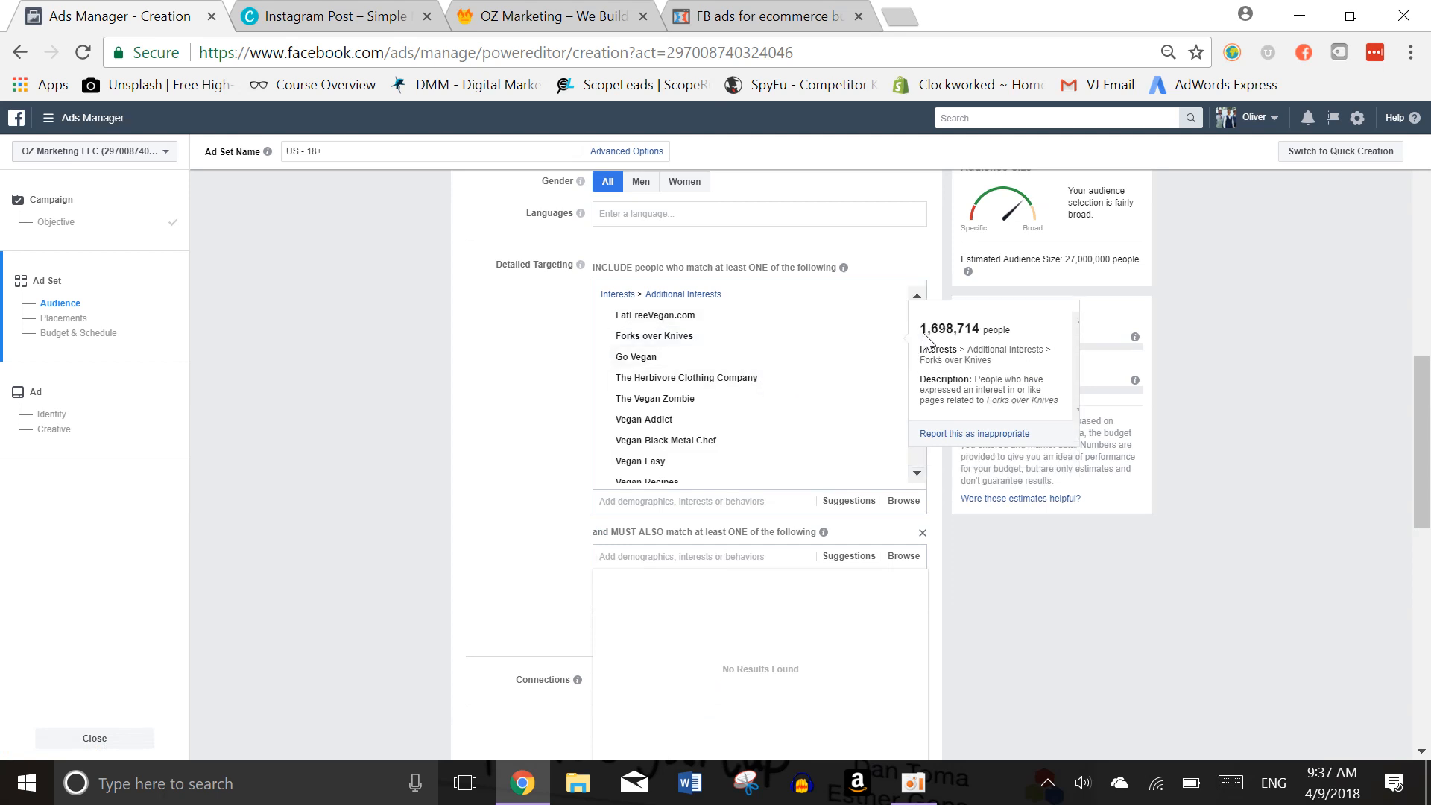
pyautogui.moveTo(918, 342); pyautogui.dragTo(915, 401)
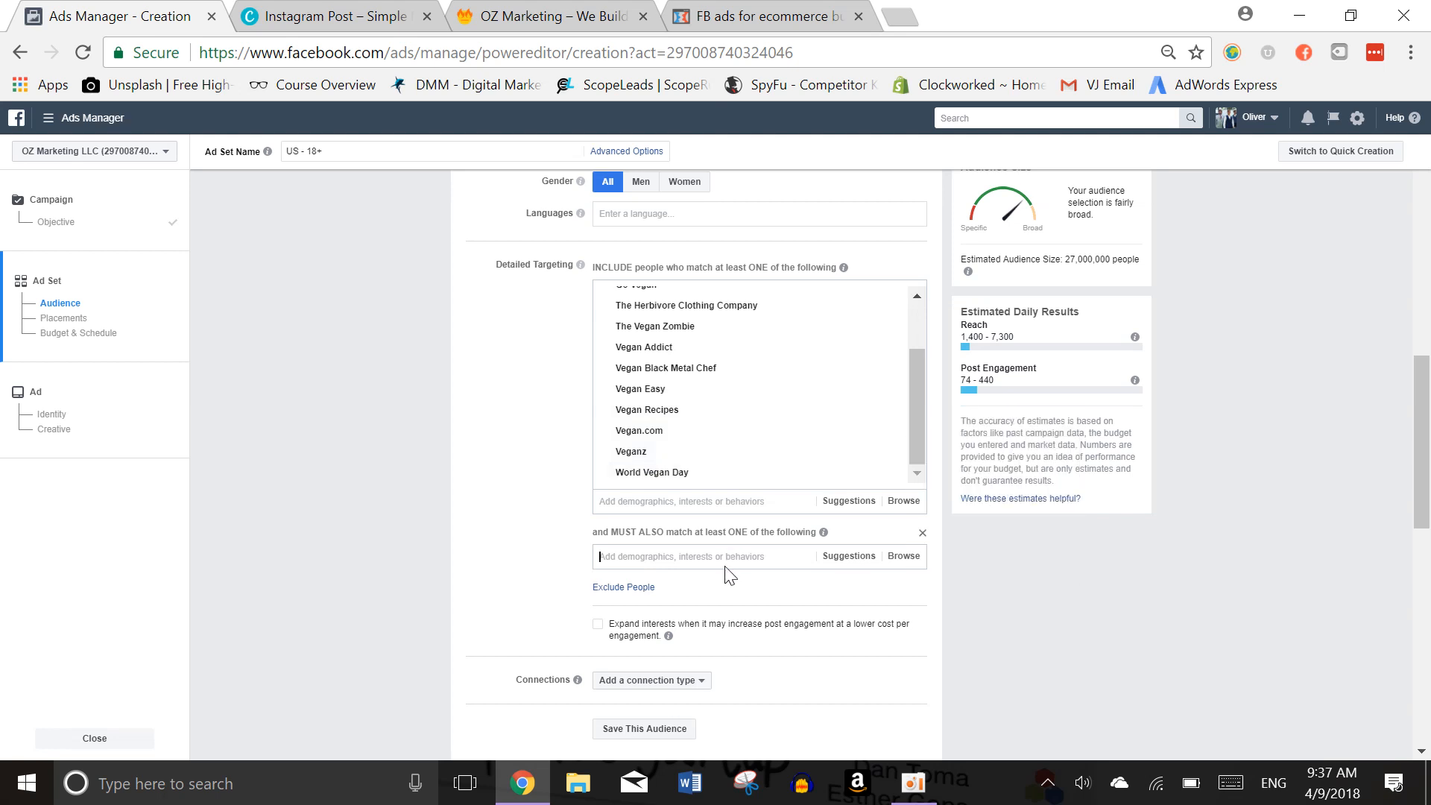
pyautogui.write('world vegan day')
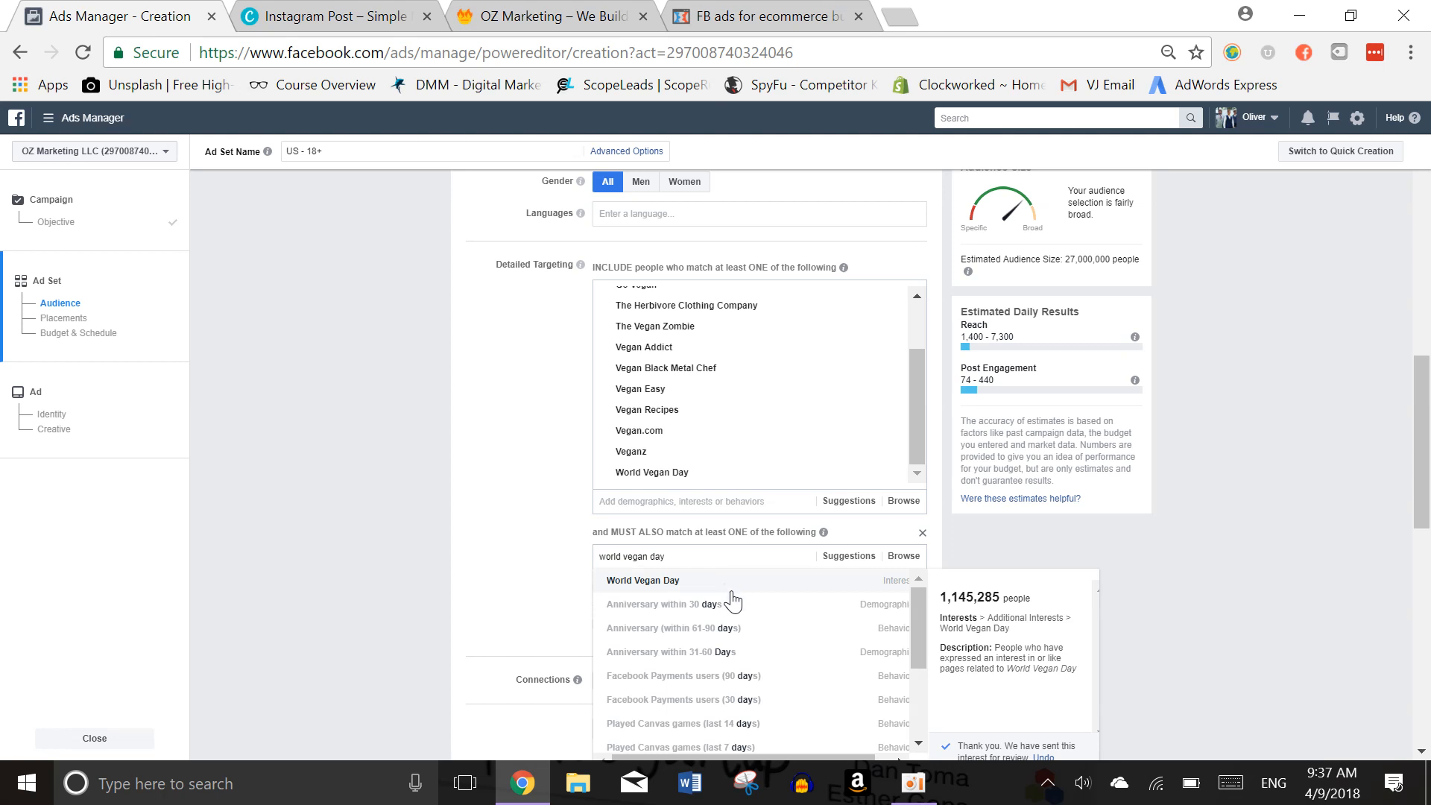
pyautogui.click(732, 589)
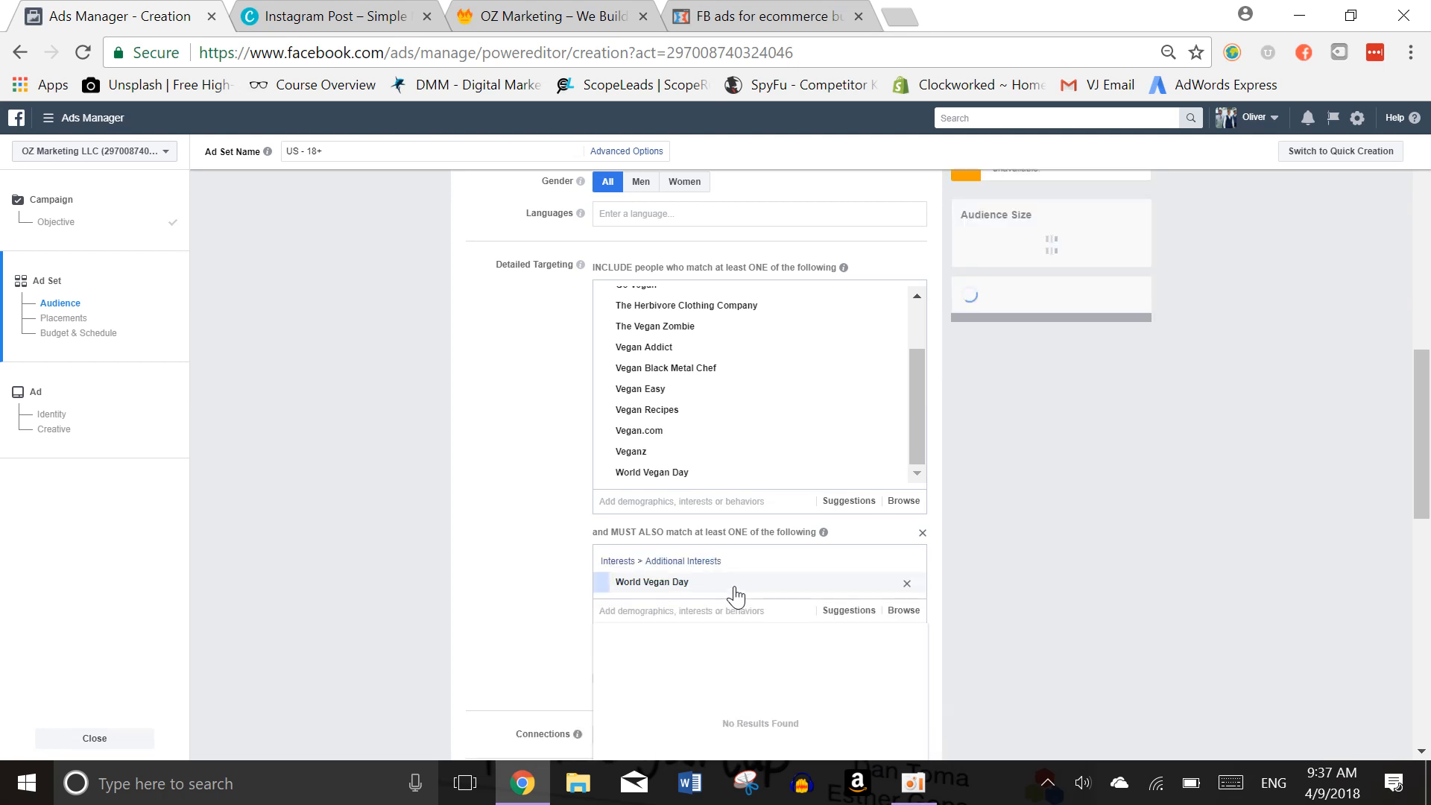
pyautogui.click(890, 477)
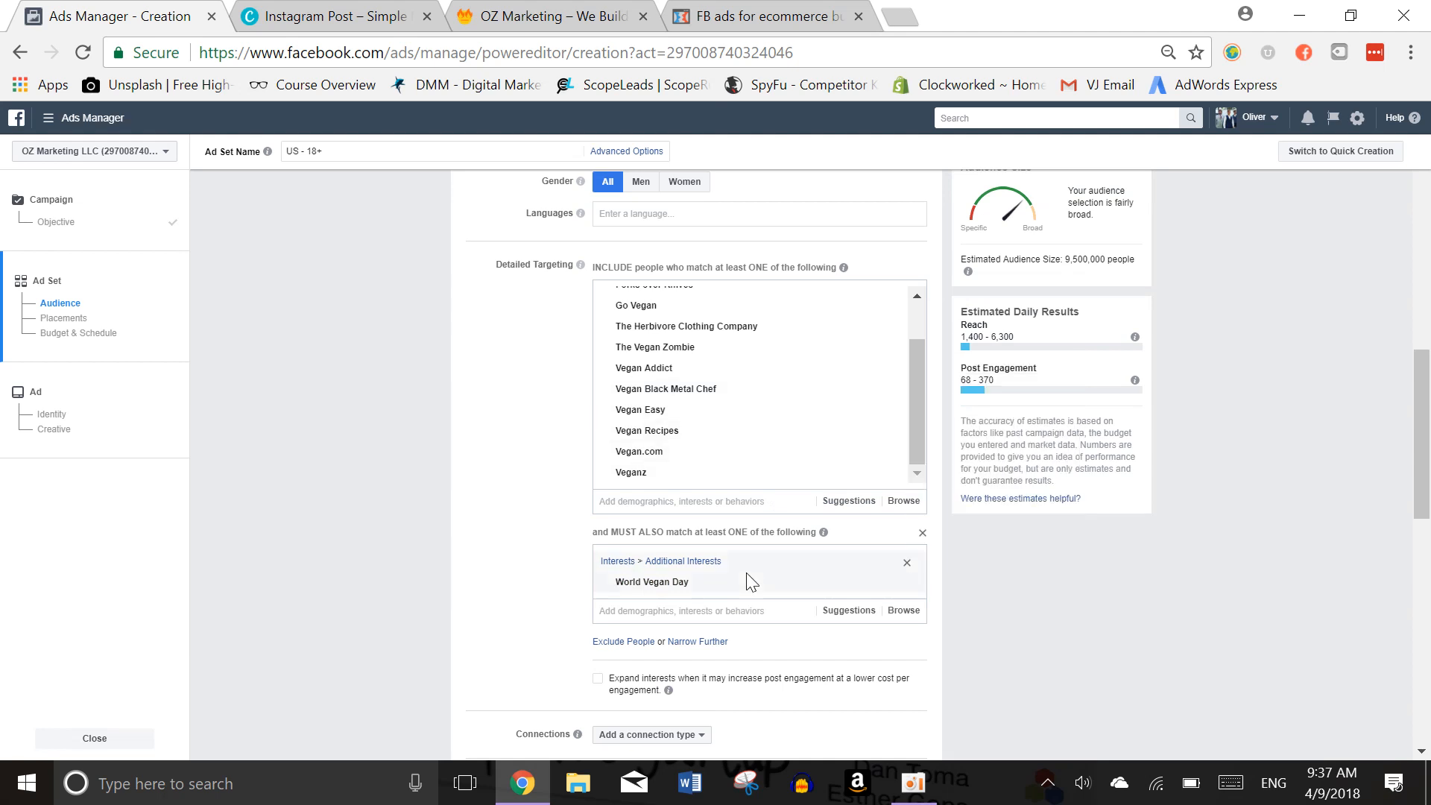
# Move the interest Vegan Recipes from the first include list to the must-also-match list
pyautogui.click(736, 612)
pyautogui.write('vegan recipes')
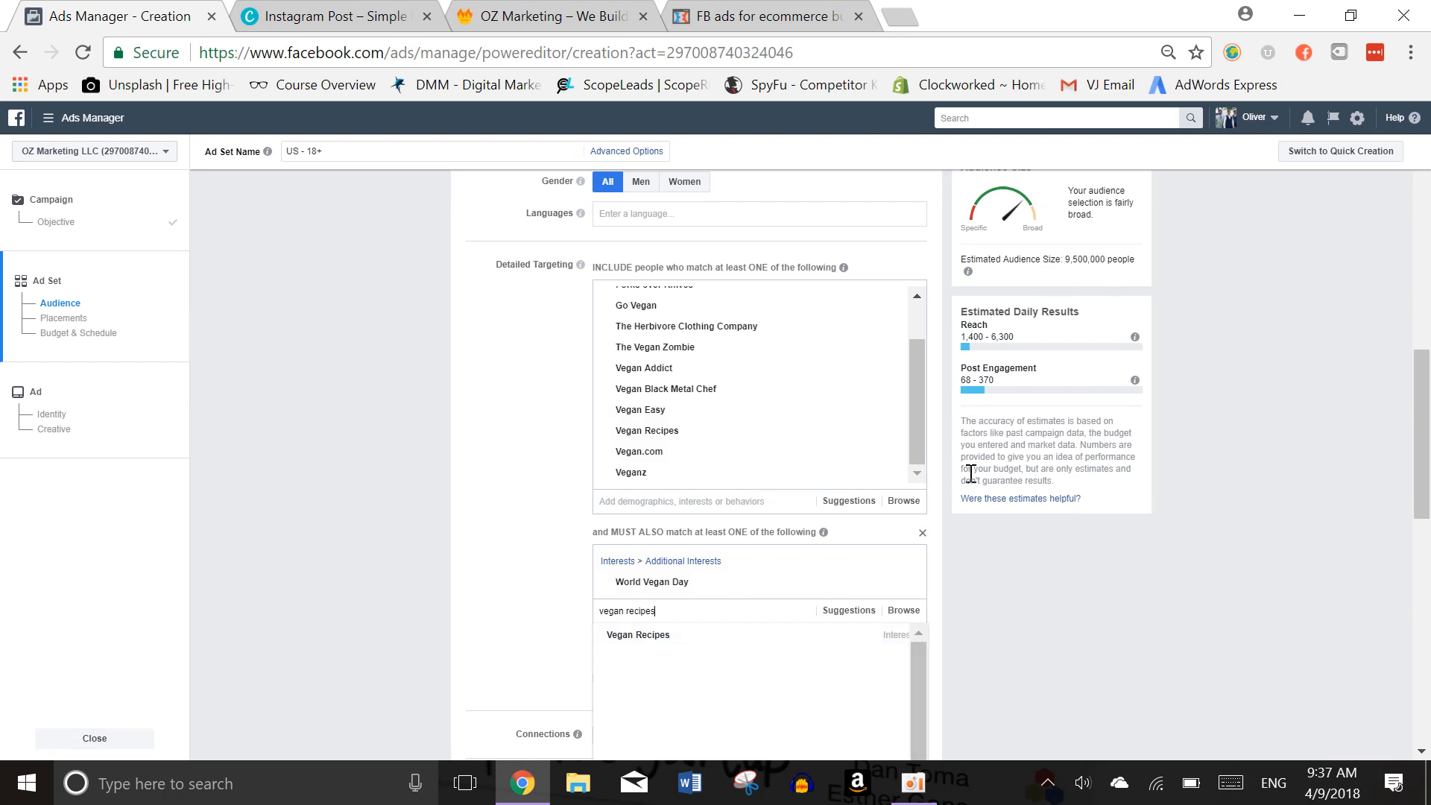
pyautogui.click(773, 645)
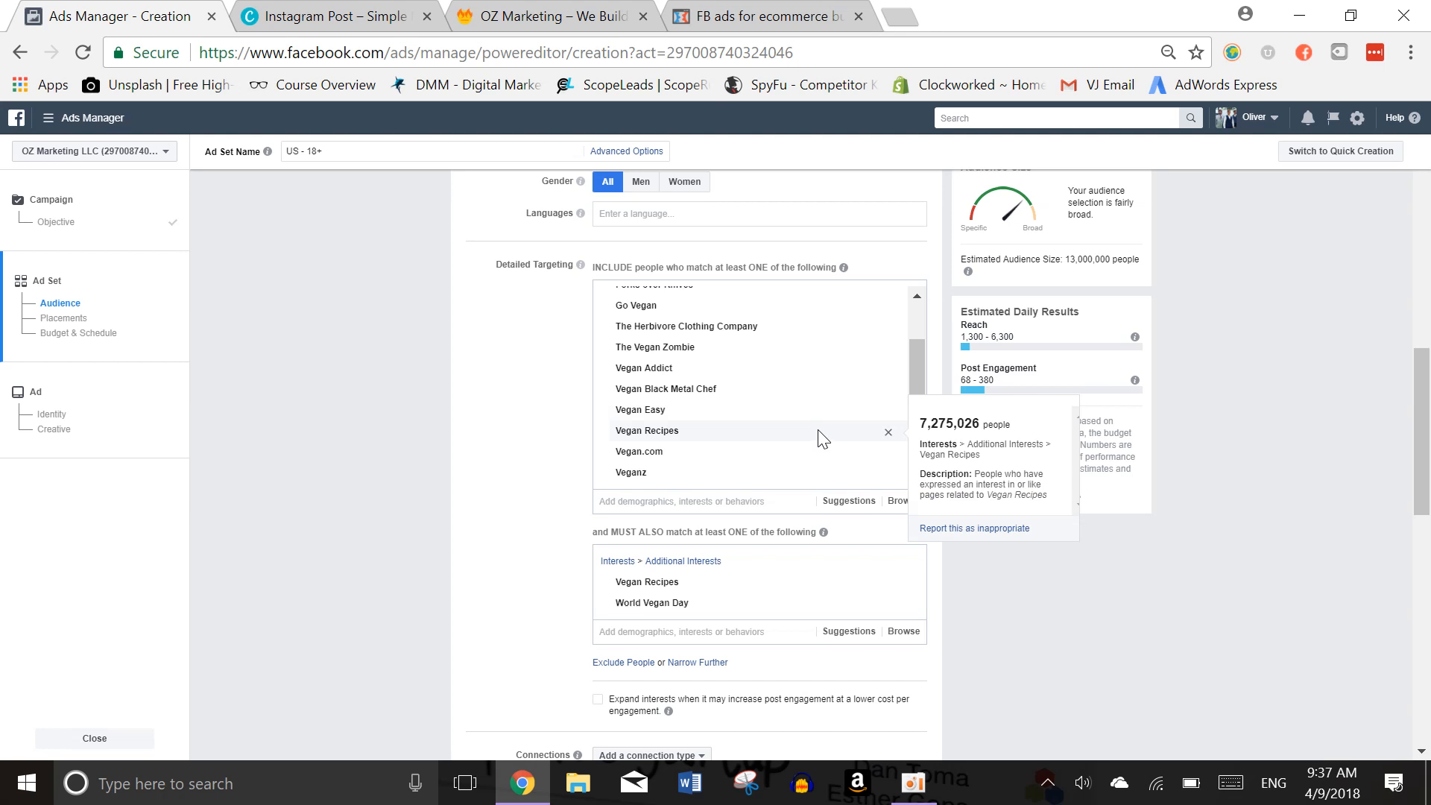
pyautogui.click(888, 433)
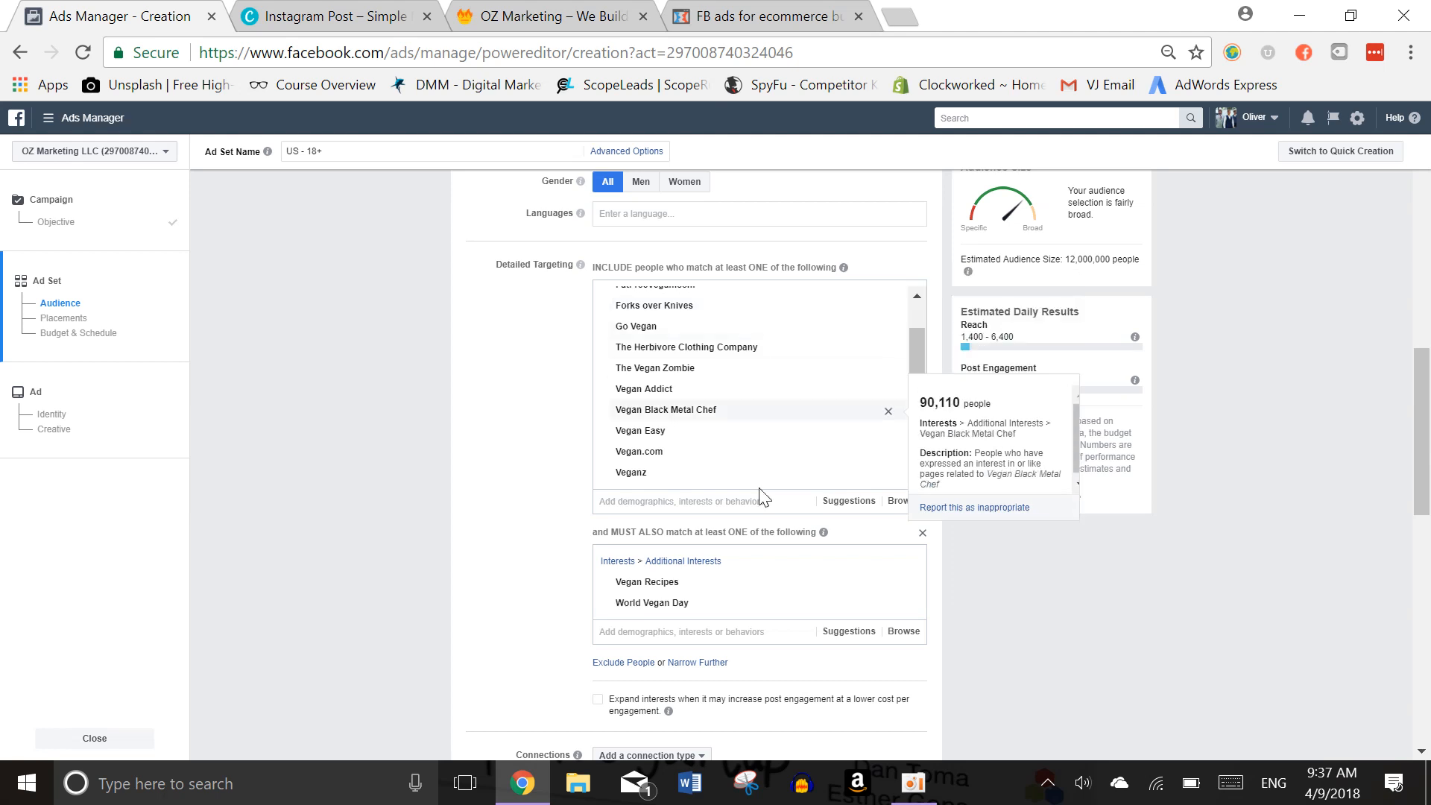
pyautogui.click(764, 633)
pyautogui.write('forks over kn')
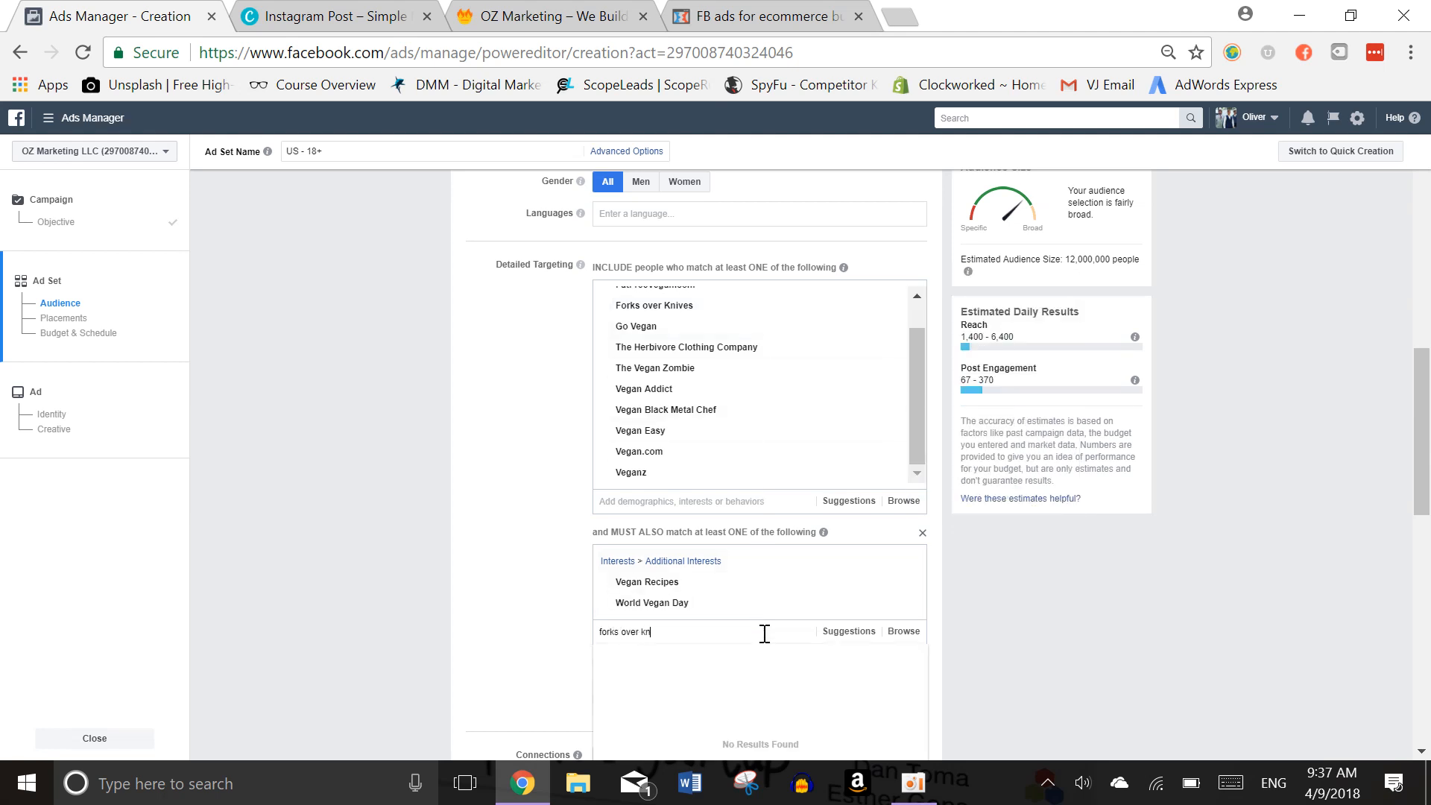
pyautogui.write('ifes')
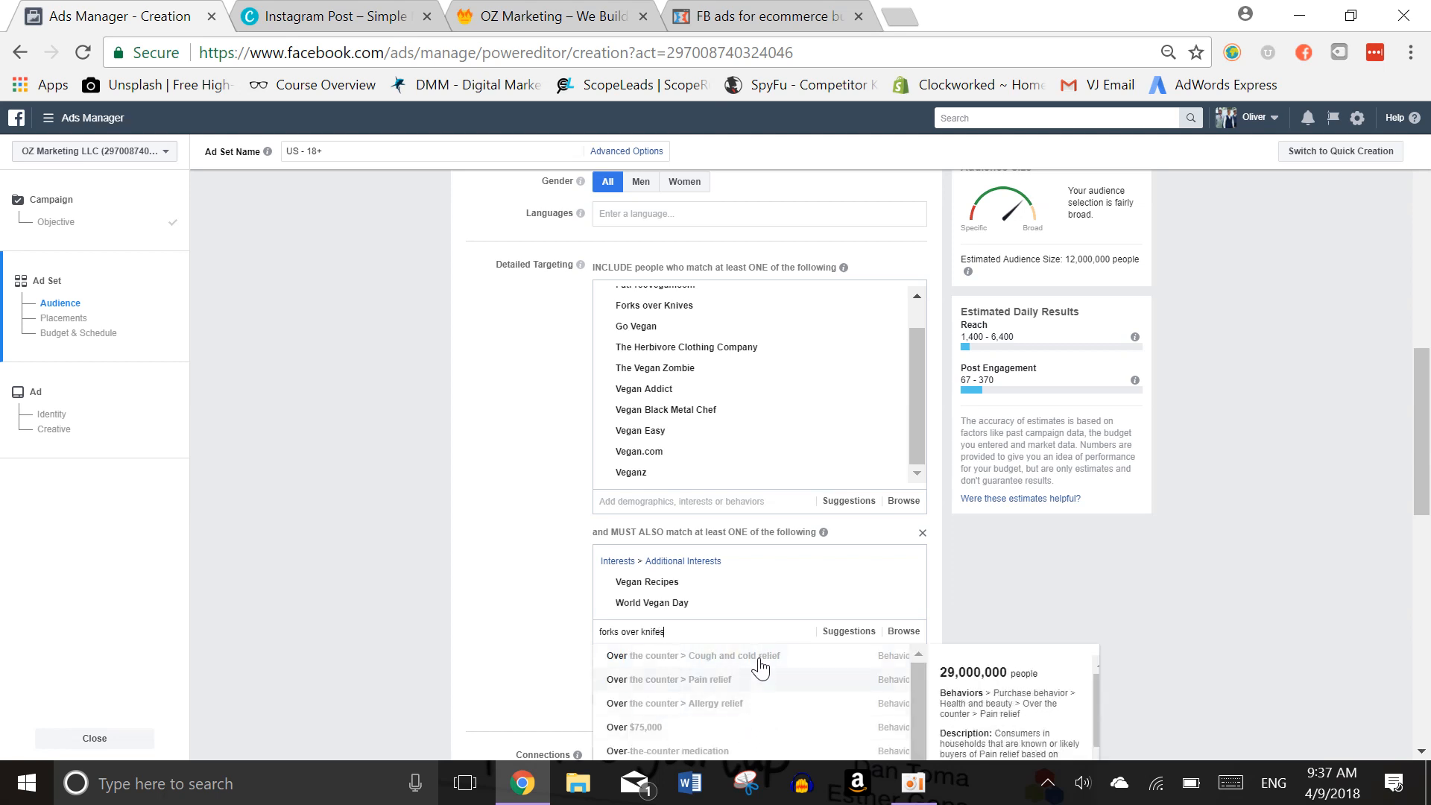
pyautogui.scroll(-1, 758, 703)
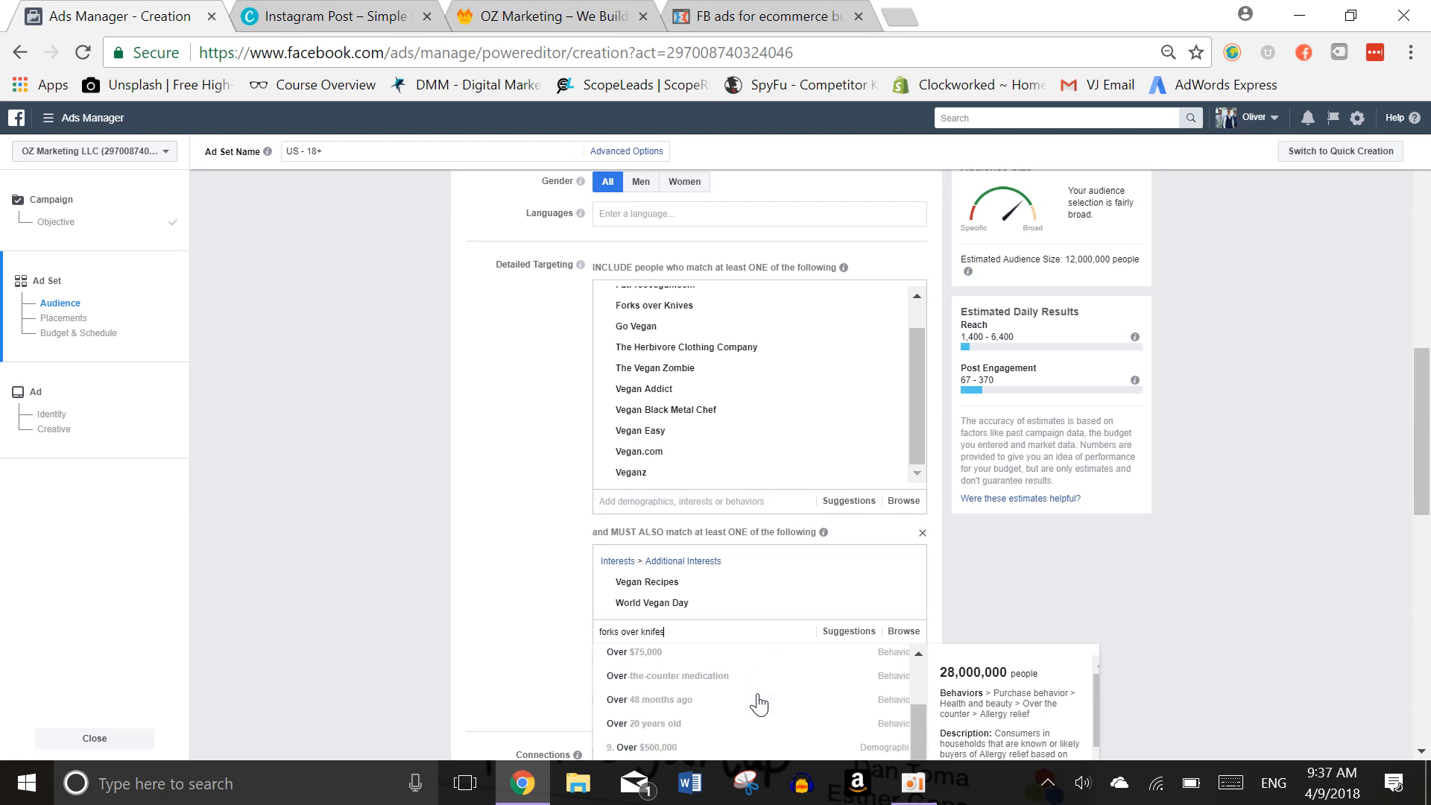
pyautogui.scroll(1, 759, 703)
pyautogui.scroll(-1, 498, 703)
pyautogui.scroll(-3, 498, 703)
pyautogui.scroll(-1, 757, 435)
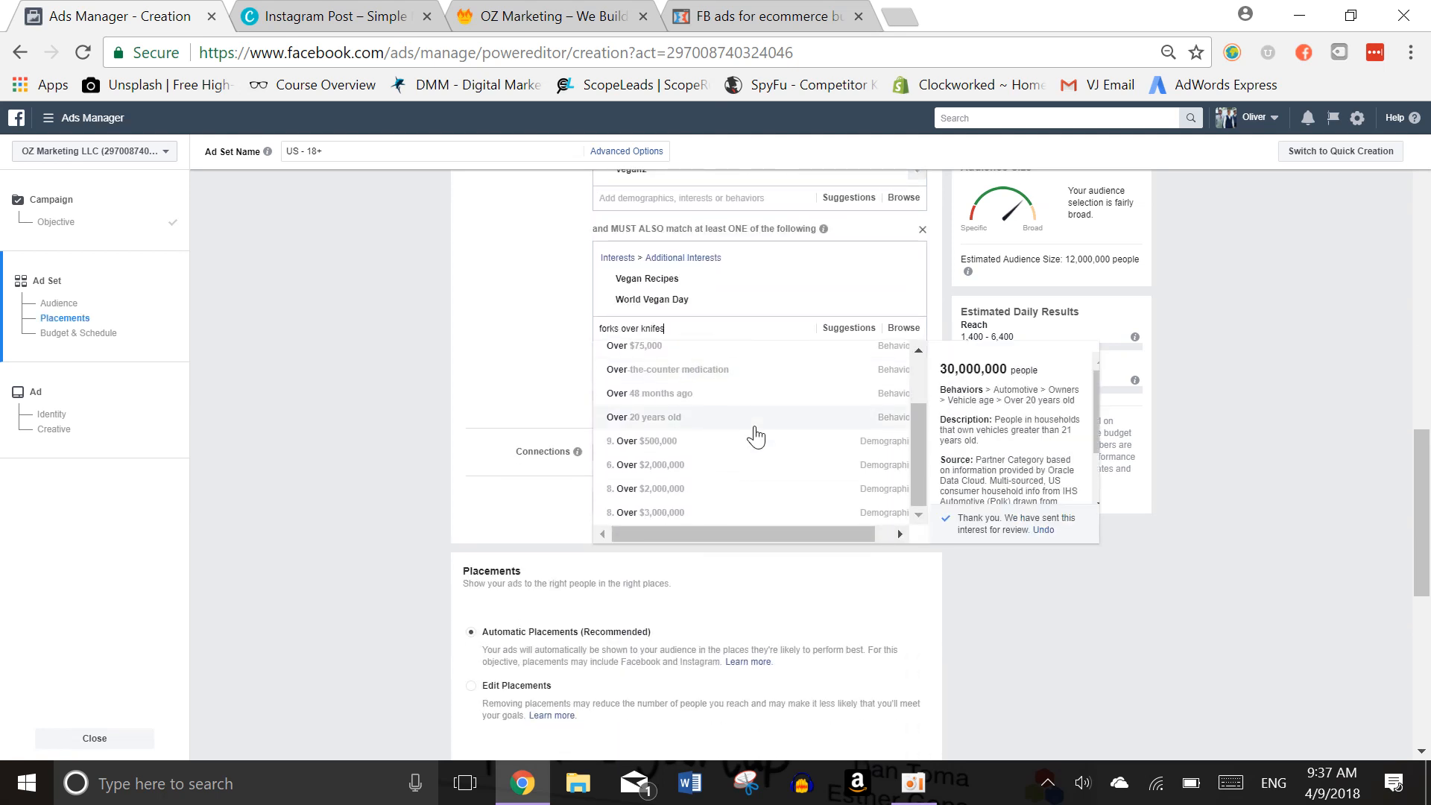
pyautogui.scroll(1, 757, 435)
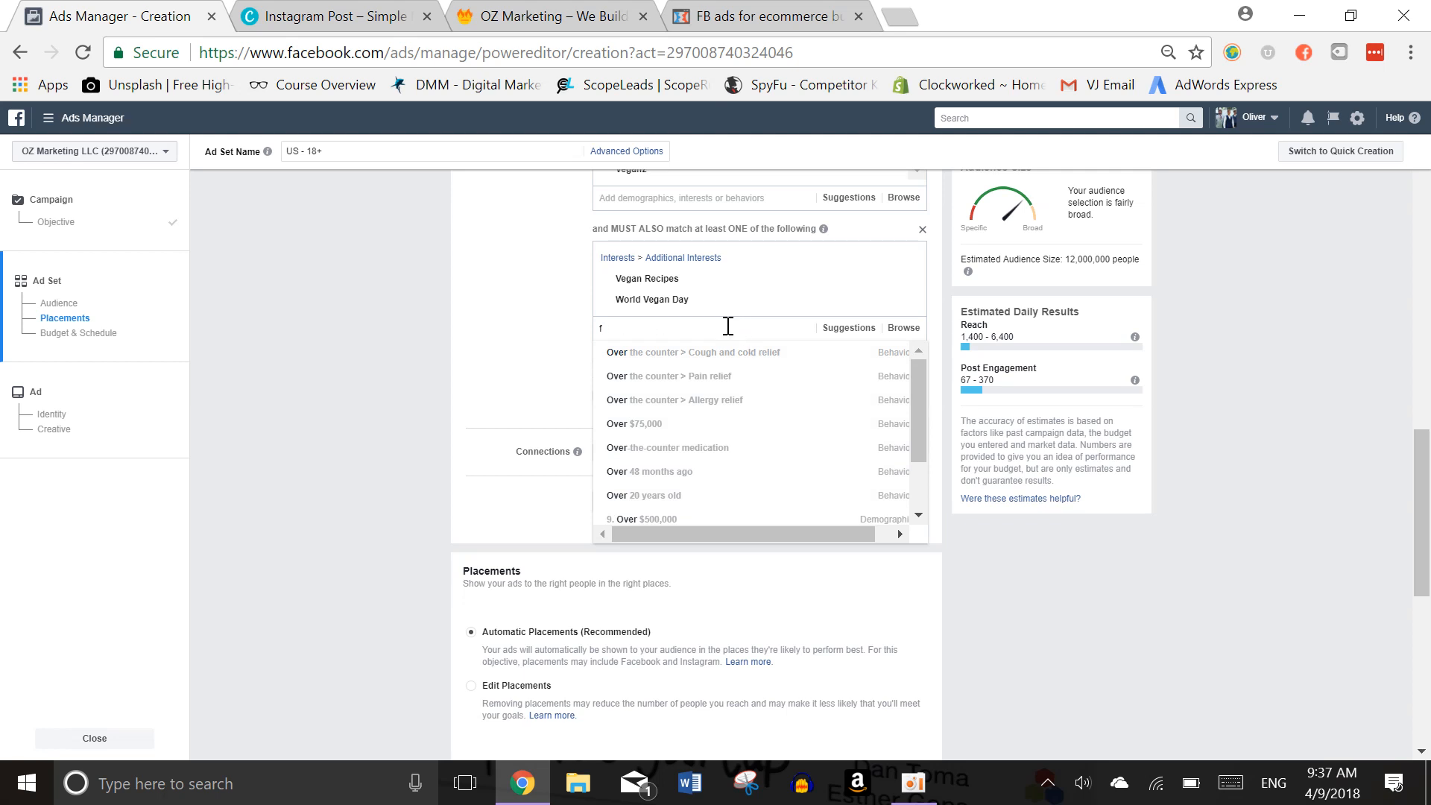
pyautogui.press('BackSpace')
# Add Forks over Knives to the must-also-match interests and remove it from the first include list
pyautogui.write('f')
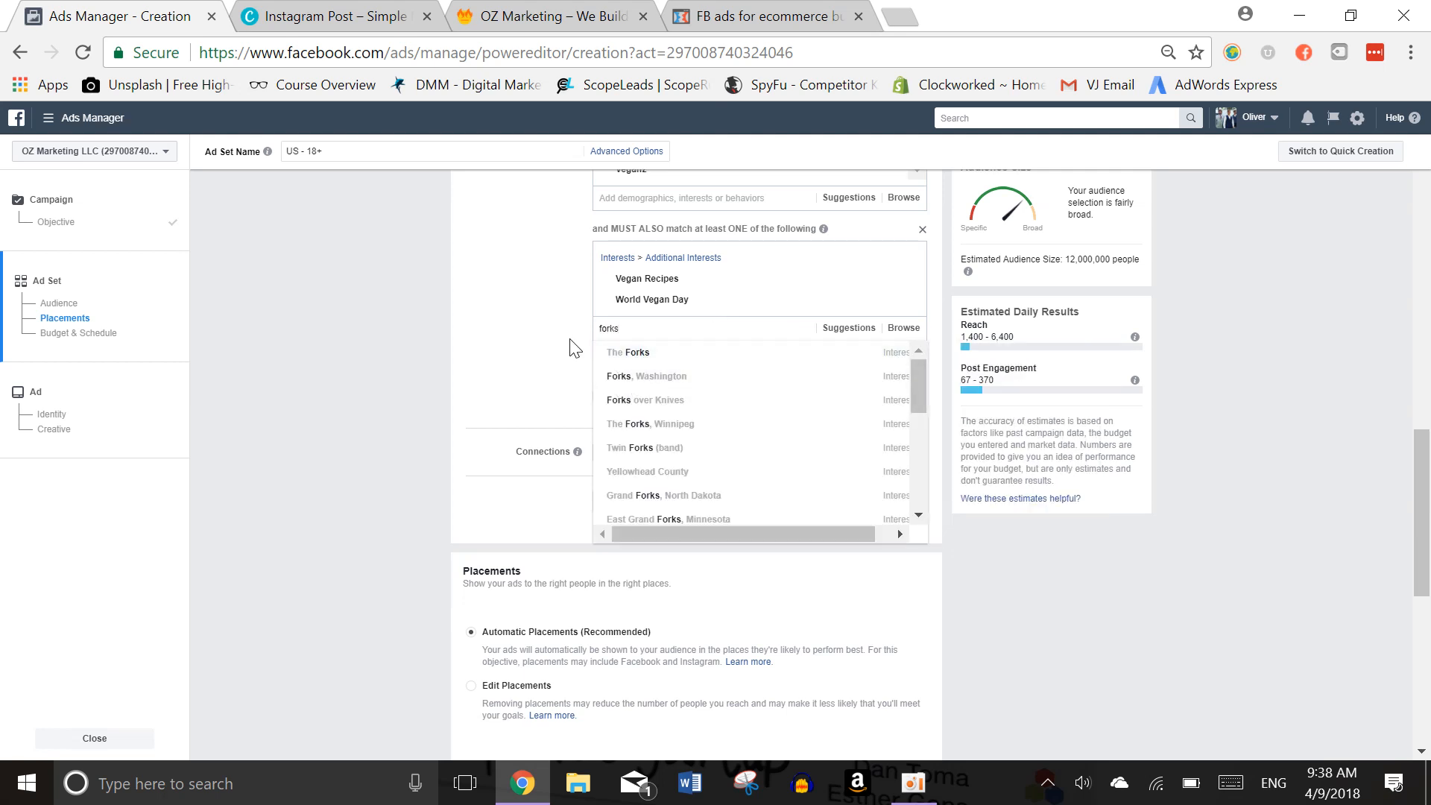
pyautogui.click(654, 403)
pyautogui.scroll(3, 550, 359)
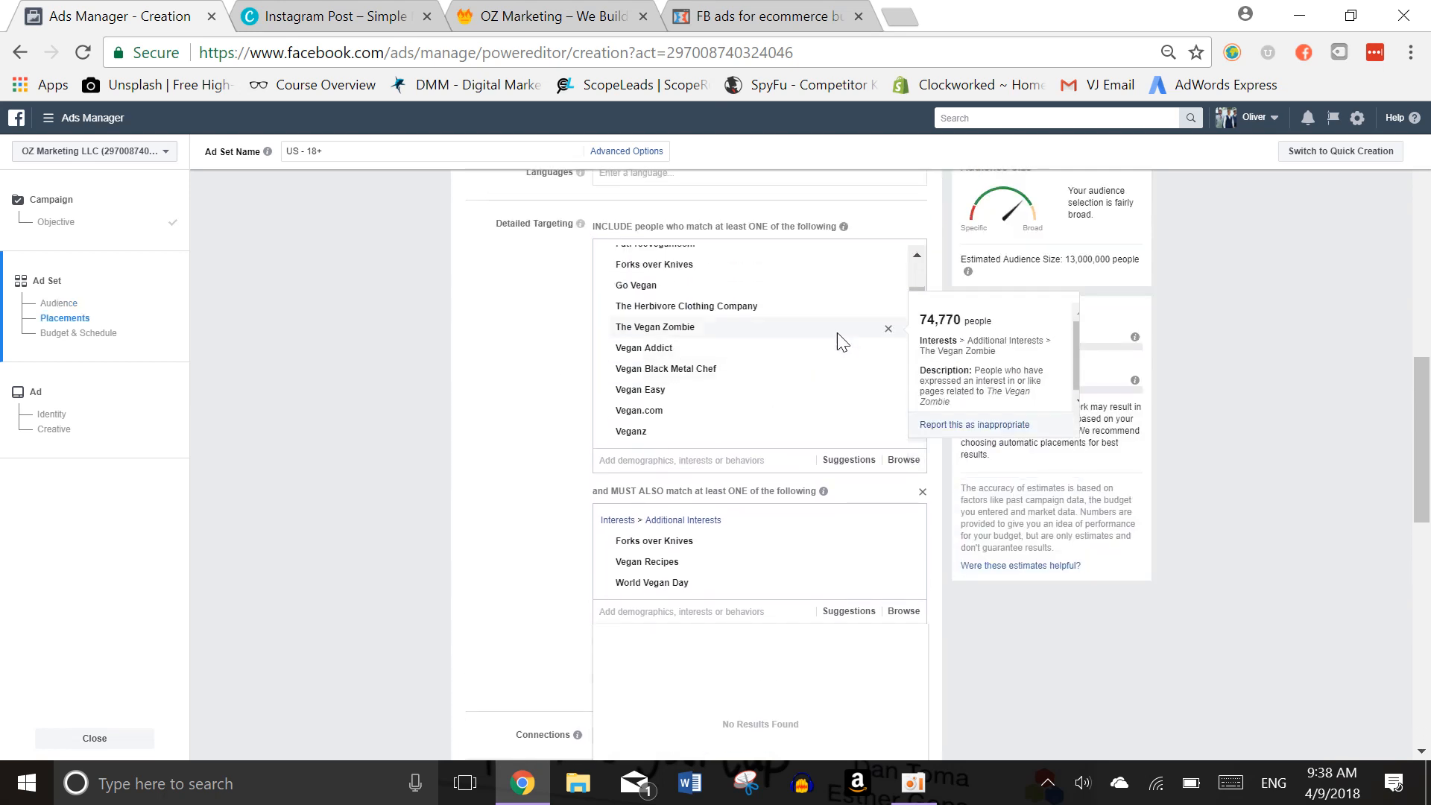
pyautogui.scroll(-2, 869, 313)
pyautogui.scroll(3, 876, 328)
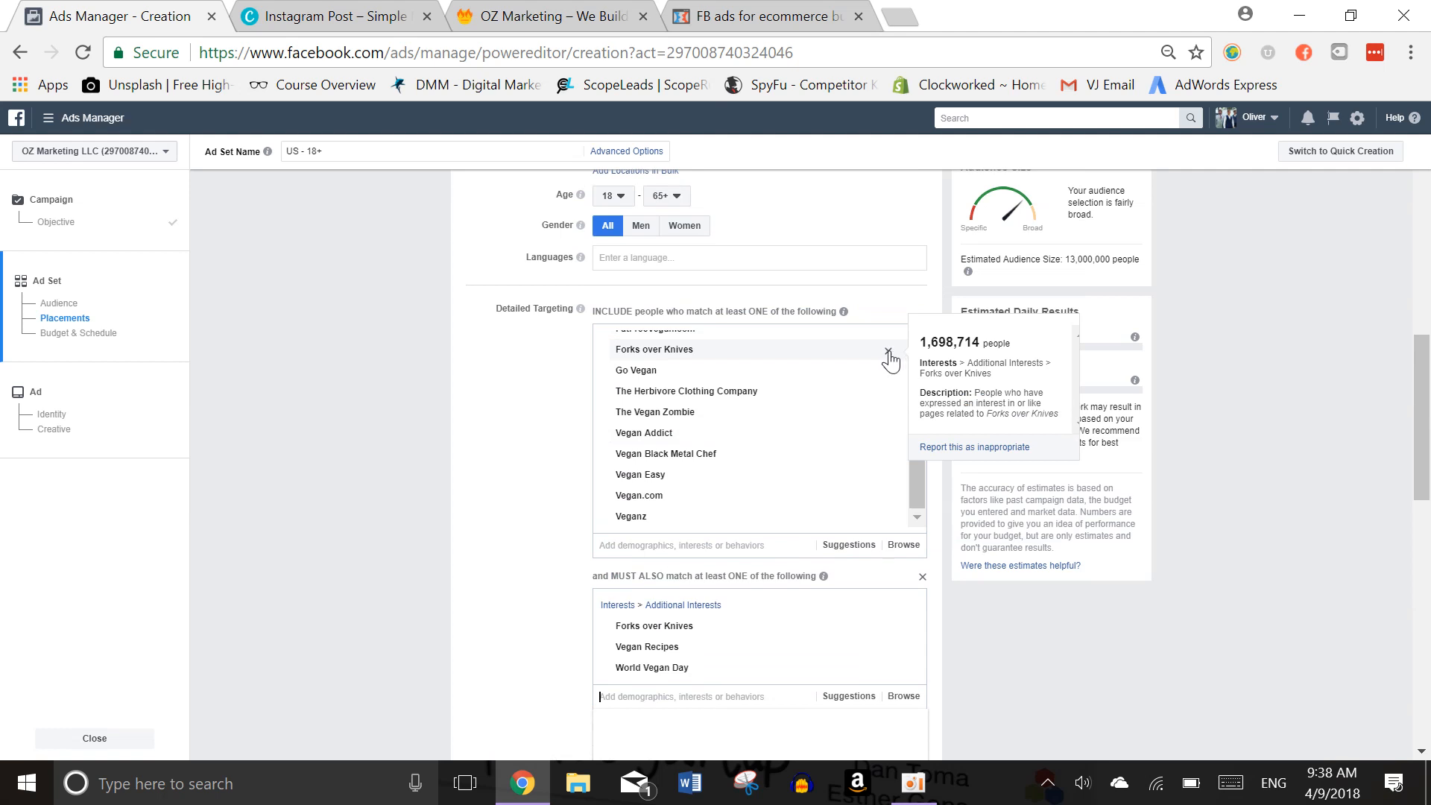
pyautogui.click(888, 351)
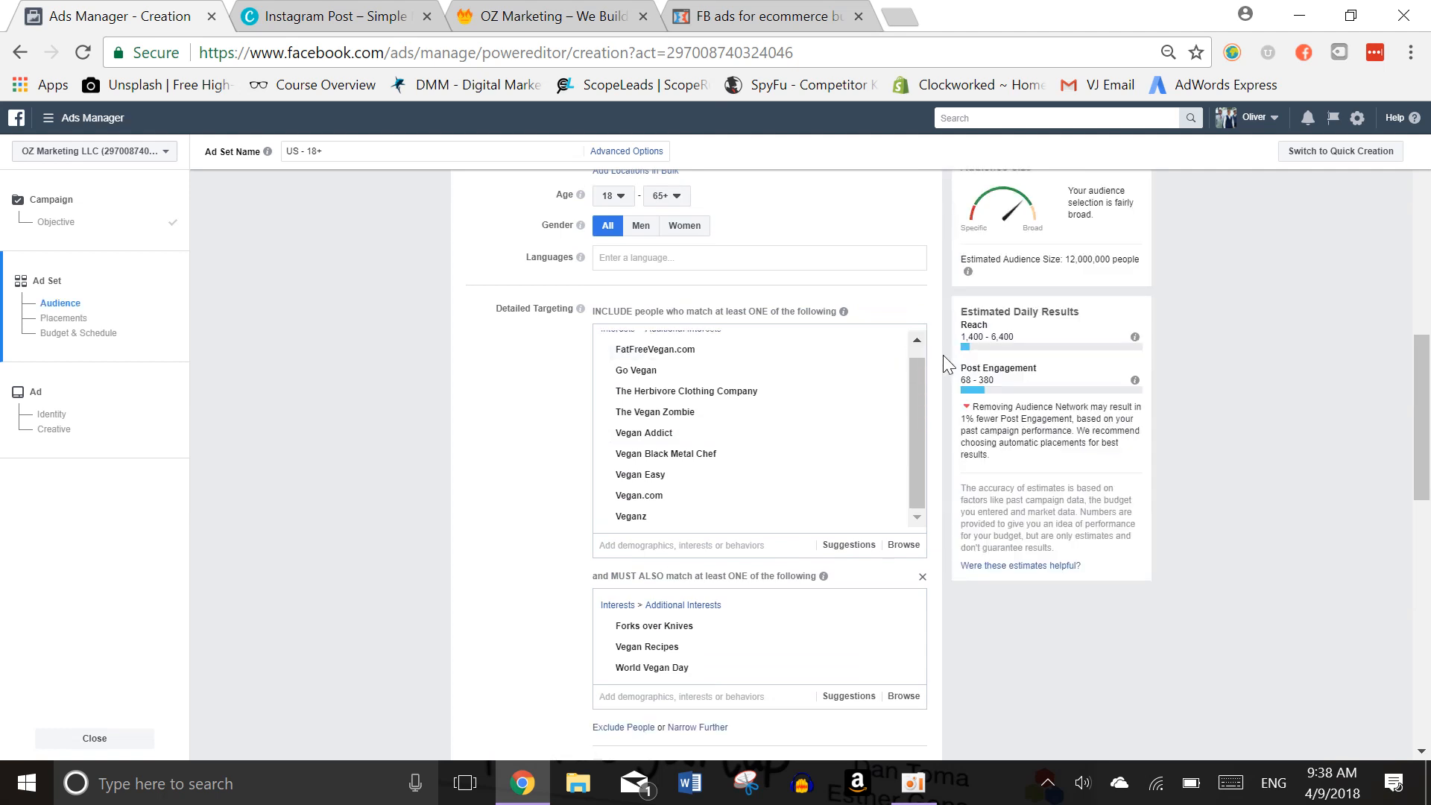
pyautogui.scroll(-2, 942, 355)
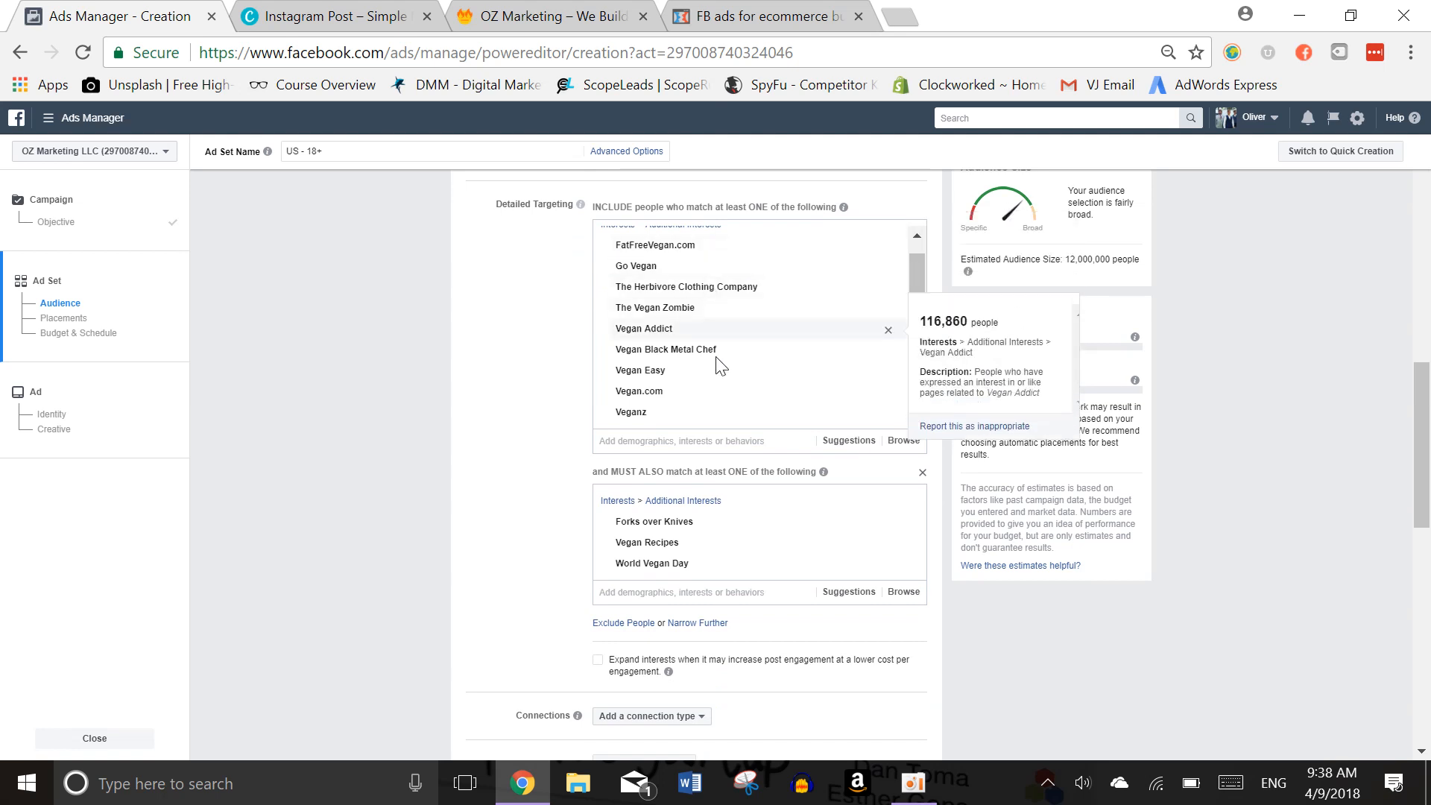
# Narrow the audience further with a second must-also-match group containing the interest Go Vegan
pyautogui.click(698, 624)
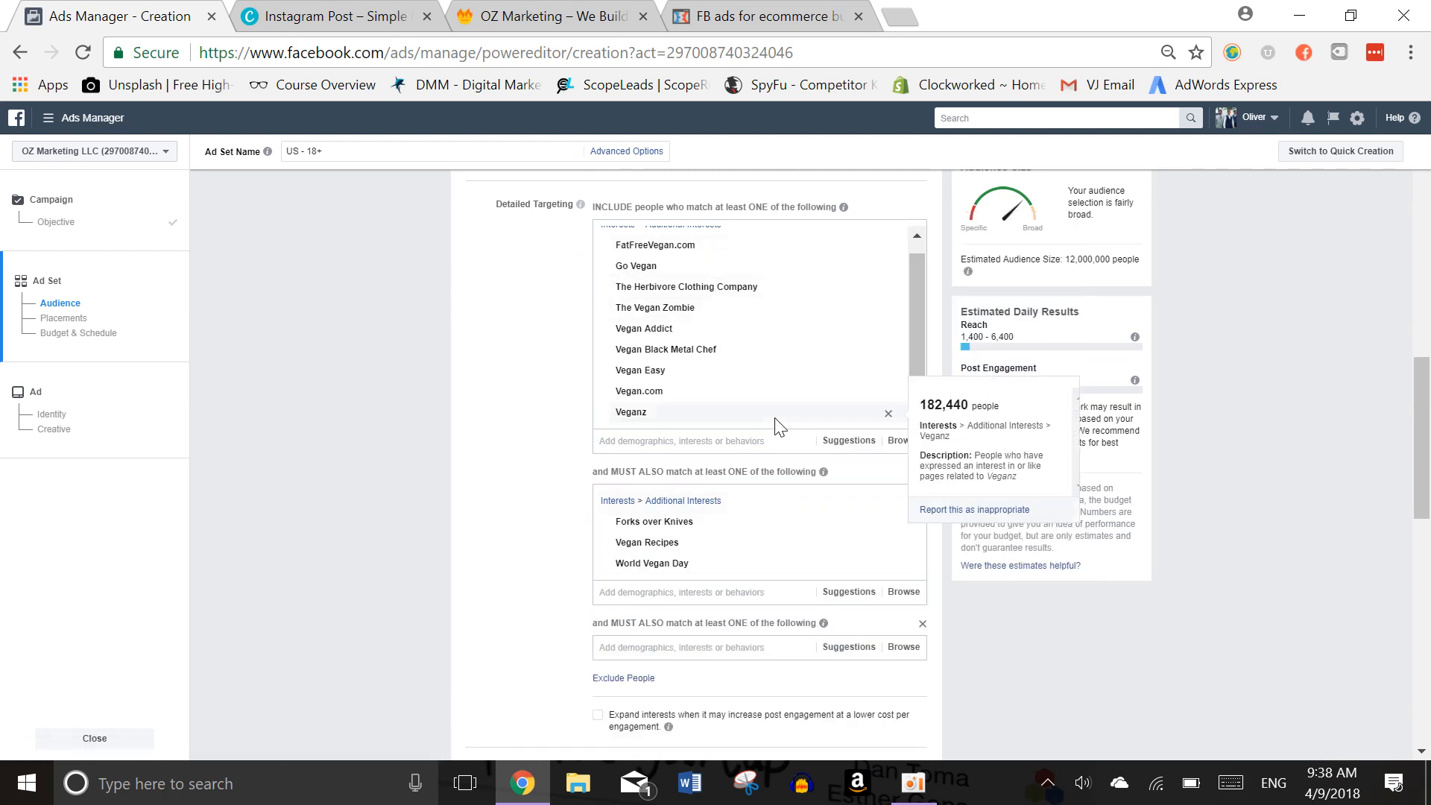
pyautogui.click(706, 649)
pyautogui.write('go vegan')
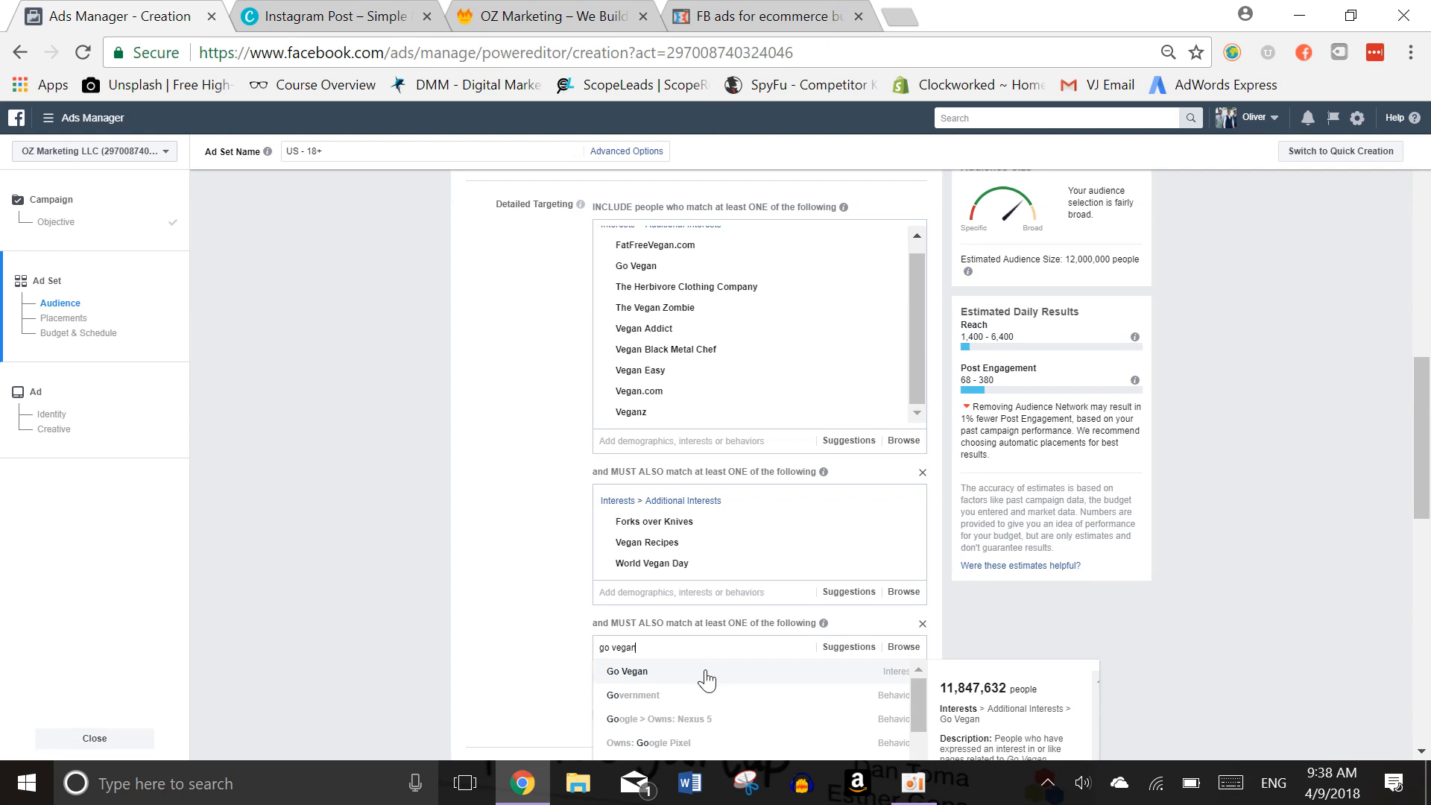
pyautogui.click(706, 673)
pyautogui.scroll(-2, 1170, 499)
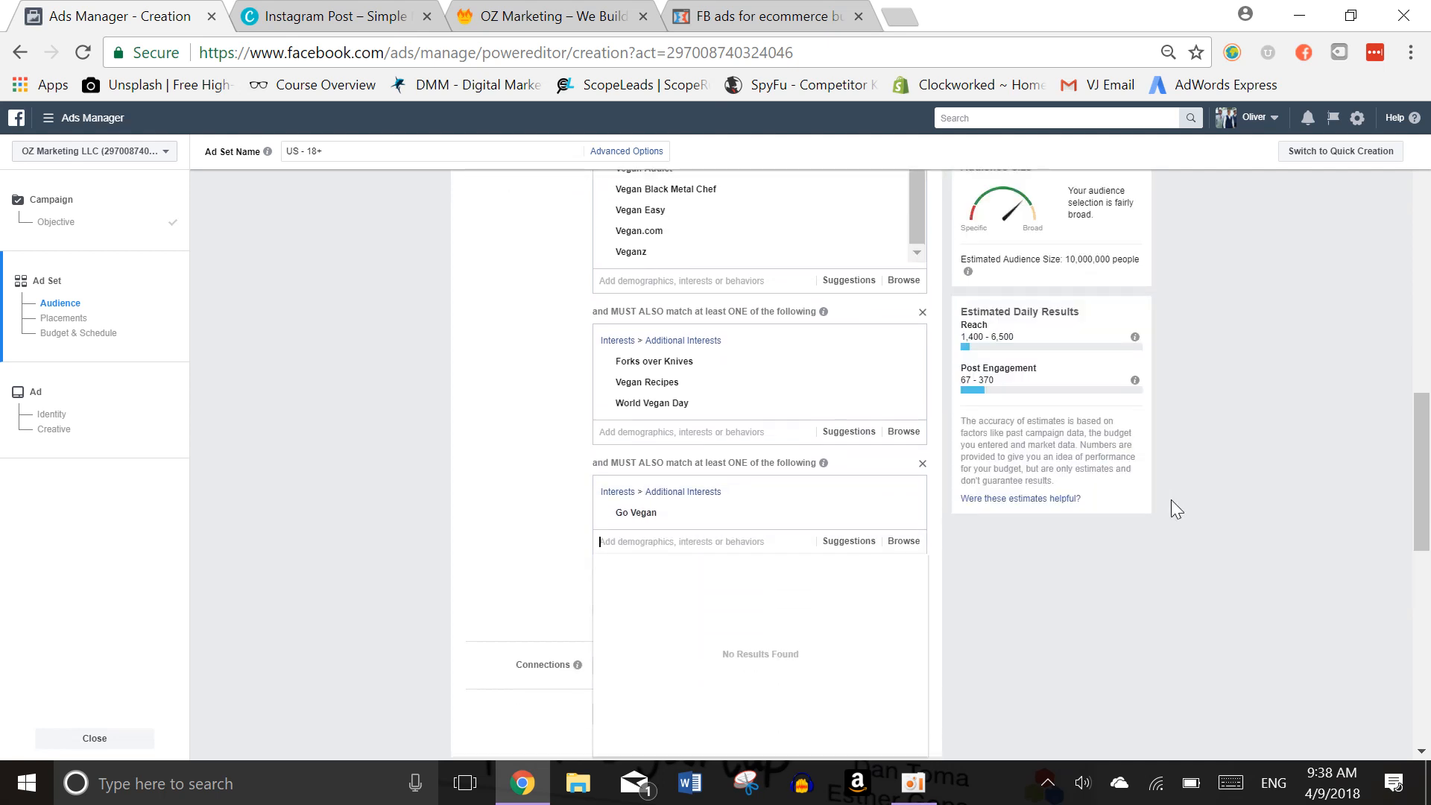
pyautogui.scroll(2, 1172, 501)
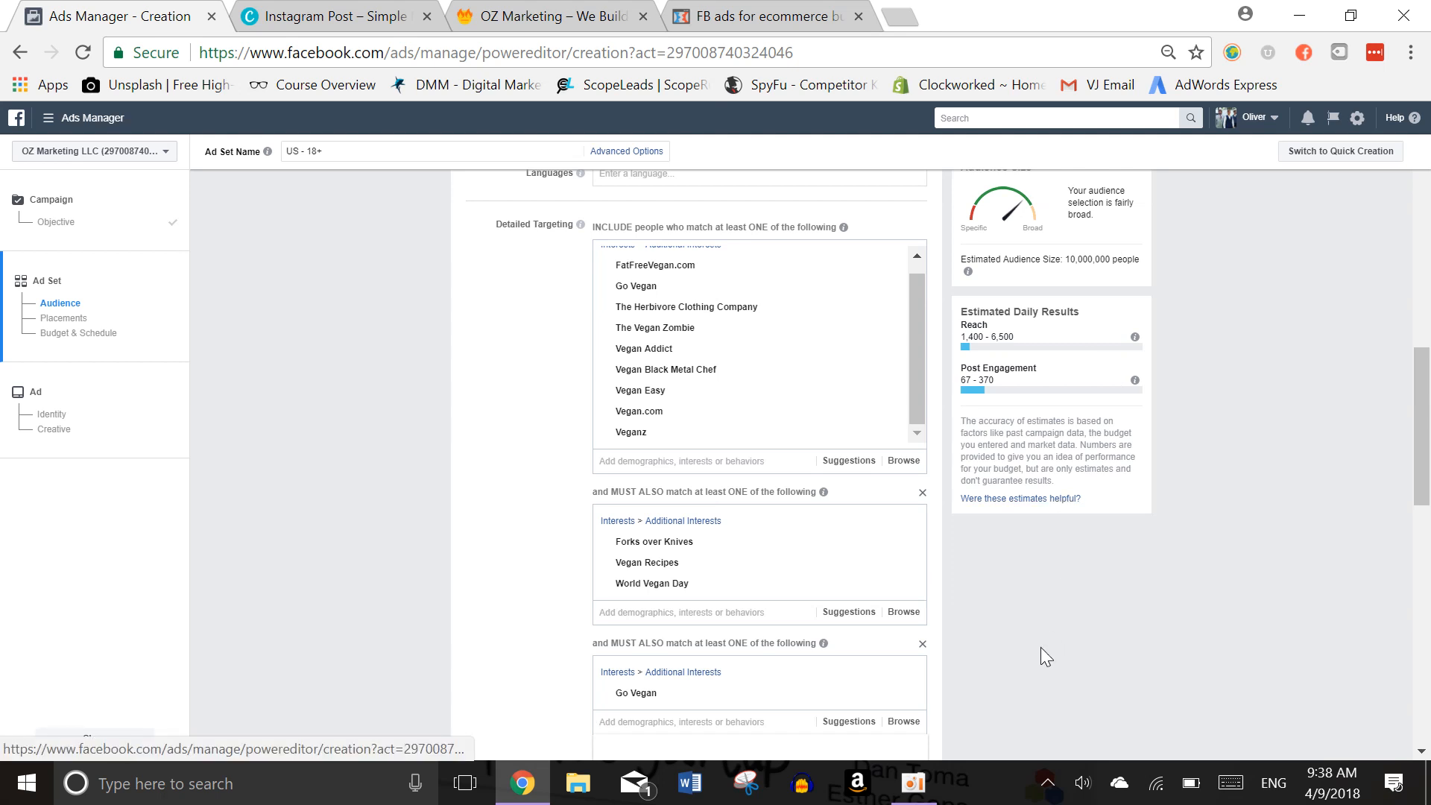
# Add a third must-also-match group containing the interest Animal welfare
pyautogui.scroll(-3, 1042, 648)
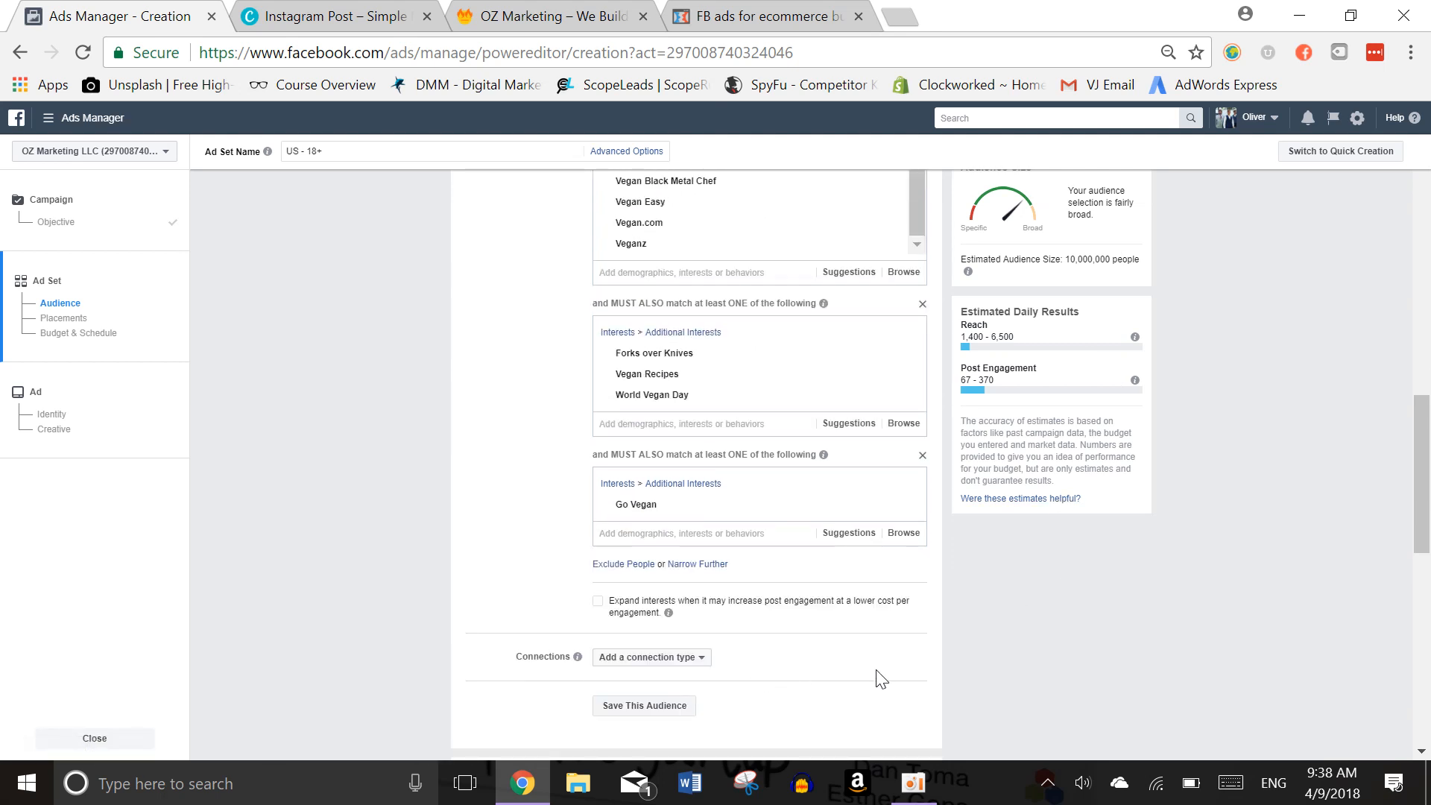
pyautogui.click(697, 564)
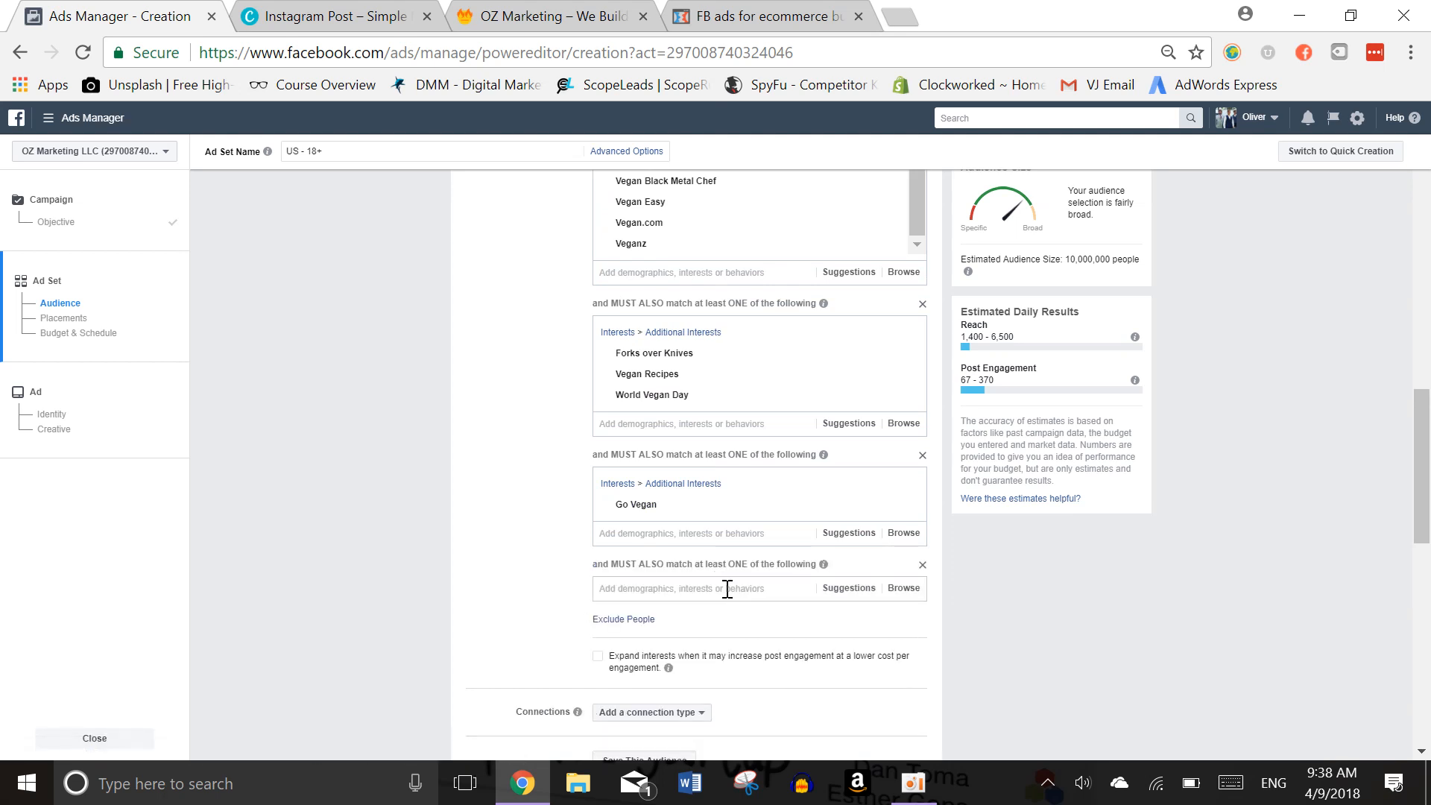
pyautogui.click(727, 589)
pyautogui.write('anima')
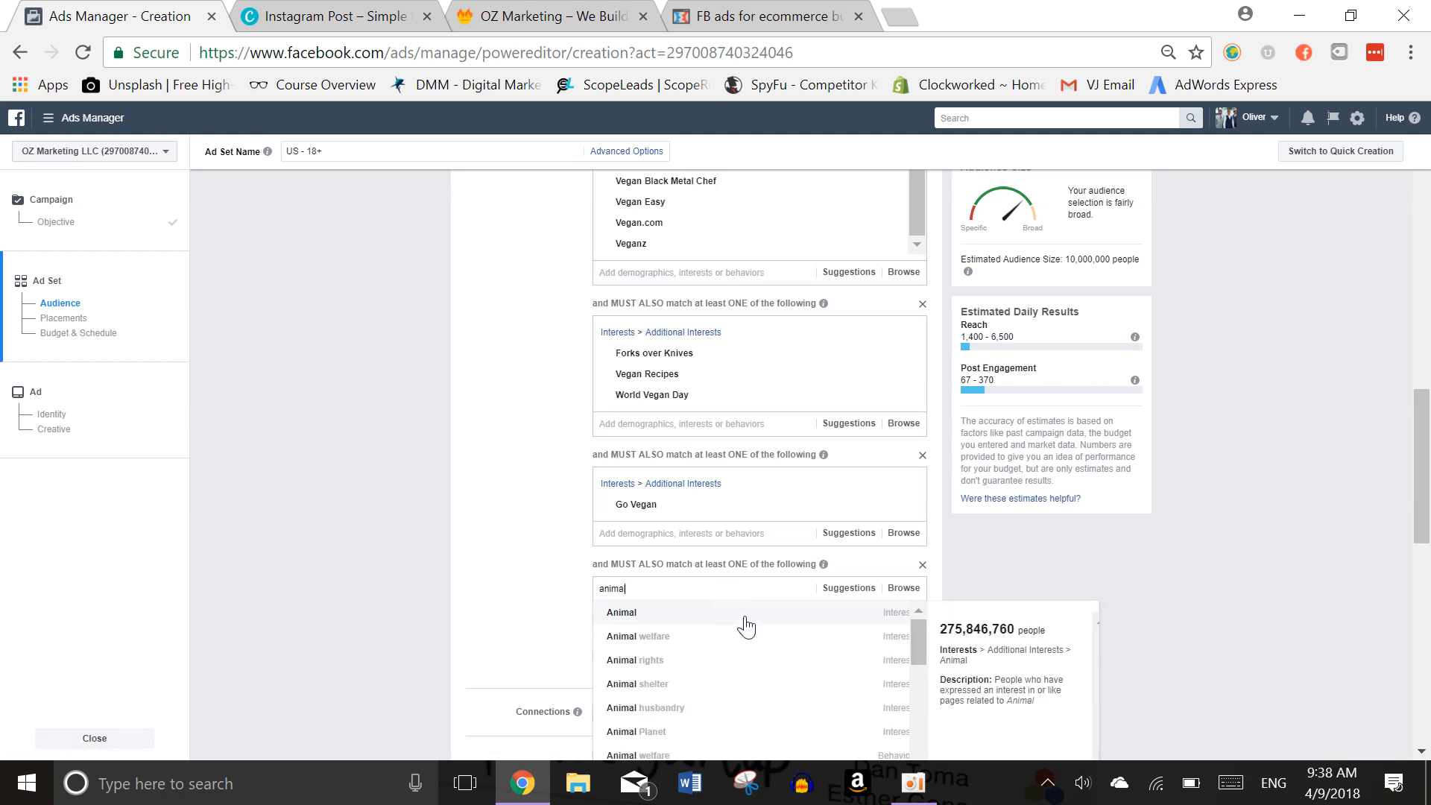
pyautogui.write('l')
pyautogui.press('BackSpace')
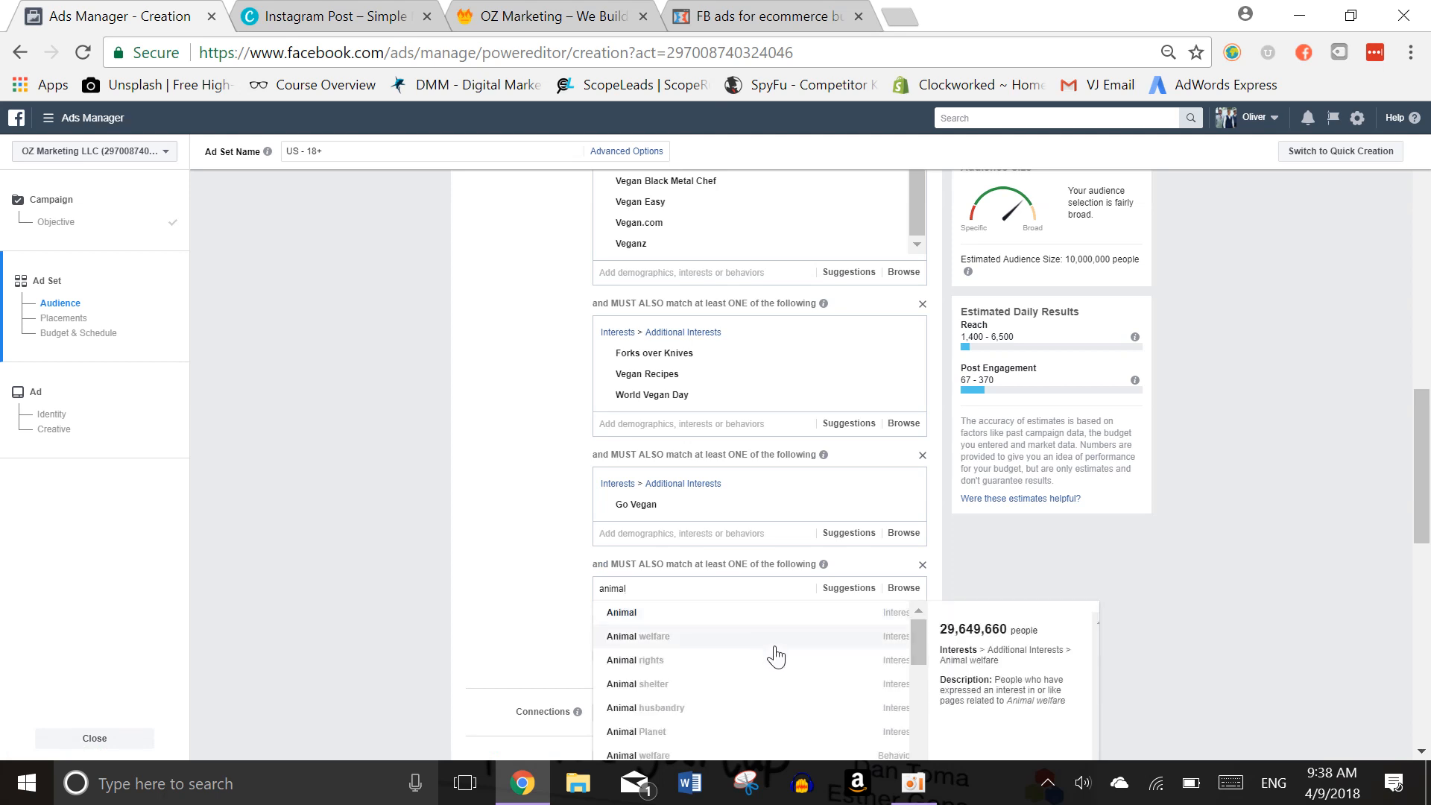
pyautogui.click(774, 645)
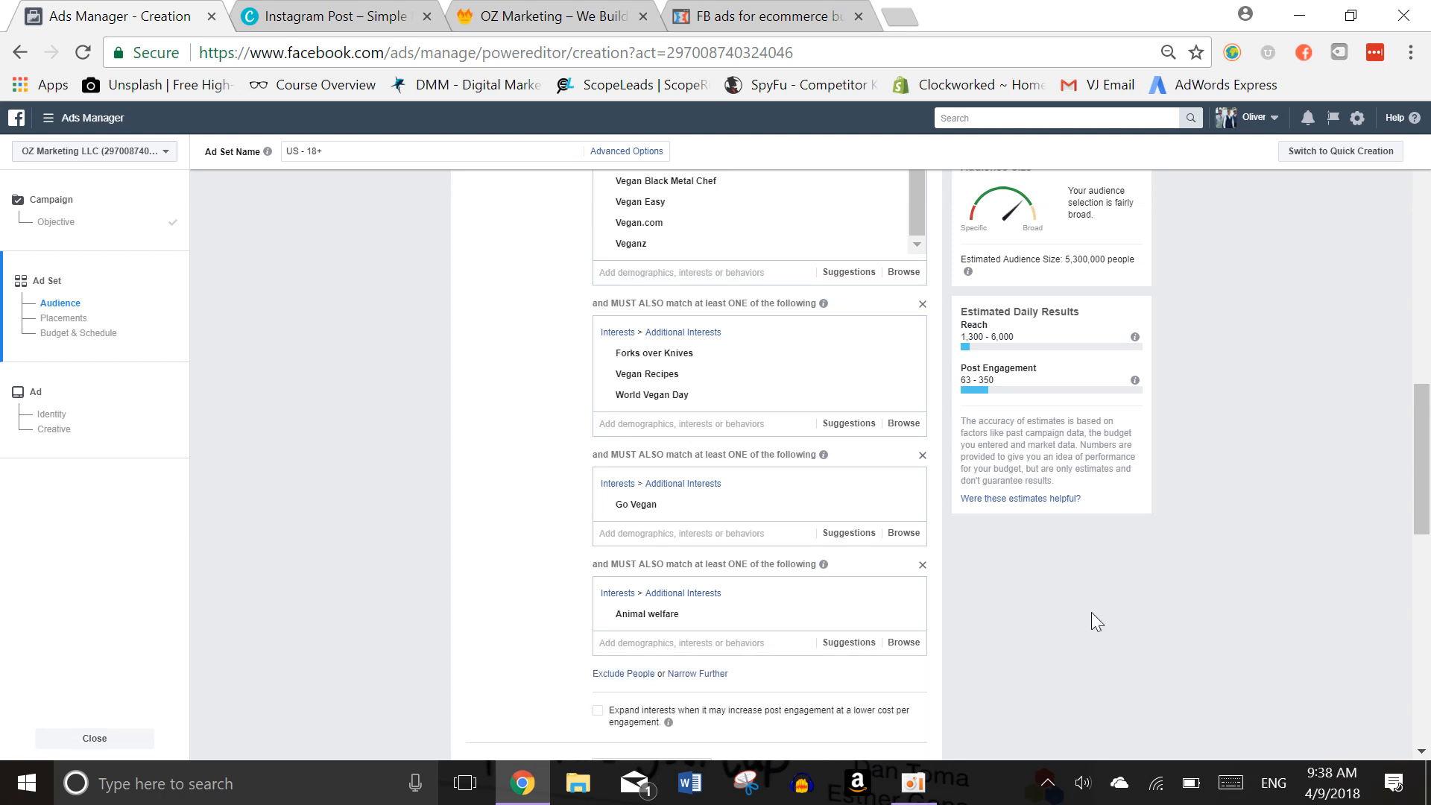
# Move the interest Vegan.com from the first include list to the must-also-match group containing Go Vegan
pyautogui.scroll(3, 1093, 613)
pyautogui.moveTo(726, 369)
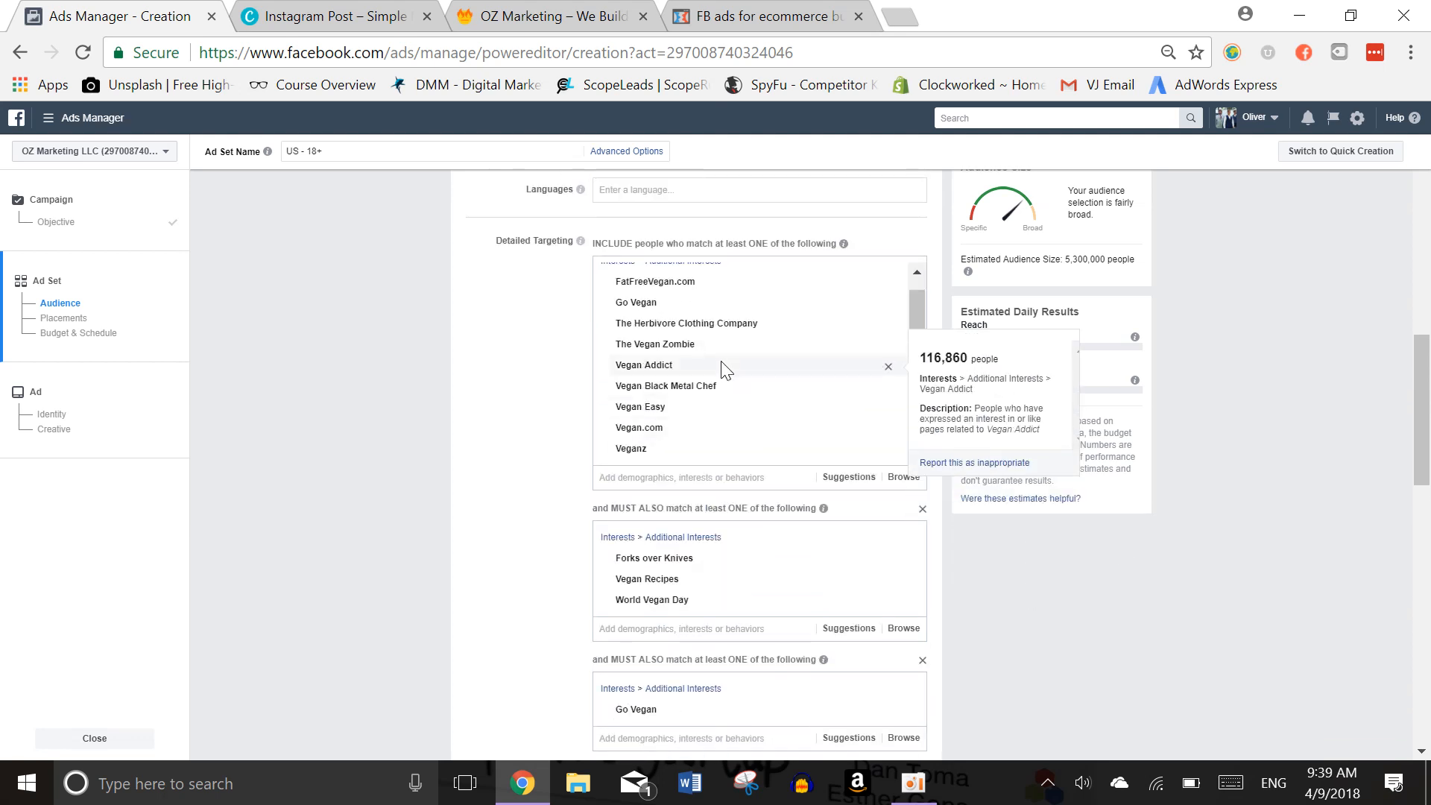
pyautogui.moveTo(700, 406)
pyautogui.moveTo(700, 431)
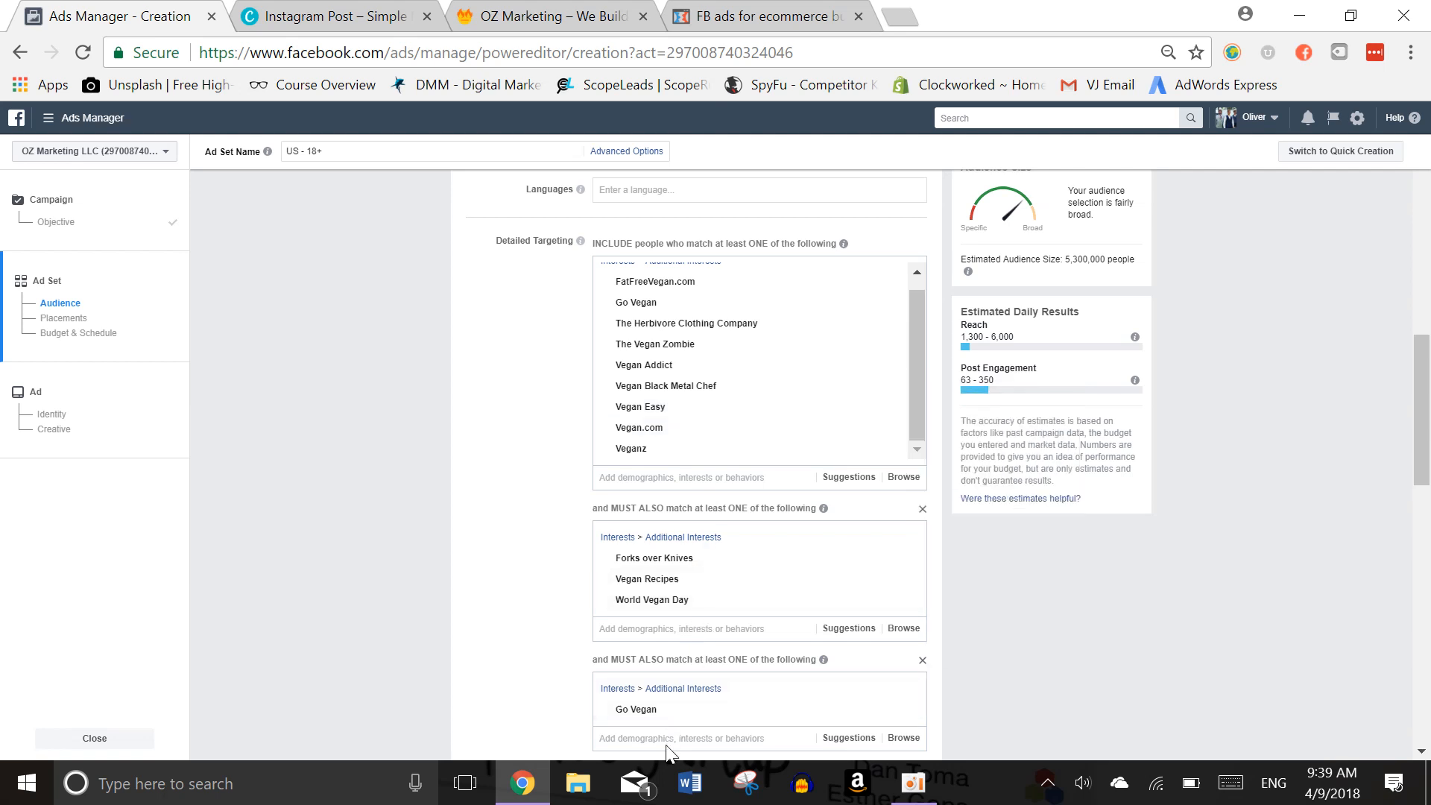
pyautogui.write('veg')
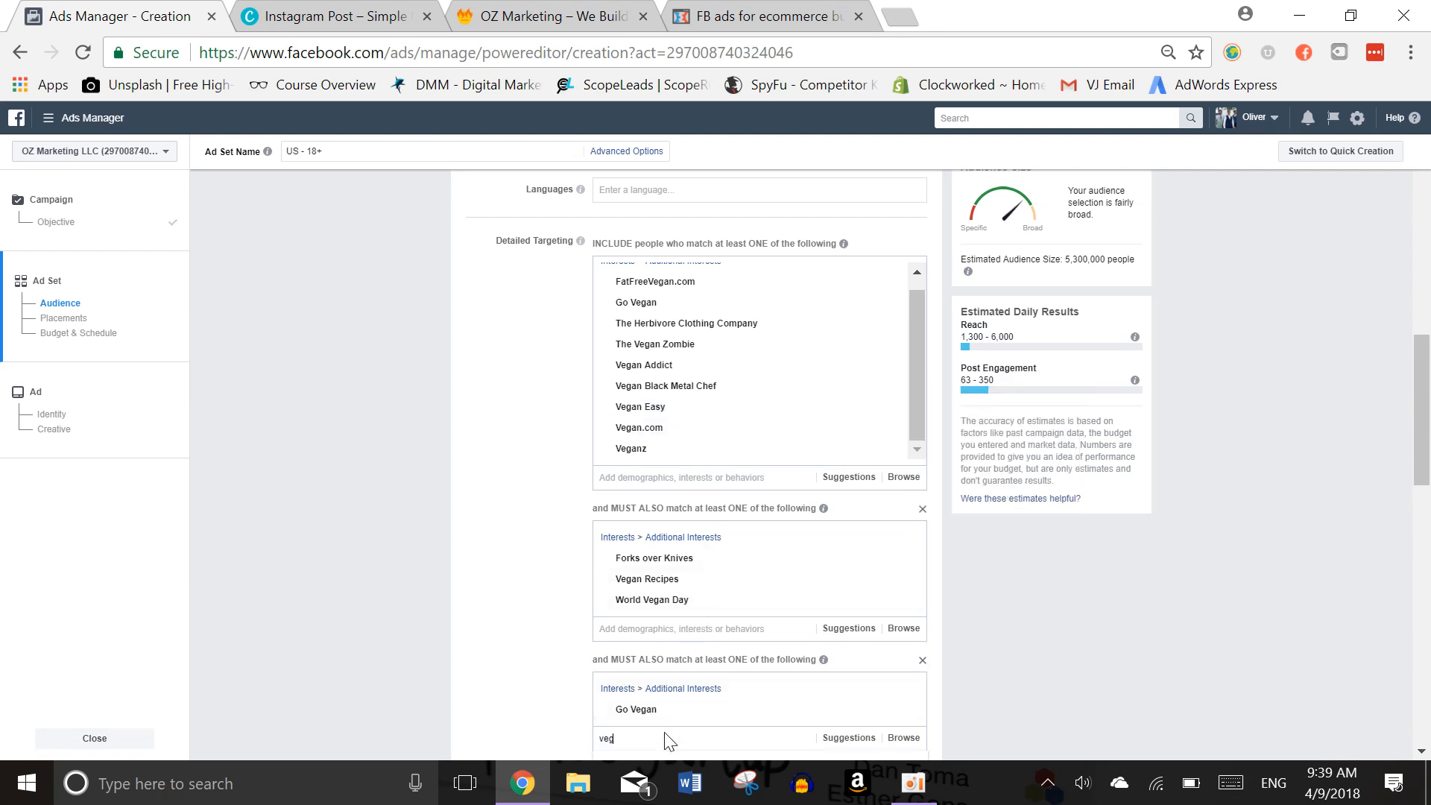
pyautogui.write('an.com')
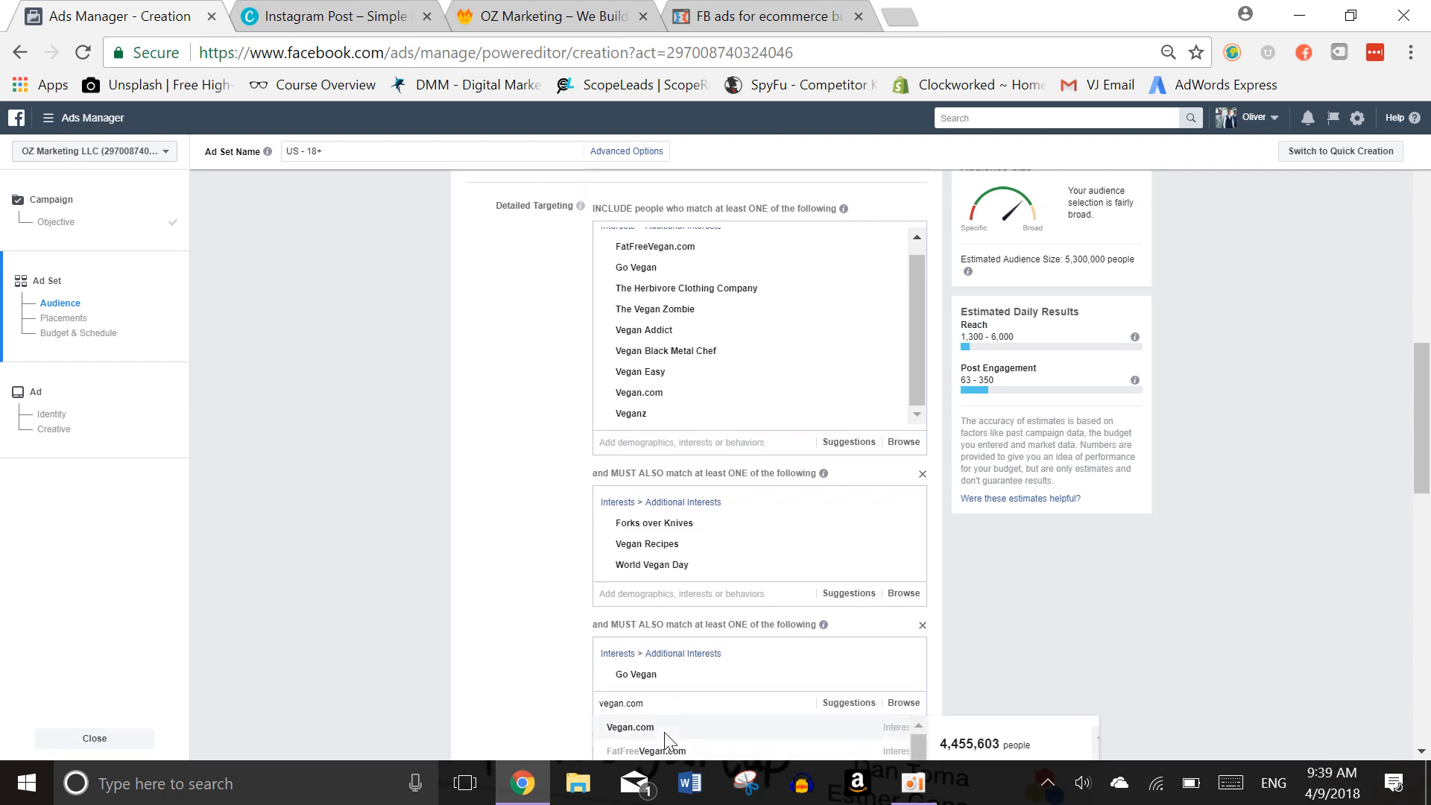
pyautogui.click(719, 681)
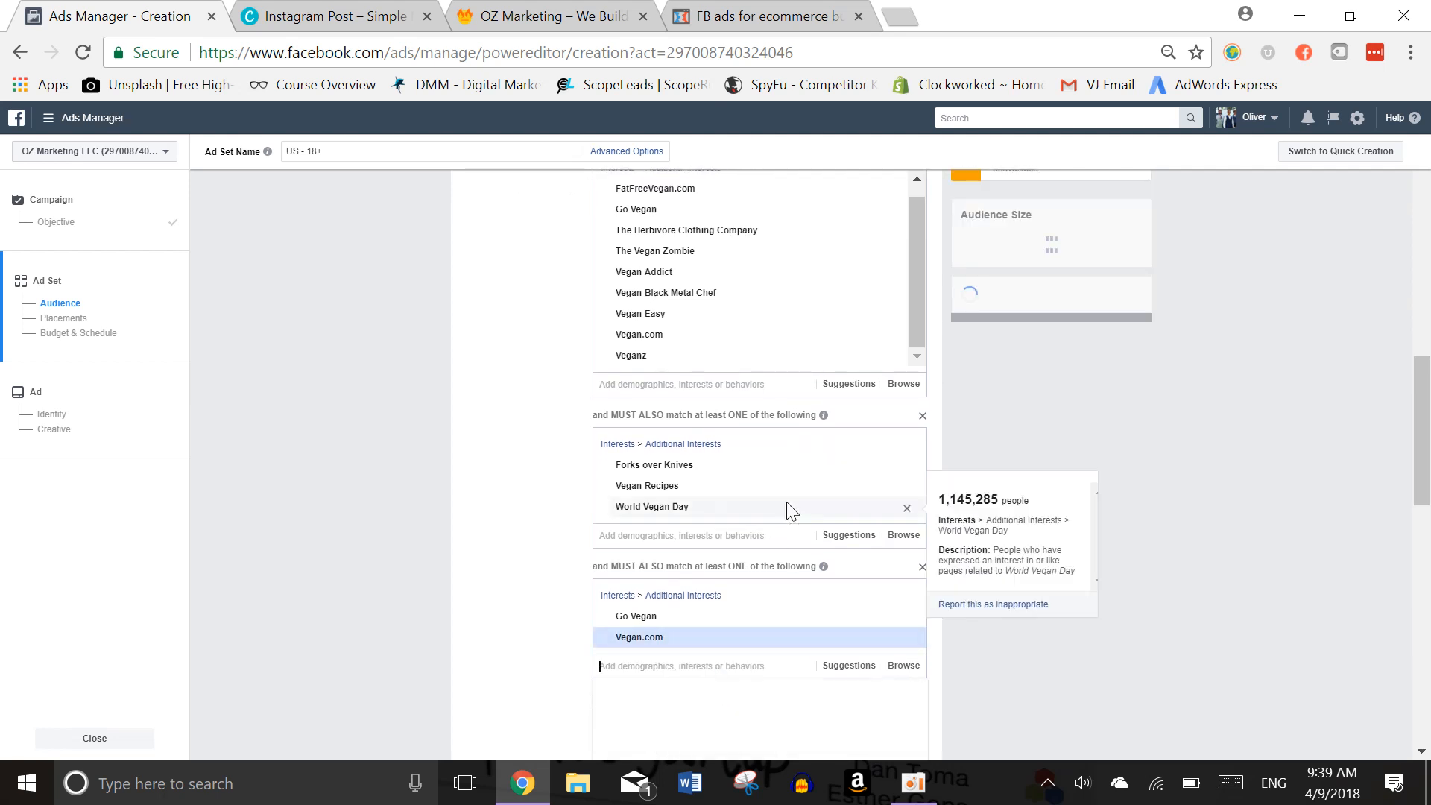
pyautogui.moveTo(783, 334)
pyautogui.click(889, 336)
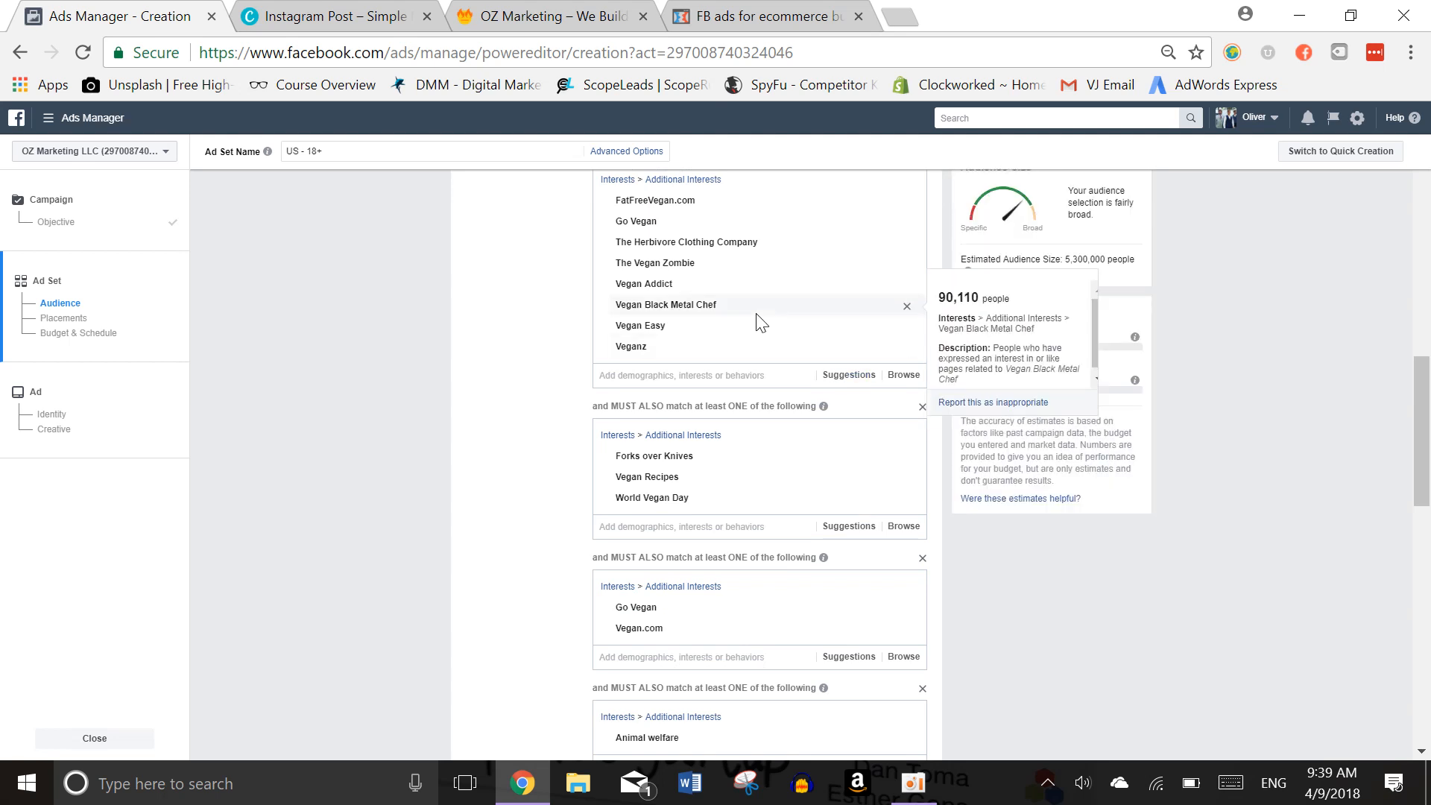
# Remove the interest Go Vegan from the first include list, keeping it in its must-also-match group
pyautogui.scroll(2, 760, 316)
pyautogui.moveTo(745, 317)
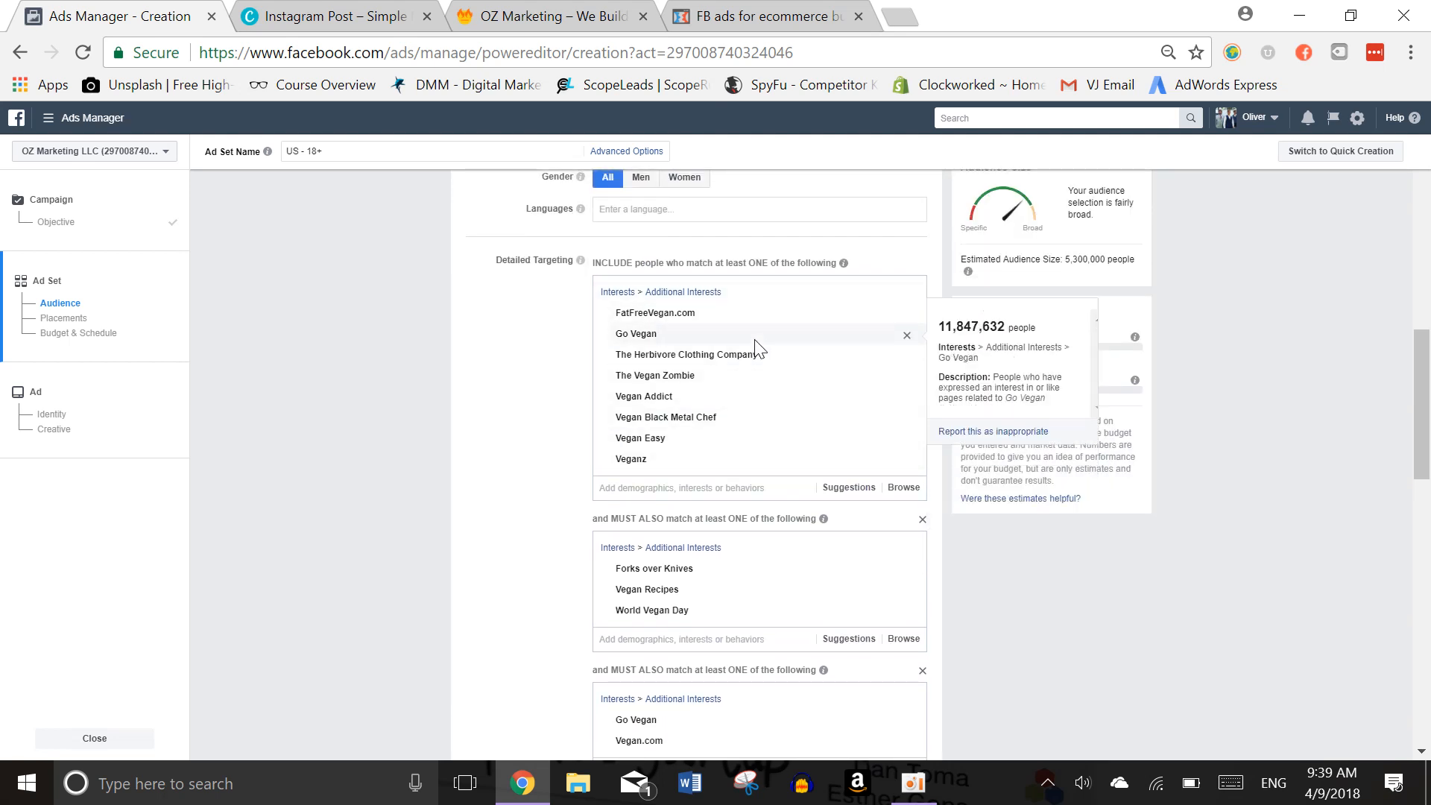
pyautogui.scroll(-2, 762, 488)
pyautogui.scroll(2, 768, 462)
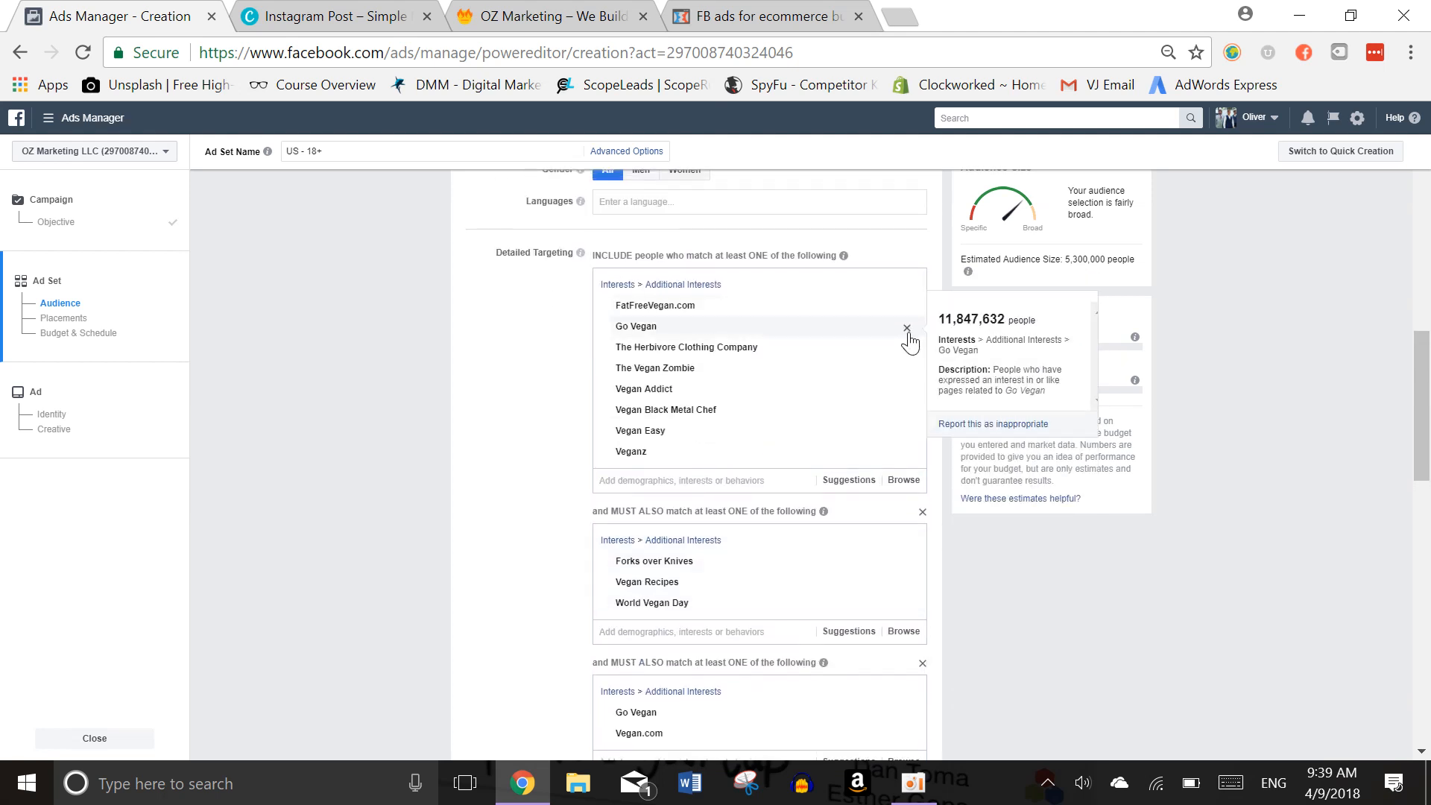
pyautogui.click(913, 328)
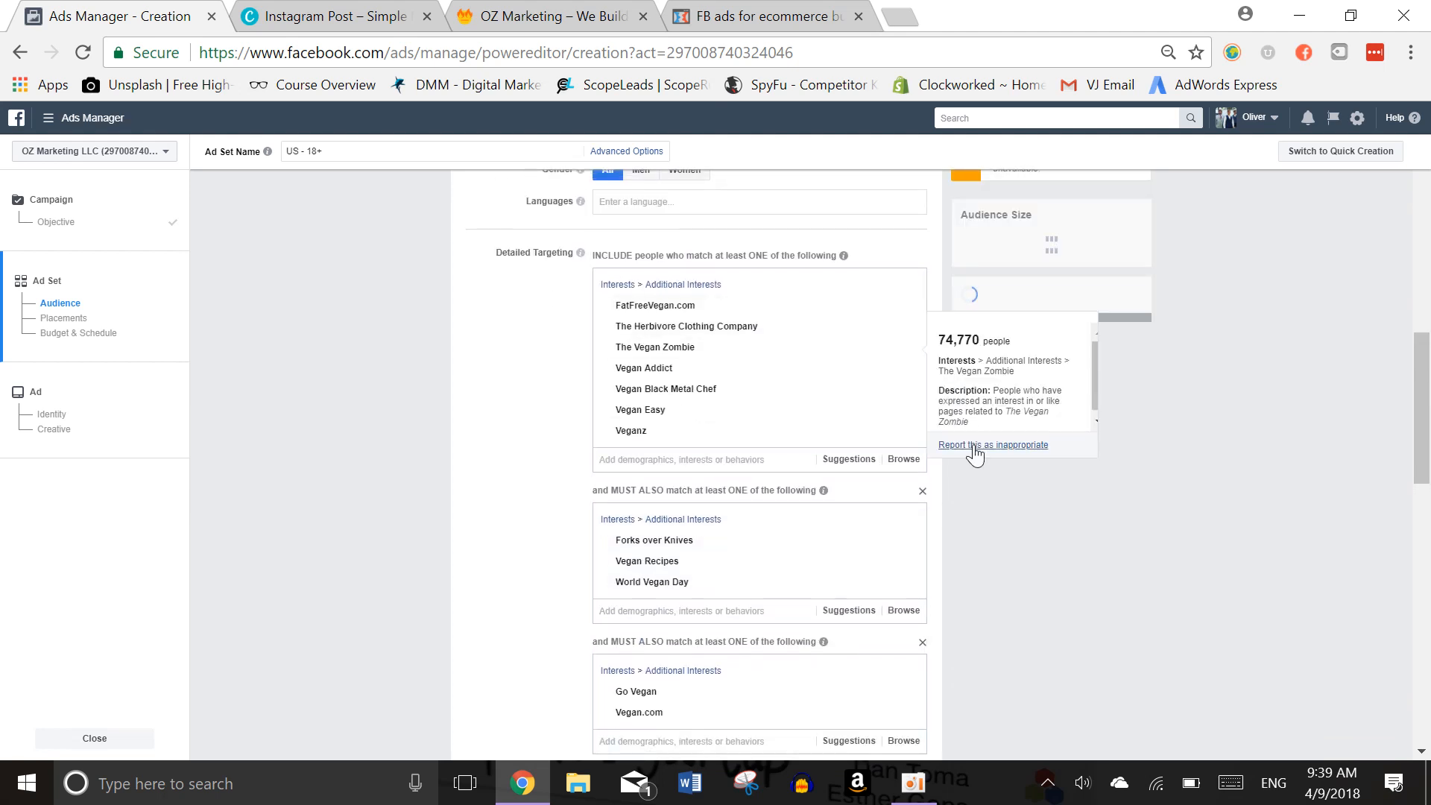
pyautogui.moveTo(921, 389)
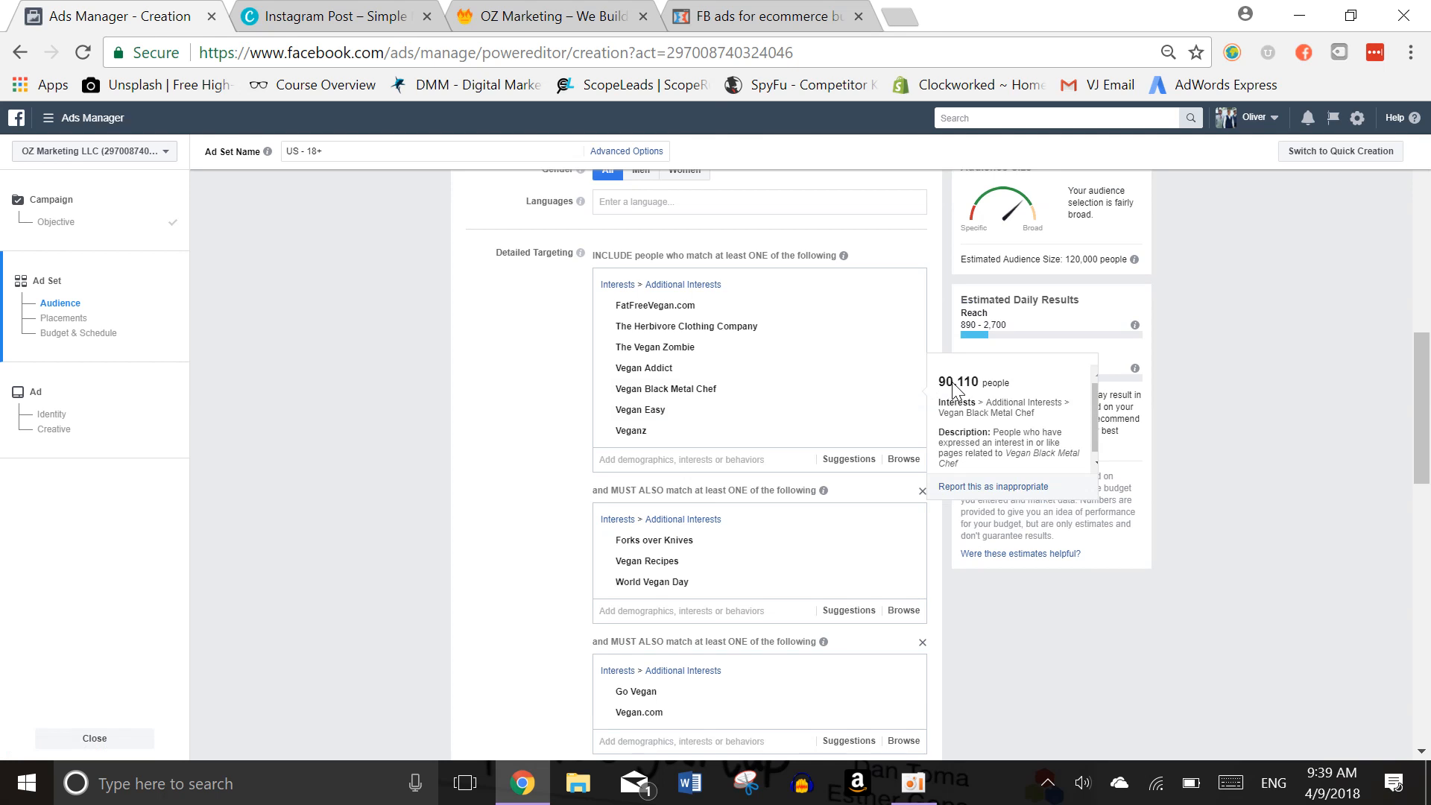
# Add the interest NutritionFacts.org to the first include list of the detailed targeting
pyautogui.scroll(-2, 746, 492)
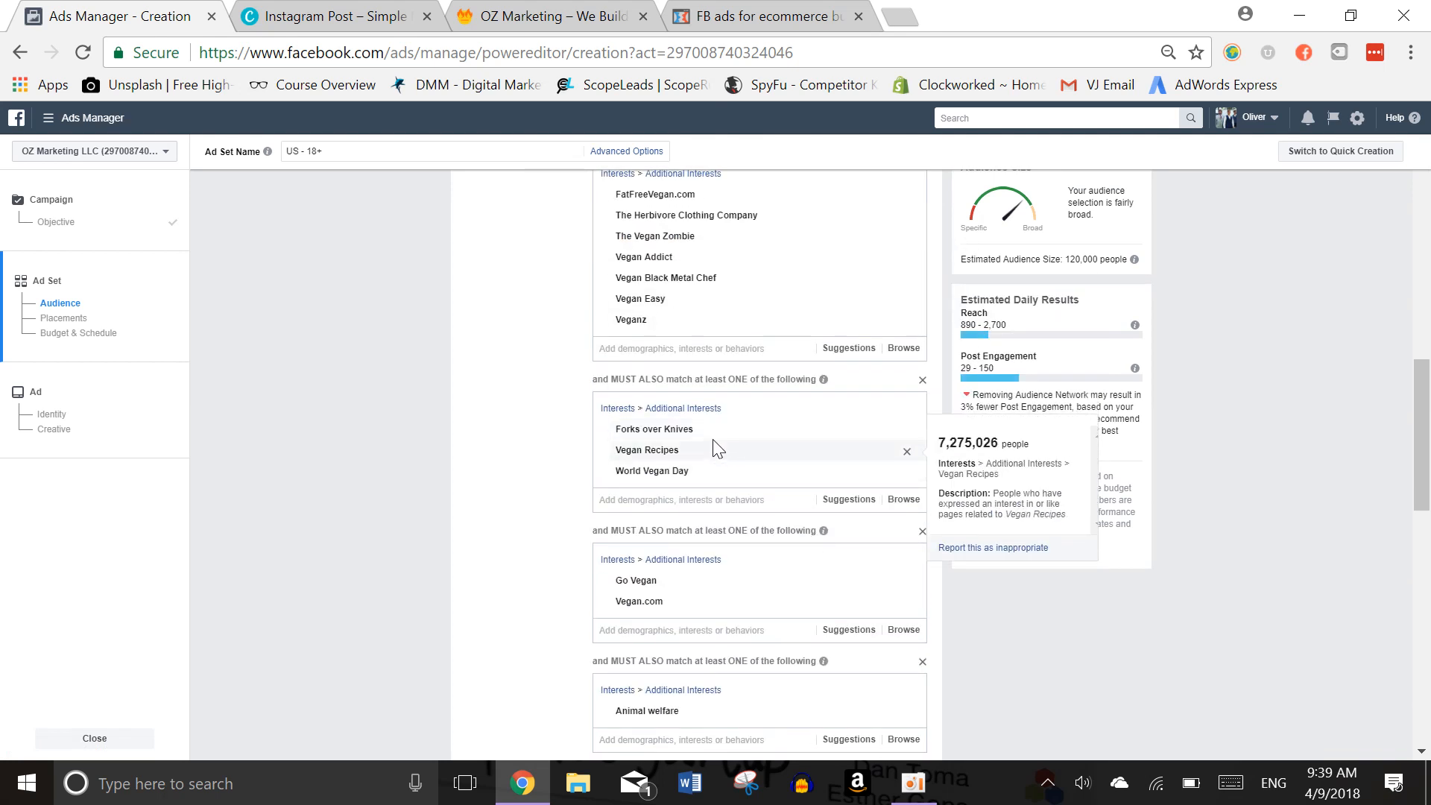
pyautogui.moveTo(744, 589)
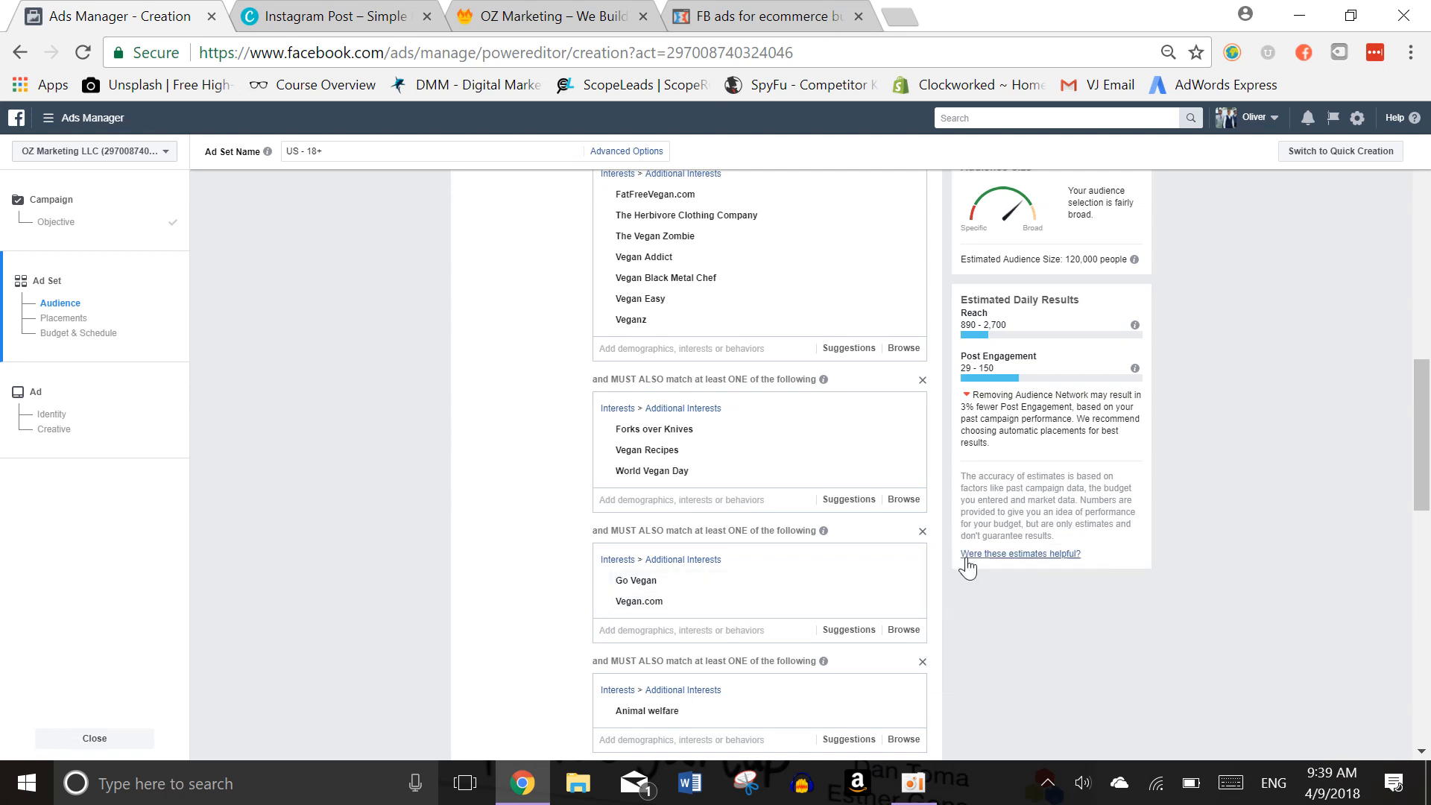
pyautogui.click(754, 350)
pyautogui.write('nu')
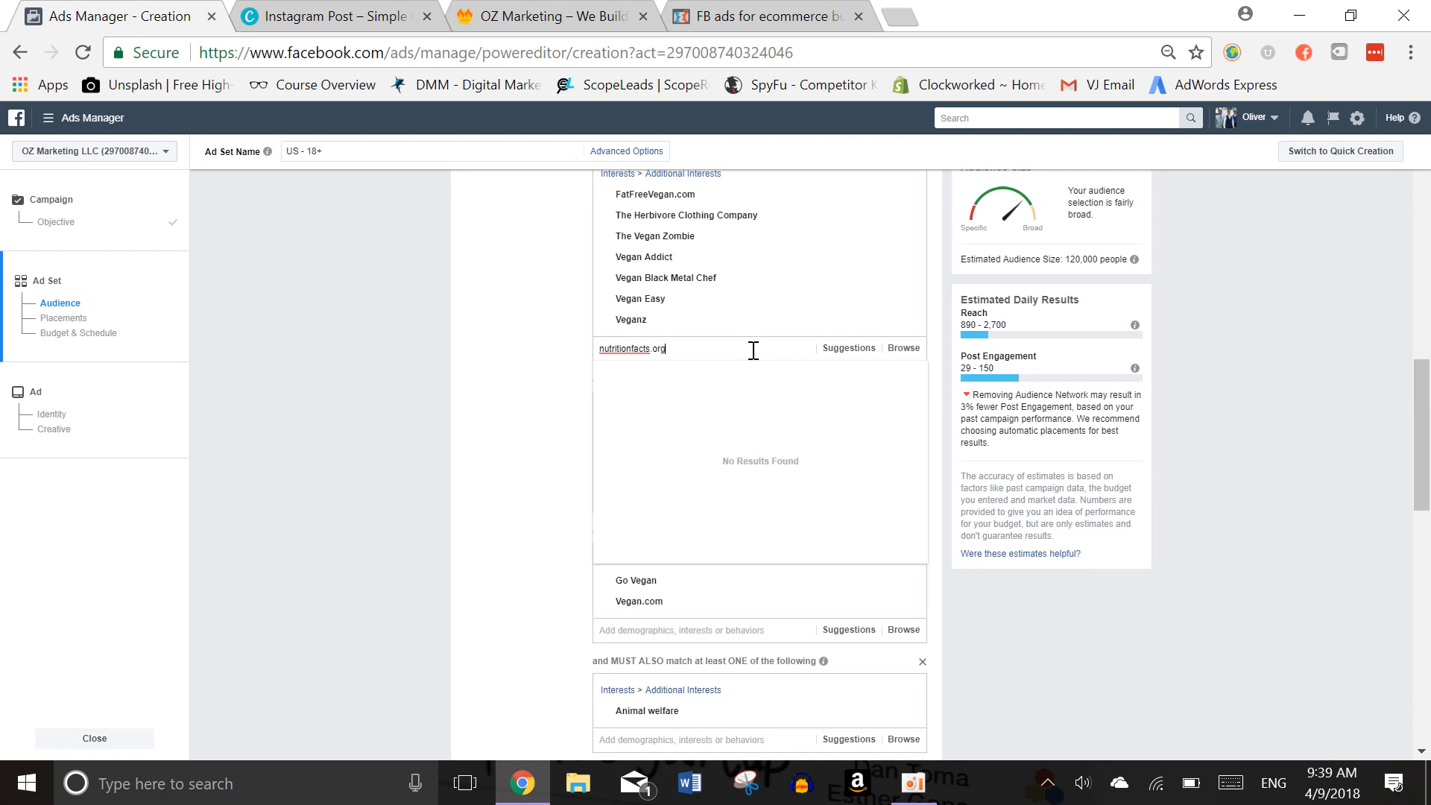
pyautogui.write('tritionfacts.org')
pyautogui.click(741, 386)
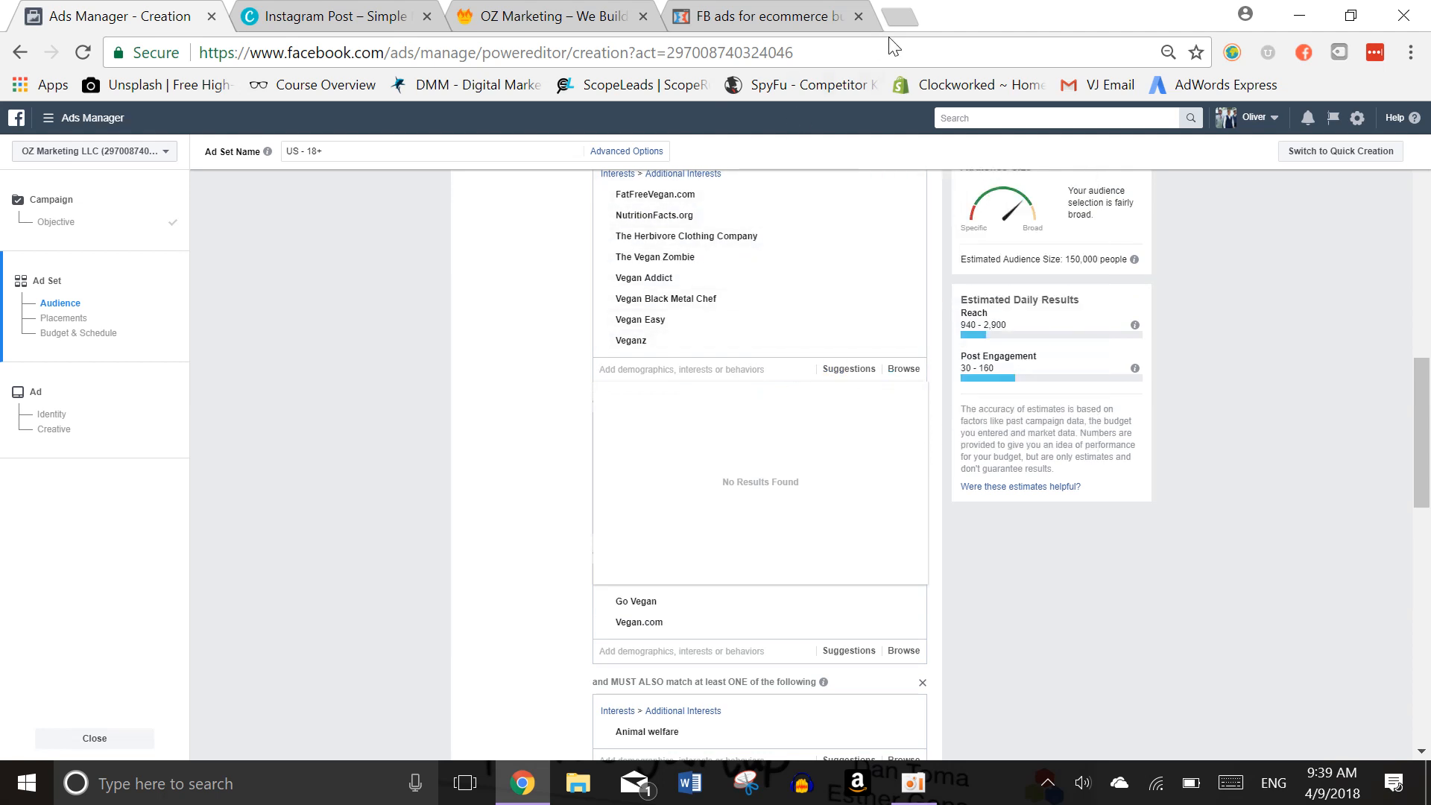
# Open Audience Insights in a new browser tab, staying on the campaign page, and start with Everyone on Facebook
pyautogui.click(91, 121)
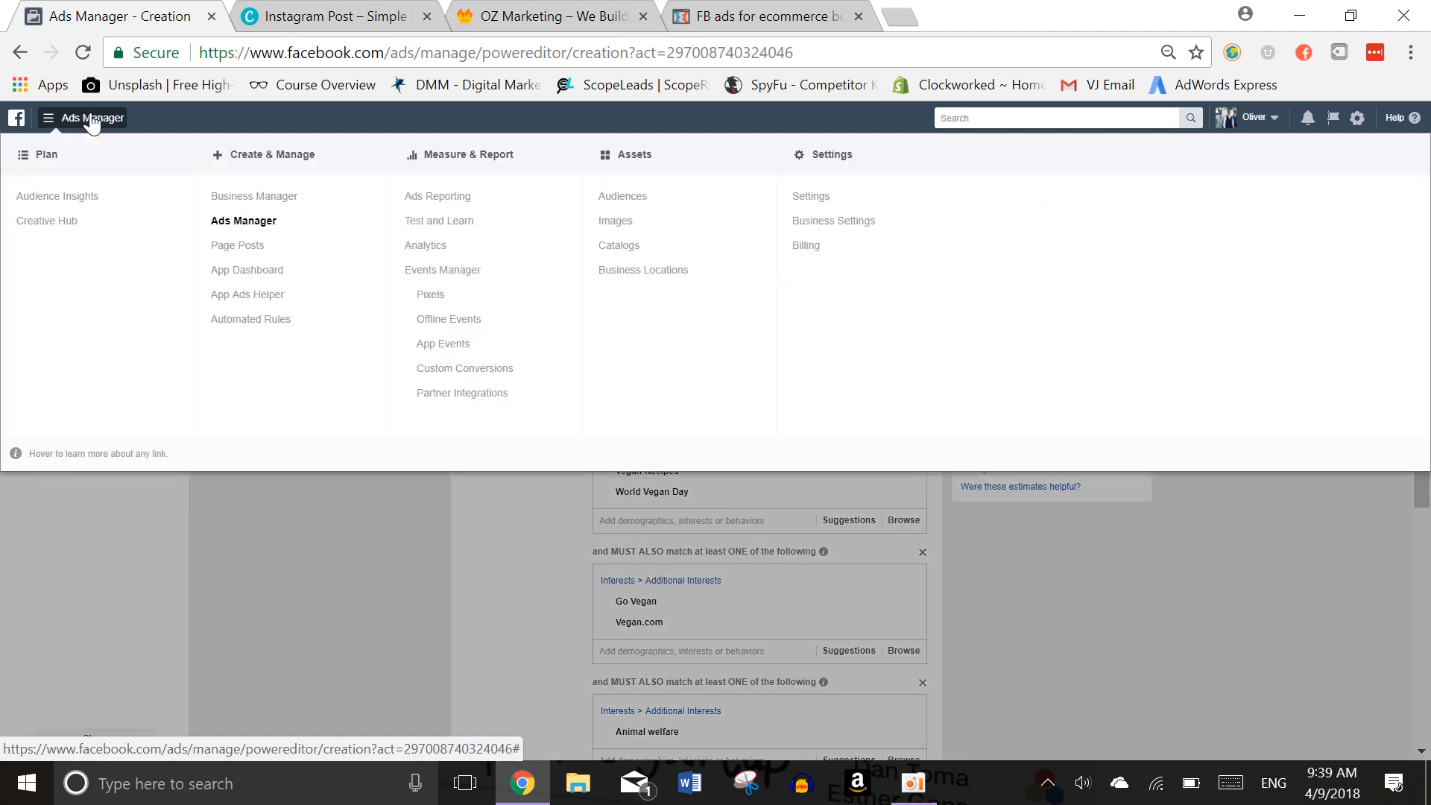
pyautogui.click(95, 198)
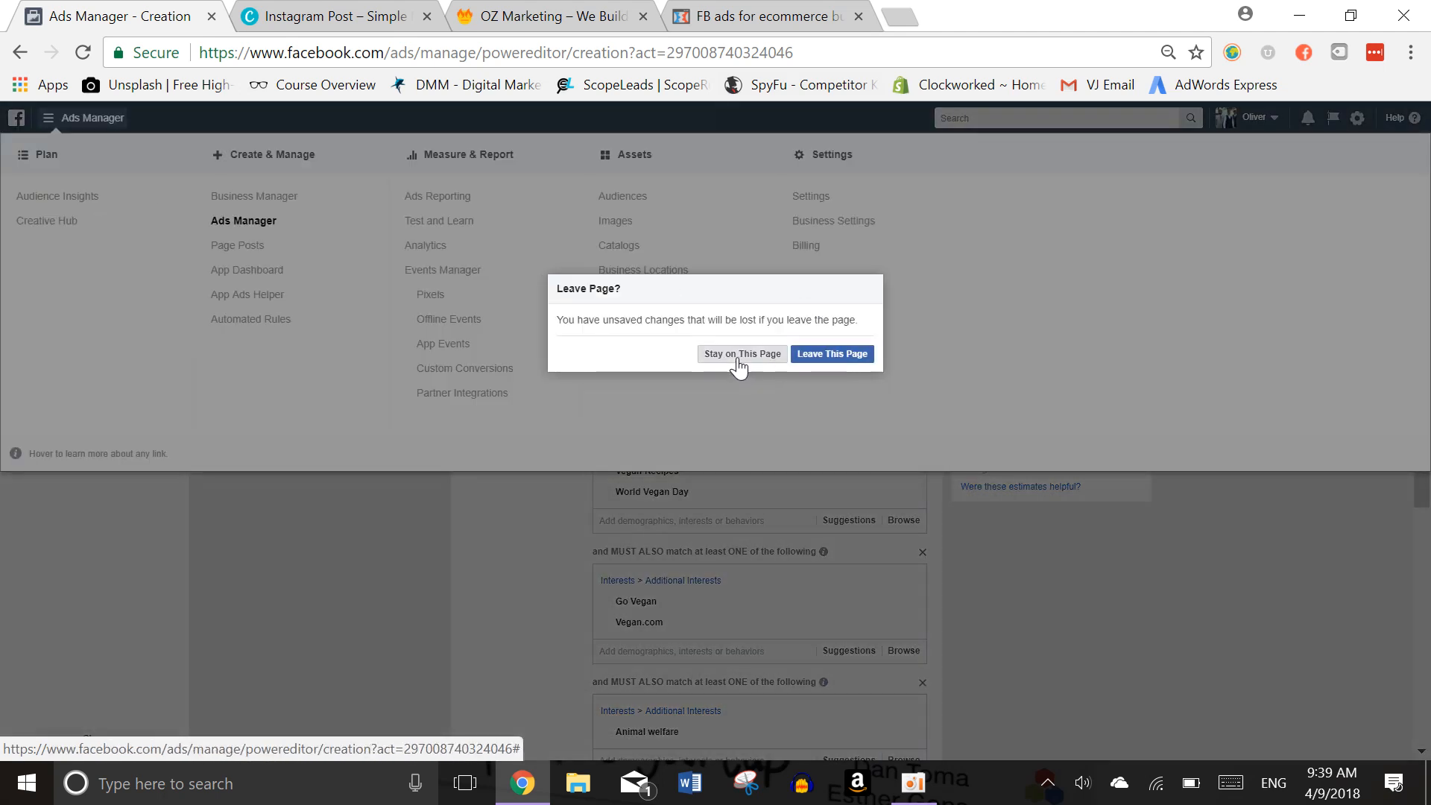
pyautogui.click(738, 355)
pyautogui.rightClick(70, 198)
pyautogui.click(136, 217)
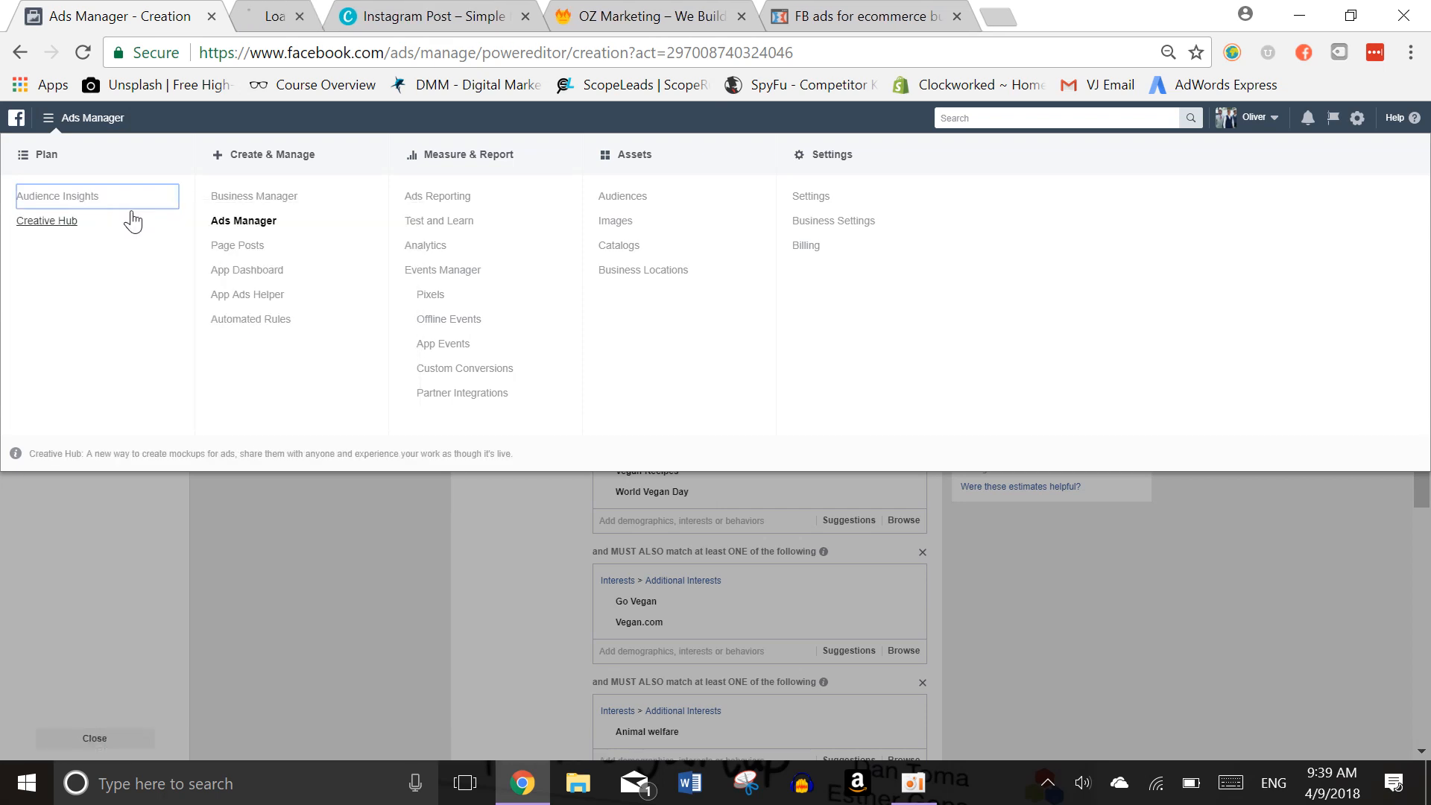
pyautogui.click(288, 4)
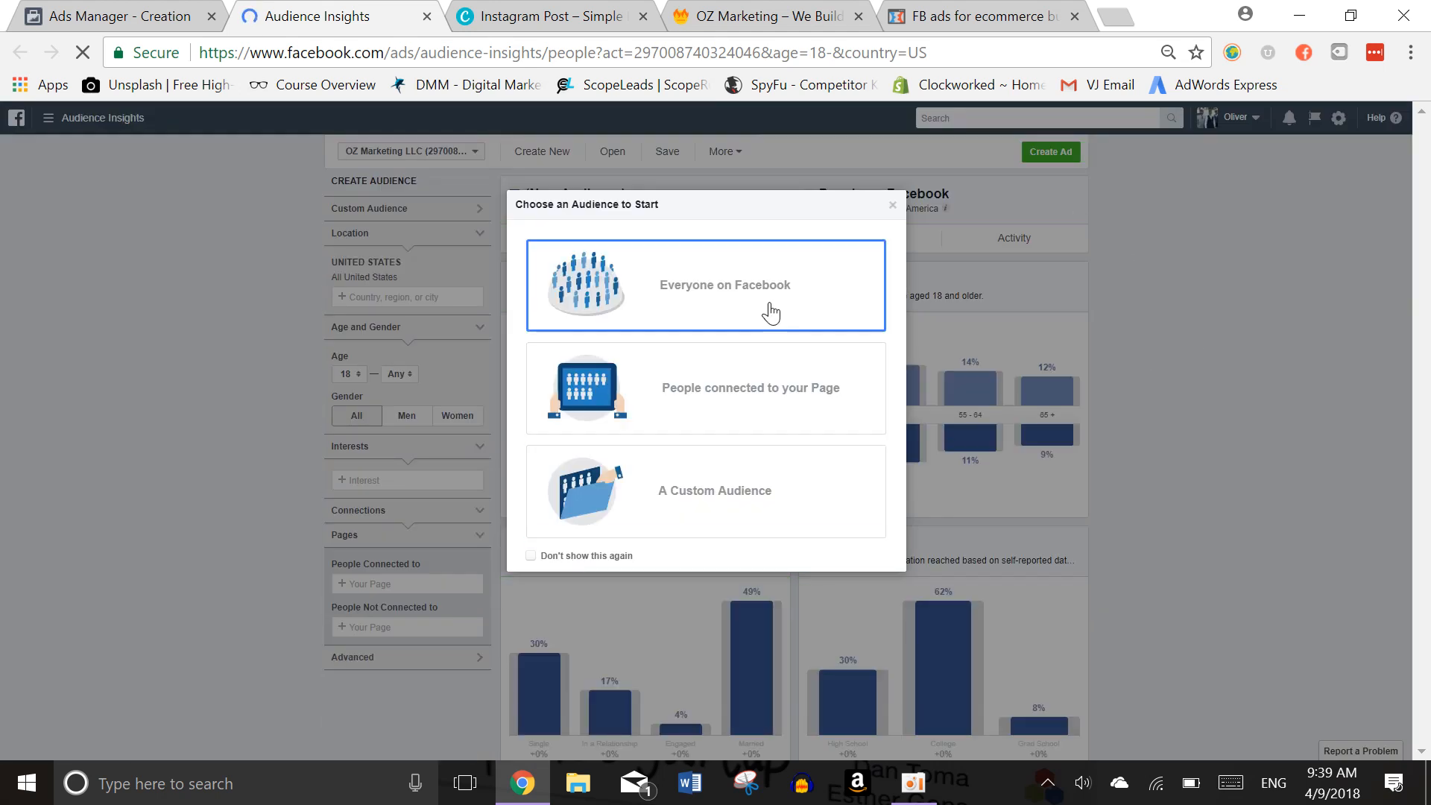
pyautogui.click(771, 313)
# Filter the audience by the interest NutritionFacts.org, view its Page Likes and dismiss the location tip
pyautogui.click(434, 482)
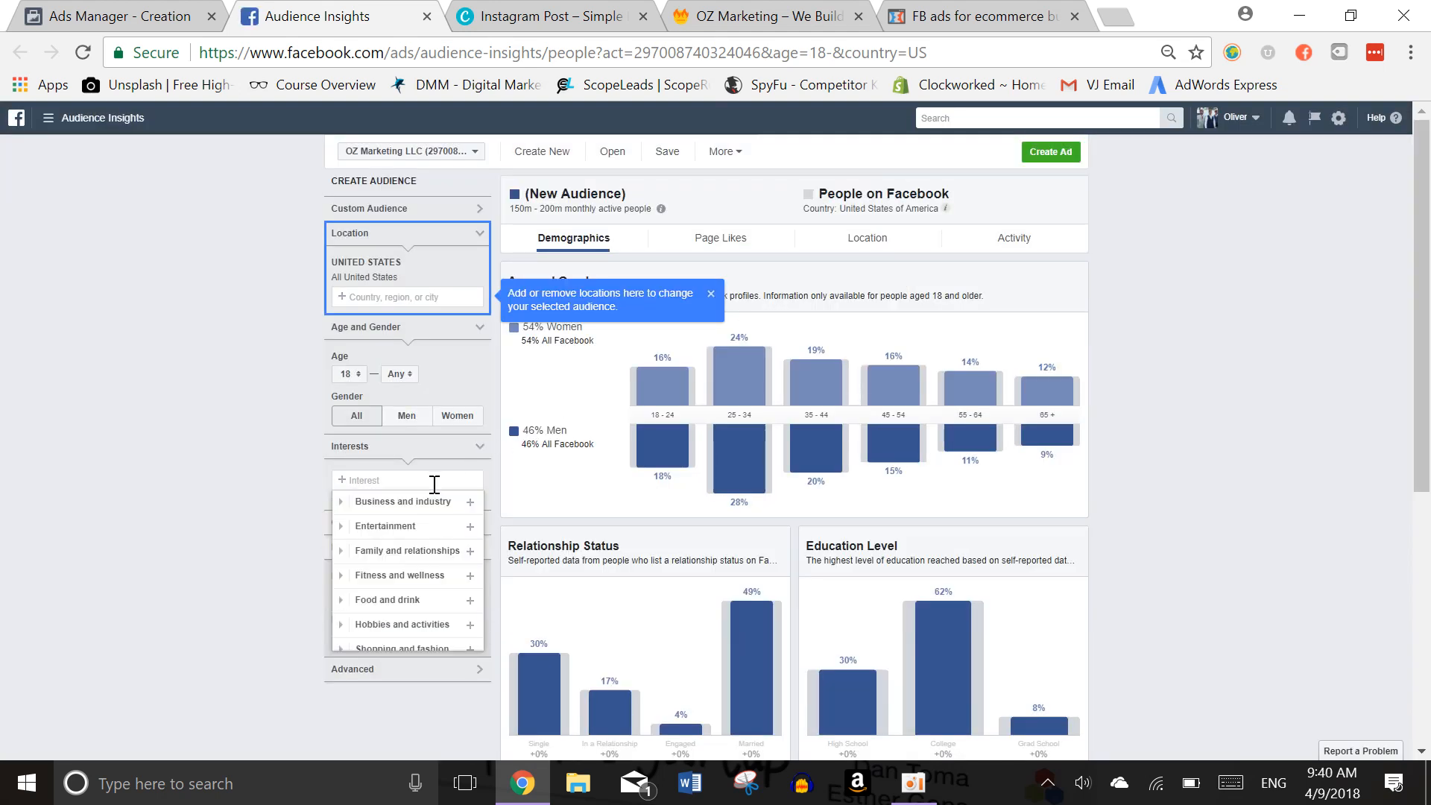
pyautogui.write('nutritionfacts.org')
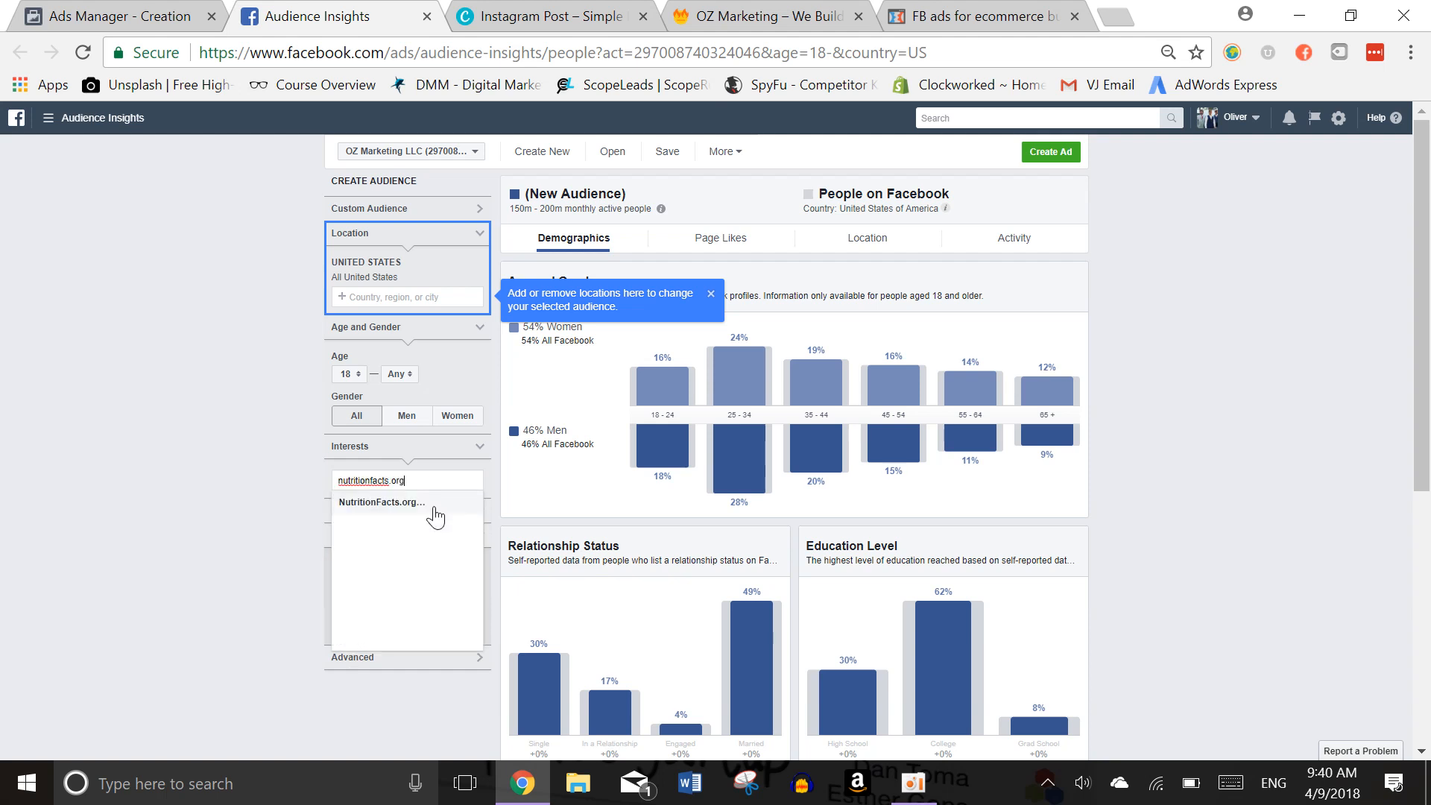
pyautogui.click(434, 510)
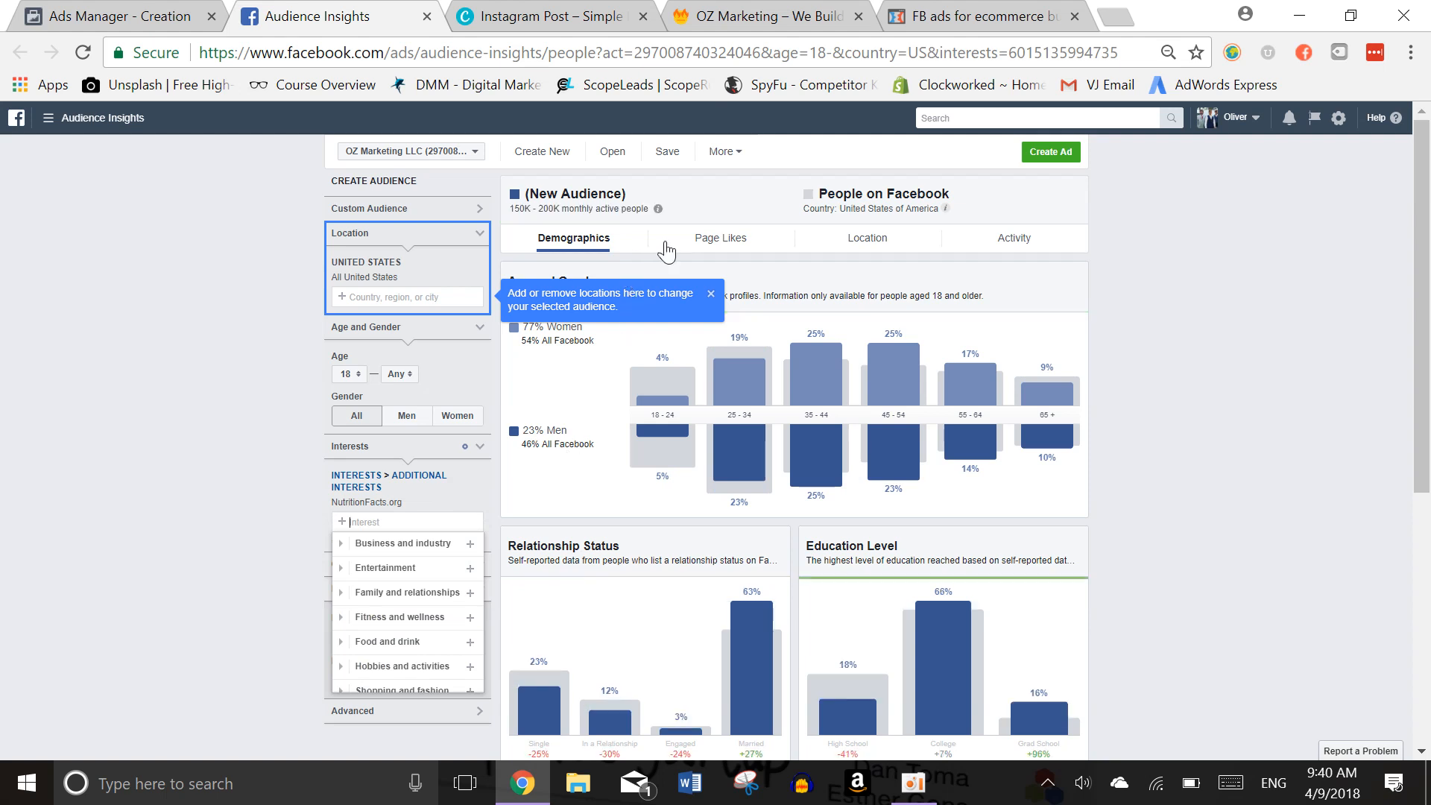
pyautogui.click(722, 239)
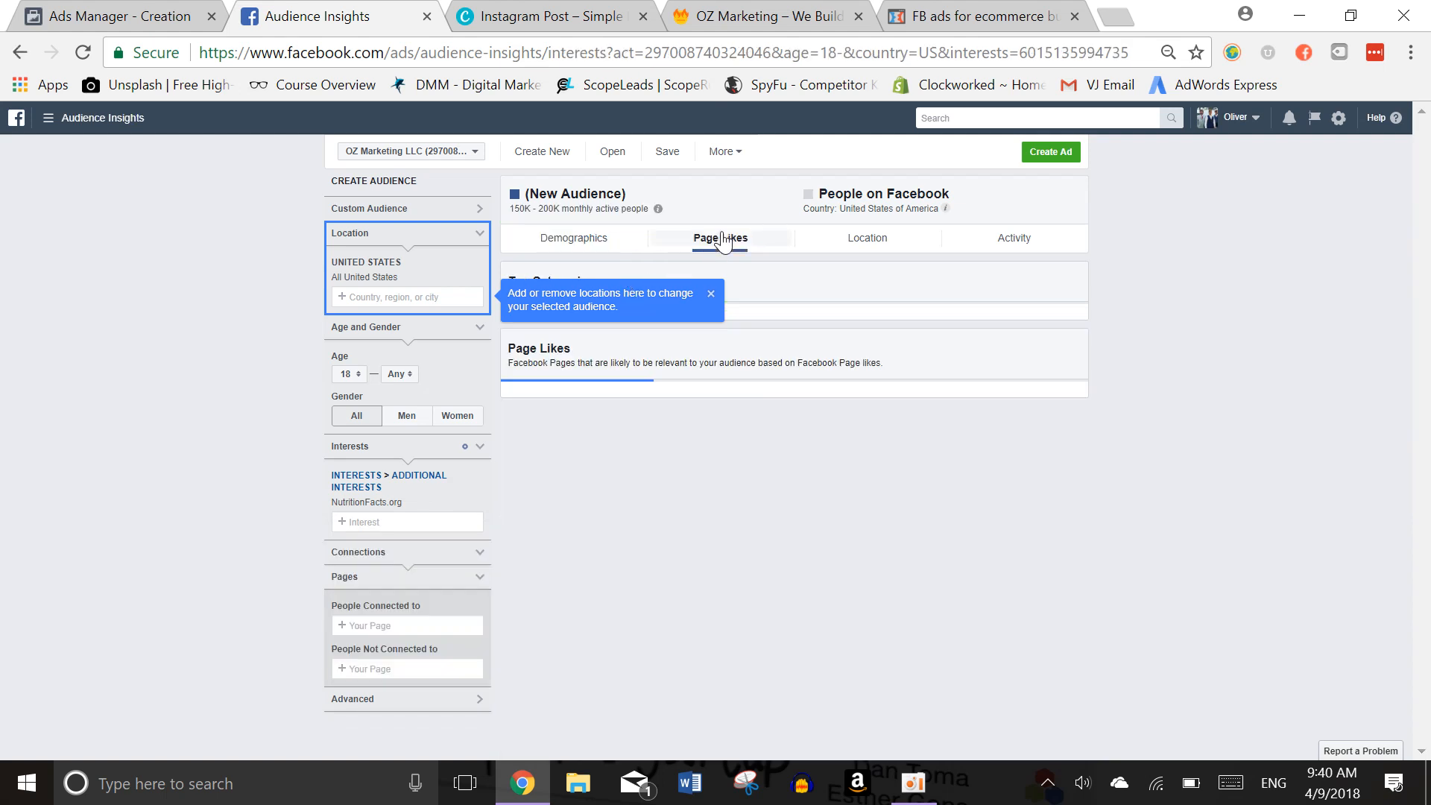
pyautogui.click(711, 293)
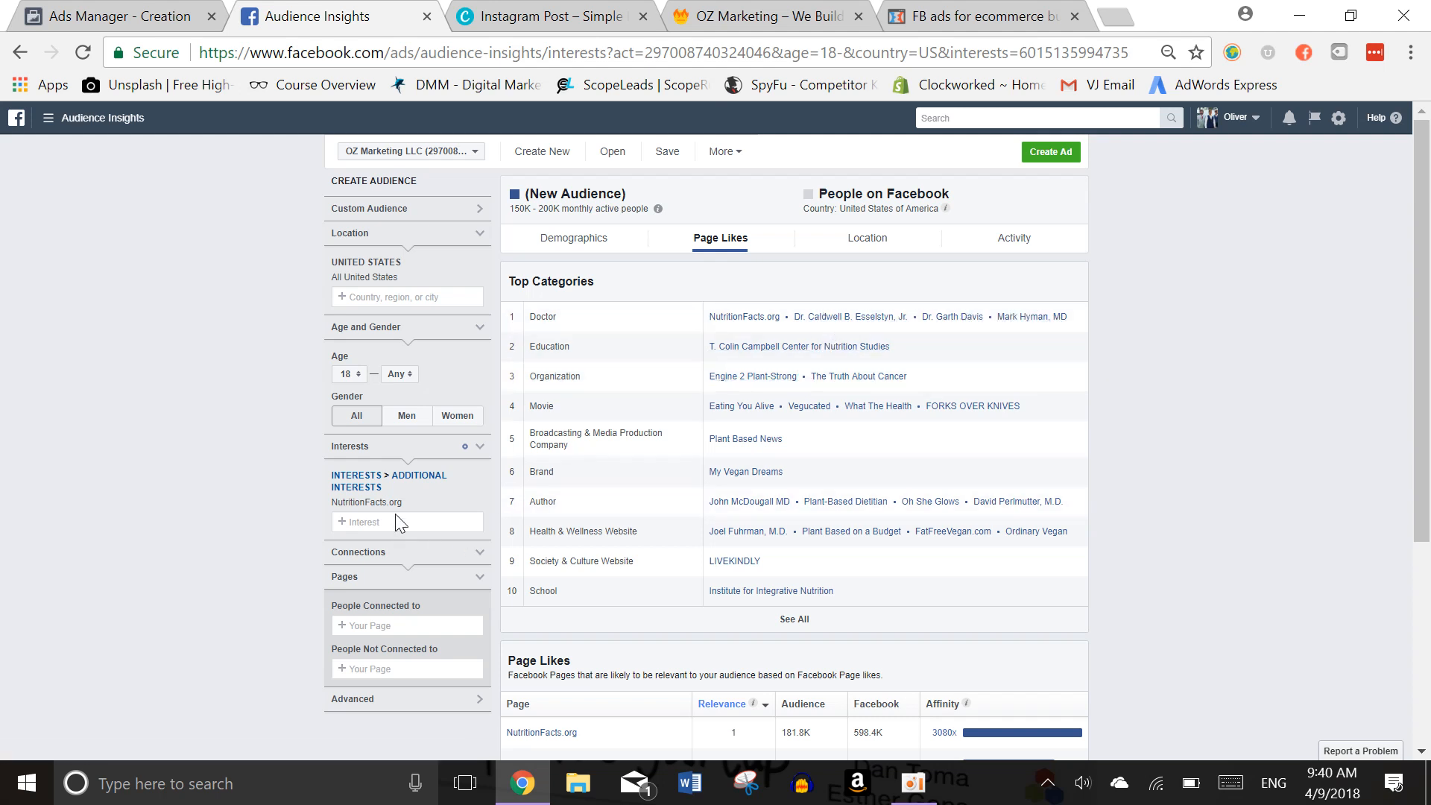
# Replace the NutritionFacts.org interest in the audience filter with Veganism
pyautogui.click(481, 506)
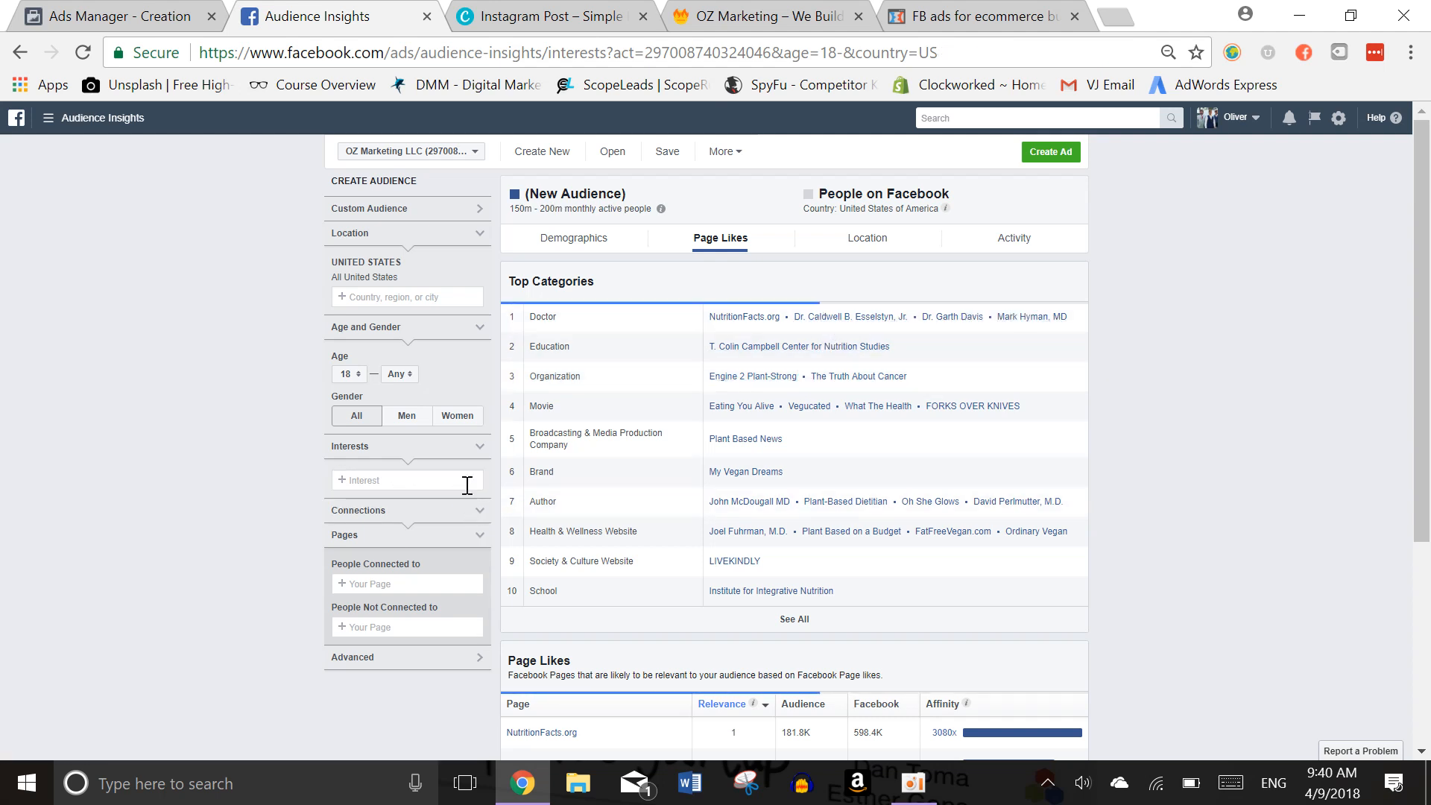
pyautogui.click(464, 483)
pyautogui.write('veganism')
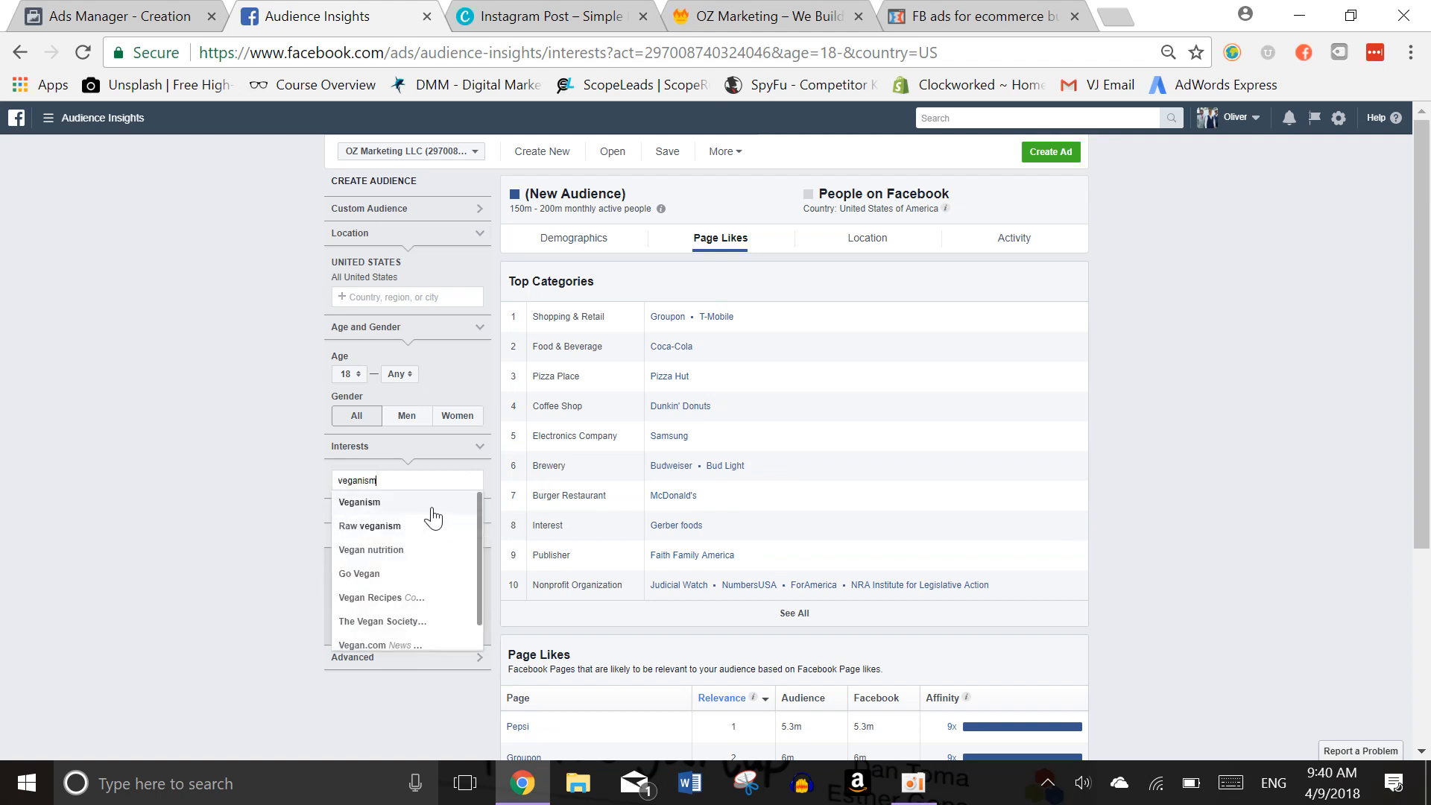
pyautogui.click(445, 506)
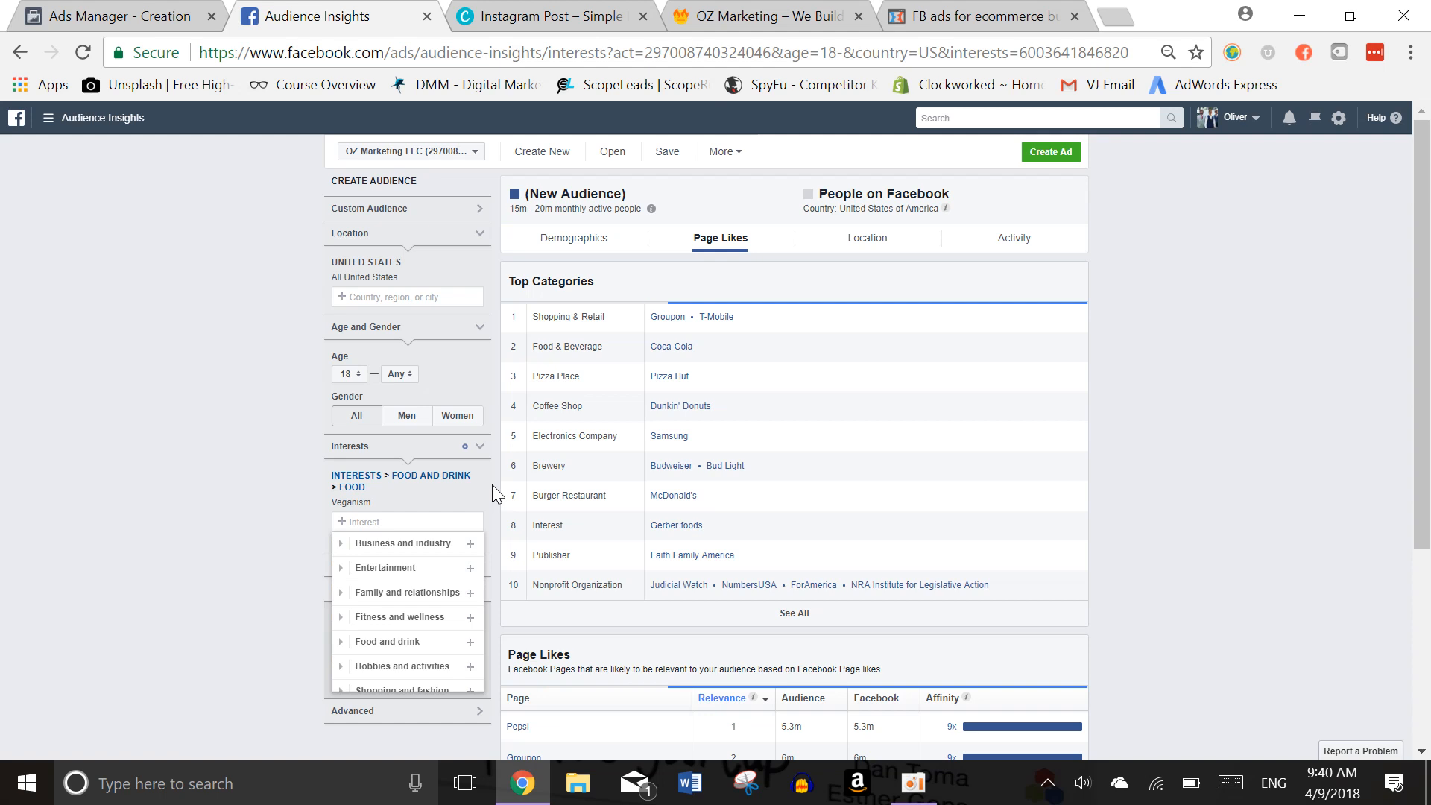
# Close the interest suggestions in Audience Insights, return to the campaign's ad set and read the explanations of estimated reach and audience size
pyautogui.click(493, 485)
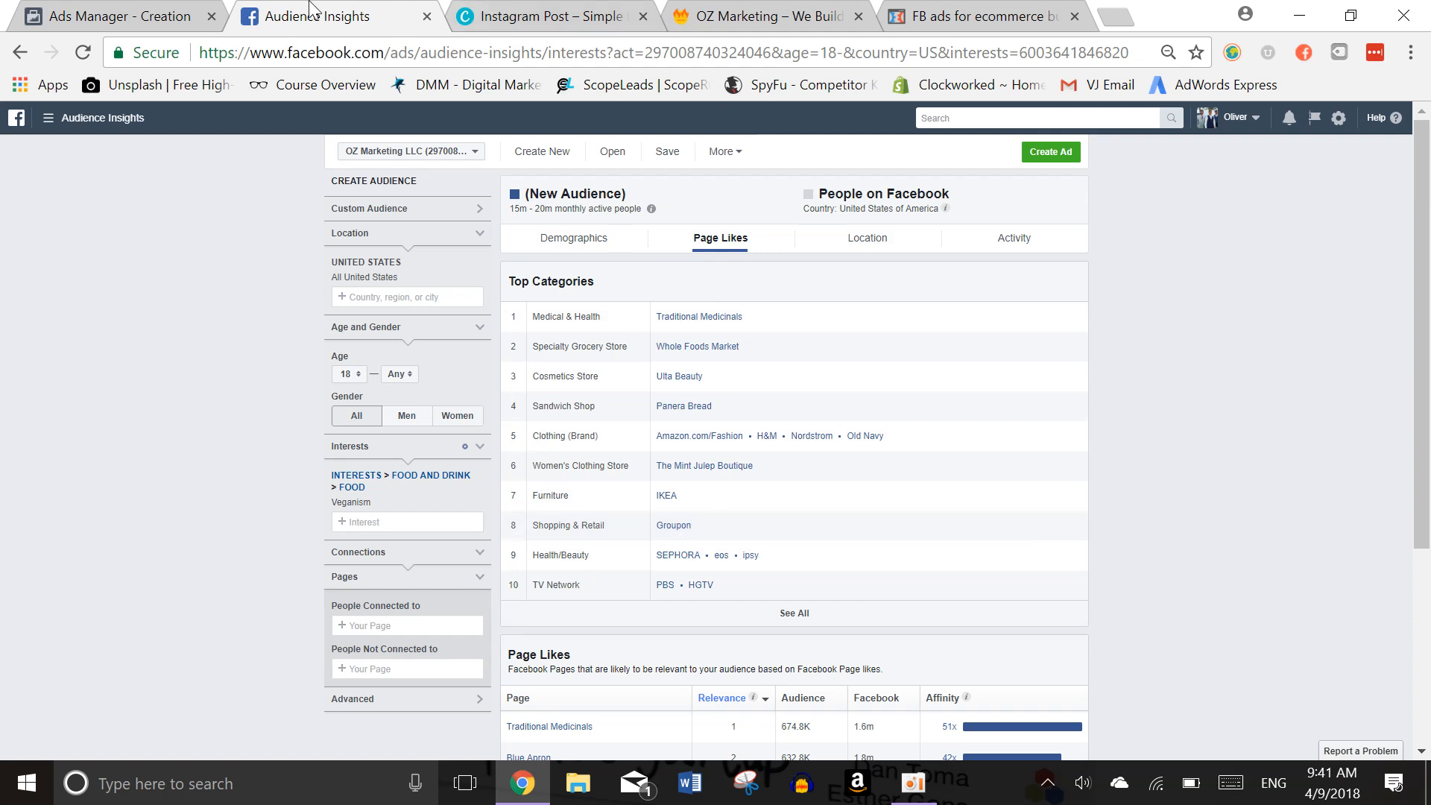
pyautogui.click(149, 17)
pyautogui.click(370, 606)
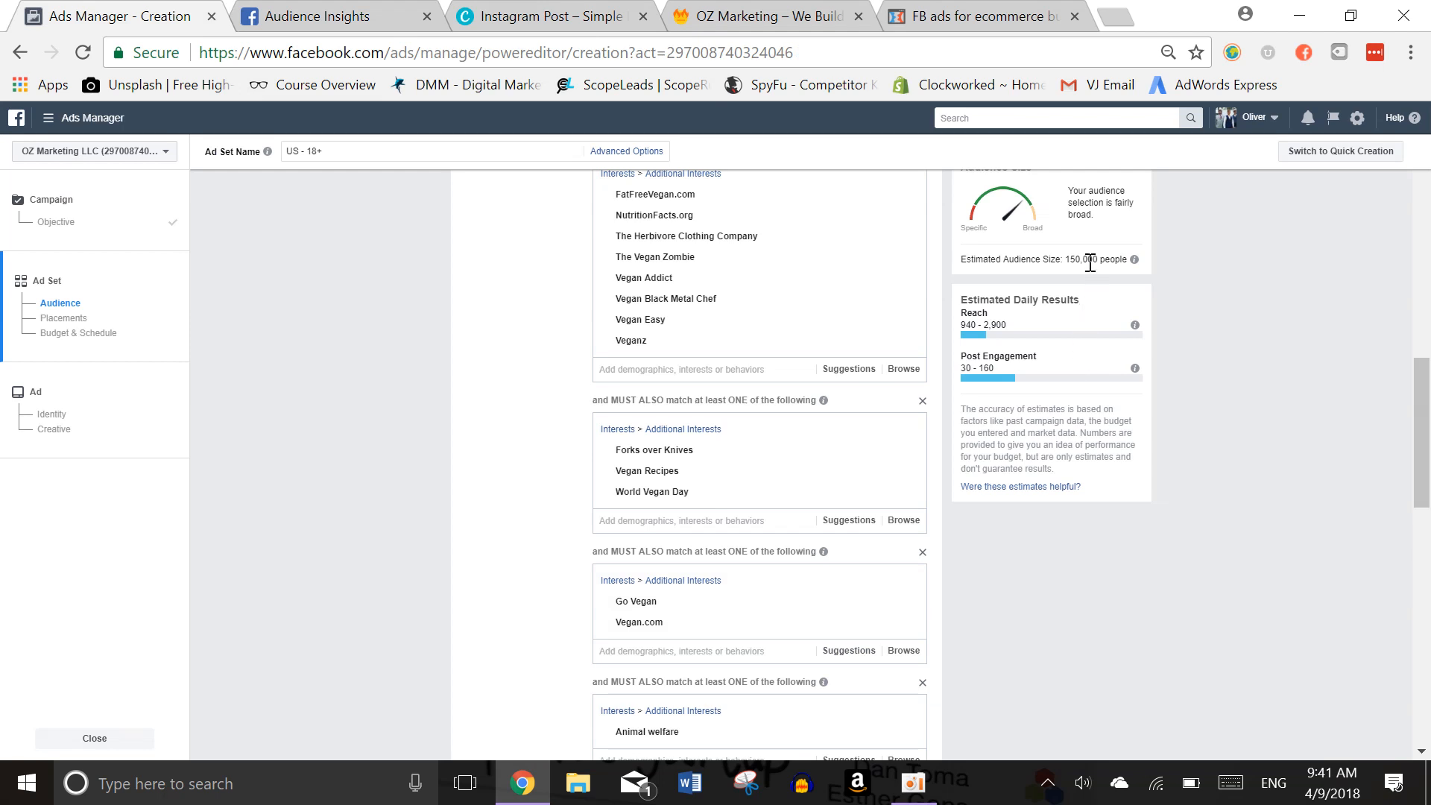
pyautogui.moveTo(1135, 326)
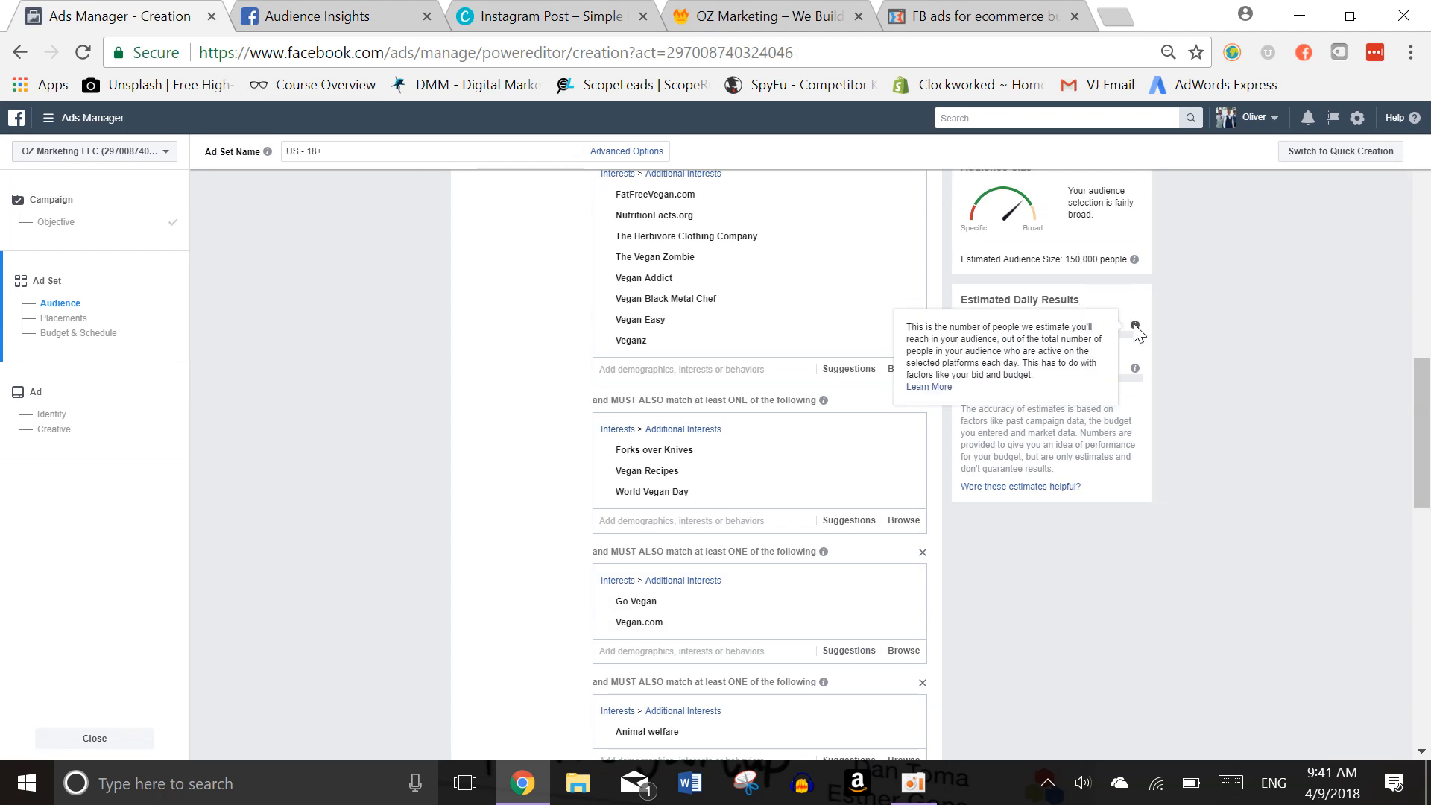
pyautogui.click(1135, 326)
pyautogui.moveTo(1134, 259)
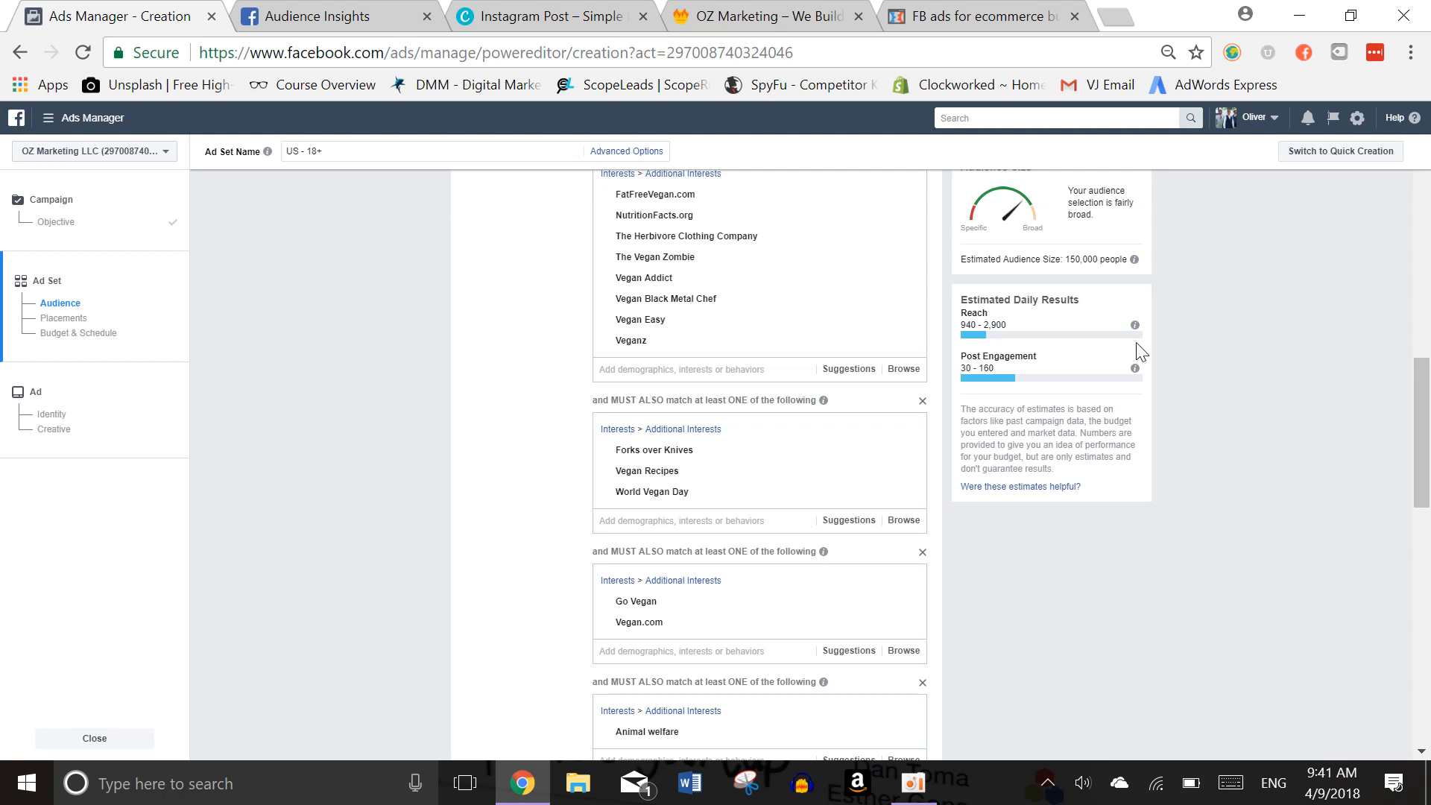
# Save the ad set's layered interest targeting as a reusable audience named Vegan1
pyautogui.scroll(5, 855, 377)
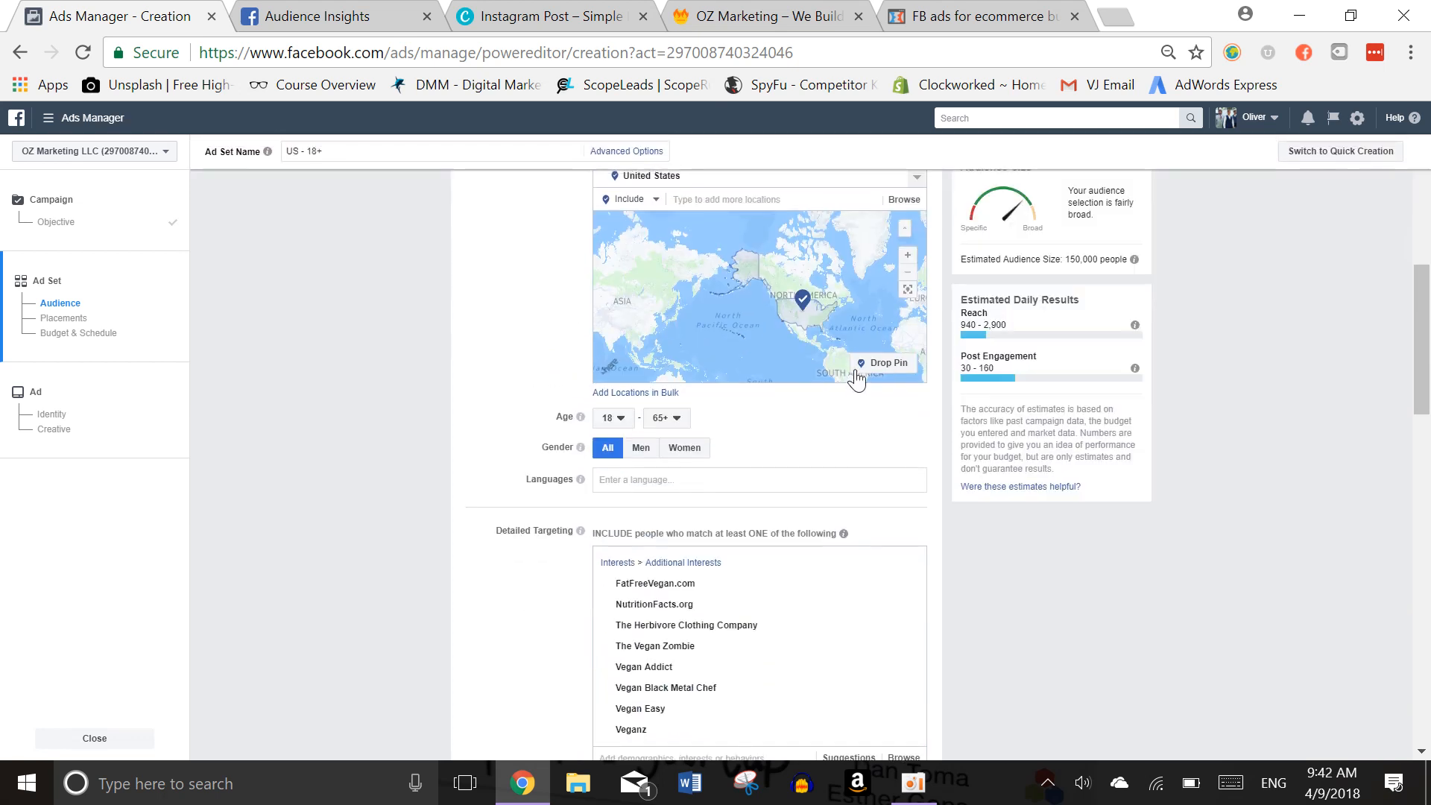
pyautogui.scroll(-12, 856, 377)
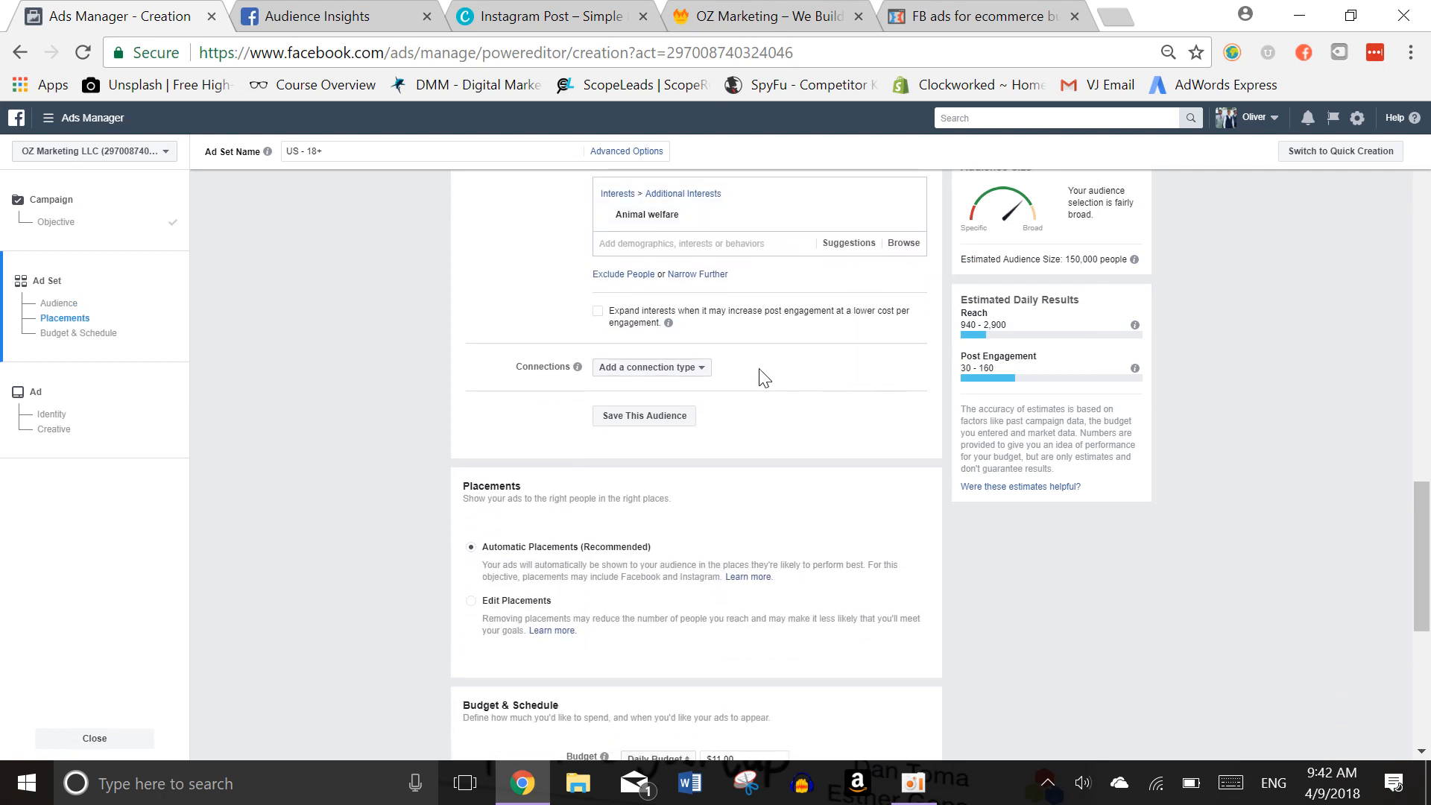
pyautogui.click(650, 418)
pyautogui.click(713, 291)
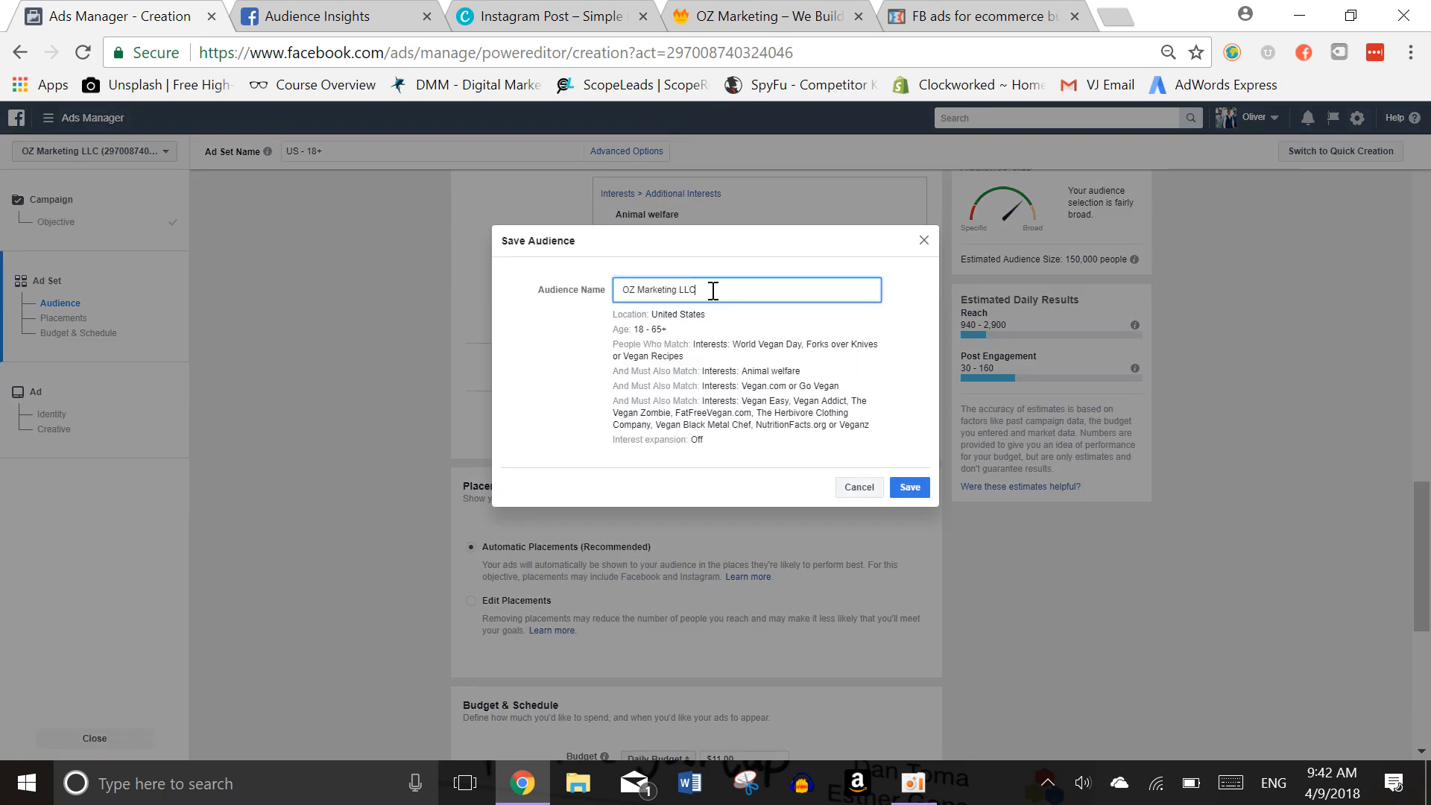
pyautogui.hotkey('ctrl', 'a')
pyautogui.write('Vegan1')
pyautogui.click(910, 486)
# Switch the ad set from automatic placements to Edit Placements and review the available platforms
pyautogui.scroll(5, 876, 407)
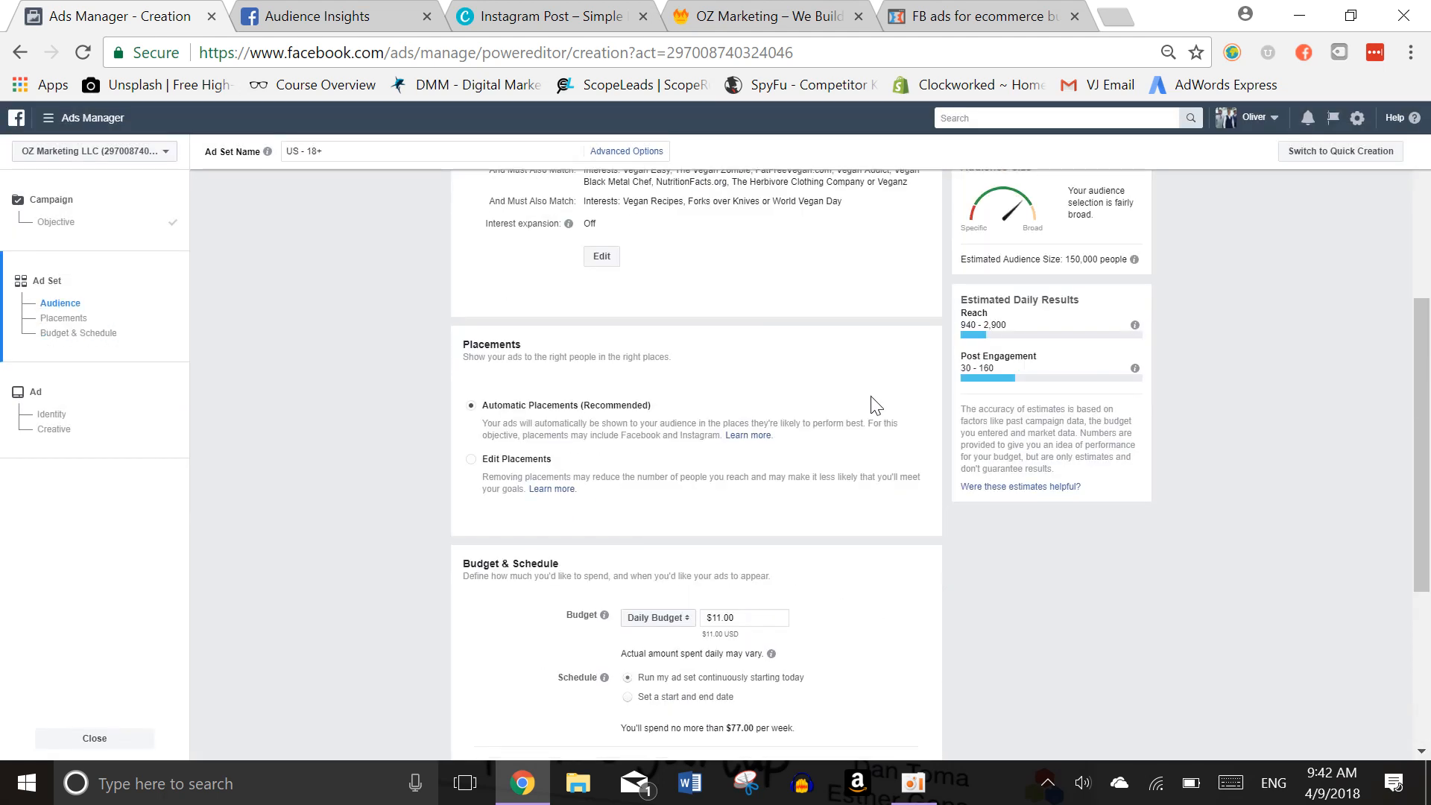
pyautogui.scroll(-4, 880, 435)
pyautogui.scroll(-2, 879, 434)
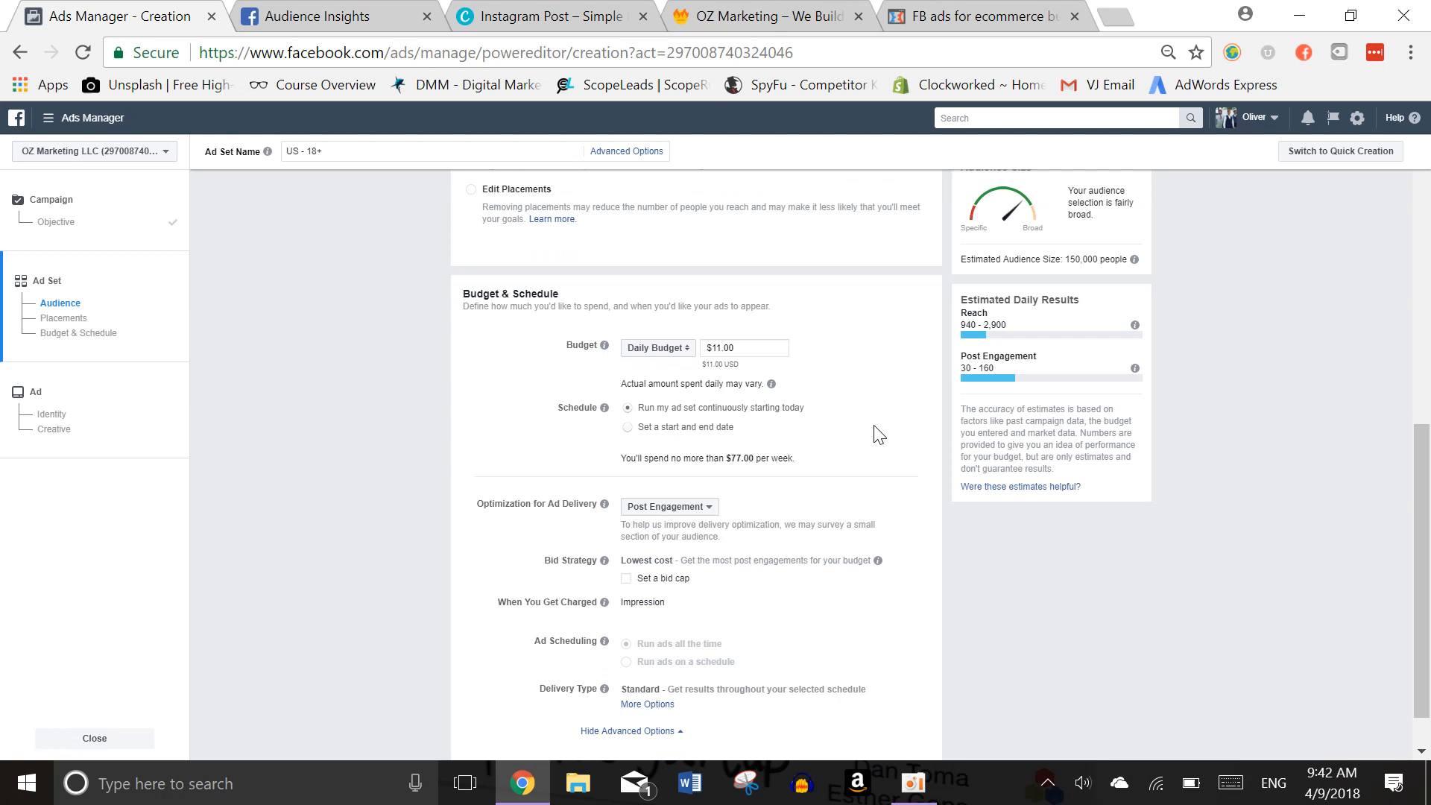
pyautogui.scroll(3, 914, 405)
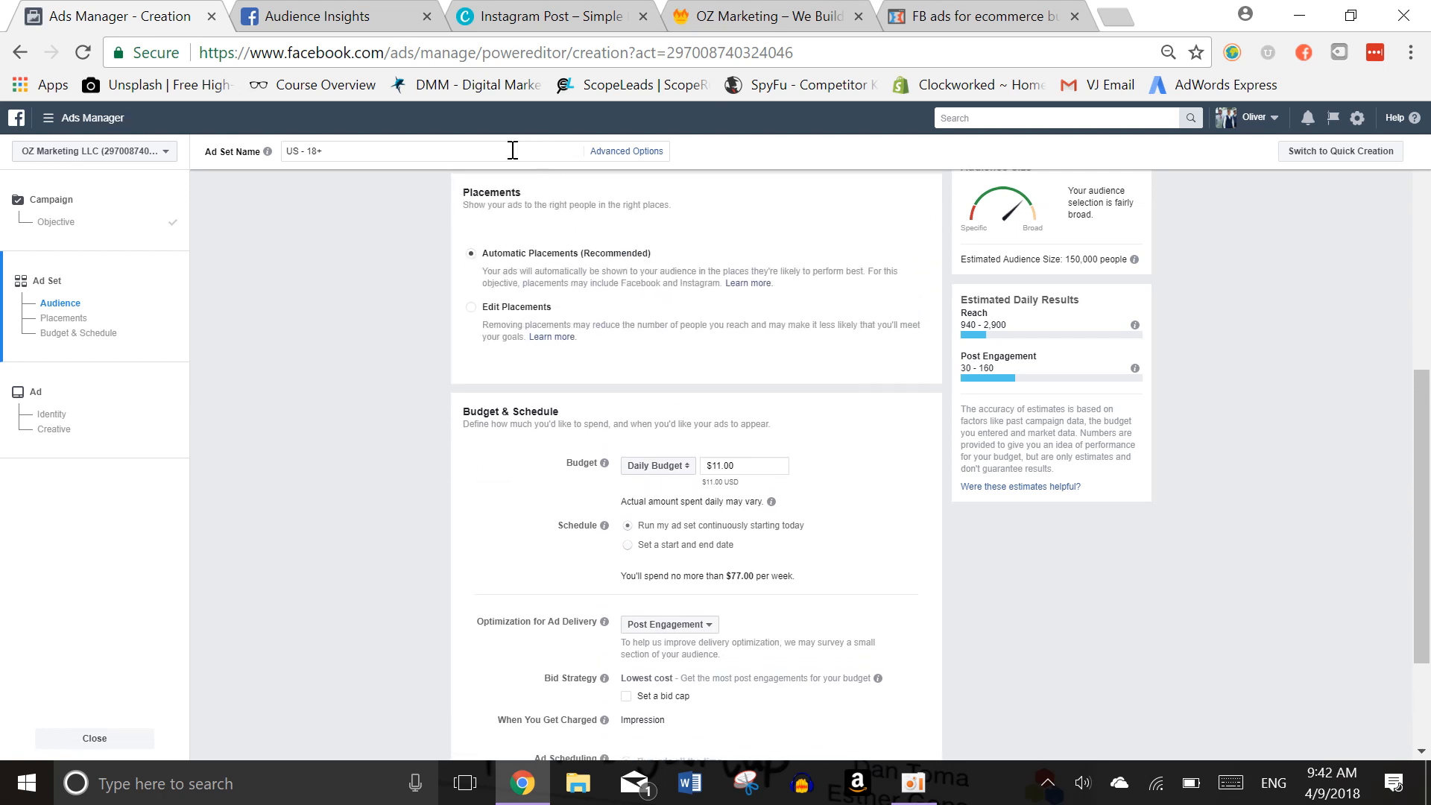
pyautogui.click(471, 312)
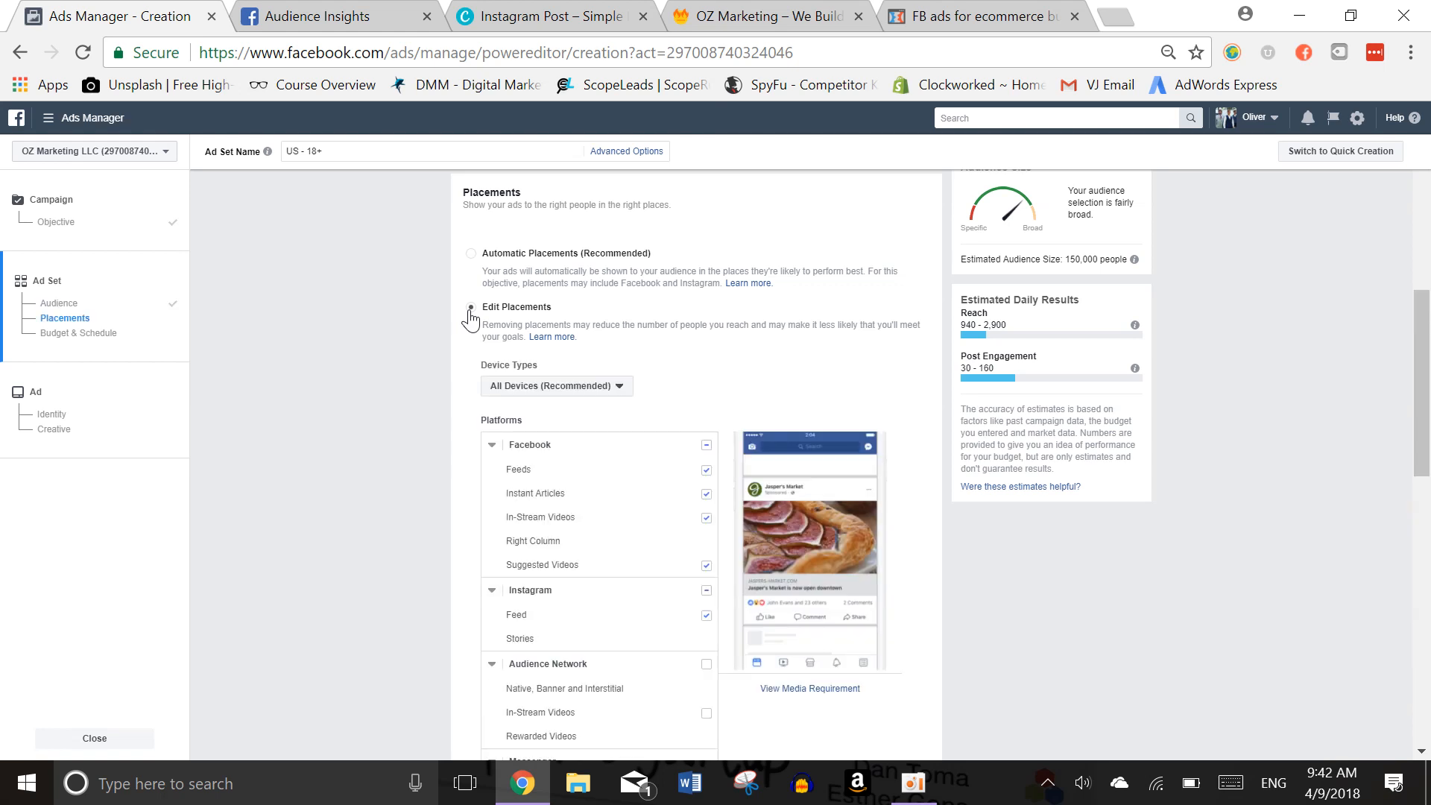
pyautogui.scroll(-4, 472, 319)
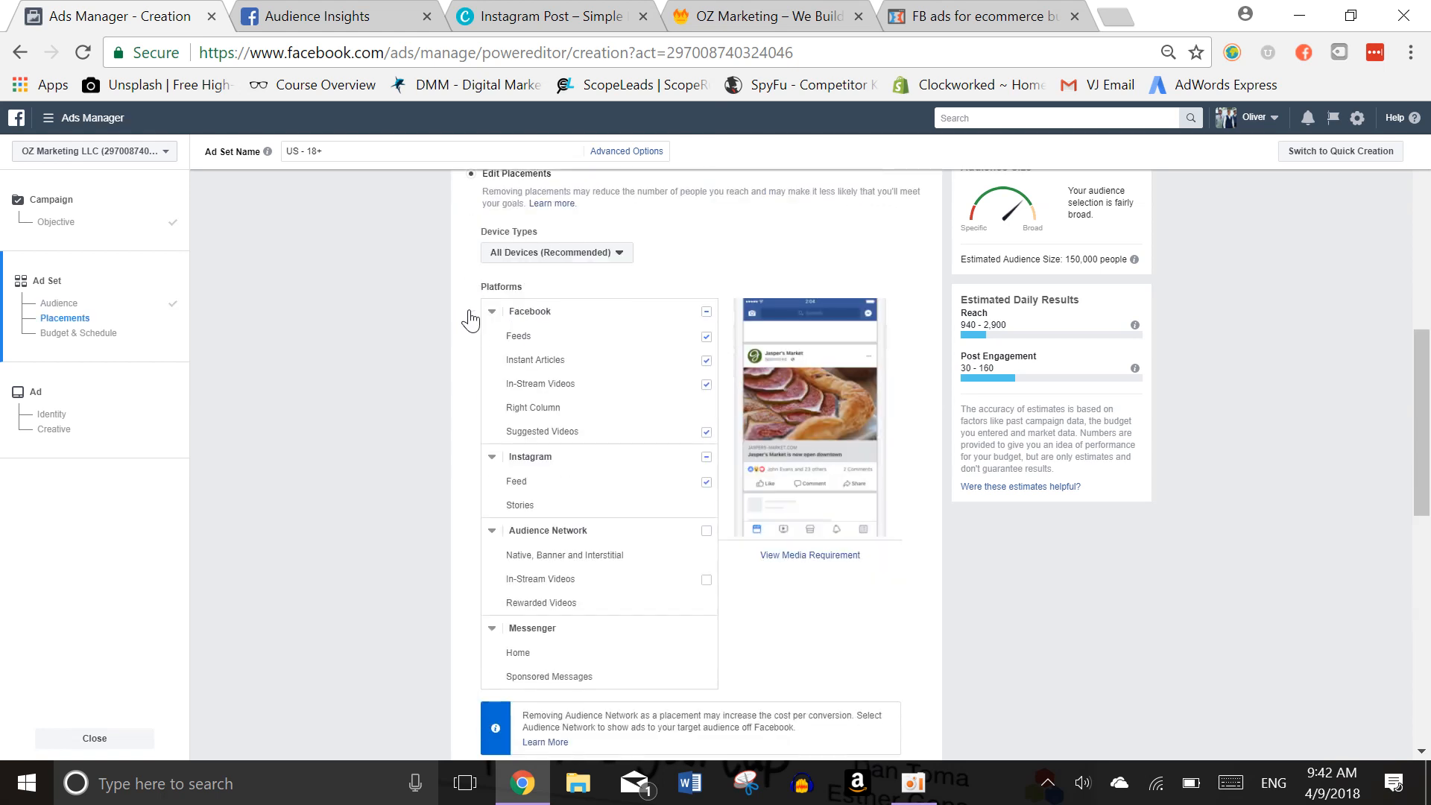
pyautogui.scroll(3, 474, 319)
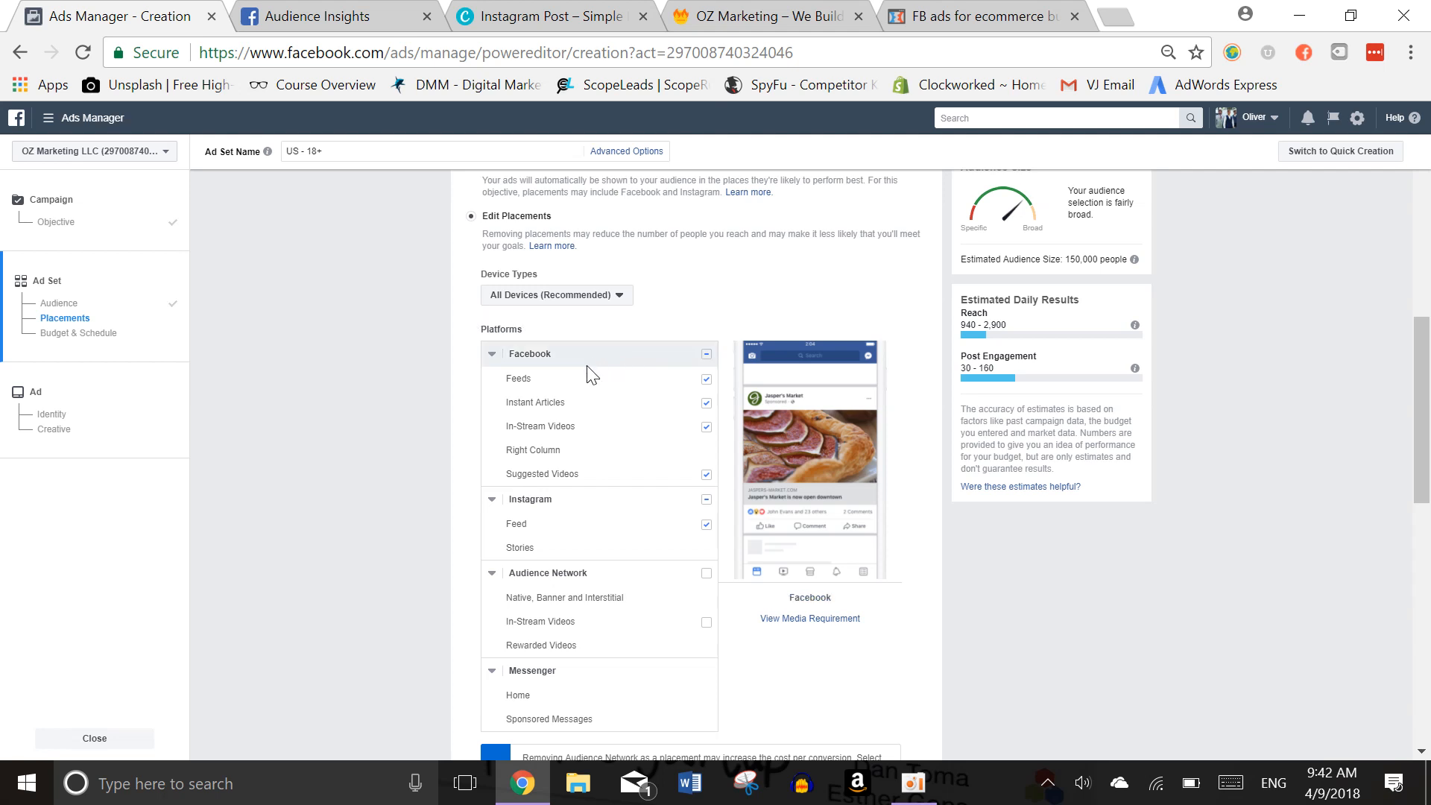
pyautogui.scroll(-8, 750, 449)
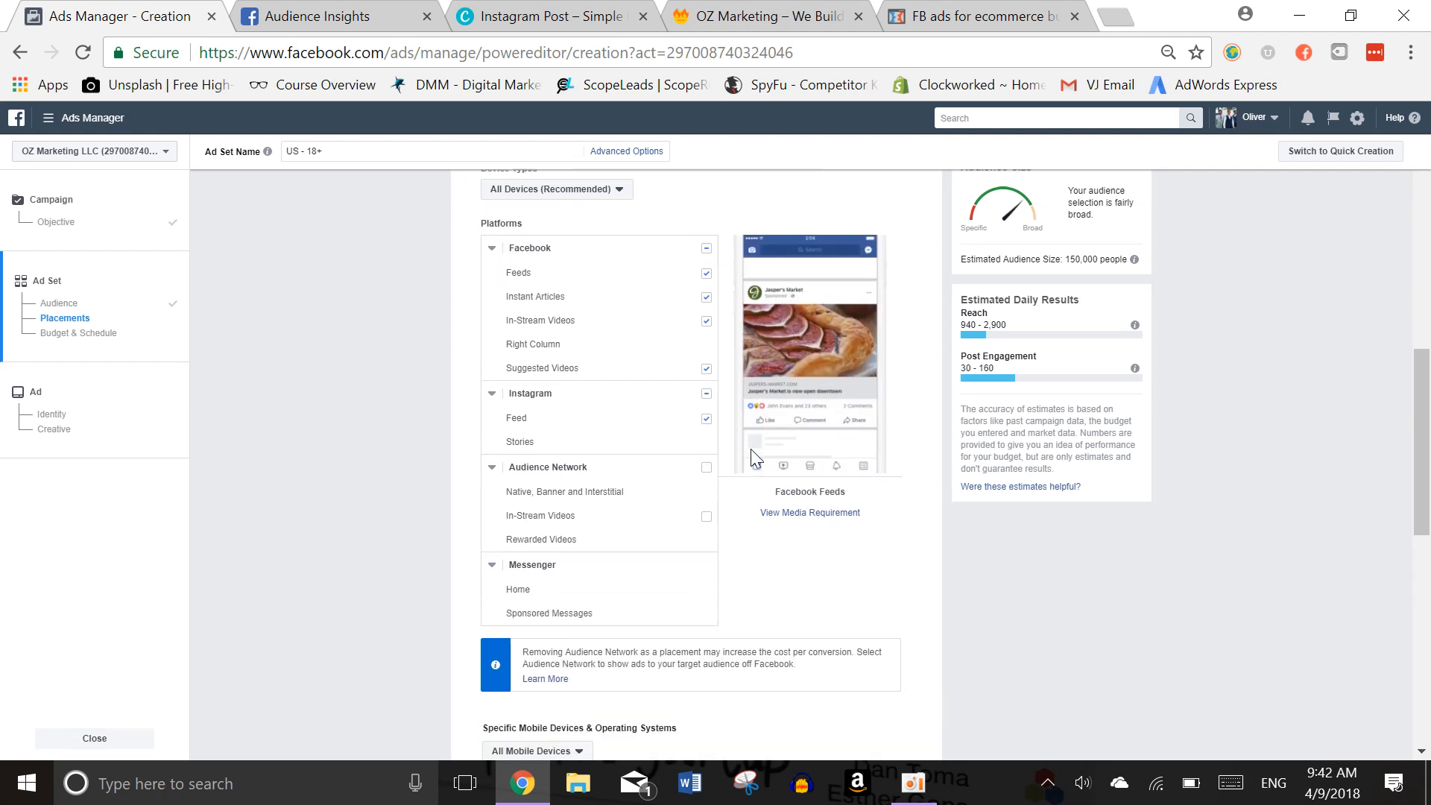
pyautogui.scroll(4, 750, 449)
pyautogui.scroll(3, 750, 448)
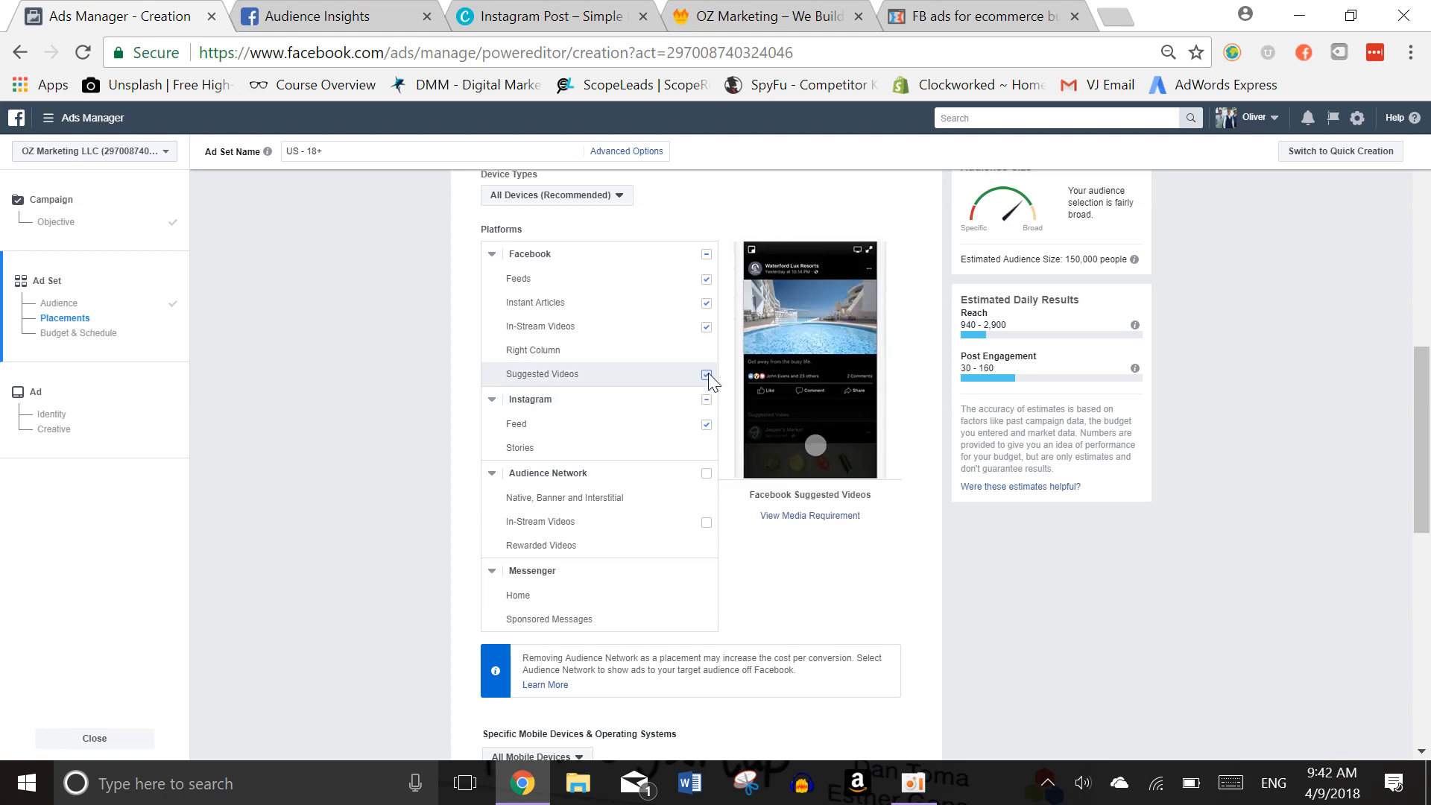
# Exclude Suggested Videos, In-Stream Videos and Instant Articles from the Facebook placements
pyautogui.click(706, 374)
pyautogui.click(706, 326)
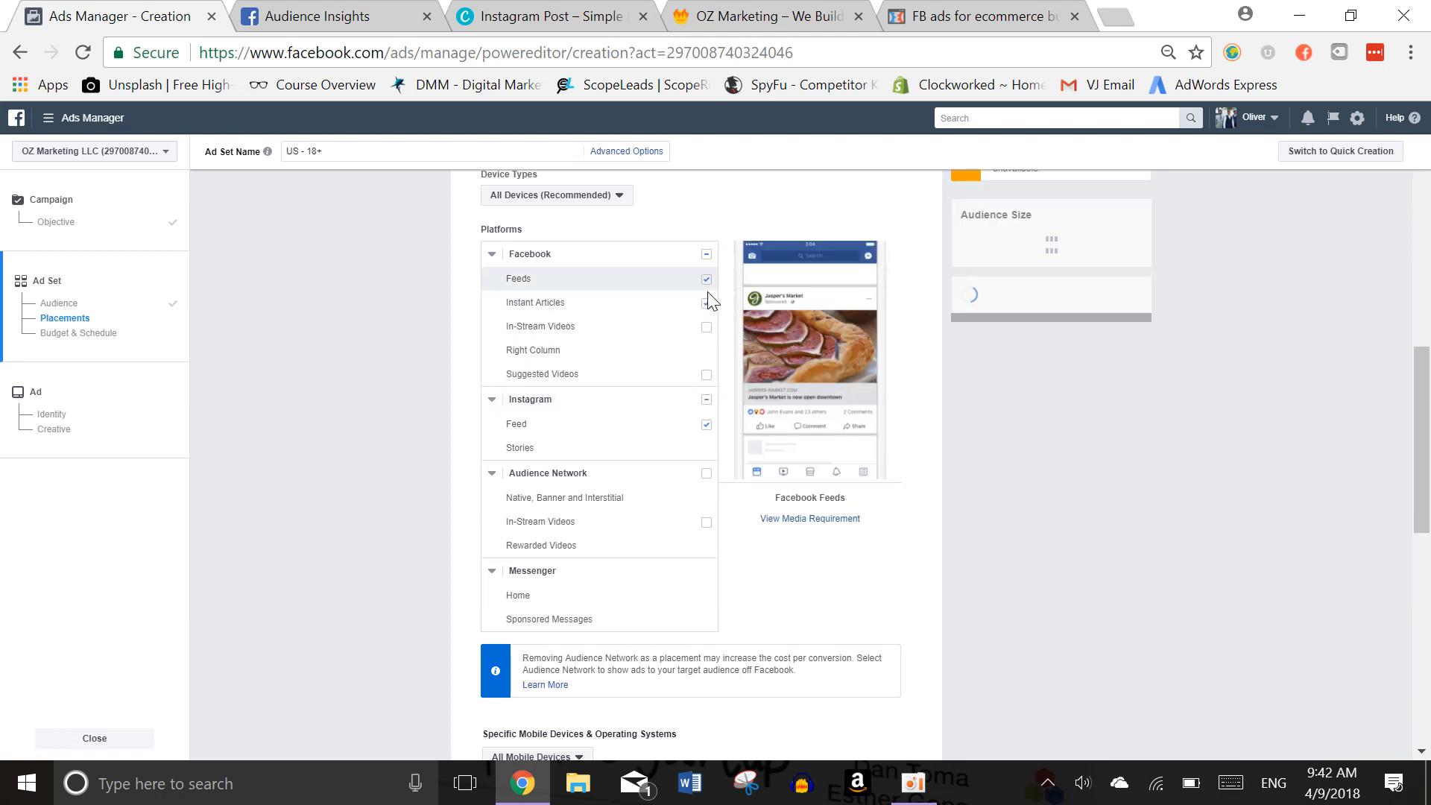
pyautogui.click(706, 303)
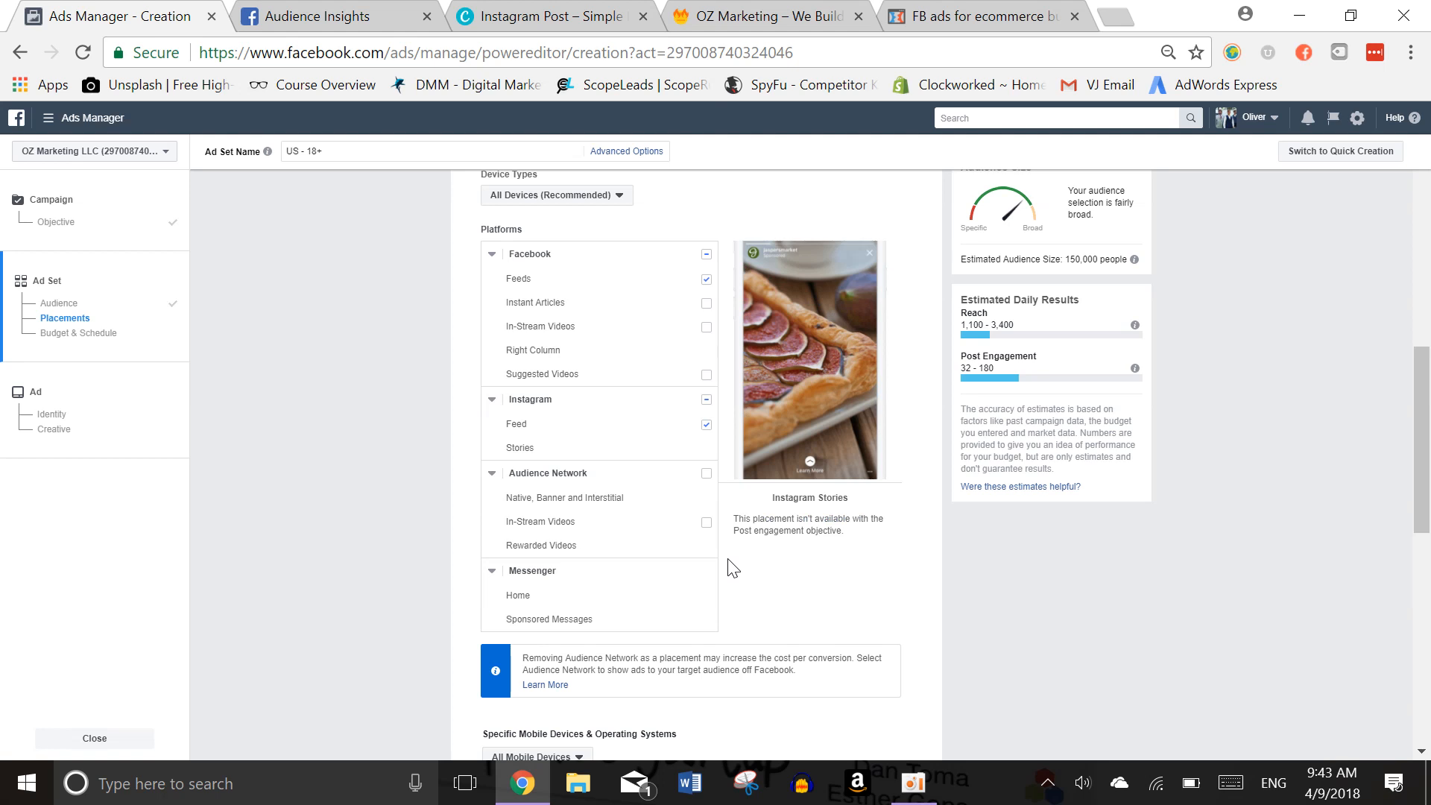
# Restrict mobile ad delivery to devices only when connected to Wi-Fi
pyautogui.scroll(-3, 729, 567)
pyautogui.scroll(-1, 729, 566)
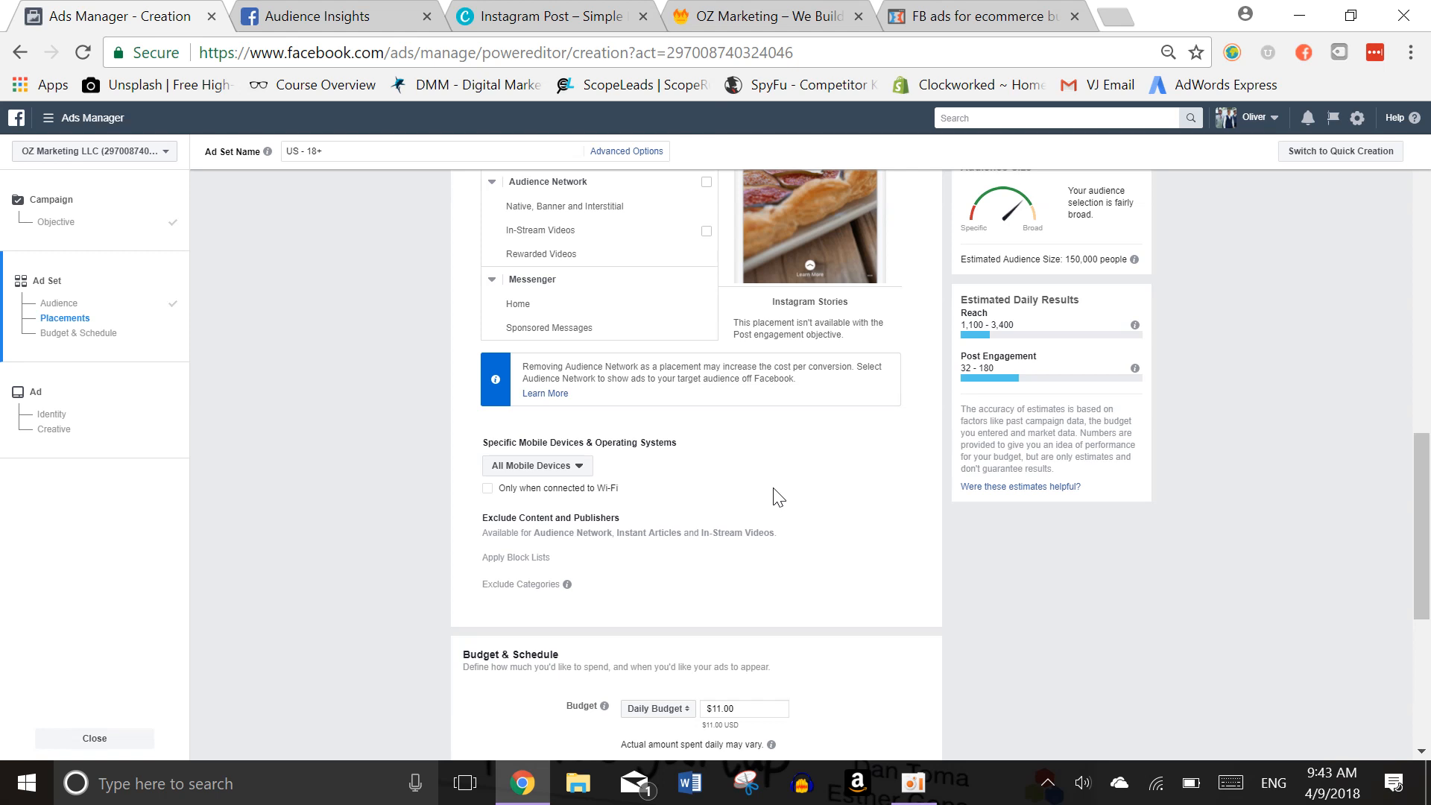
pyautogui.click(486, 489)
pyautogui.scroll(-1, 754, 511)
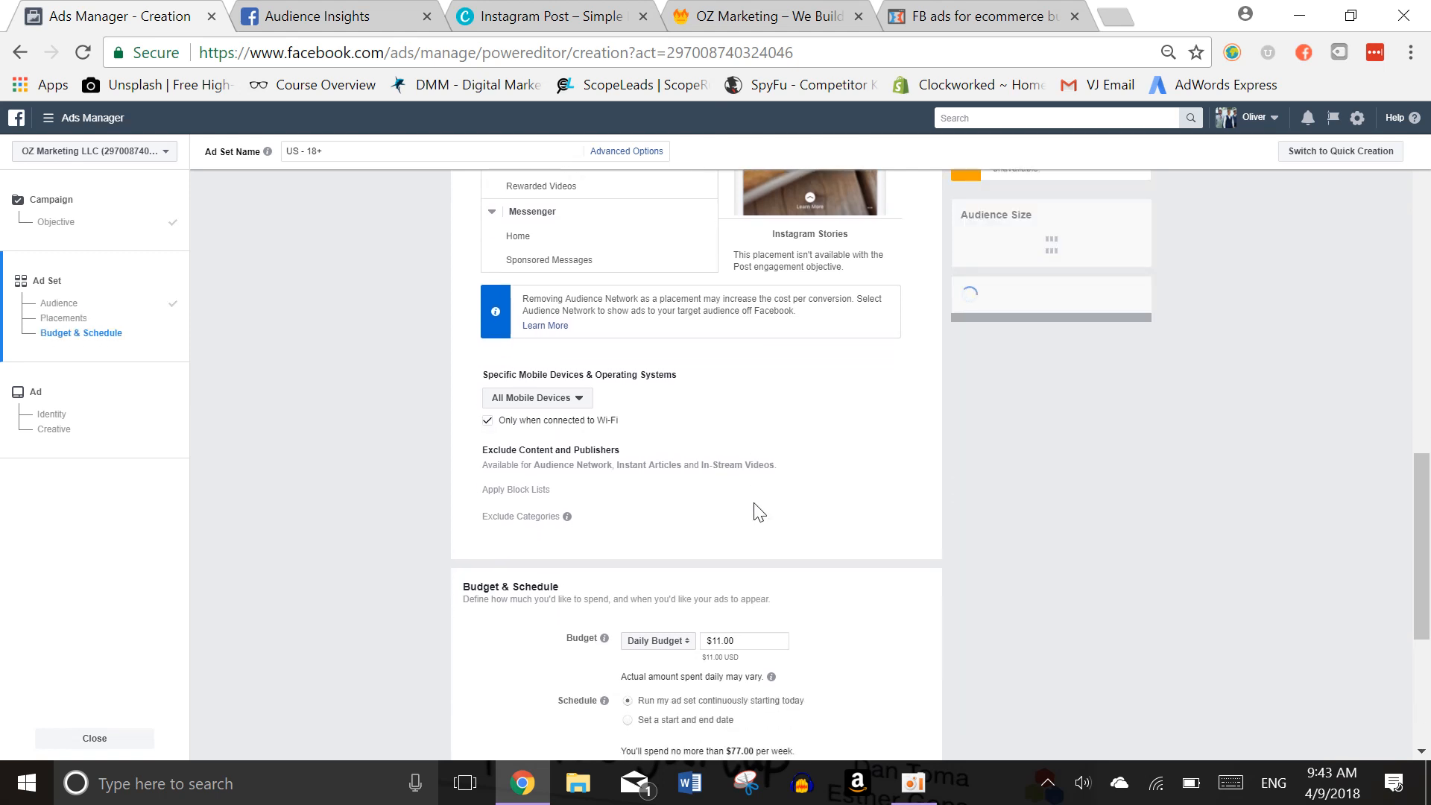
pyautogui.scroll(1, 756, 507)
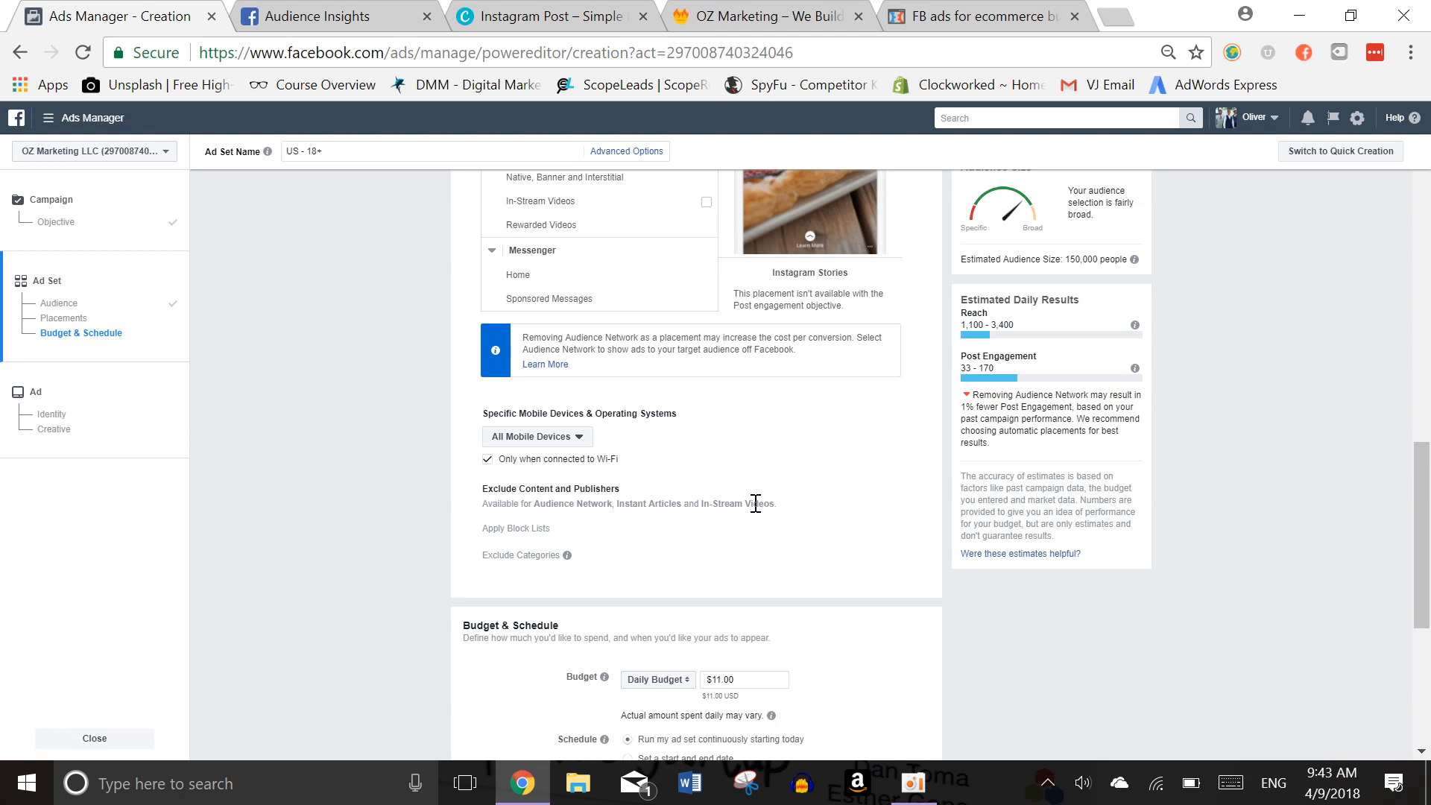
# Set the ad set's daily budget to $10 and continue to the ad setup
pyautogui.scroll(-2, 755, 503)
pyautogui.tripleClick(760, 567)
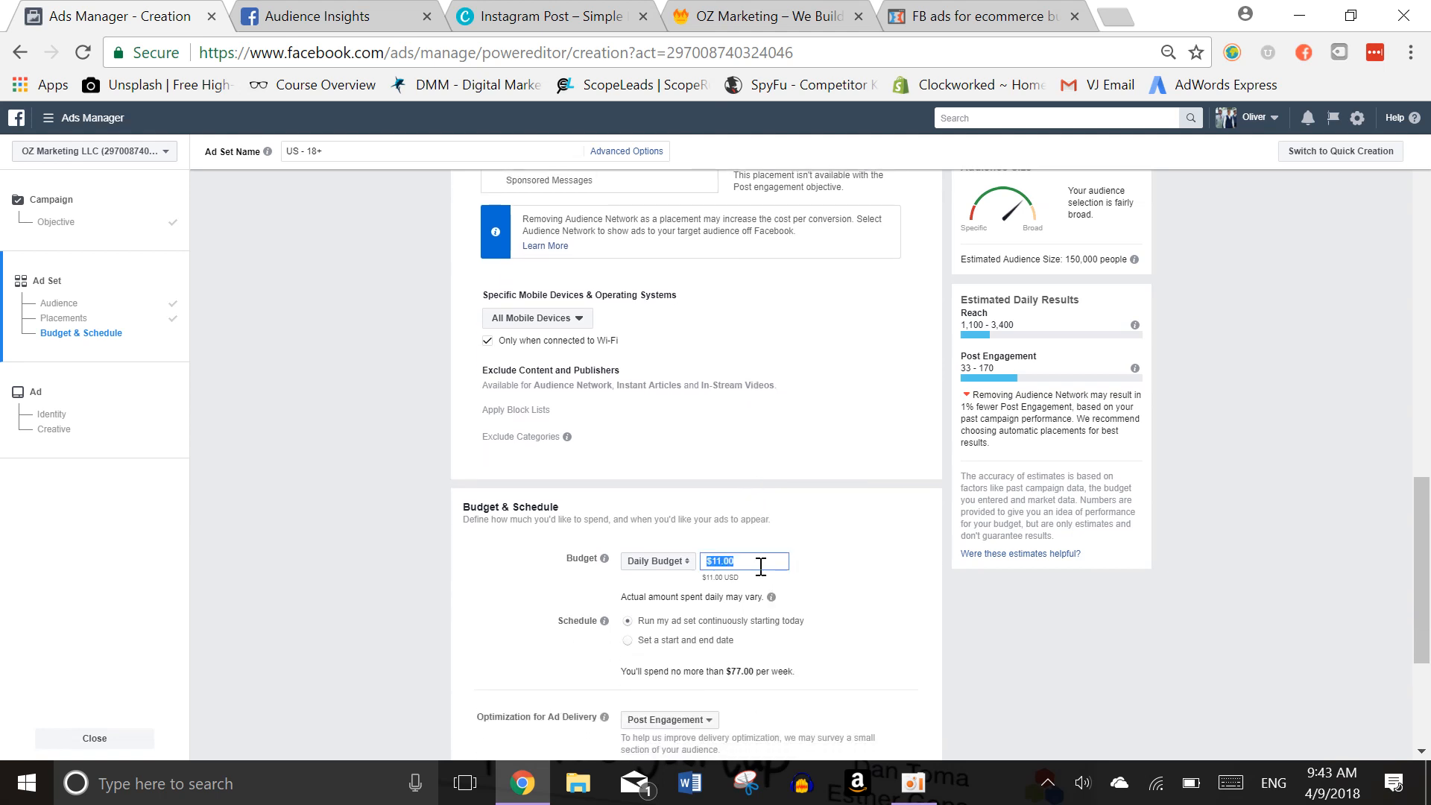
pyautogui.write('10')
pyautogui.click(816, 597)
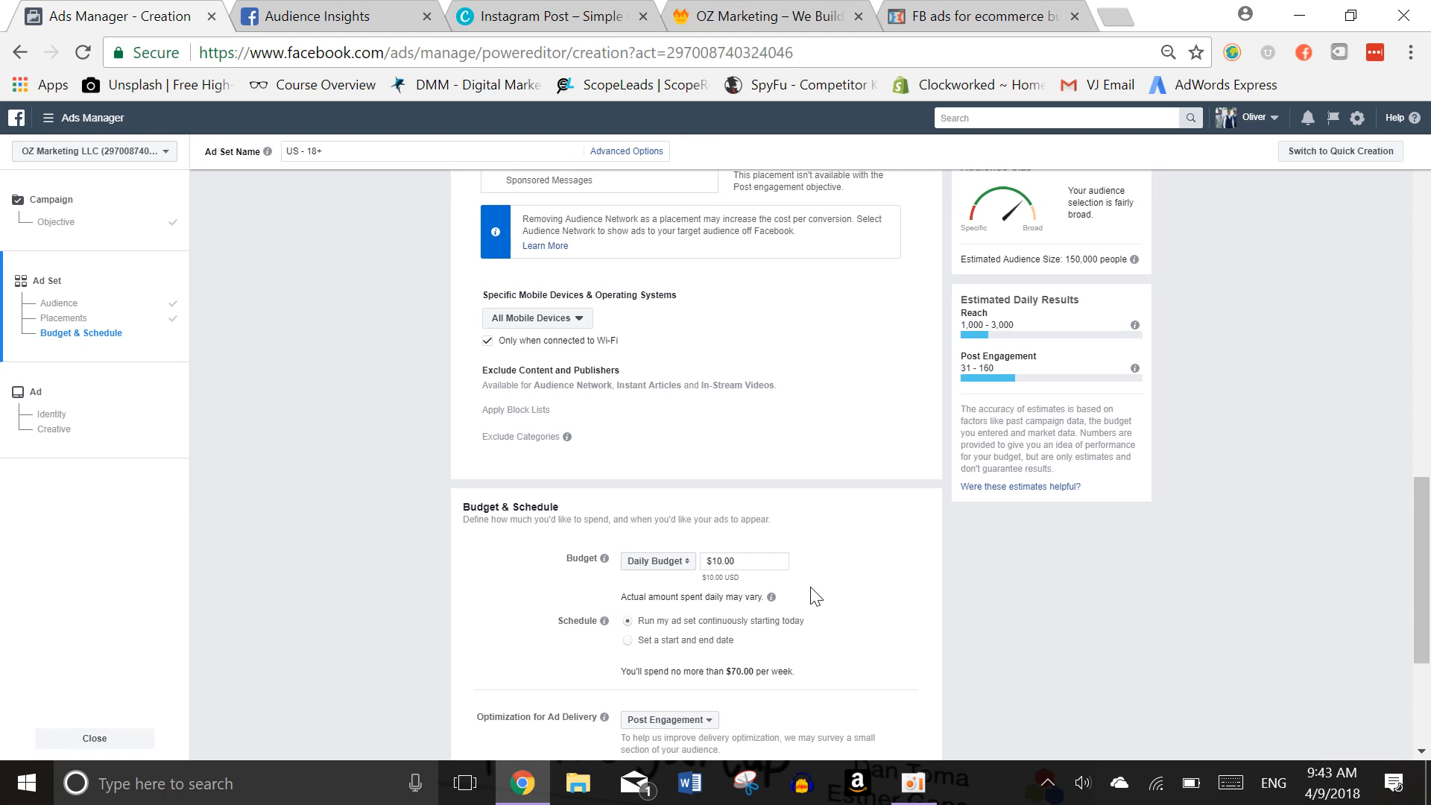
pyautogui.scroll(-1, 815, 595)
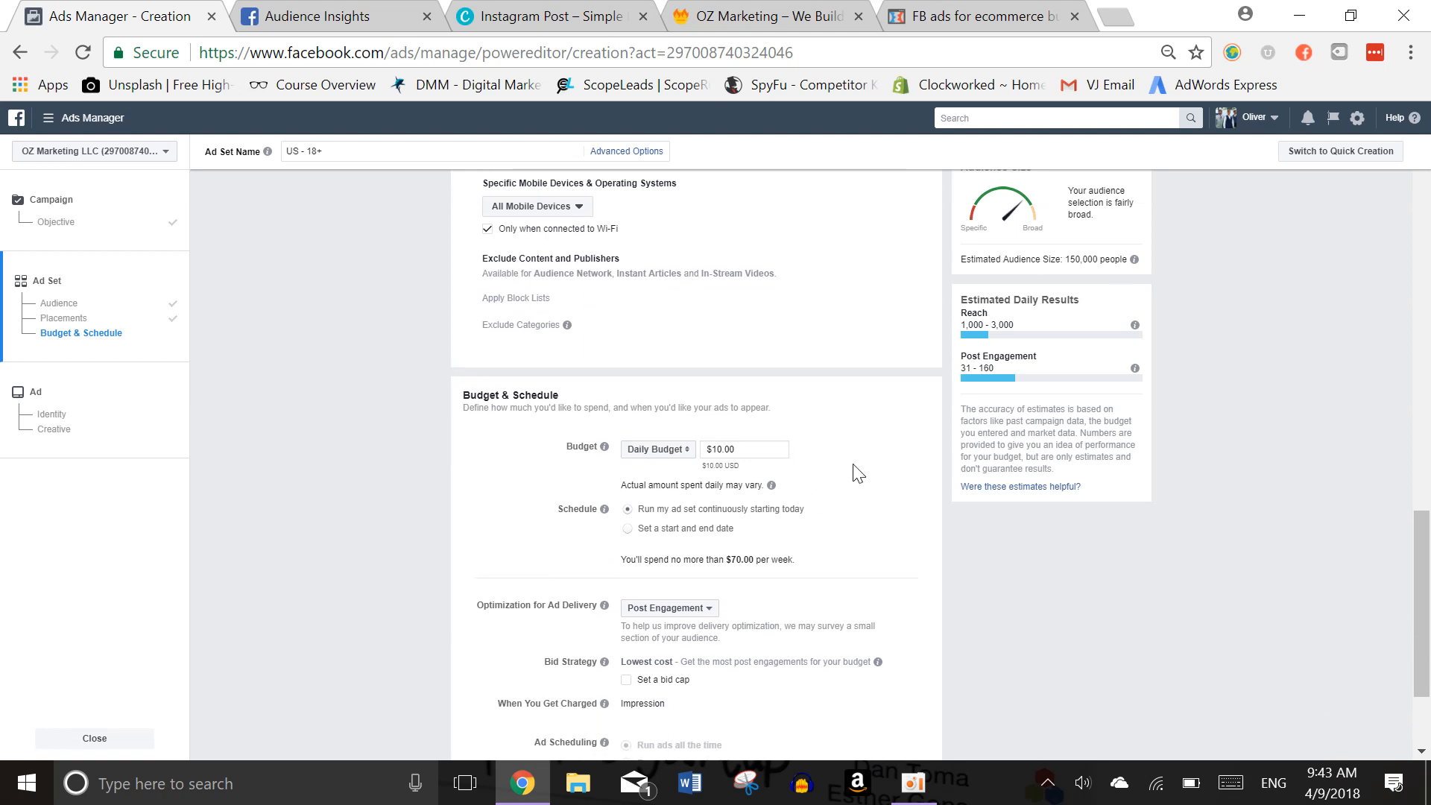
pyautogui.scroll(-2, 854, 471)
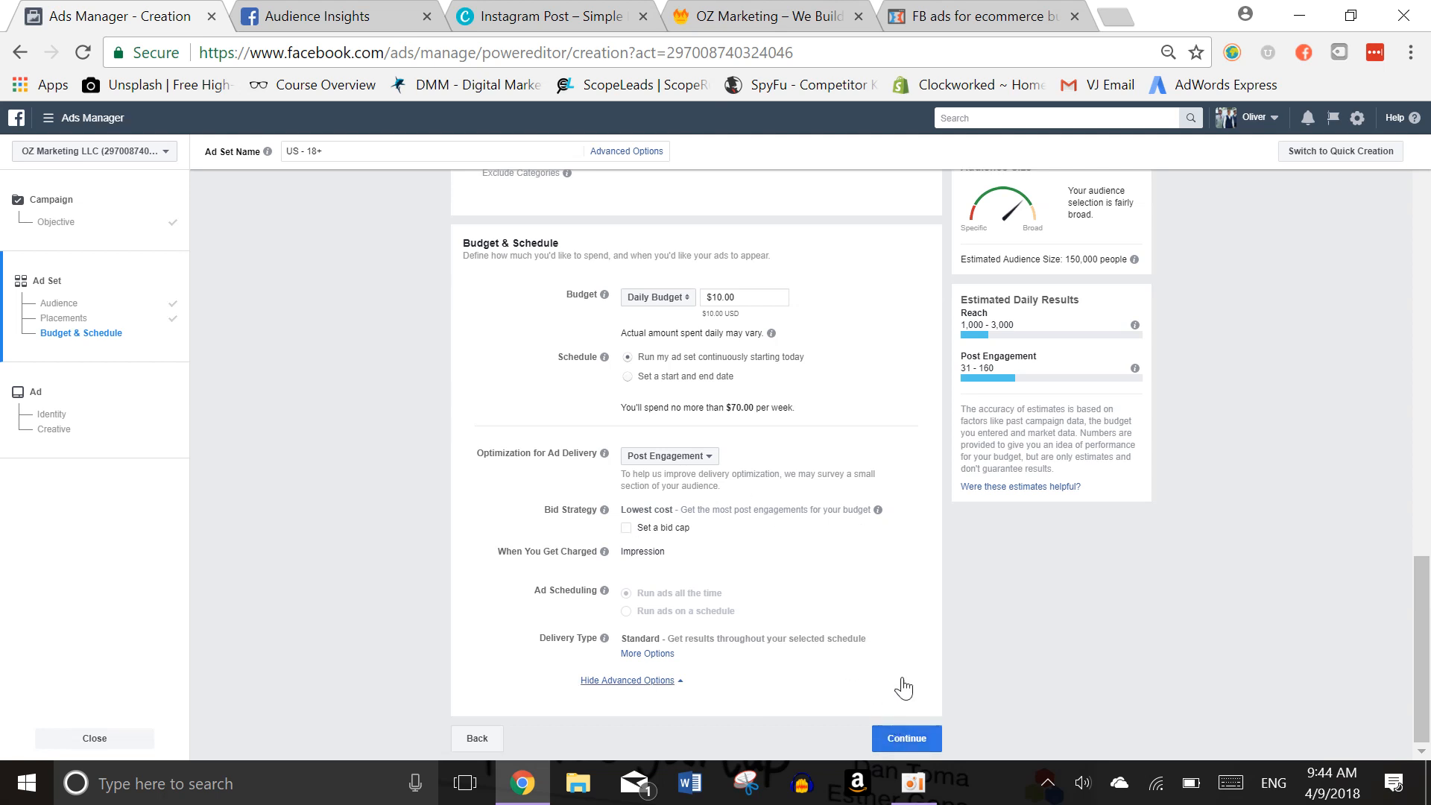
pyautogui.click(910, 739)
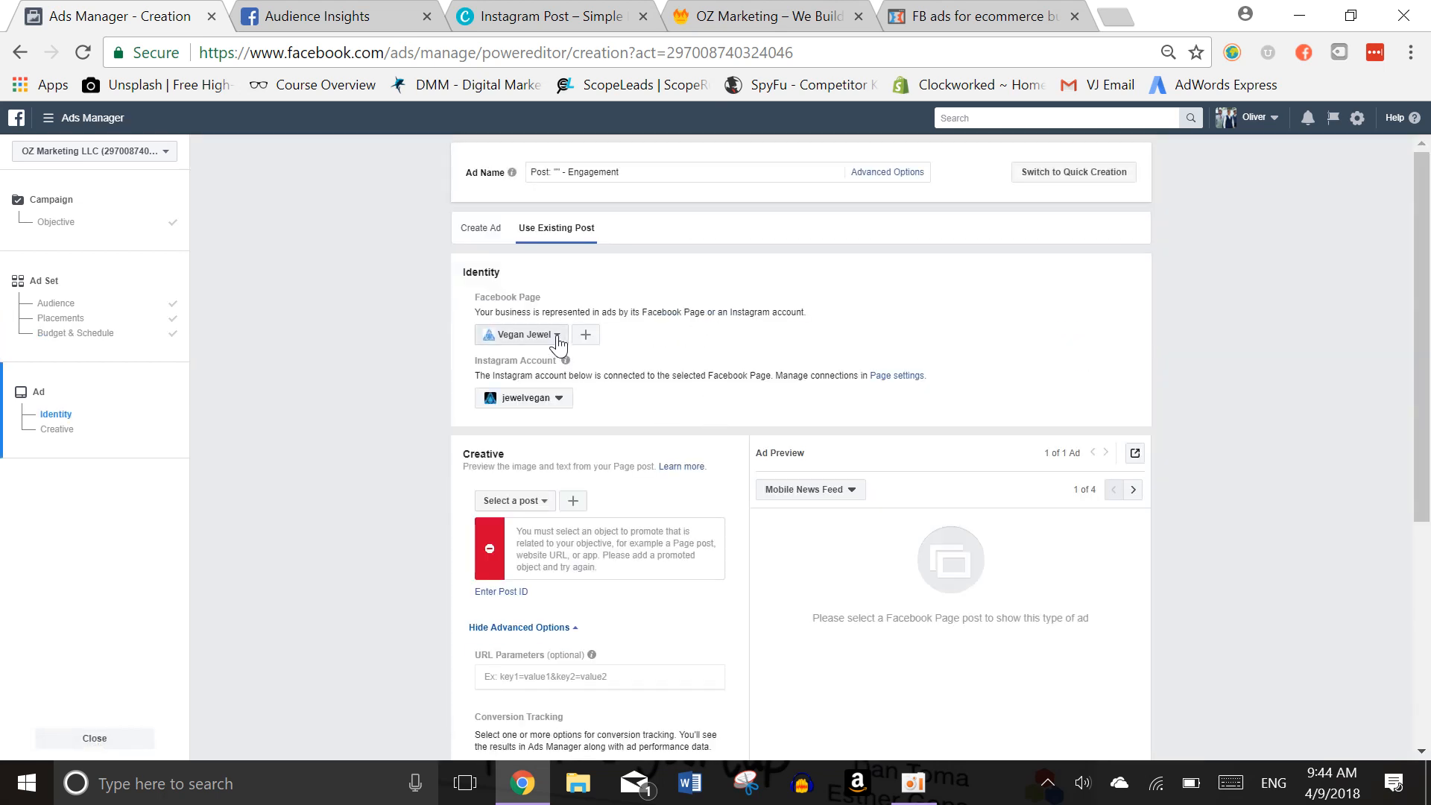
# Check the Facebook Page choices for the ad's identity, keeping Vegan Jewel
pyautogui.click(554, 336)
pyautogui.click(712, 331)
pyautogui.scroll(-3, 637, 525)
pyautogui.scroll(3, 640, 535)
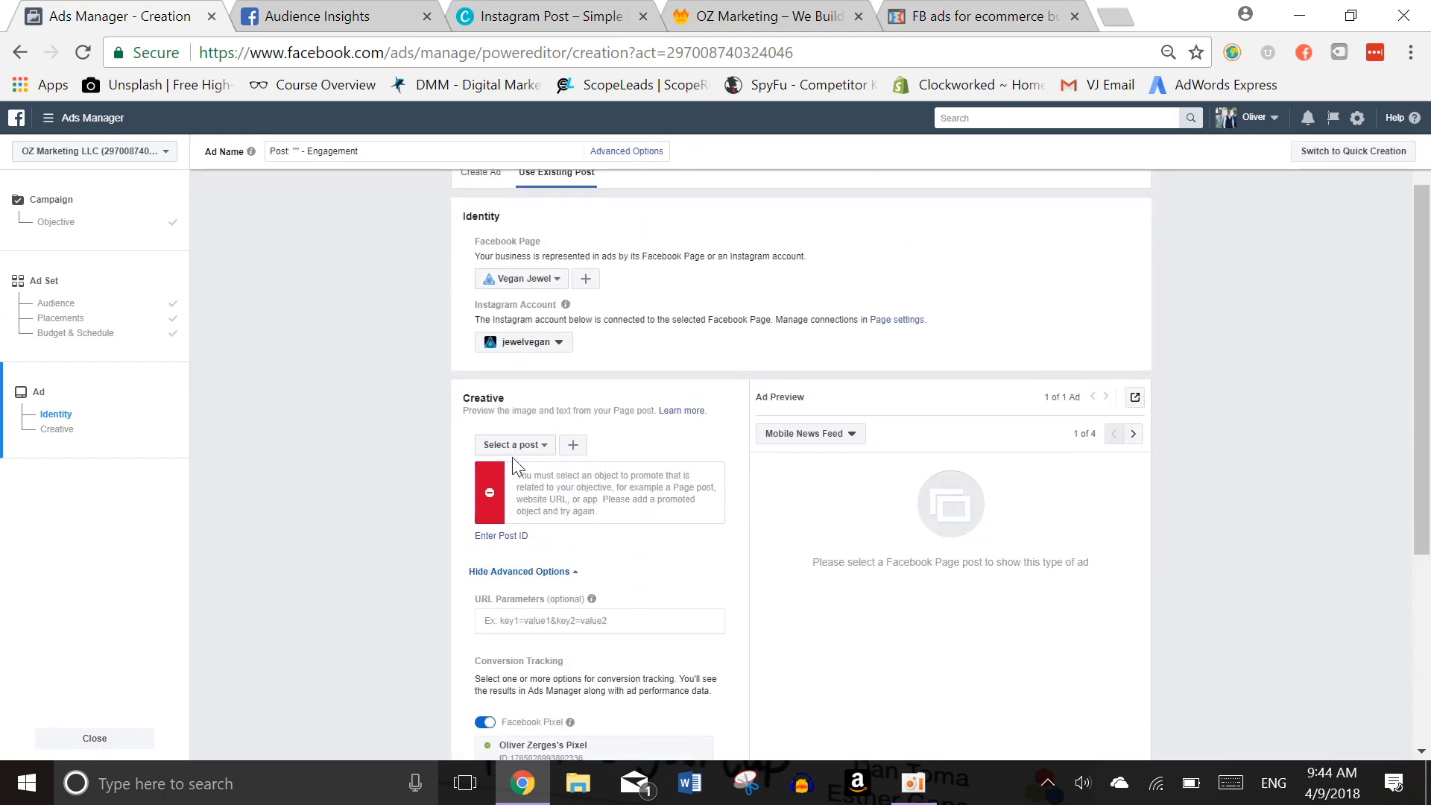
# Look through the existing Page posts available for promotion and close the list without selecting one
pyautogui.click(512, 446)
pyautogui.scroll(-2, 626, 580)
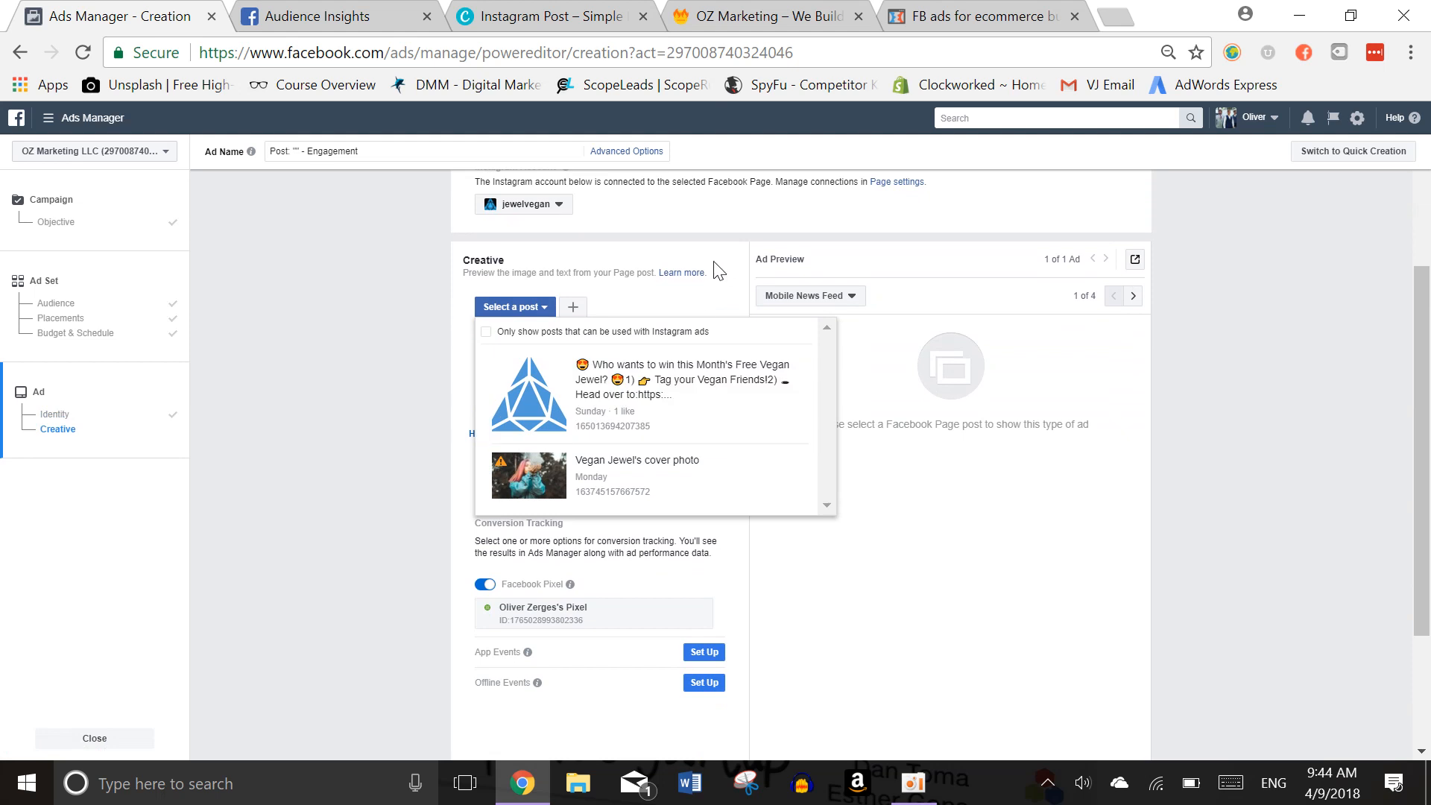
pyautogui.click(712, 309)
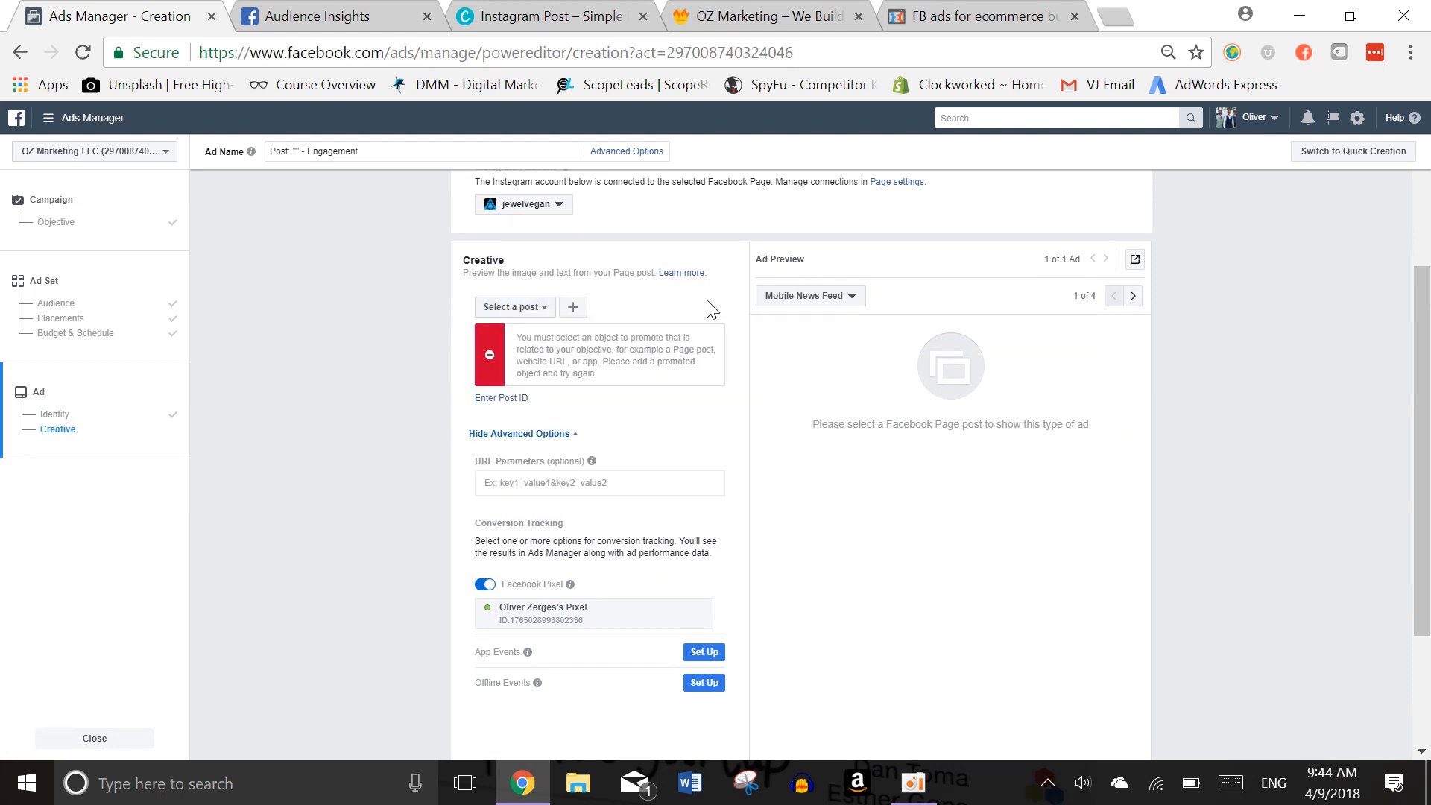
pyautogui.scroll(-1, 827, 566)
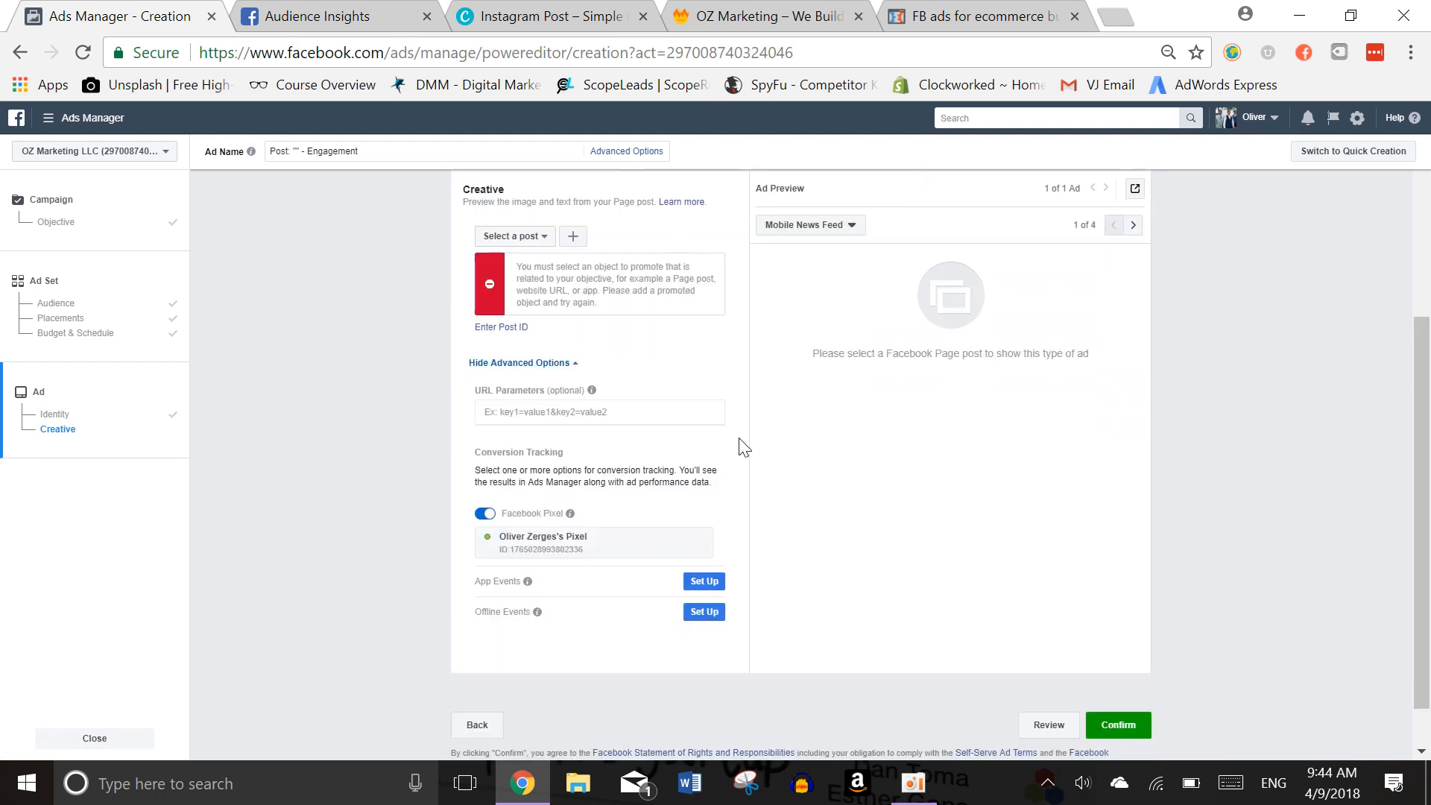
pyautogui.click(524, 235)
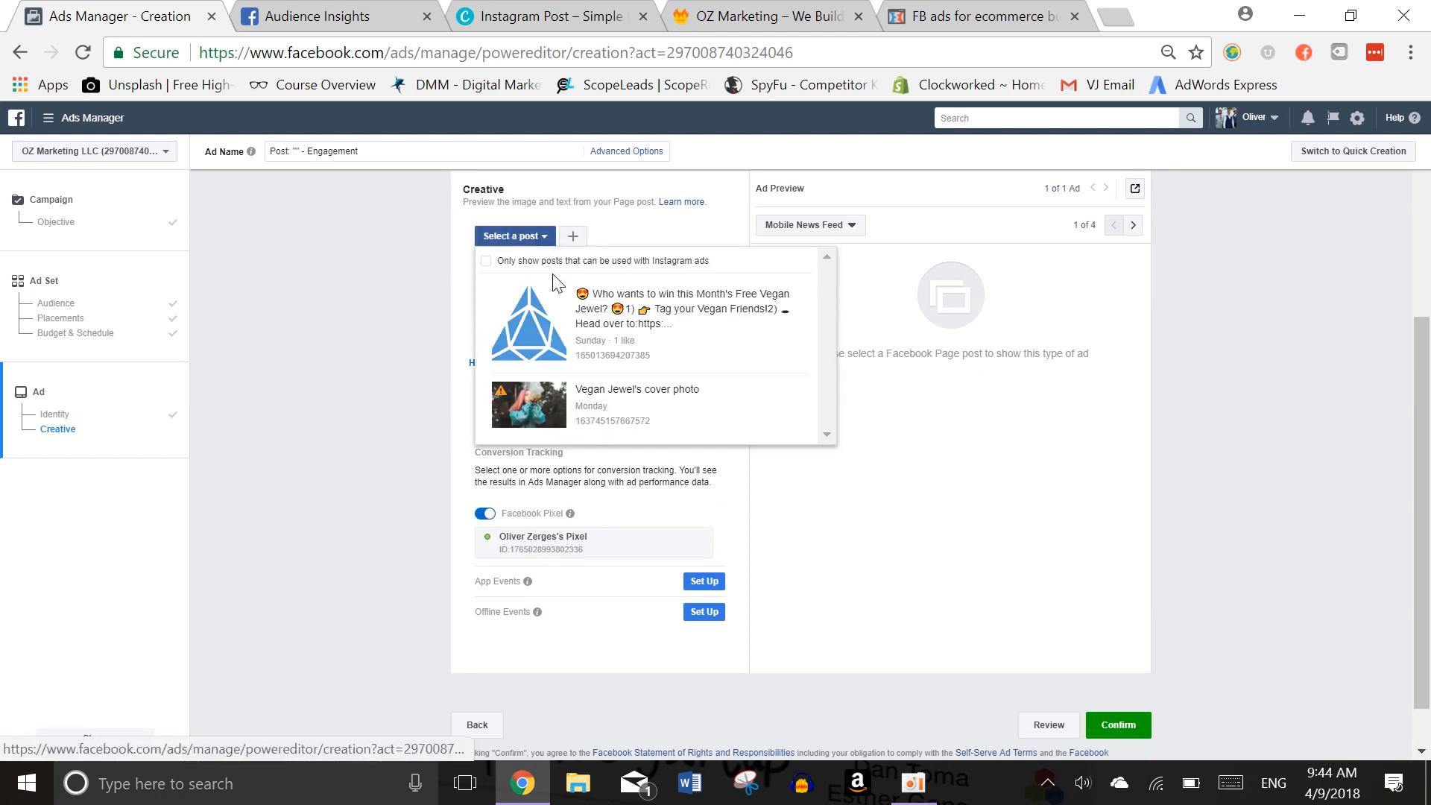
pyautogui.click(709, 656)
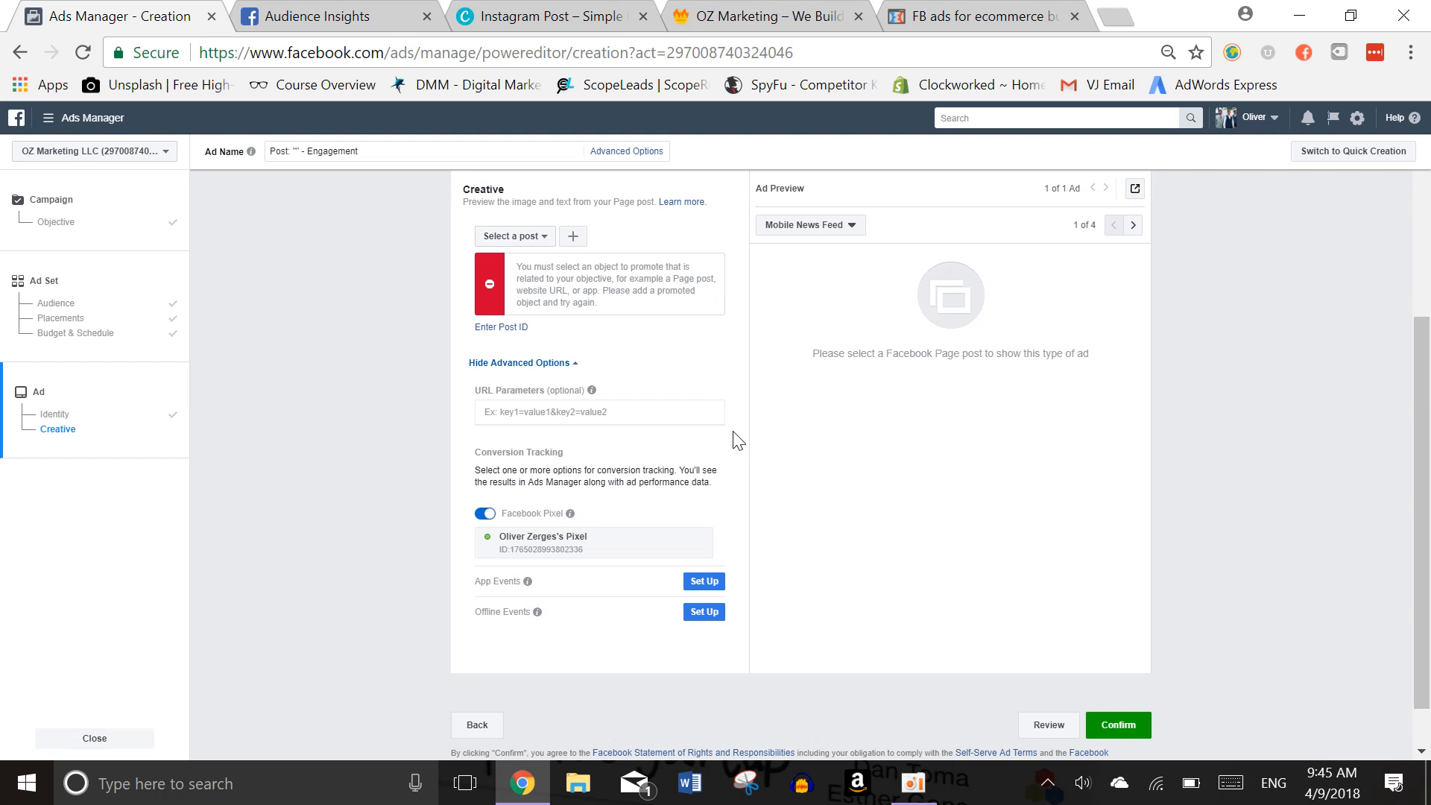
# Leave the ad draft for the Ads Manager campaign overview and start creating a new campaign
pyautogui.scroll(5, 738, 440)
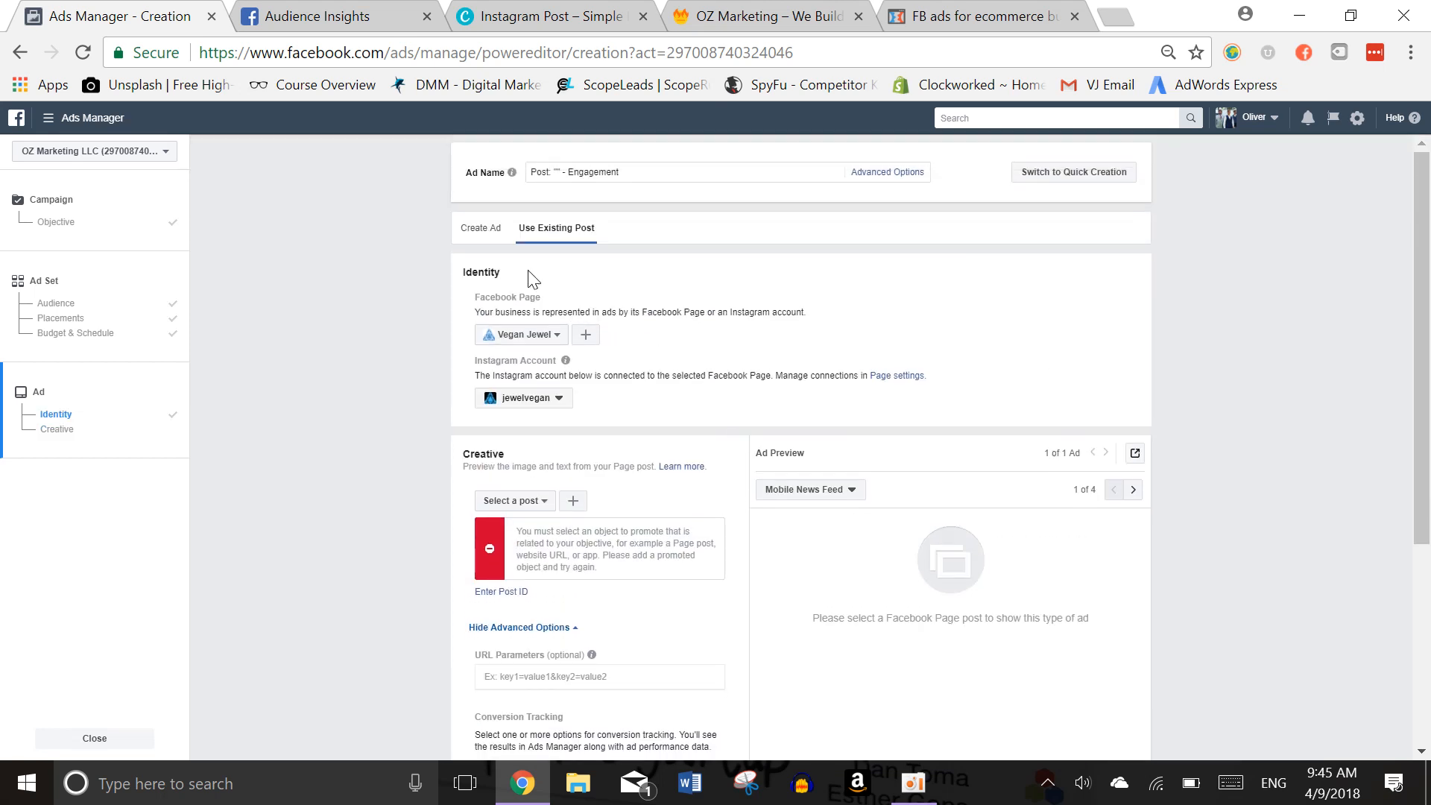
pyautogui.click(48, 120)
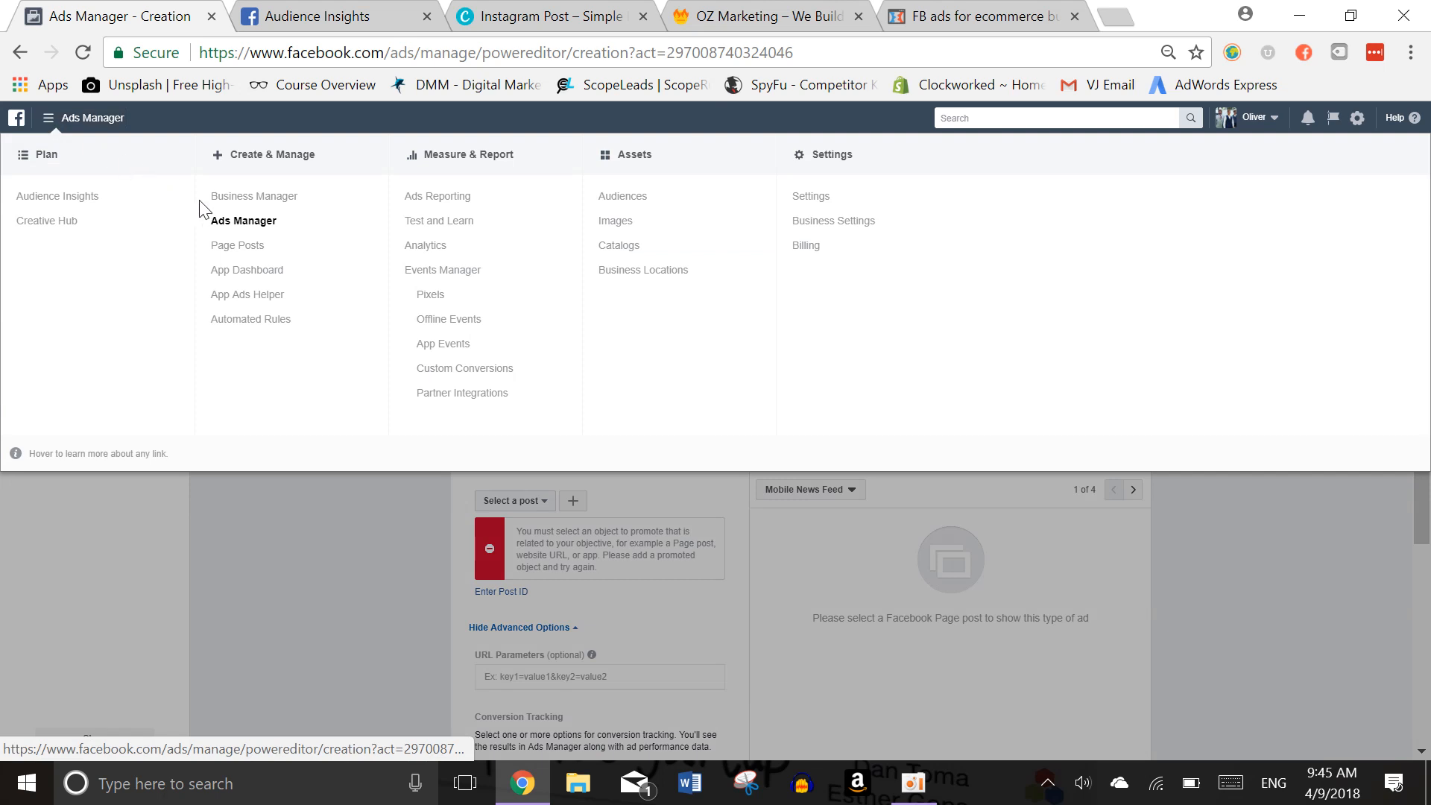
pyautogui.click(228, 222)
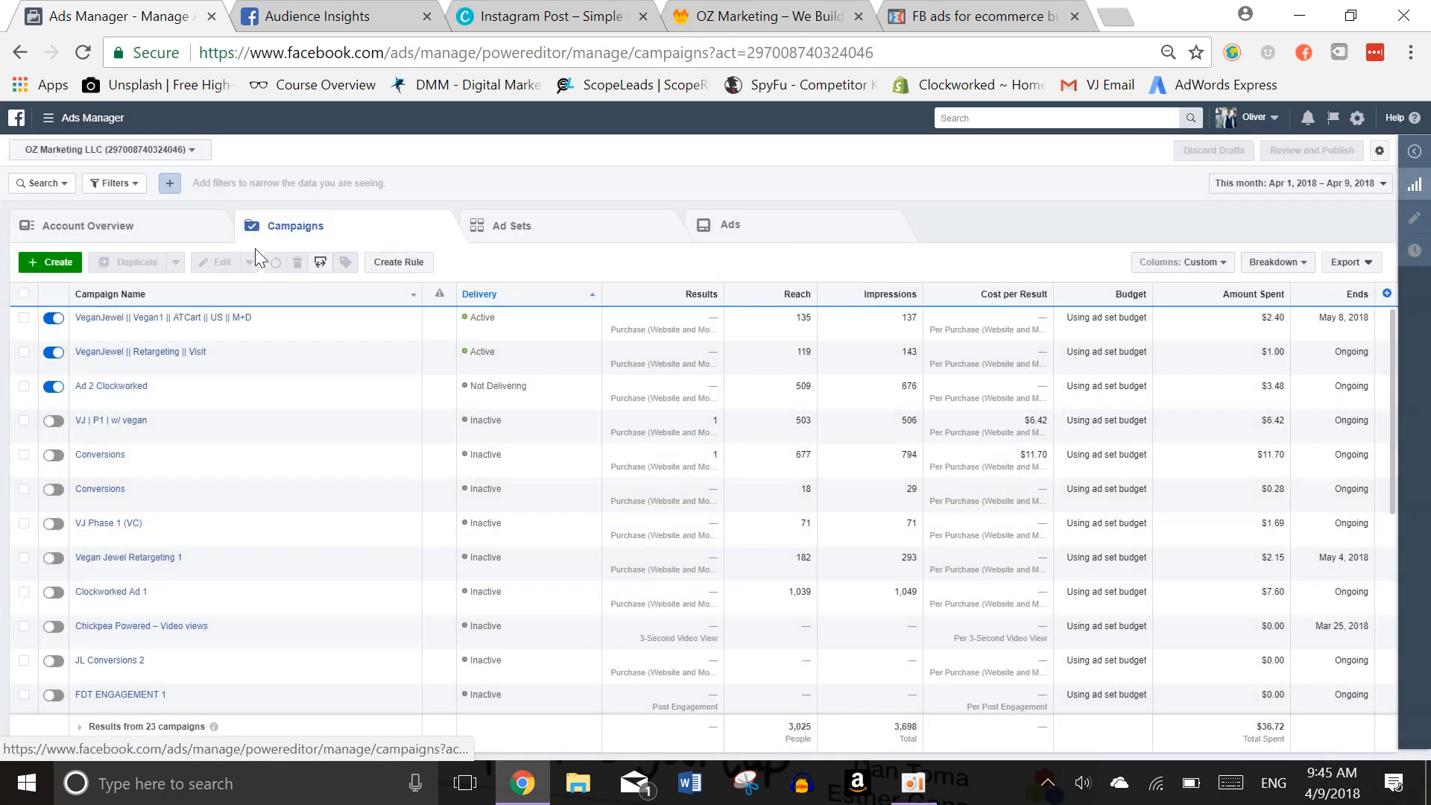
pyautogui.click(49, 261)
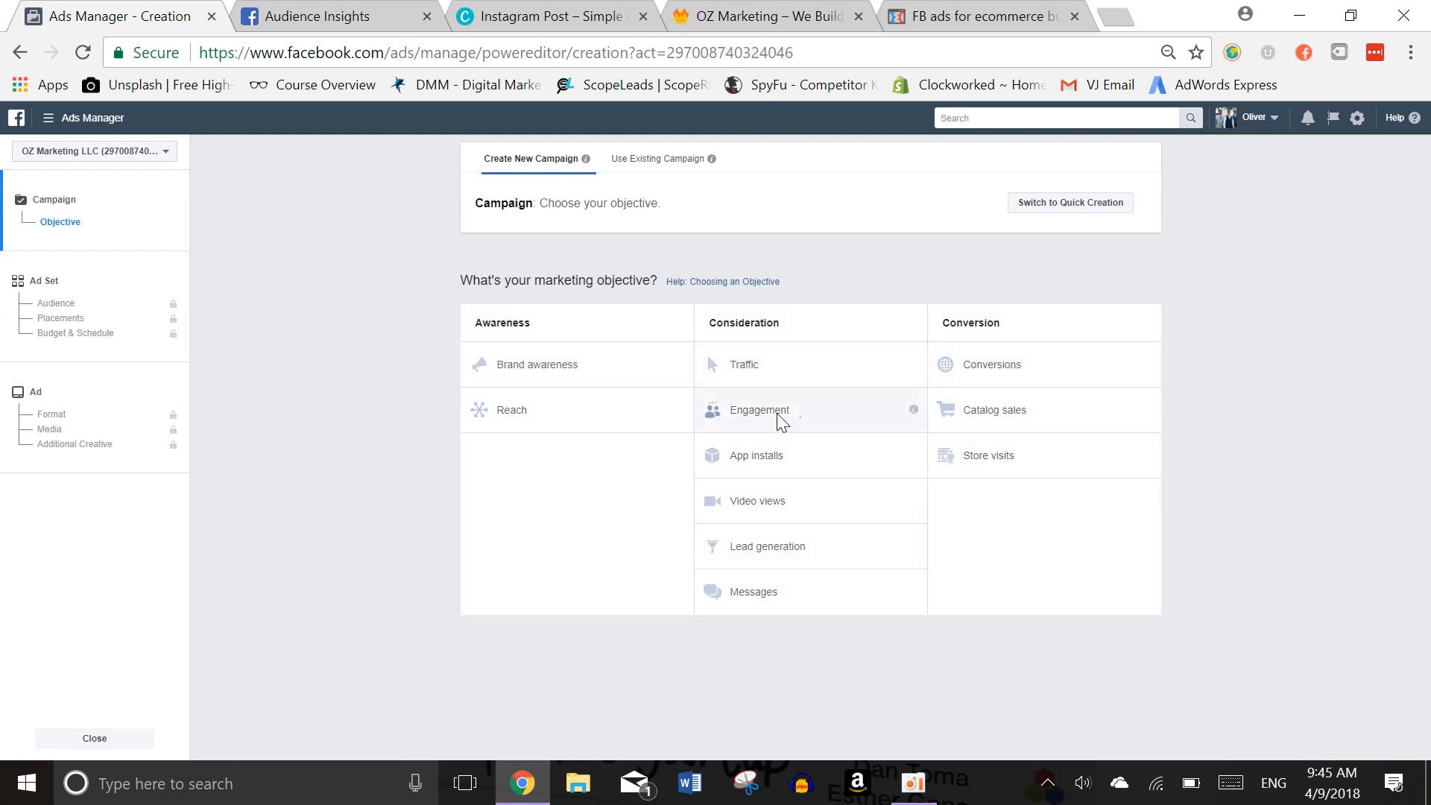
# Choose the Conversions objective and name the campaign "Ad 1 || Vegan1 || US || M+D"
pyautogui.click(995, 378)
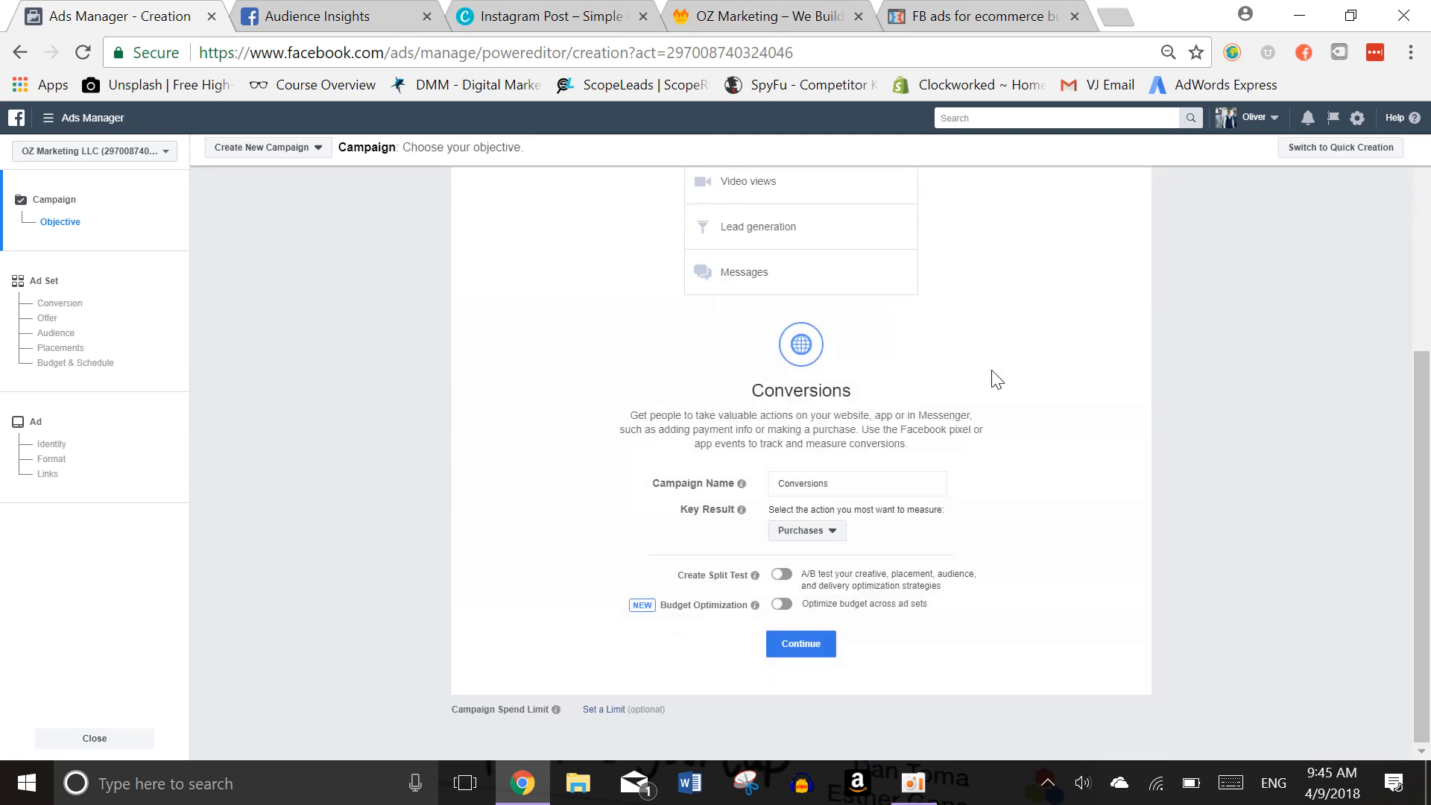
pyautogui.click(832, 483)
pyautogui.doubleClick(832, 483)
pyautogui.write('Ad 1')
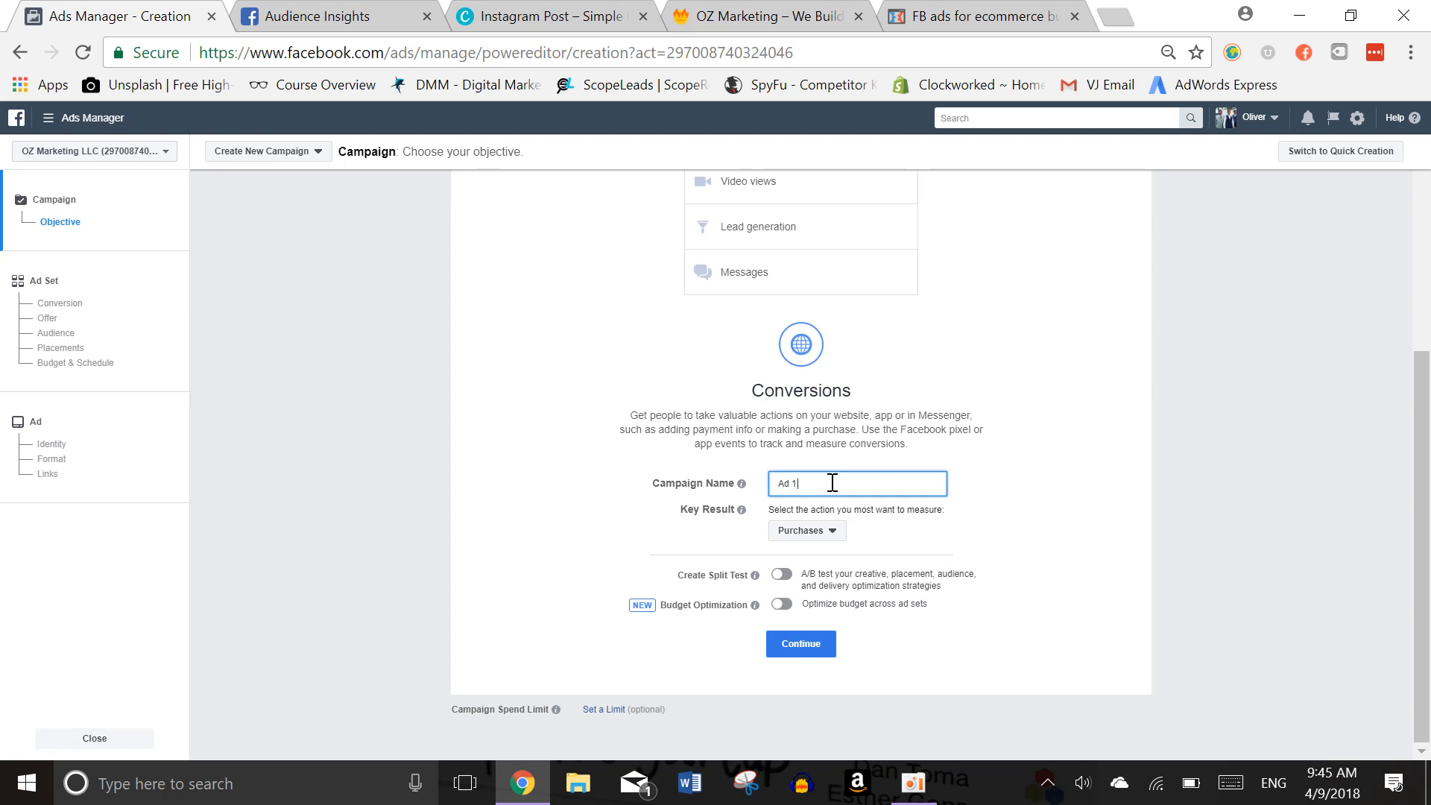
pyautogui.write(' || Vegan1 || US || M+D')
pyautogui.click(915, 537)
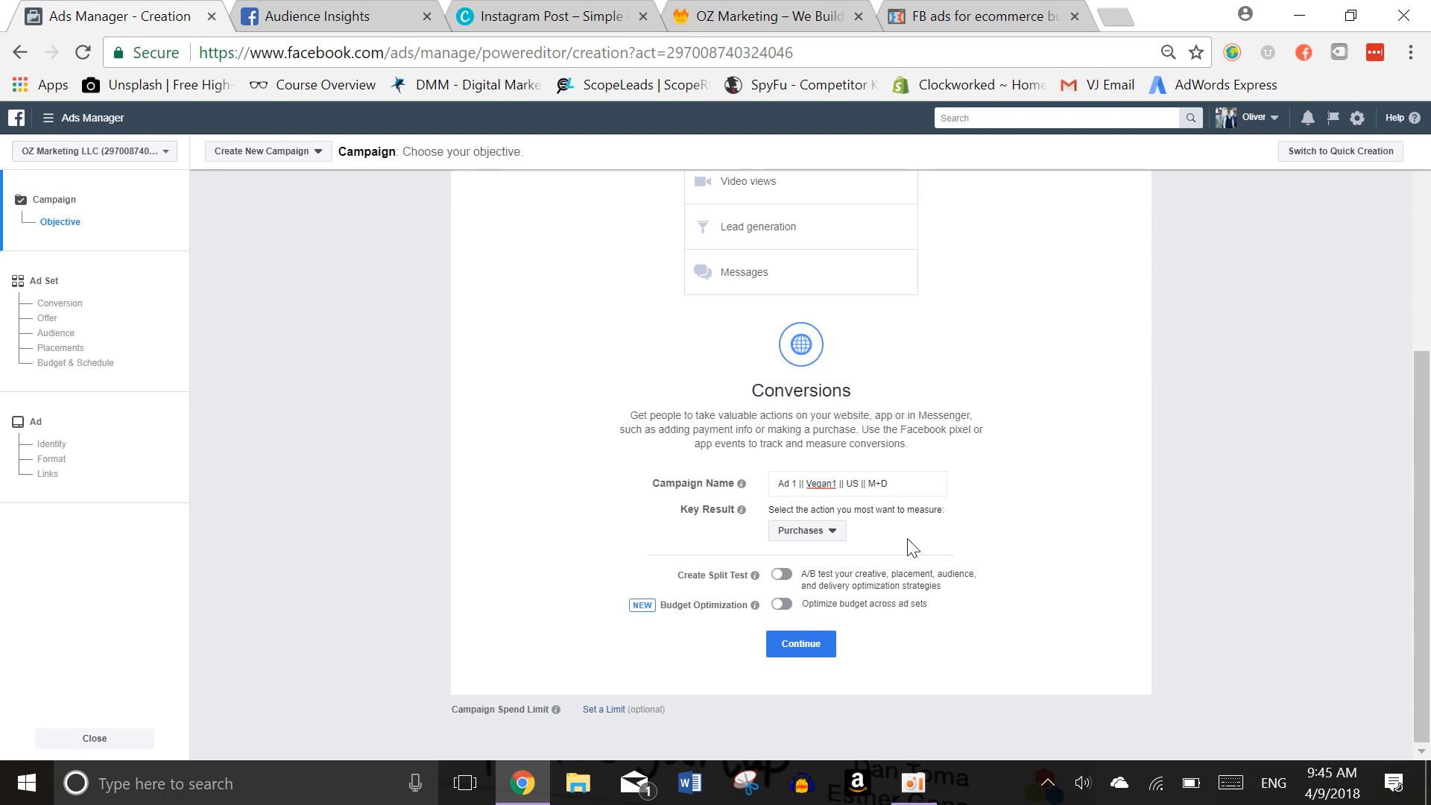
# Review the key result options, keep Purchases as the action to measure, and continue to the ad set
pyautogui.click(831, 533)
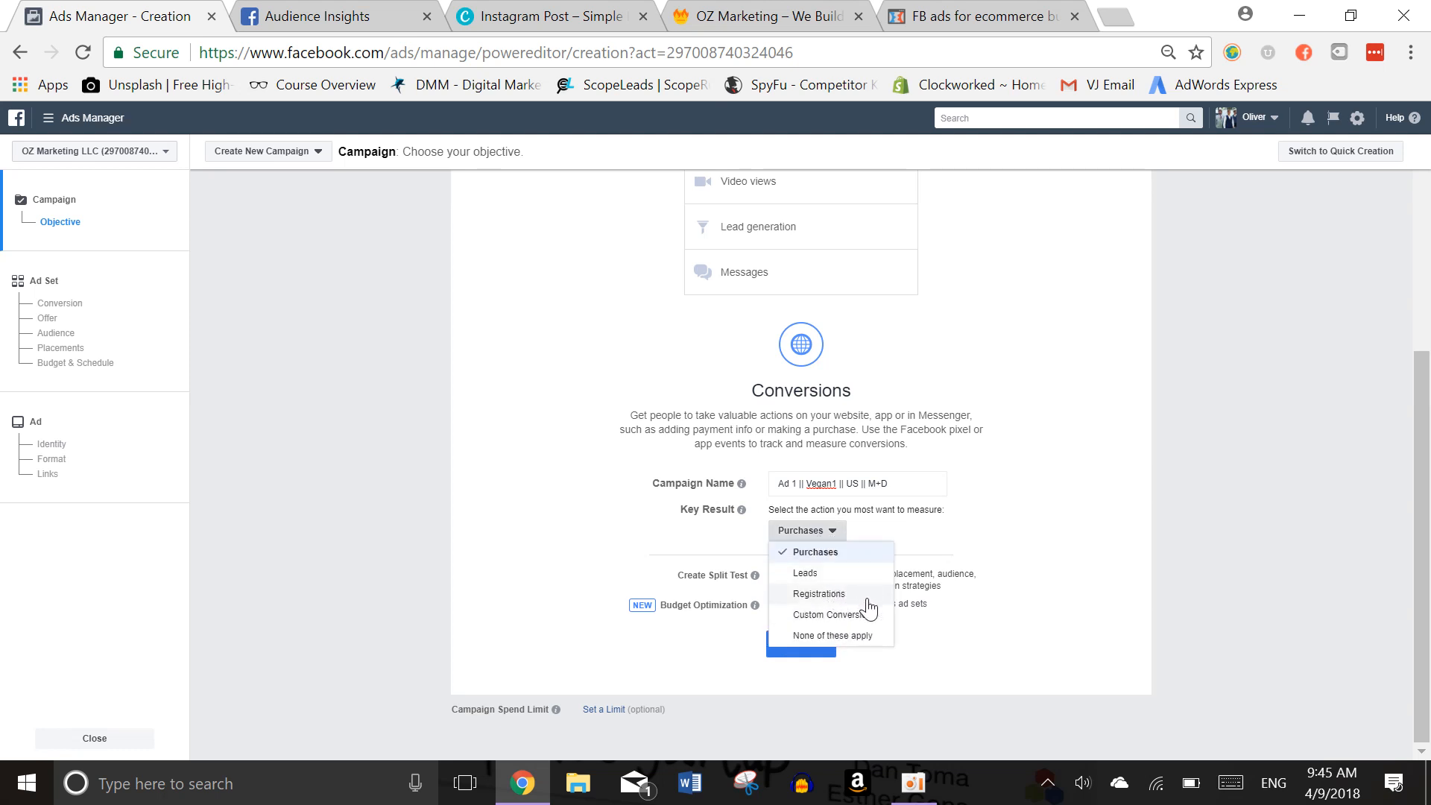
pyautogui.click(887, 636)
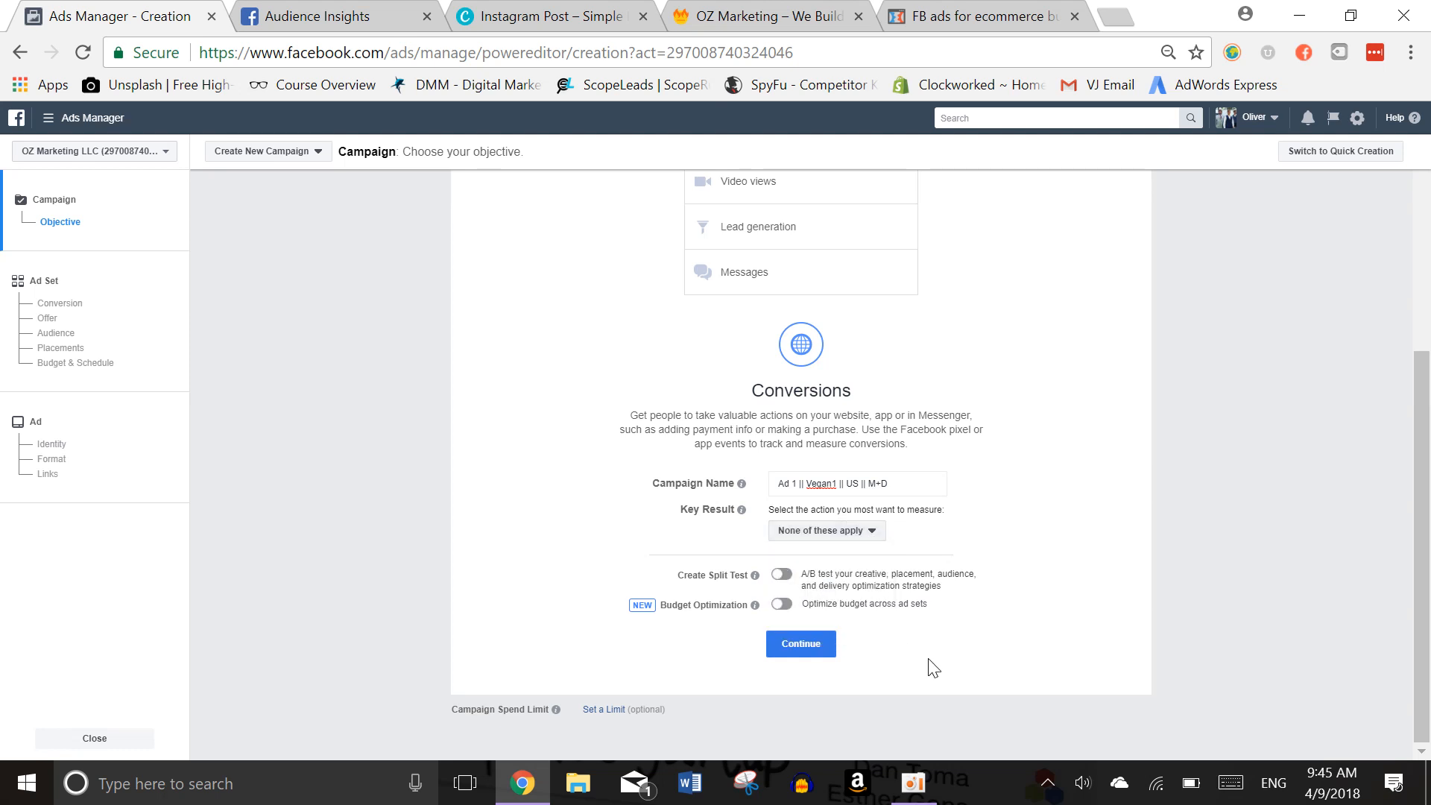
pyautogui.click(844, 537)
pyautogui.click(842, 553)
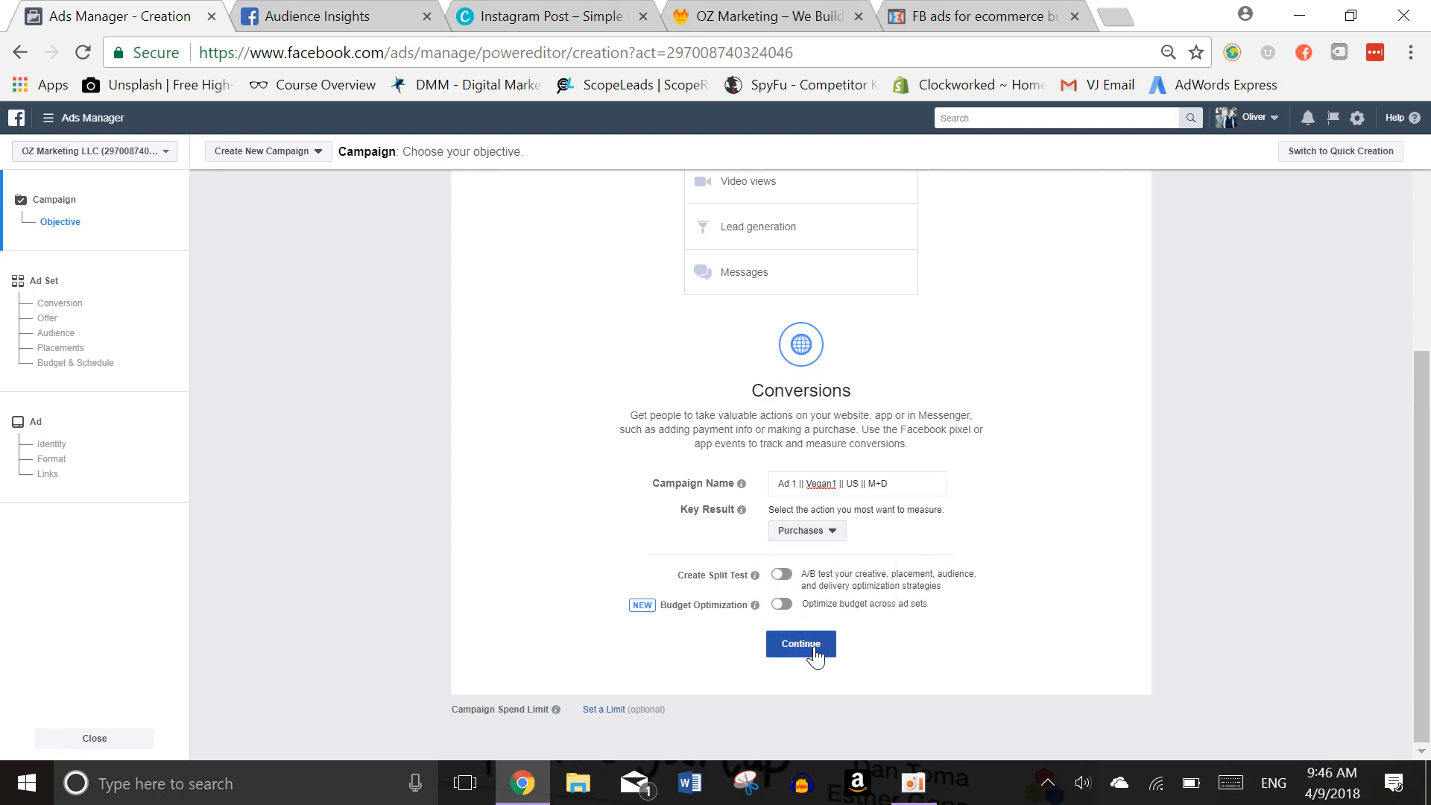
pyautogui.click(814, 653)
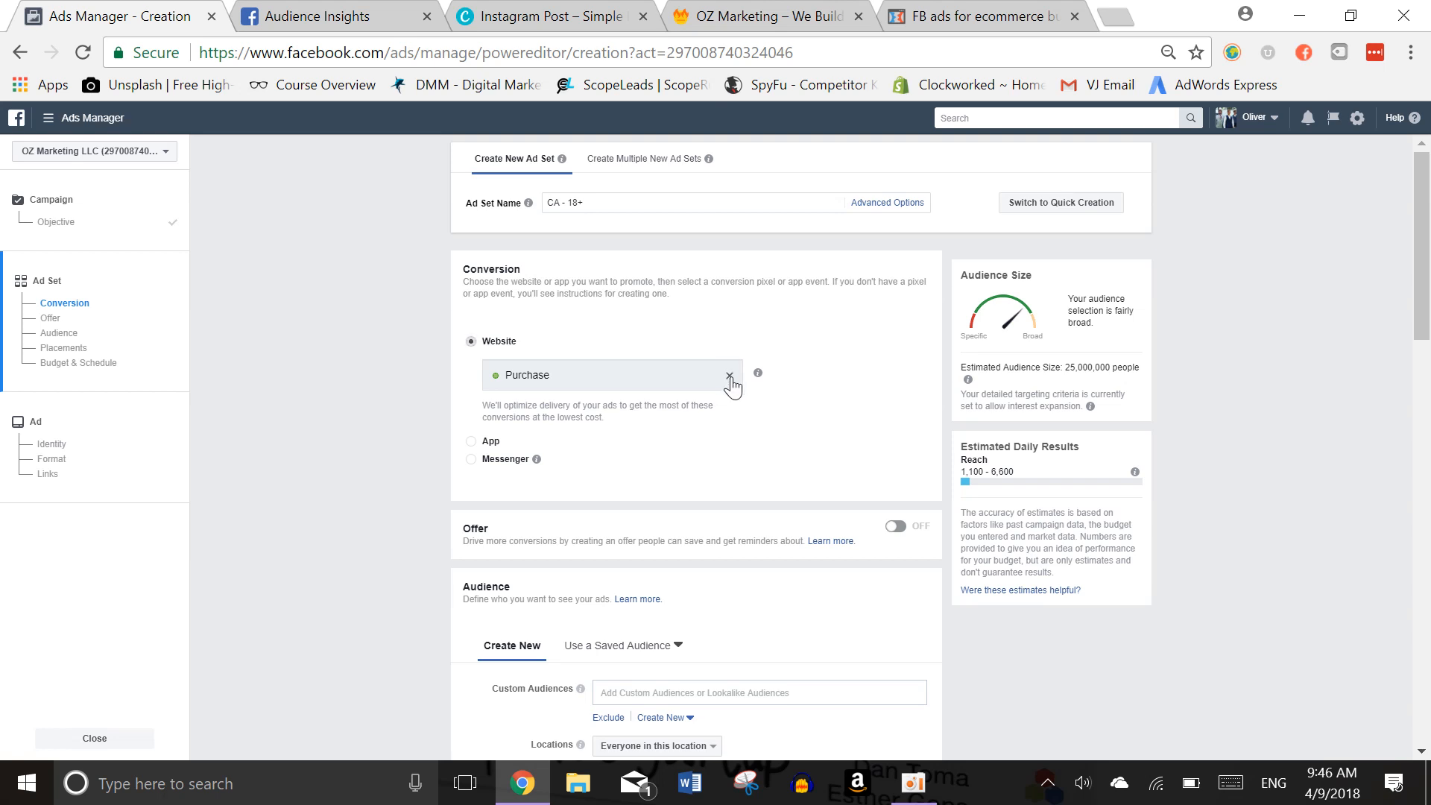
# Replace the ad set's website conversion event with View Content
pyautogui.click(730, 375)
pyautogui.click(805, 386)
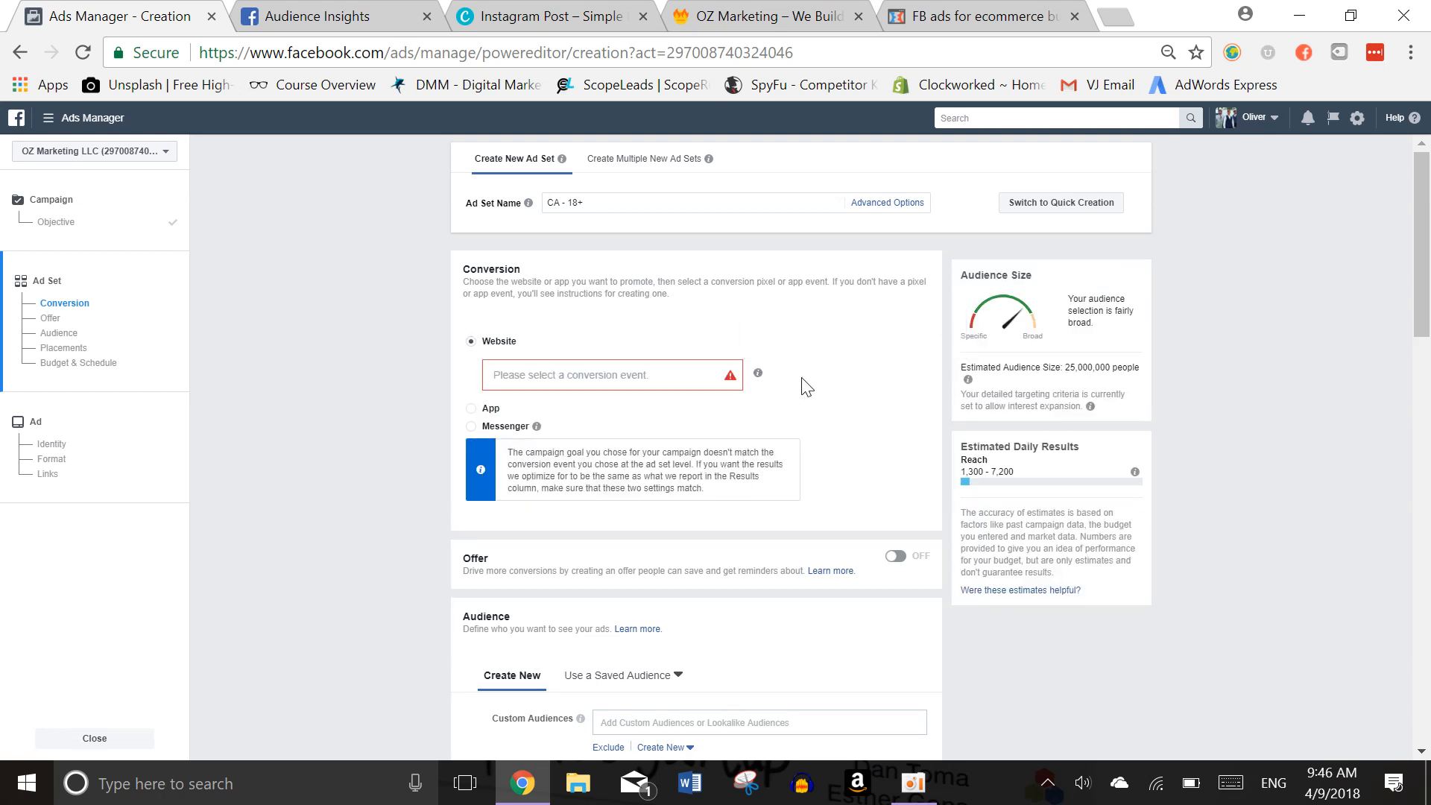
pyautogui.click(682, 373)
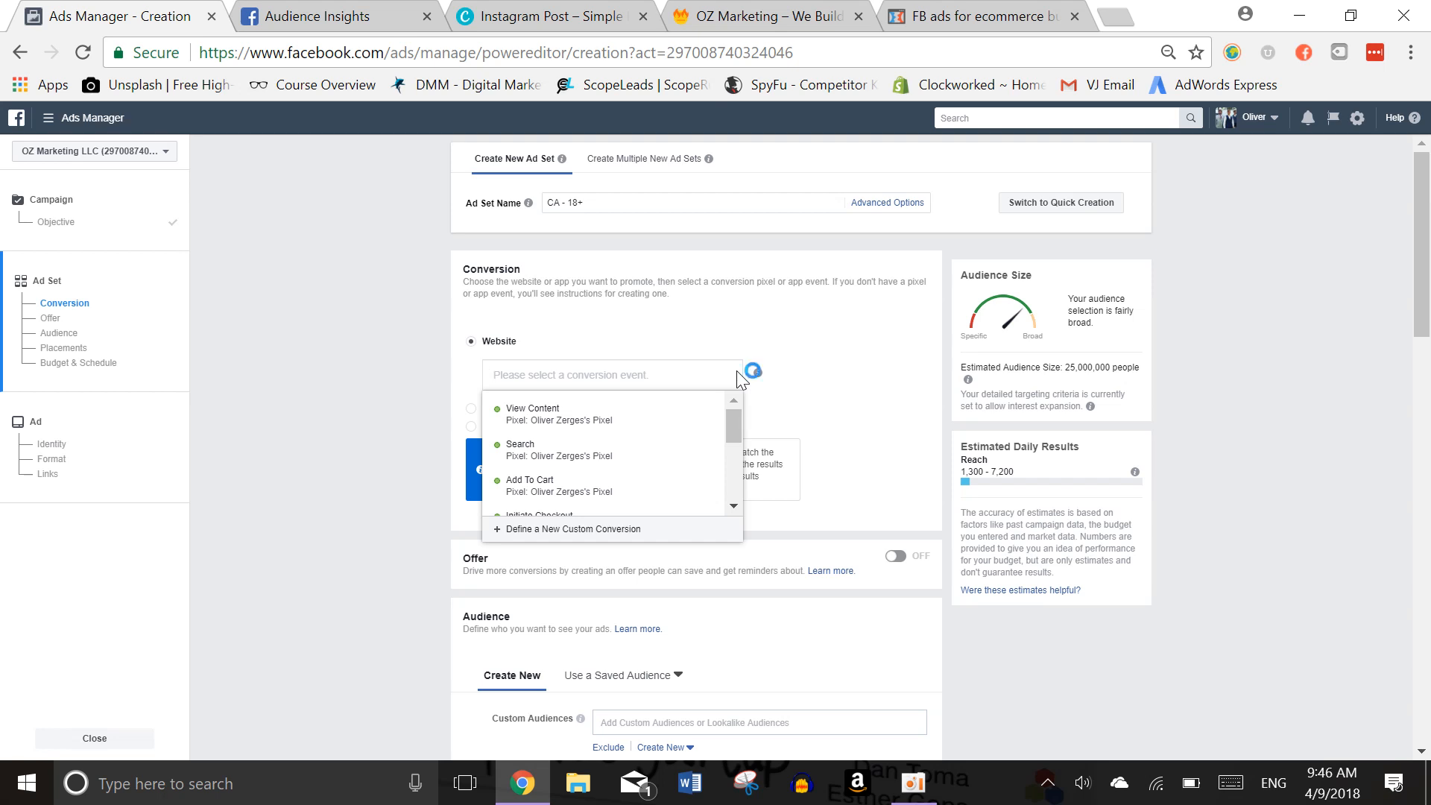
pyautogui.click(684, 423)
pyautogui.click(551, 371)
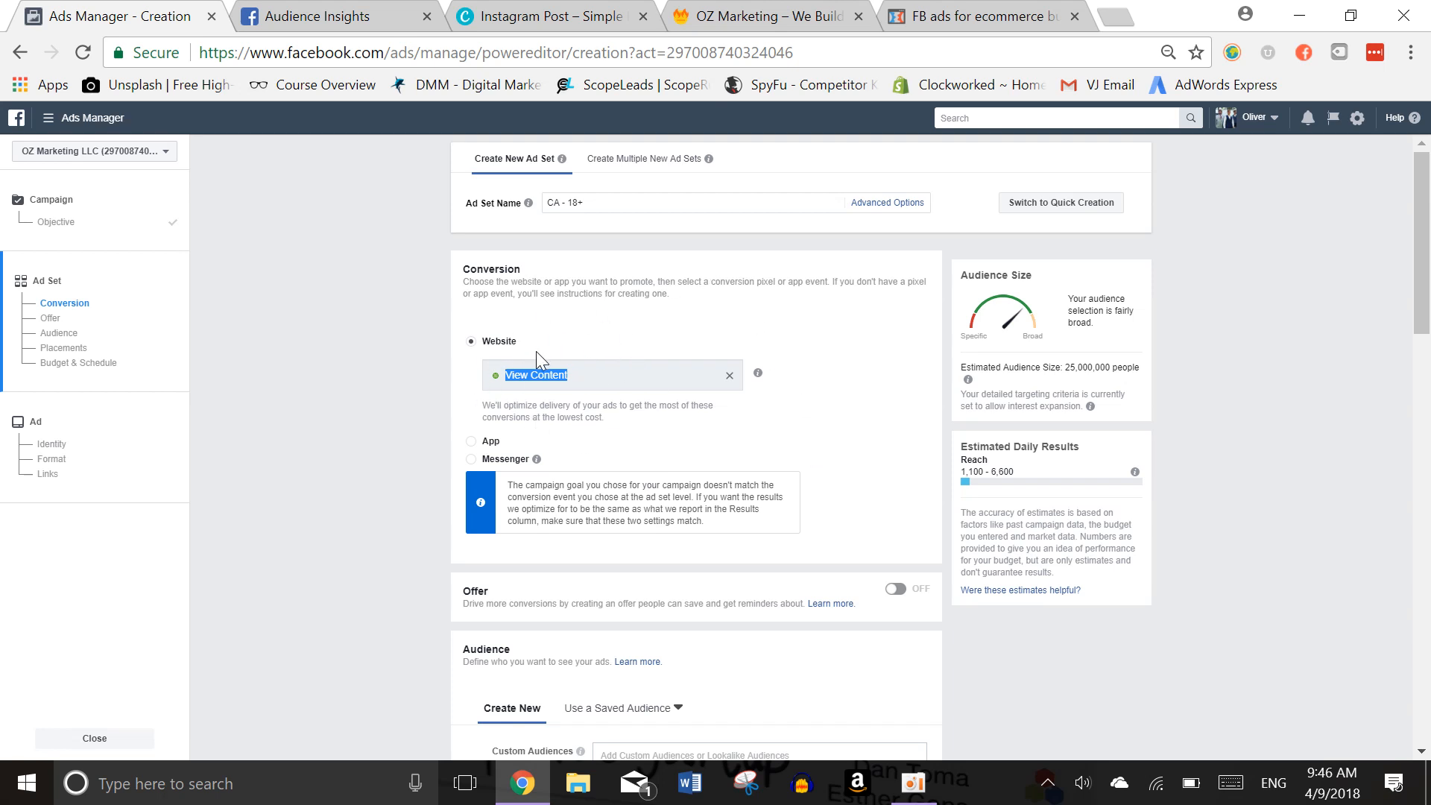
pyautogui.click(555, 374)
pyautogui.tripleClick(602, 371)
# Apply the saved audience Vegan1 to the ad set
pyautogui.scroll(-1, 597, 372)
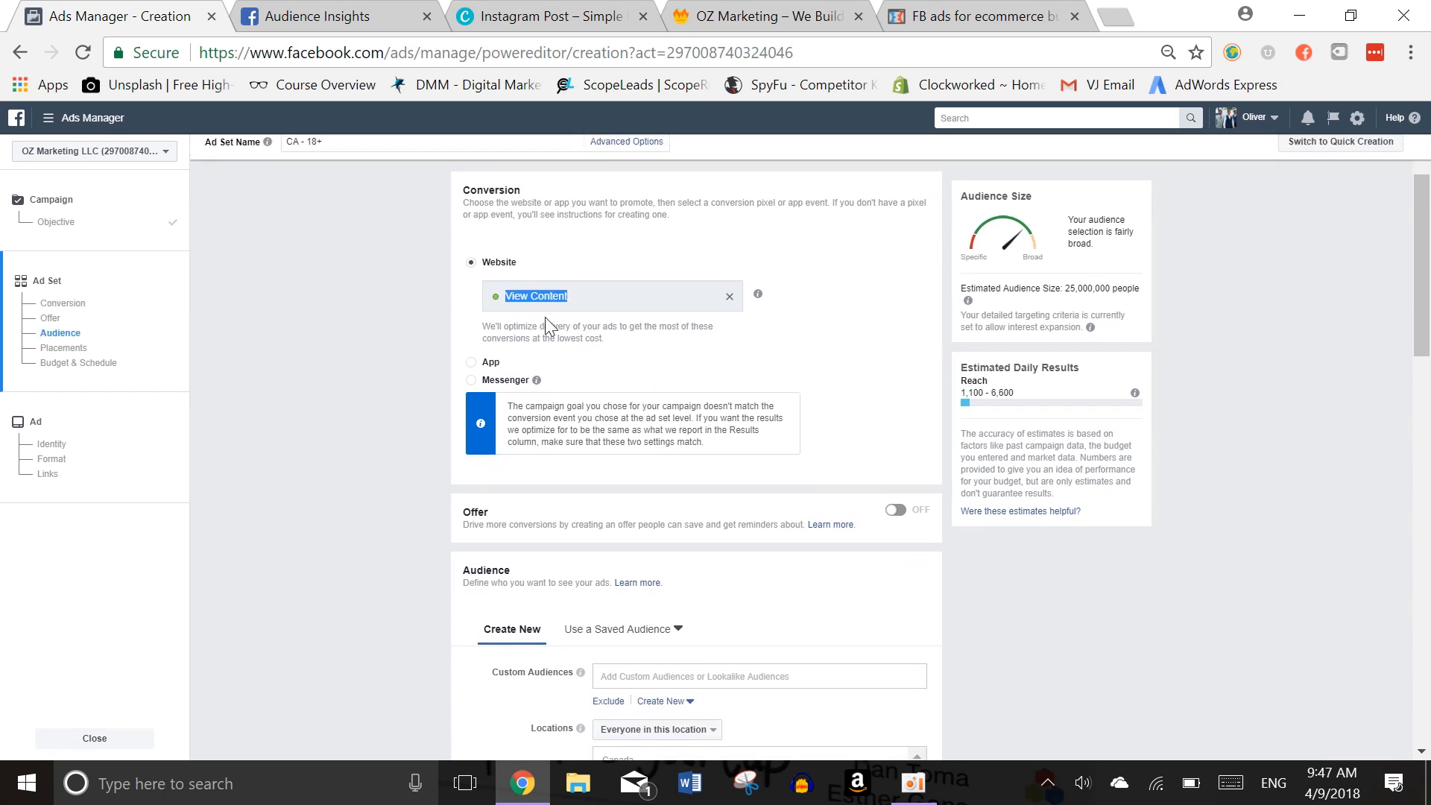
pyautogui.scroll(-2, 585, 313)
pyautogui.scroll(-4, 687, 534)
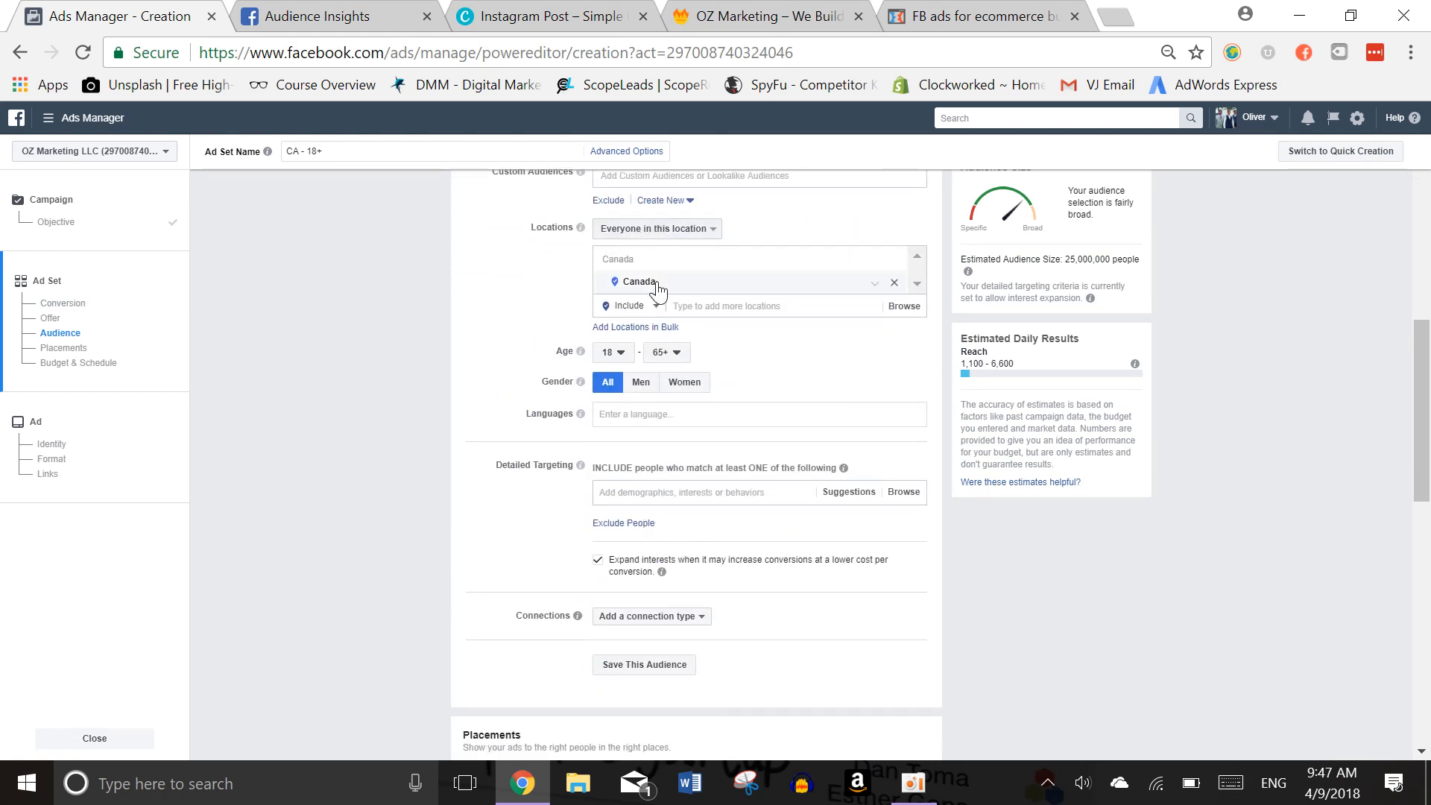
pyautogui.scroll(2, 656, 291)
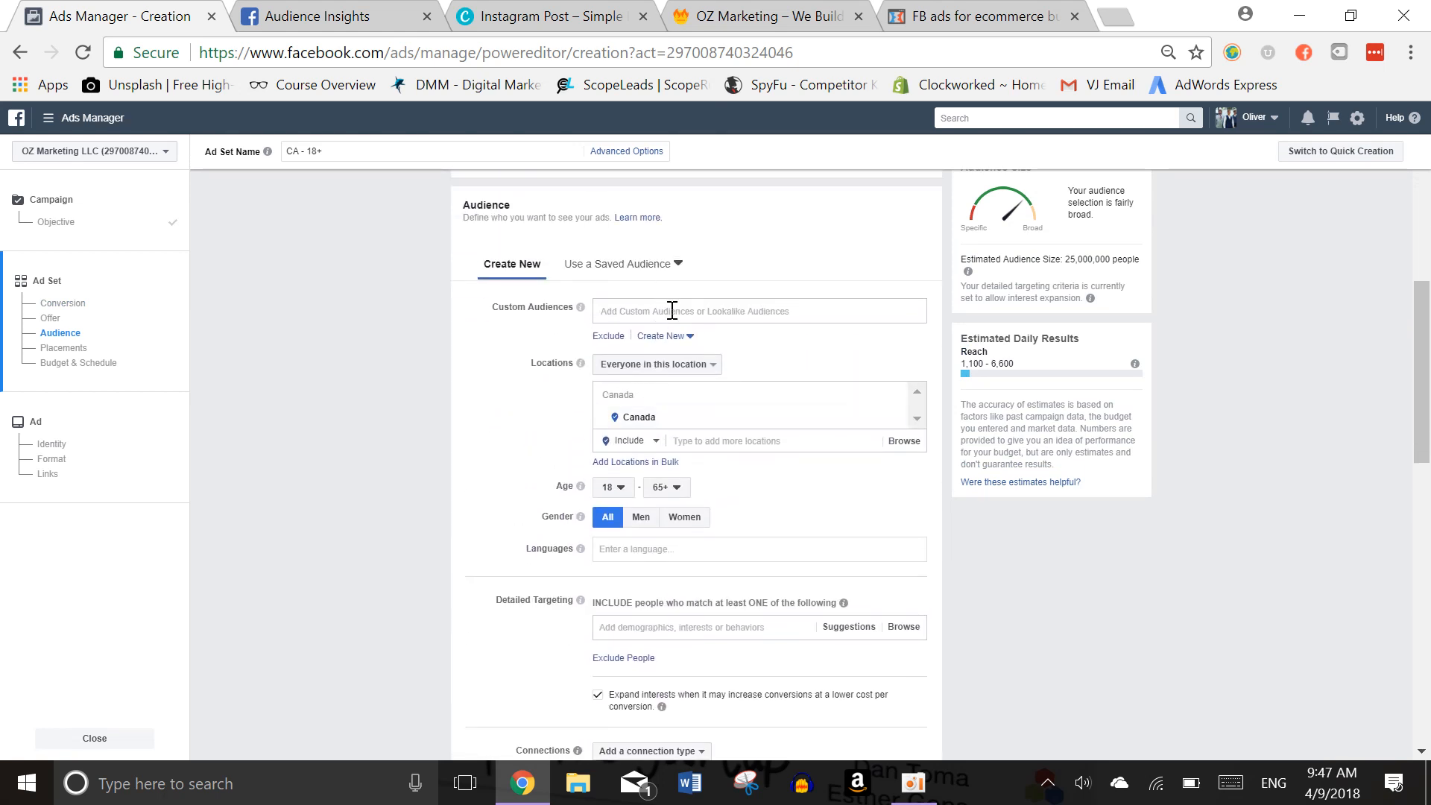
pyautogui.click(675, 264)
pyautogui.click(628, 333)
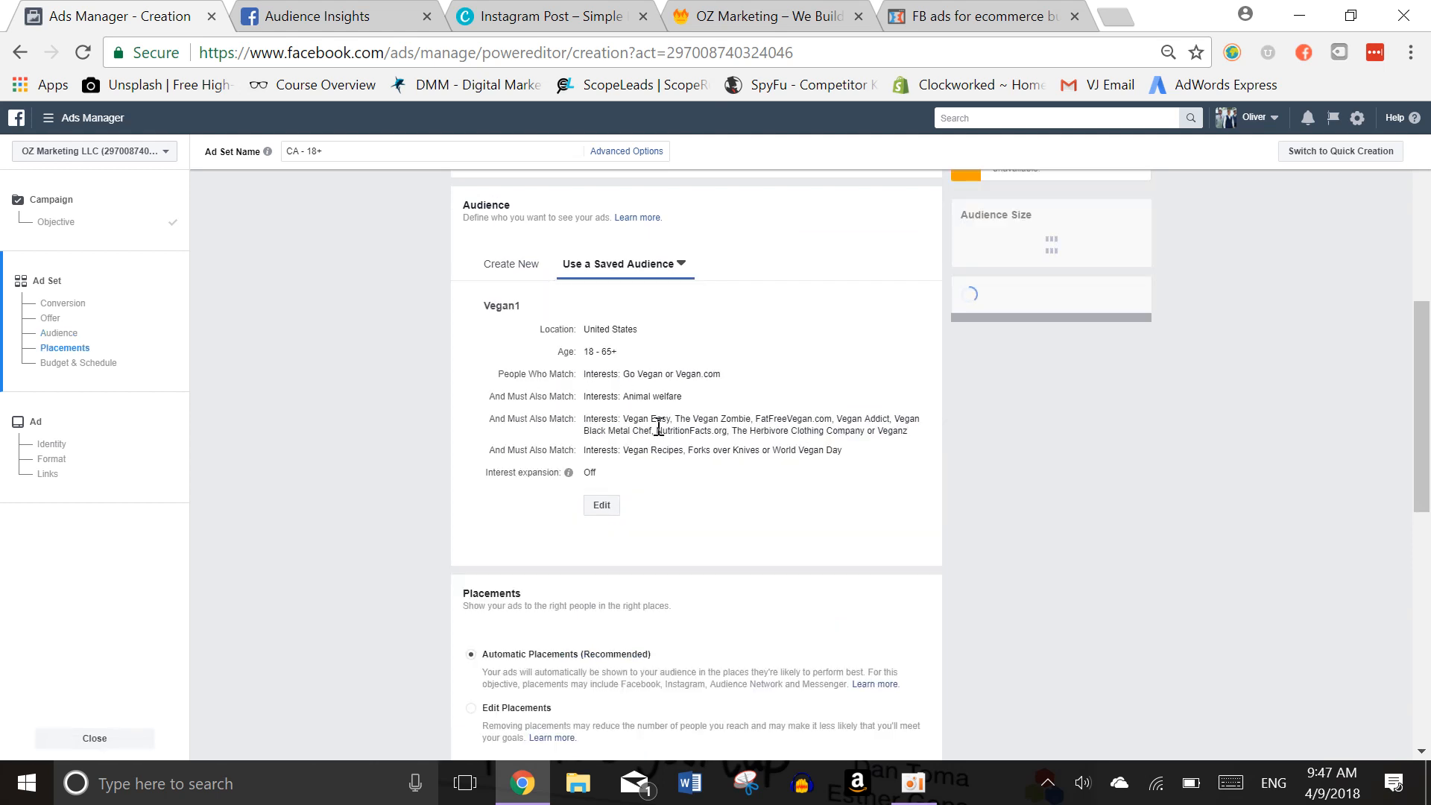
# Edit the placements to exclude Instant Articles, Audience Network and Messenger, and limit mobile delivery to Wi-Fi connections
pyautogui.scroll(-3, 635, 574)
pyautogui.click(537, 464)
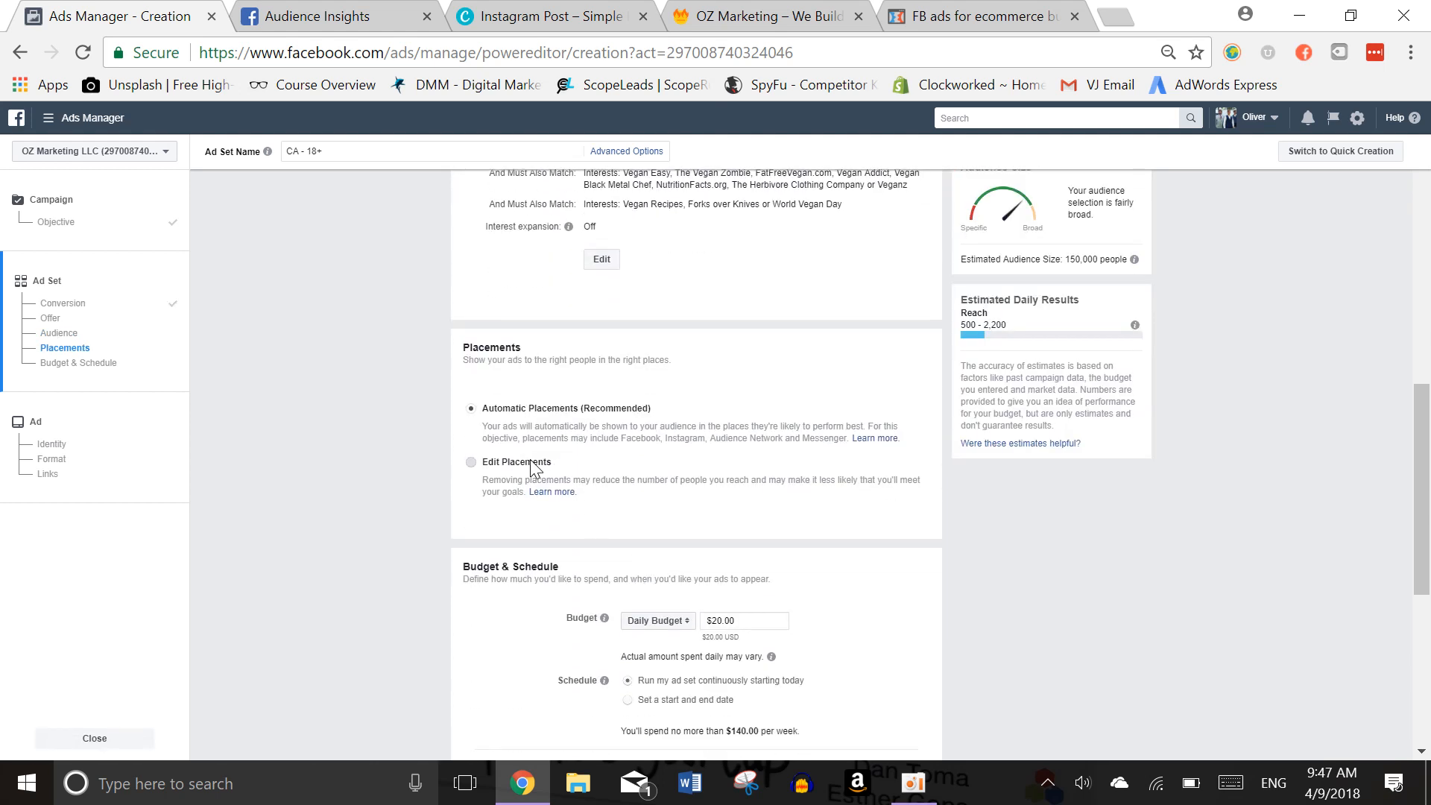
pyautogui.scroll(-3, 597, 633)
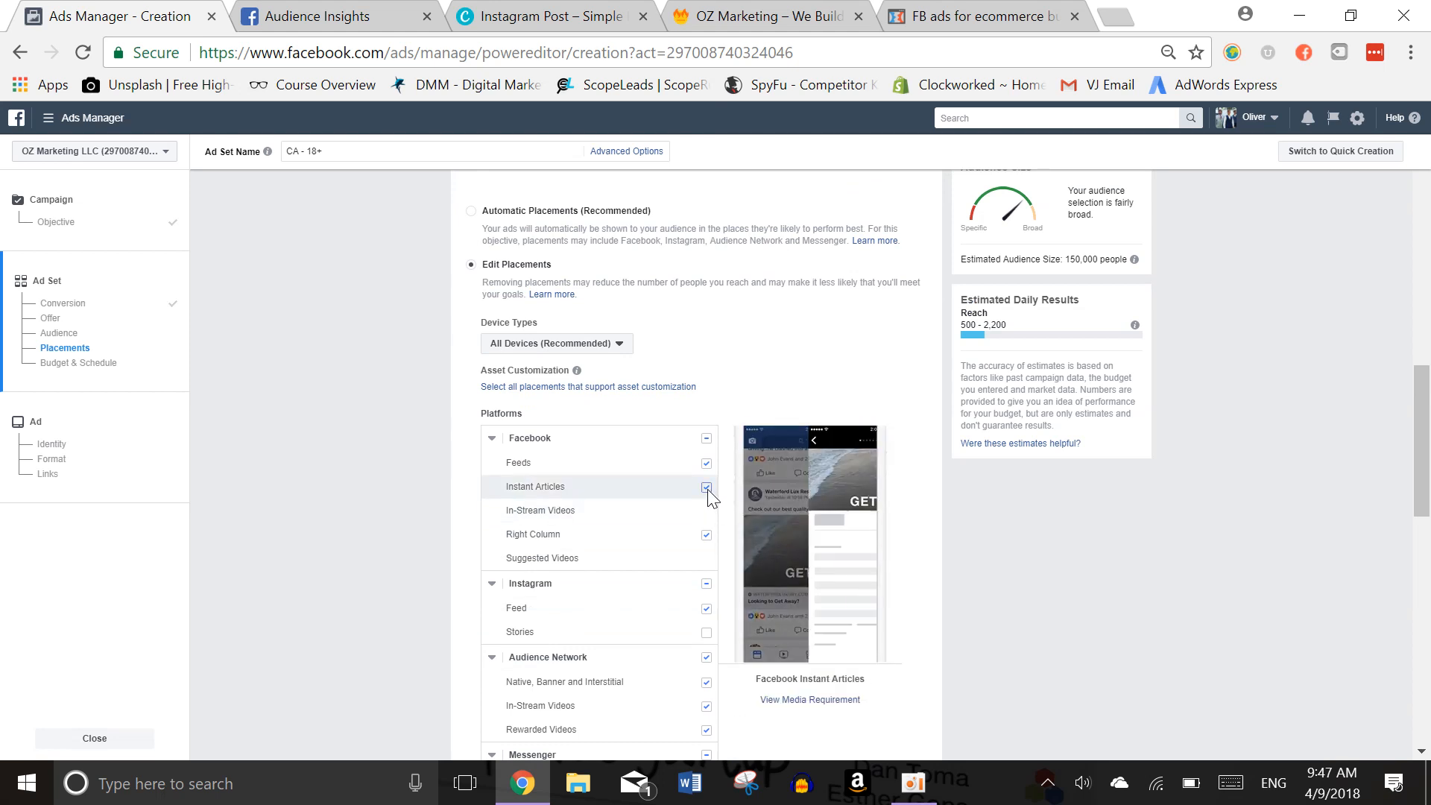
pyautogui.click(707, 488)
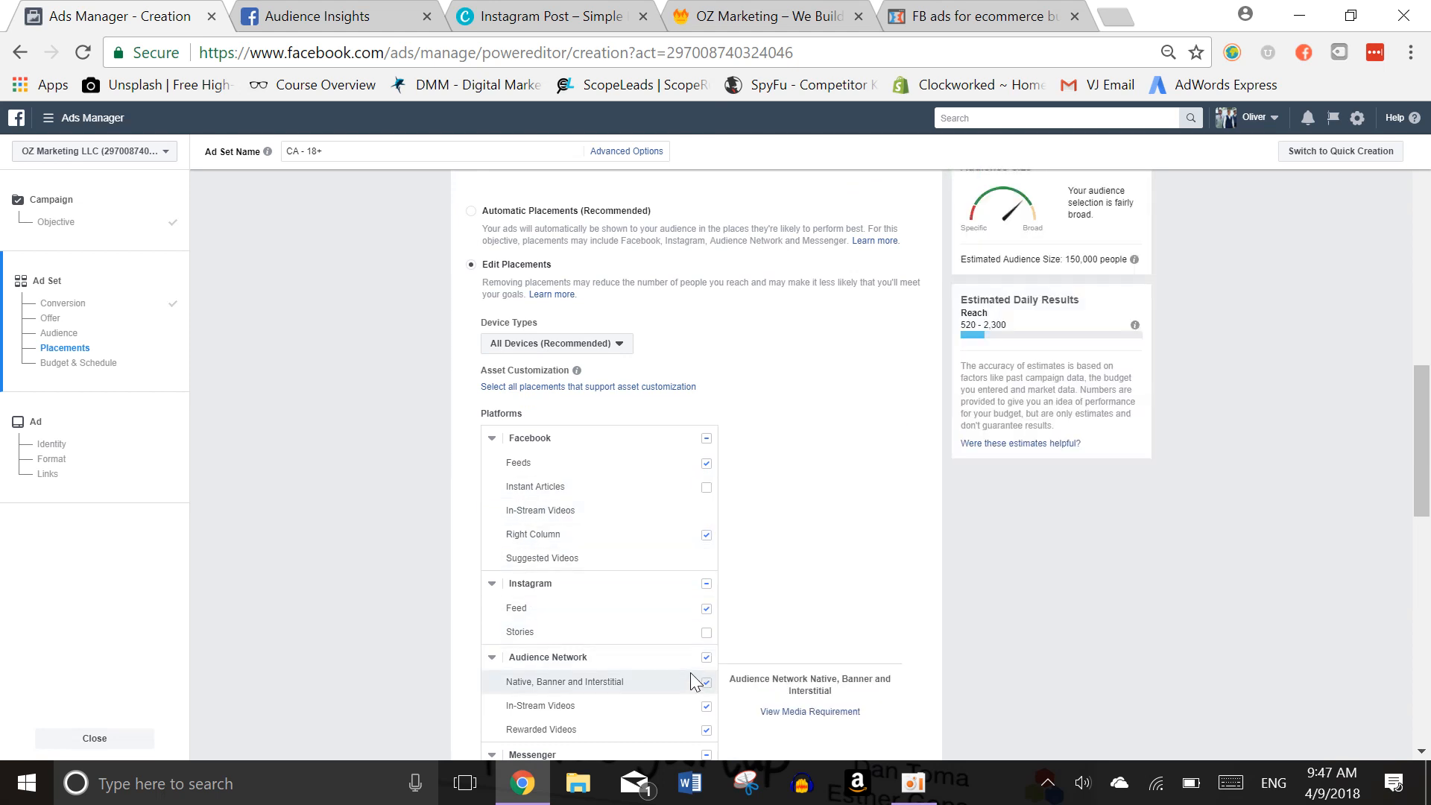
pyautogui.click(706, 657)
pyautogui.scroll(-7, 708, 659)
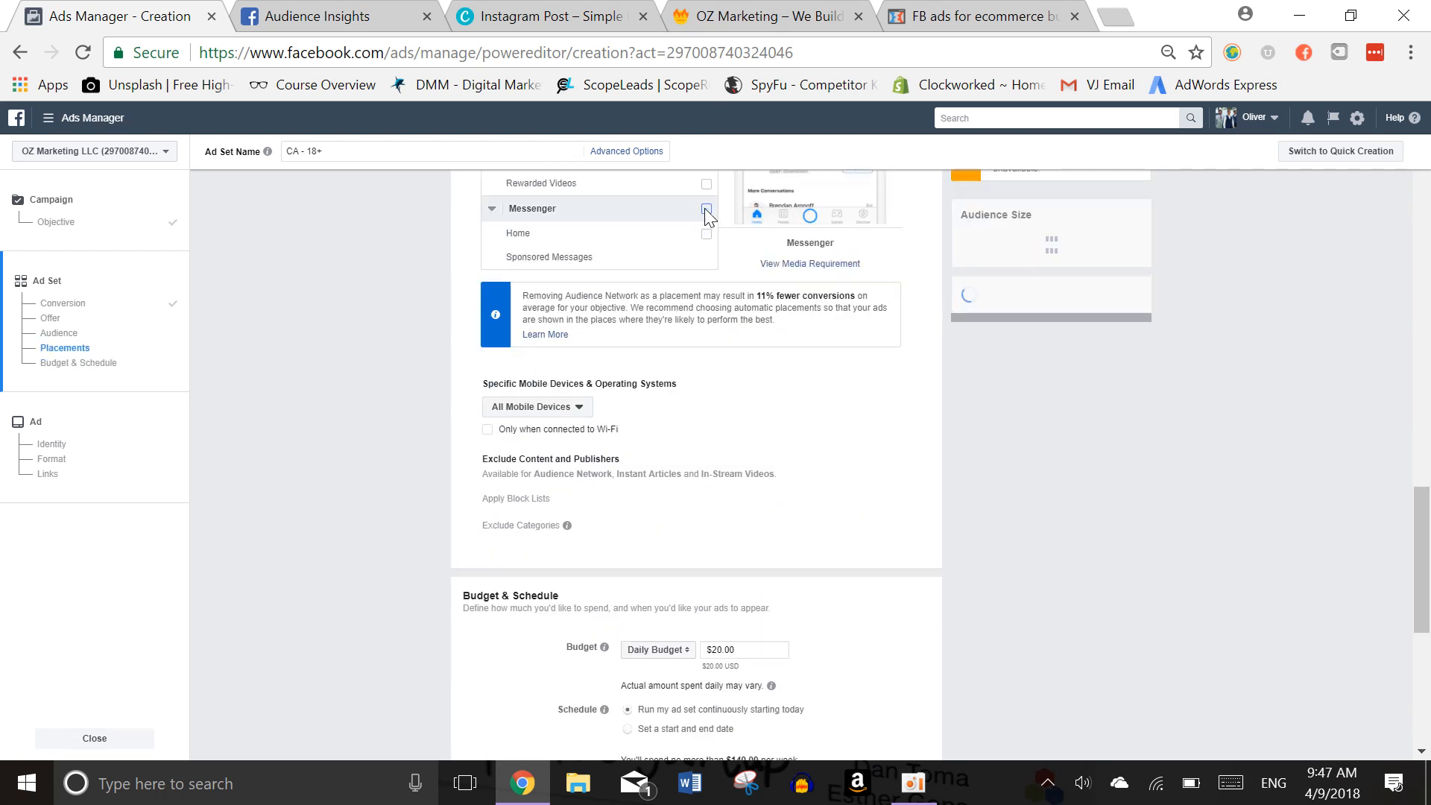
pyautogui.click(705, 209)
pyautogui.click(488, 431)
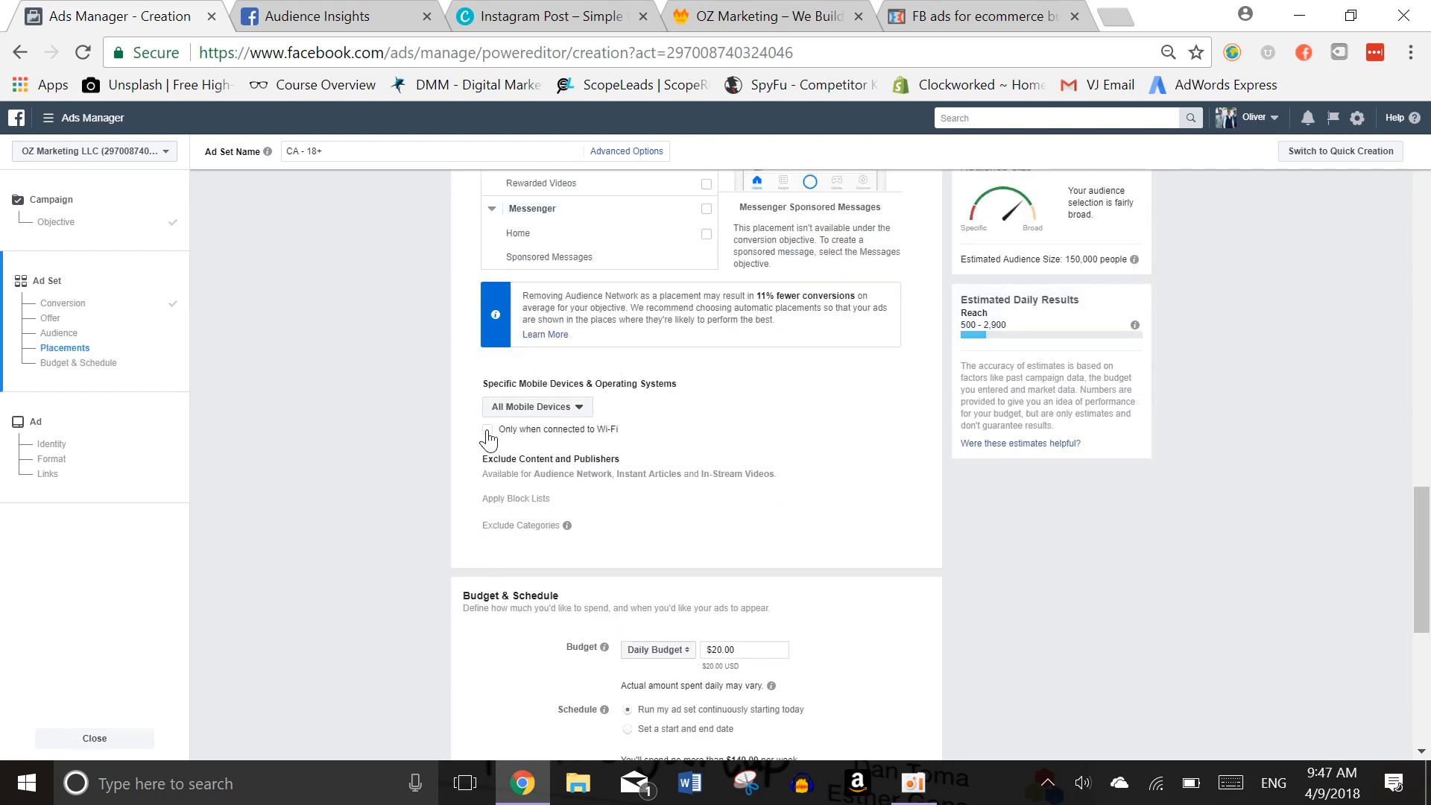
# Set the conversion ad set's daily budget to $10
pyautogui.doubleClick(751, 389)
pyautogui.write('10')
pyautogui.click(848, 425)
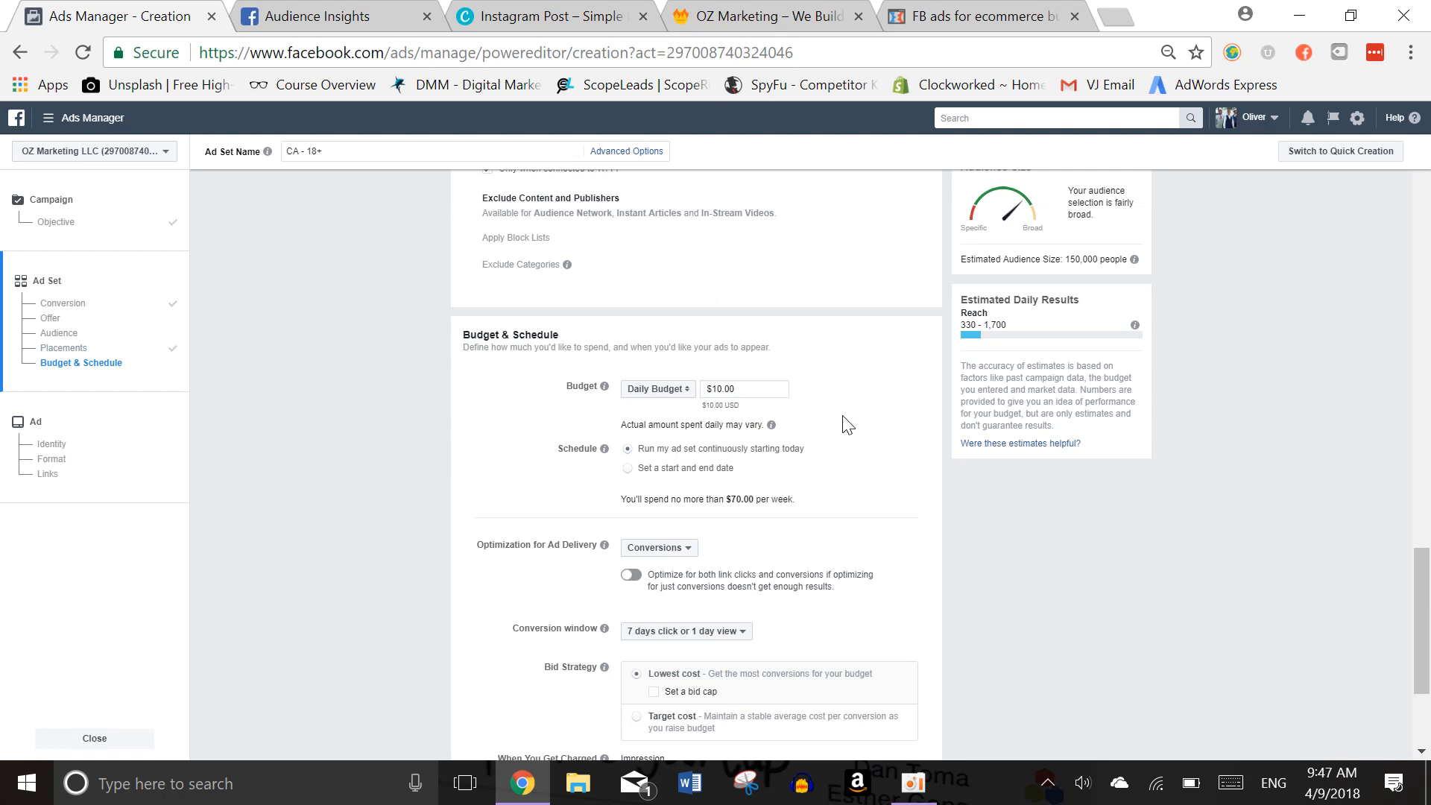
# Schedule the ad set with start and end dates, starting Apr 10, 2018 at 12:00 AM
pyautogui.scroll(-1, 848, 422)
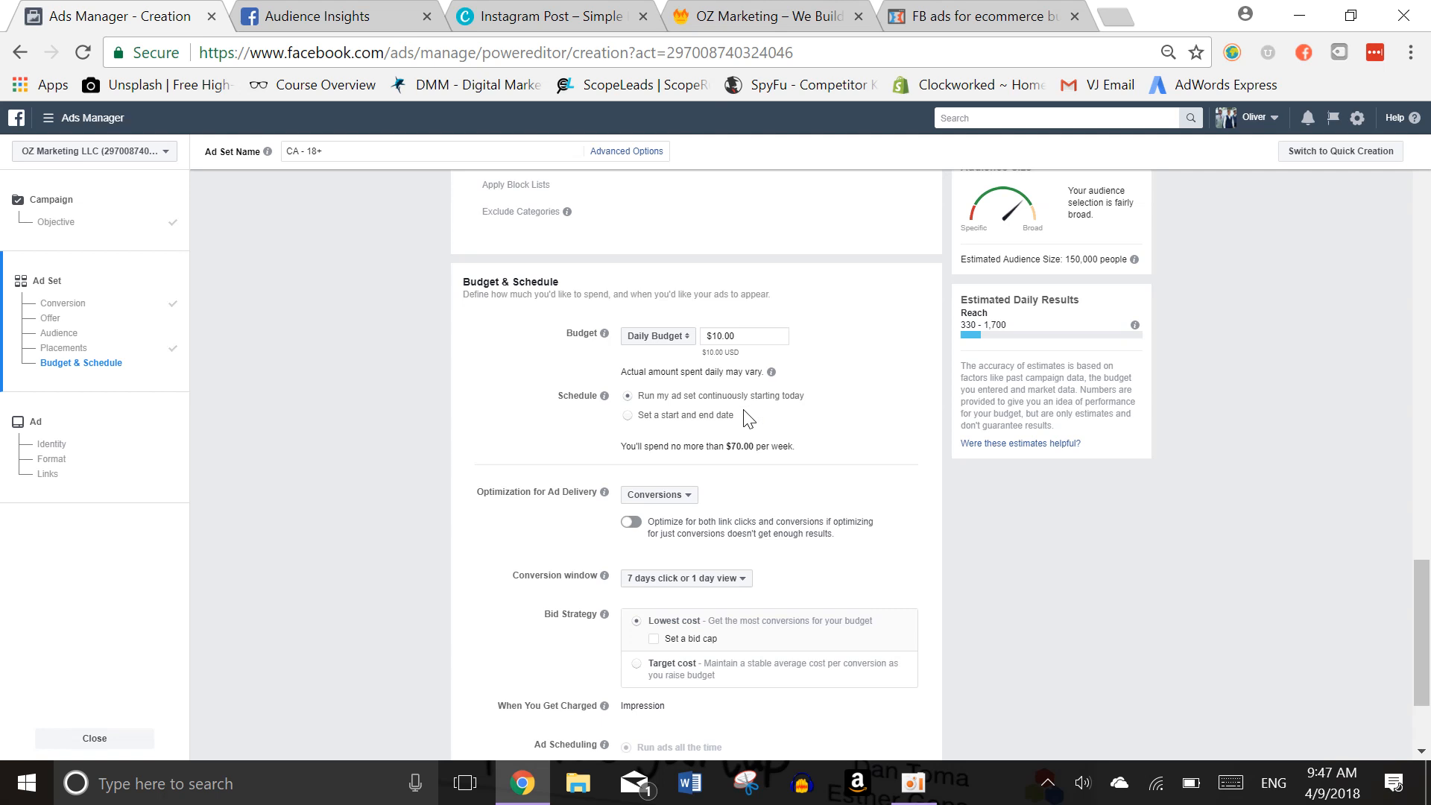
pyautogui.click(695, 416)
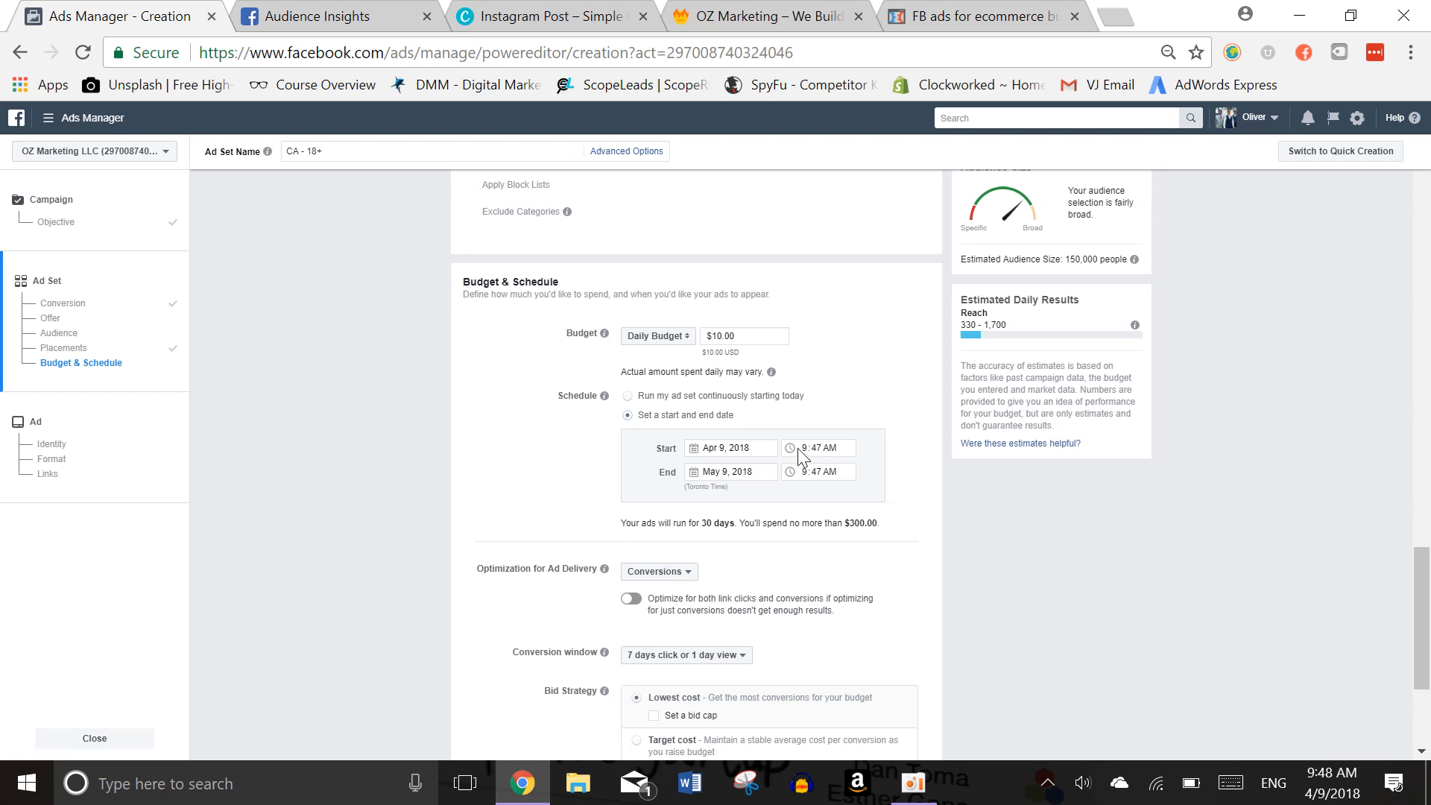
pyautogui.click(696, 447)
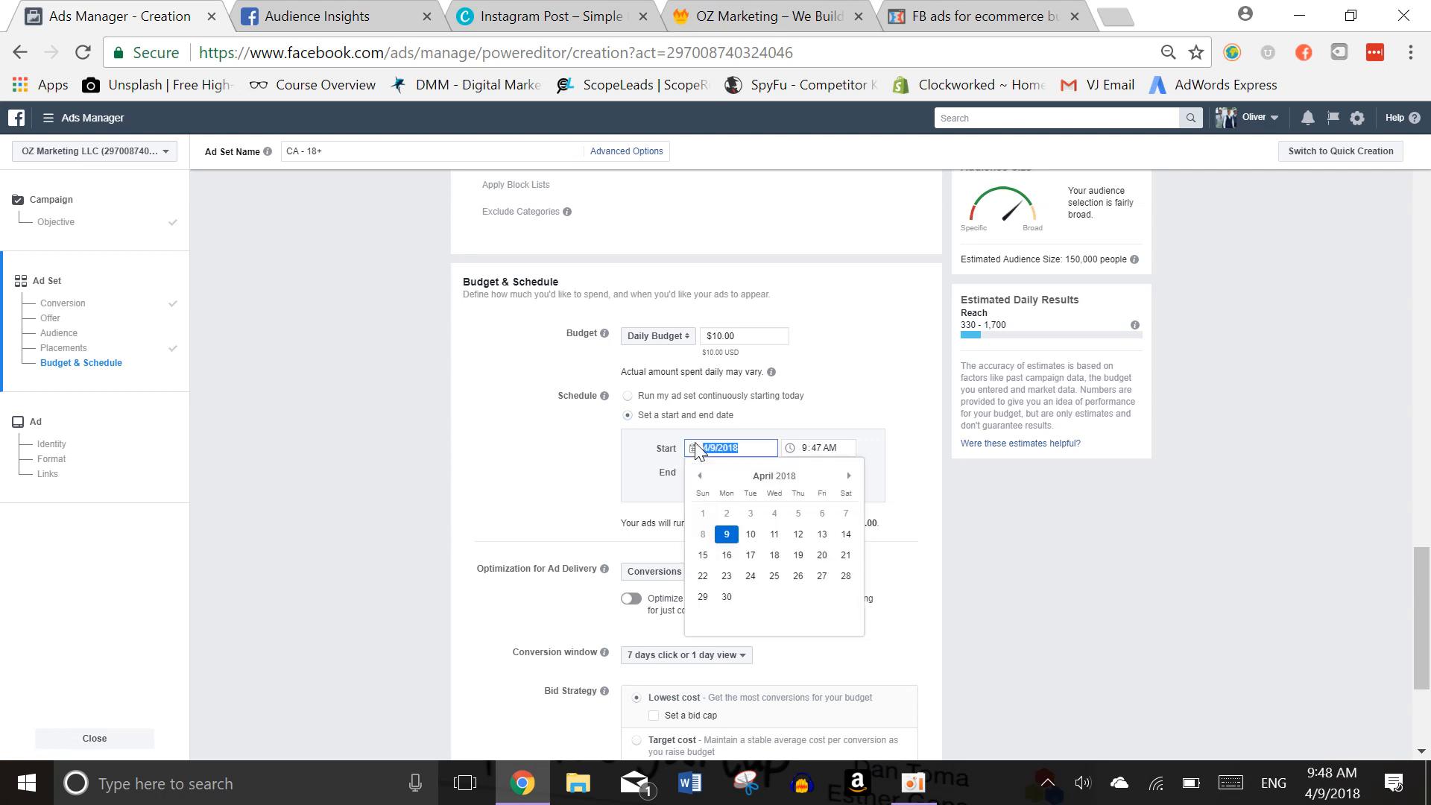
pyautogui.click(751, 534)
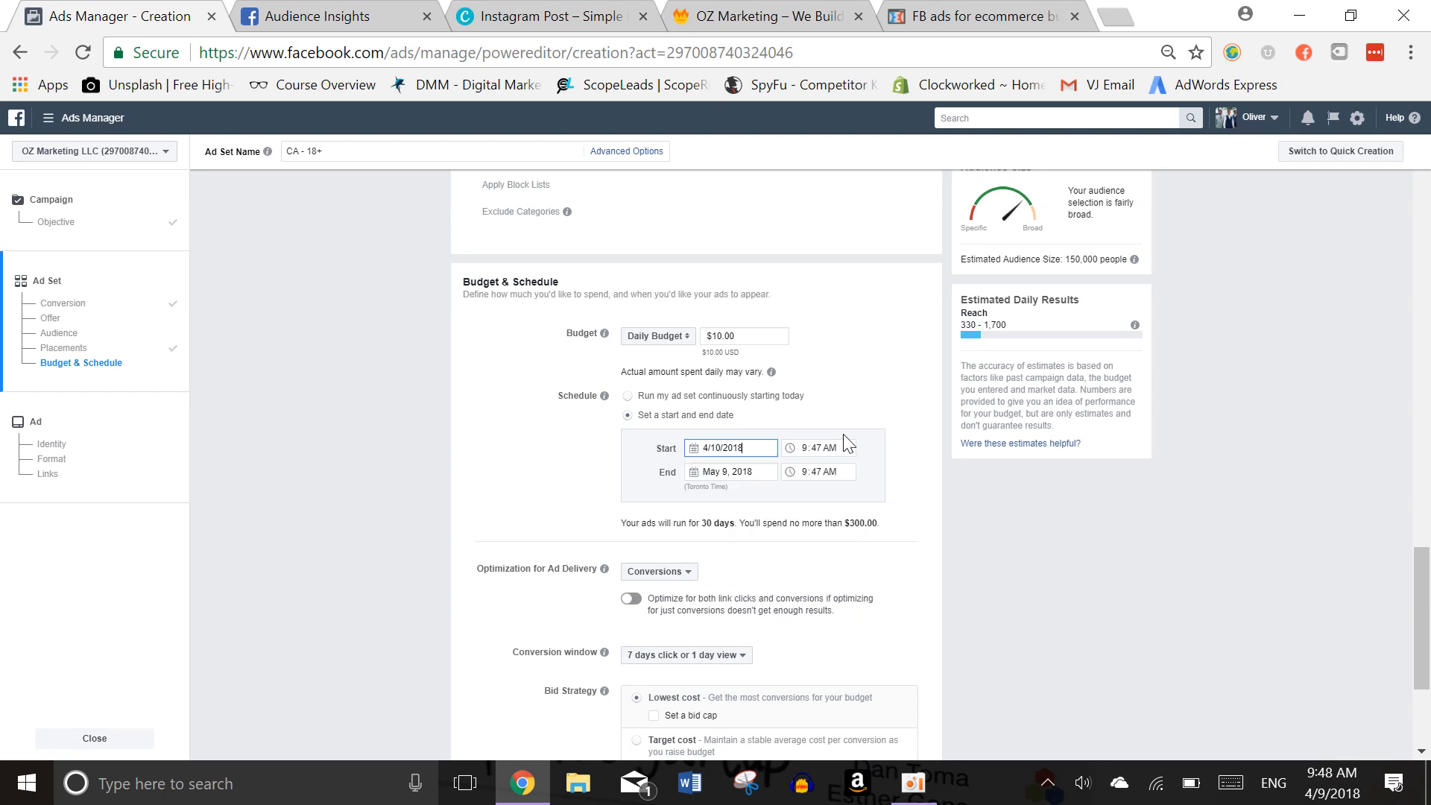
pyautogui.click(806, 450)
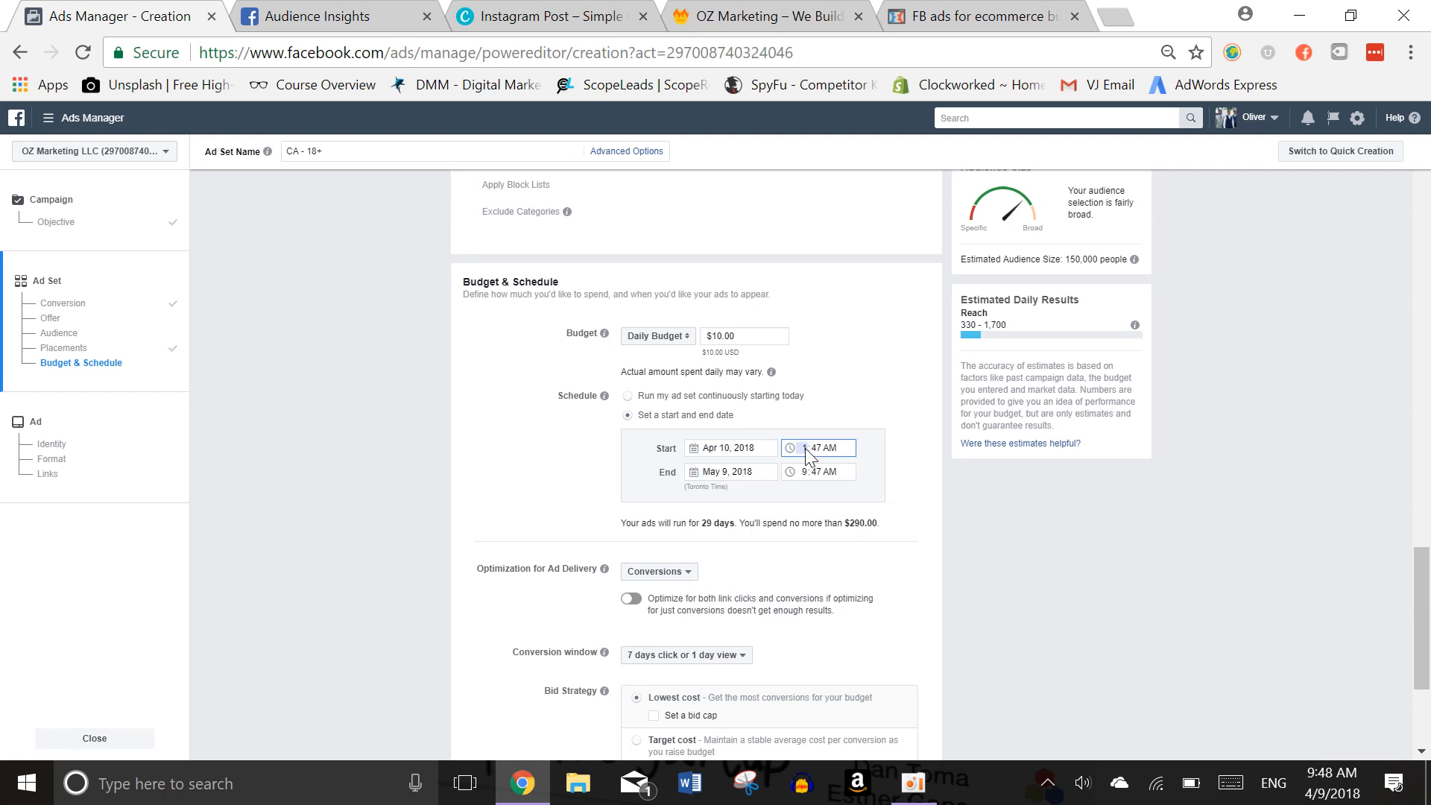
pyautogui.press('Tab')
pyautogui.write('00')
pyautogui.click(981, 484)
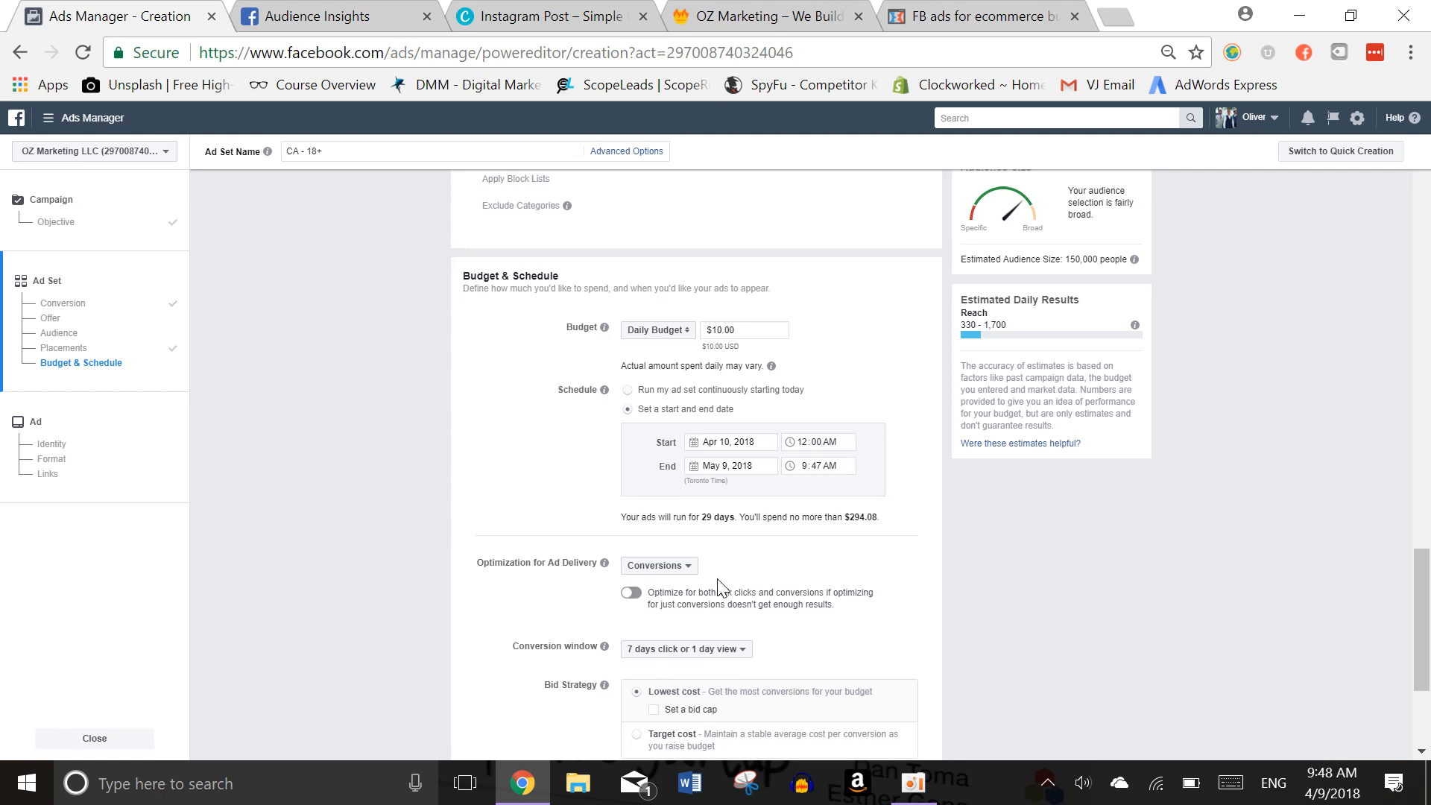
# Set the conversion window to 1 day click
pyautogui.scroll(-2, 717, 578)
pyautogui.click(738, 546)
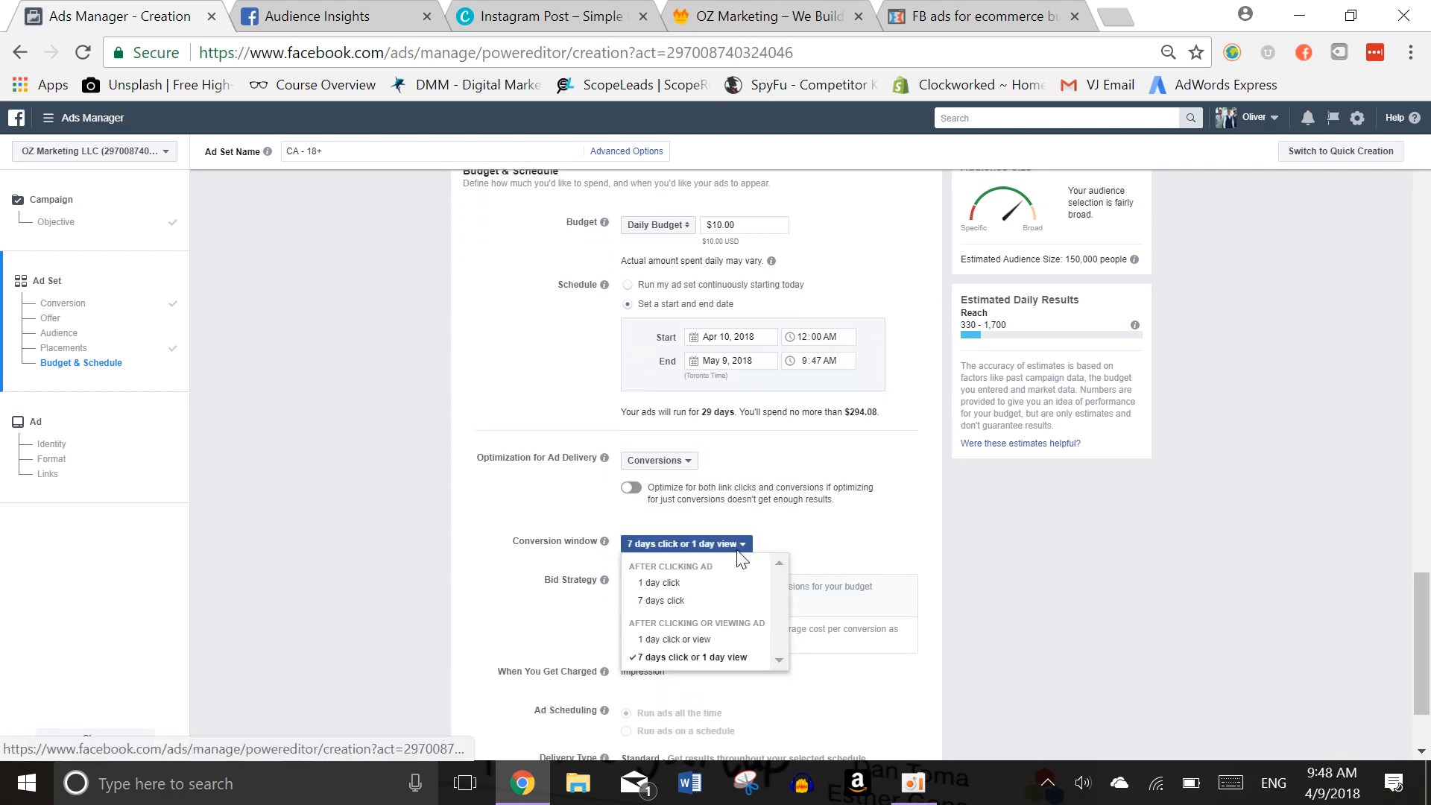
pyautogui.click(662, 583)
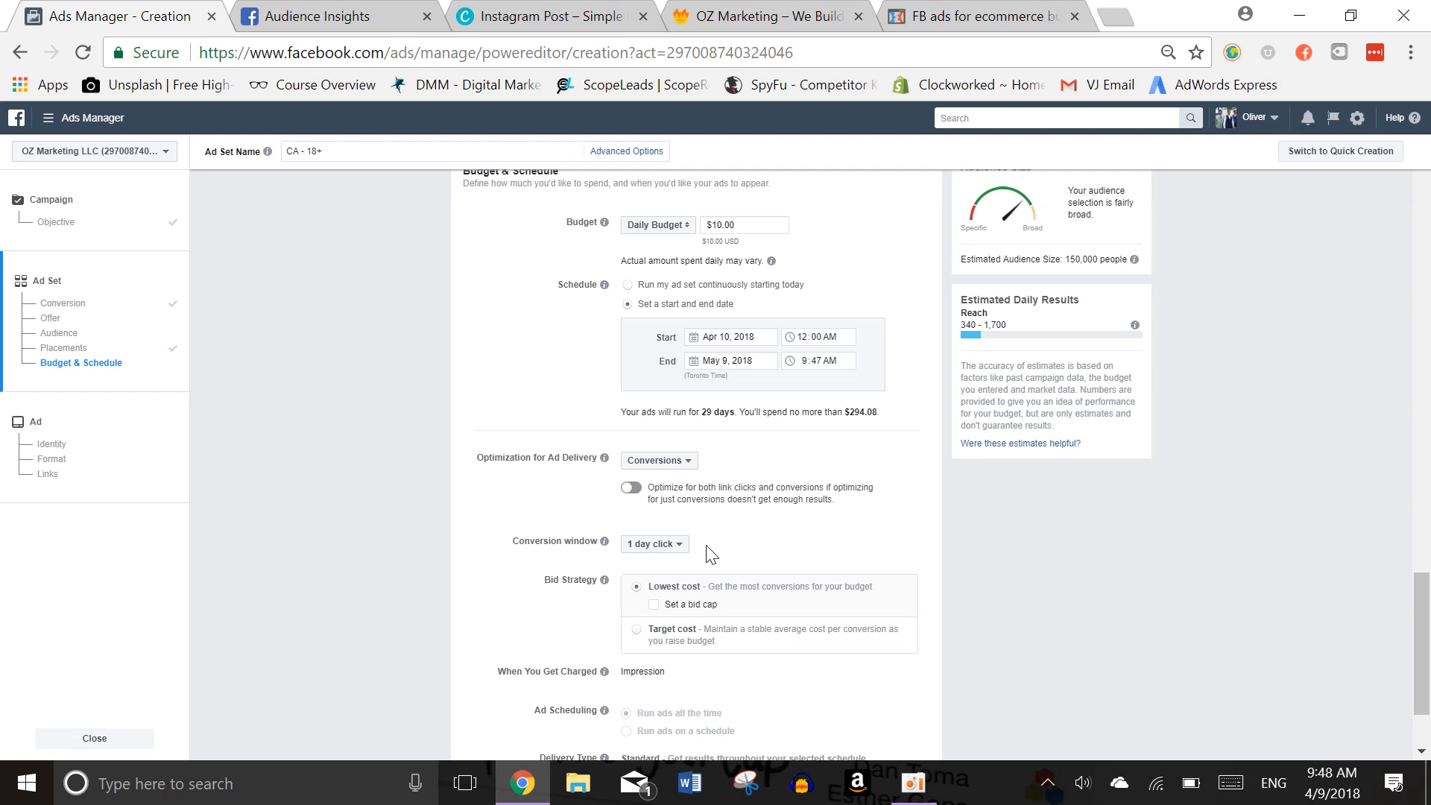
pyautogui.click(659, 545)
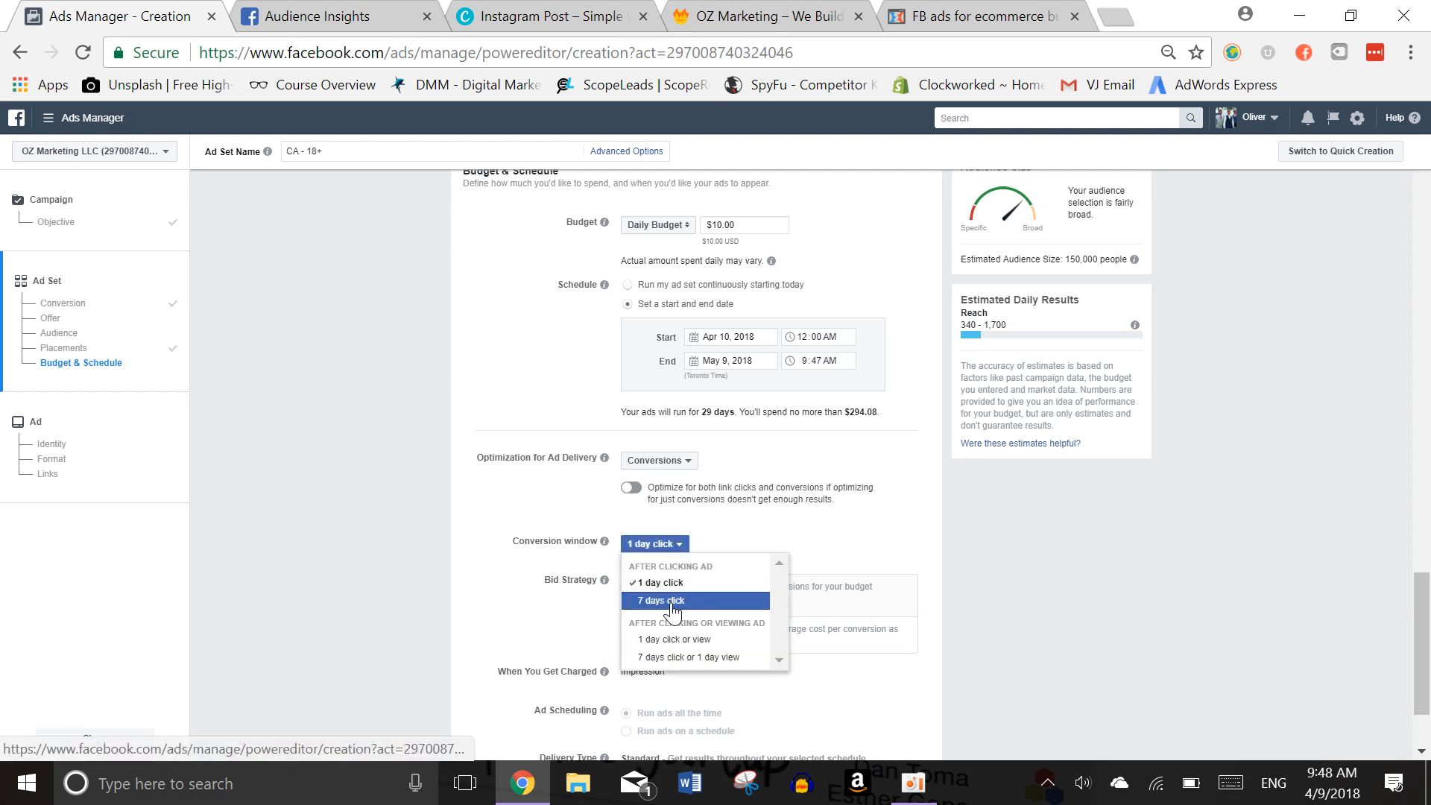
pyautogui.click(772, 527)
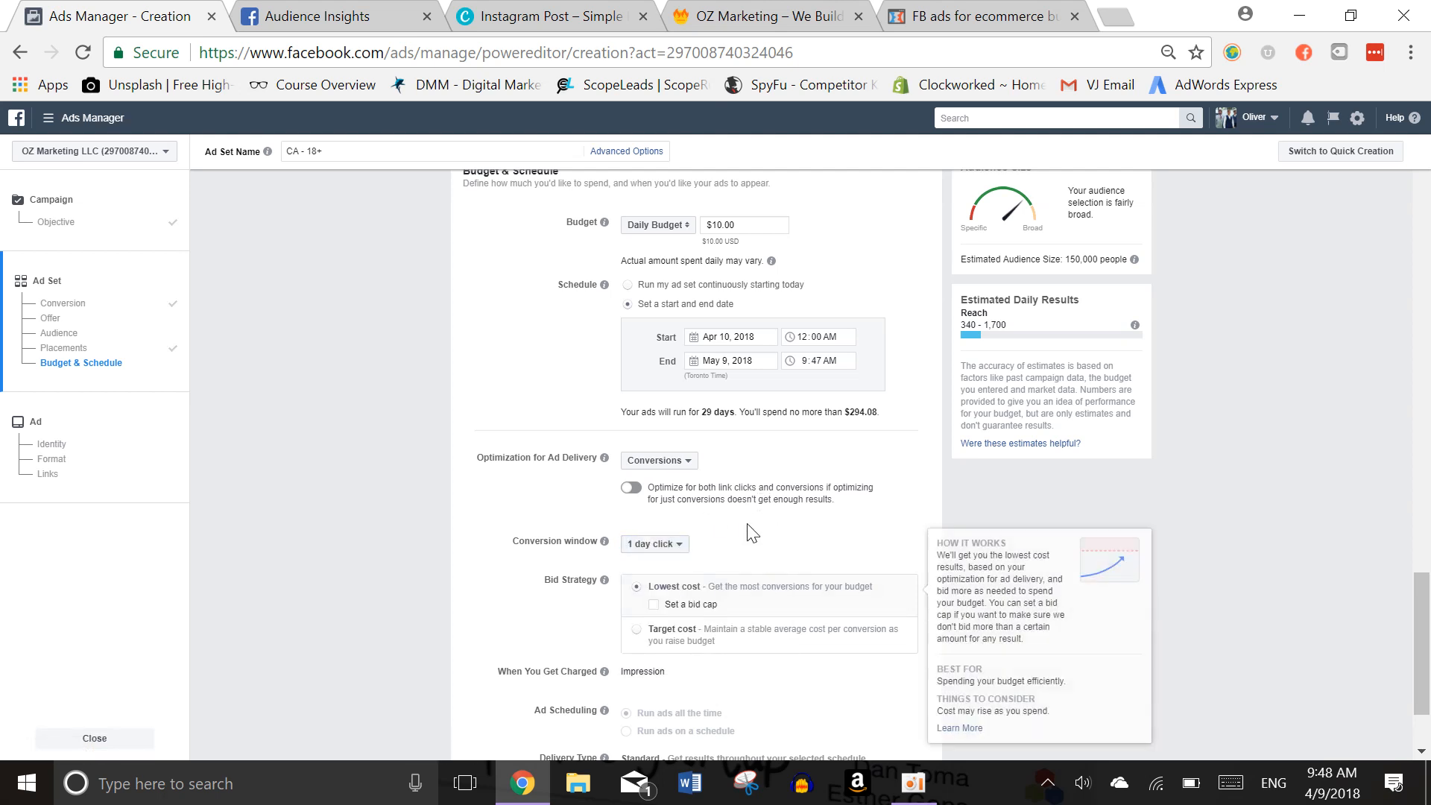
# Enable a bid cap under the Lowest cost bid strategy, keeping it at $5.00 per conversion
pyautogui.scroll(-2, 756, 559)
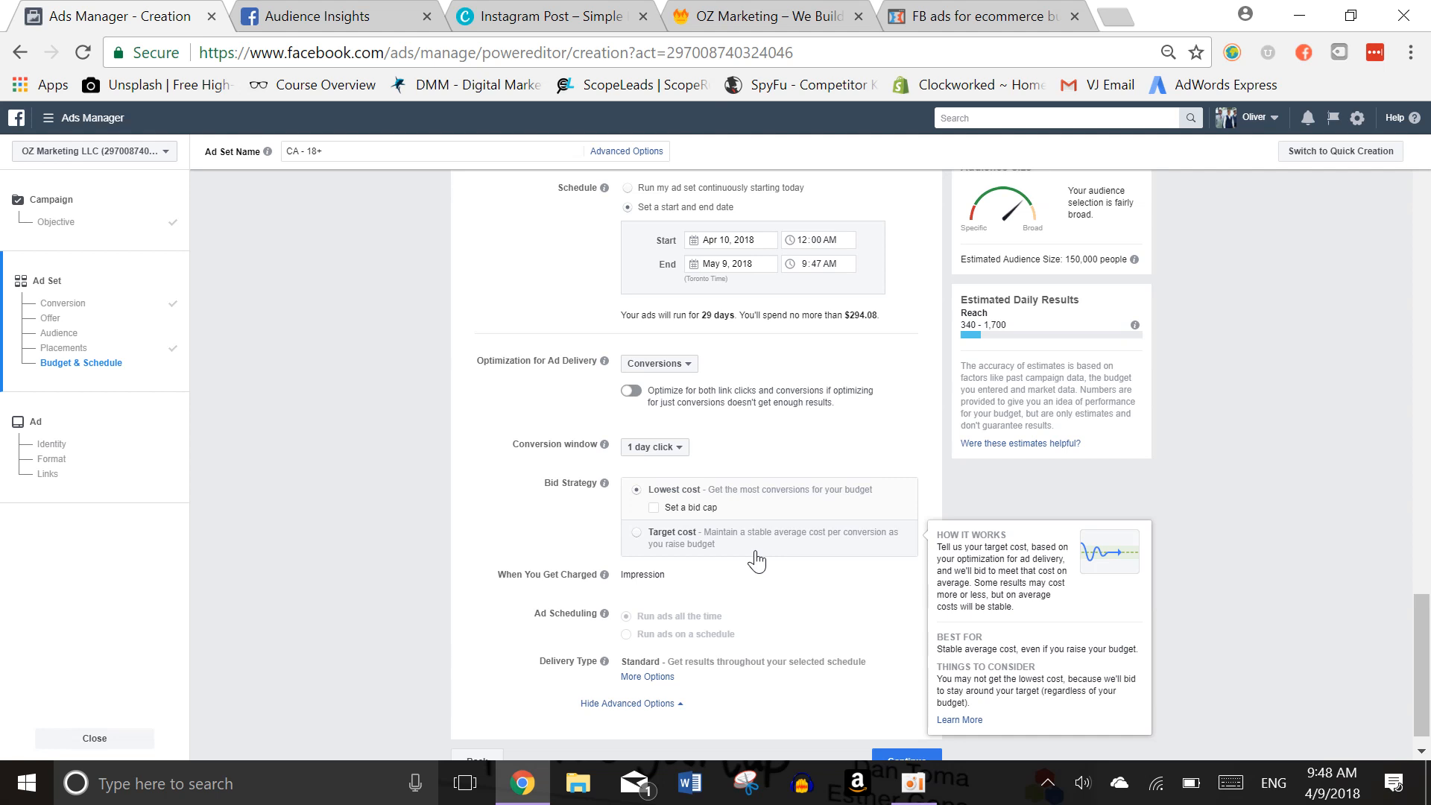
pyautogui.click(671, 506)
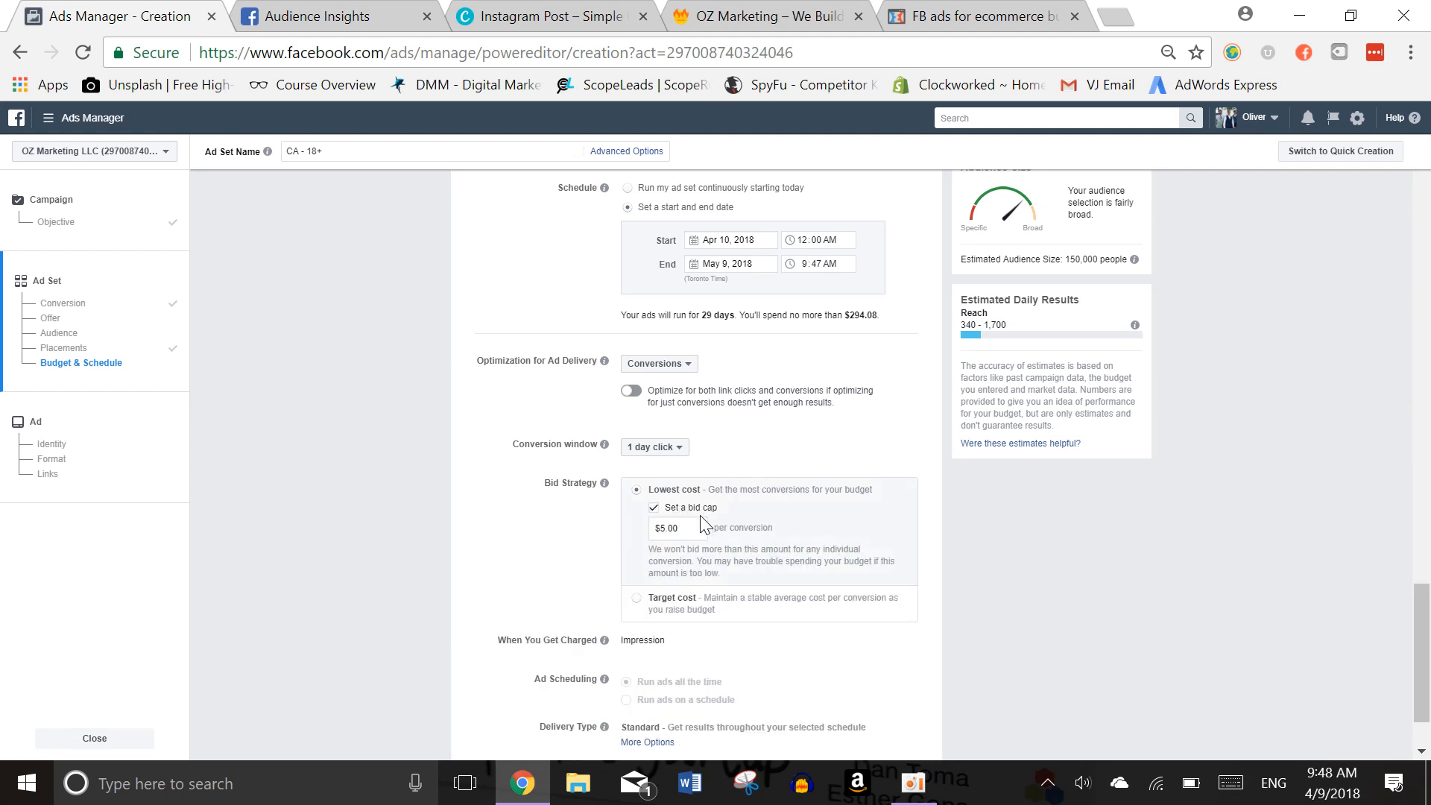
pyautogui.click(671, 507)
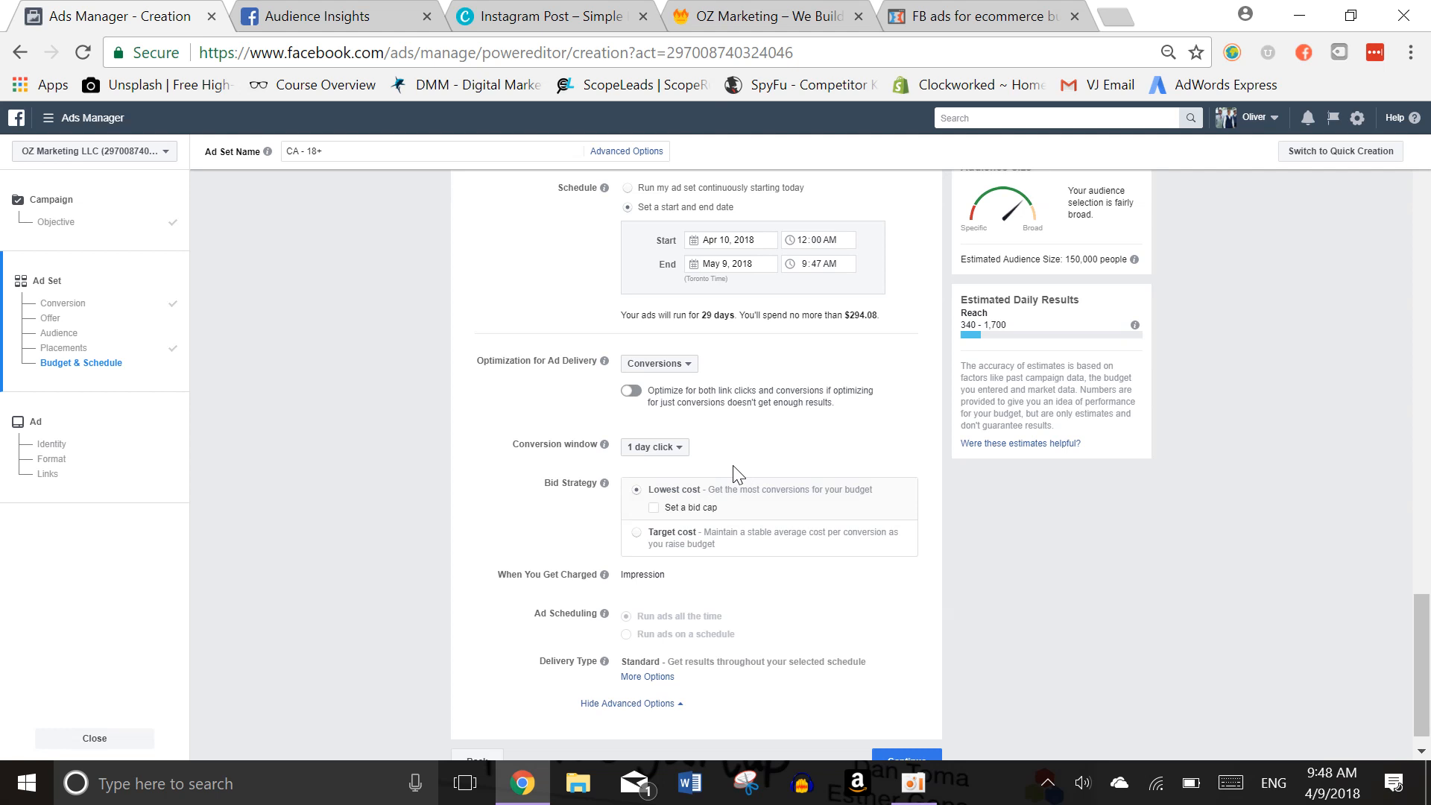
pyautogui.click(678, 510)
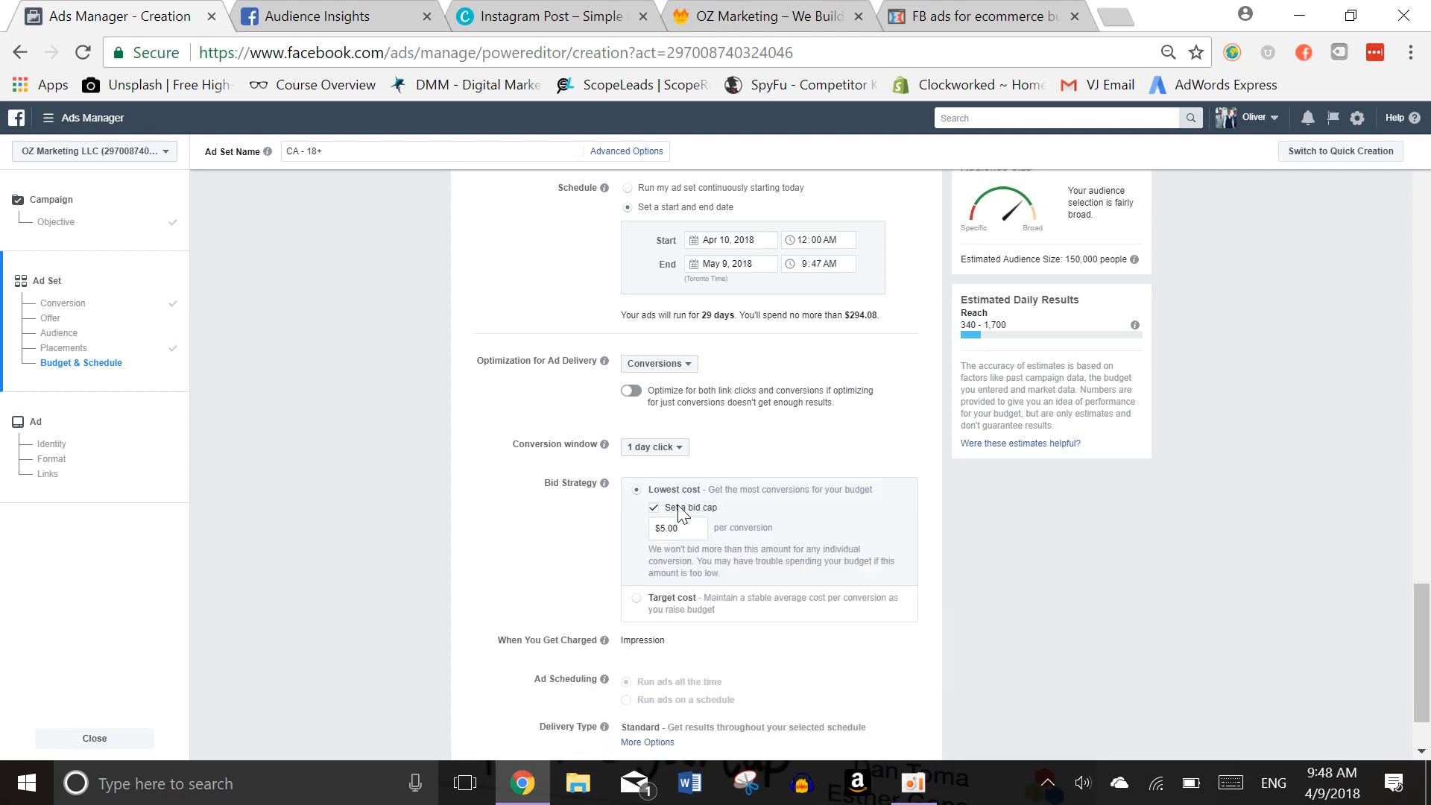
pyautogui.tripleClick(682, 526)
pyautogui.write('1')
pyautogui.press('BackSpace')
pyautogui.click(772, 457)
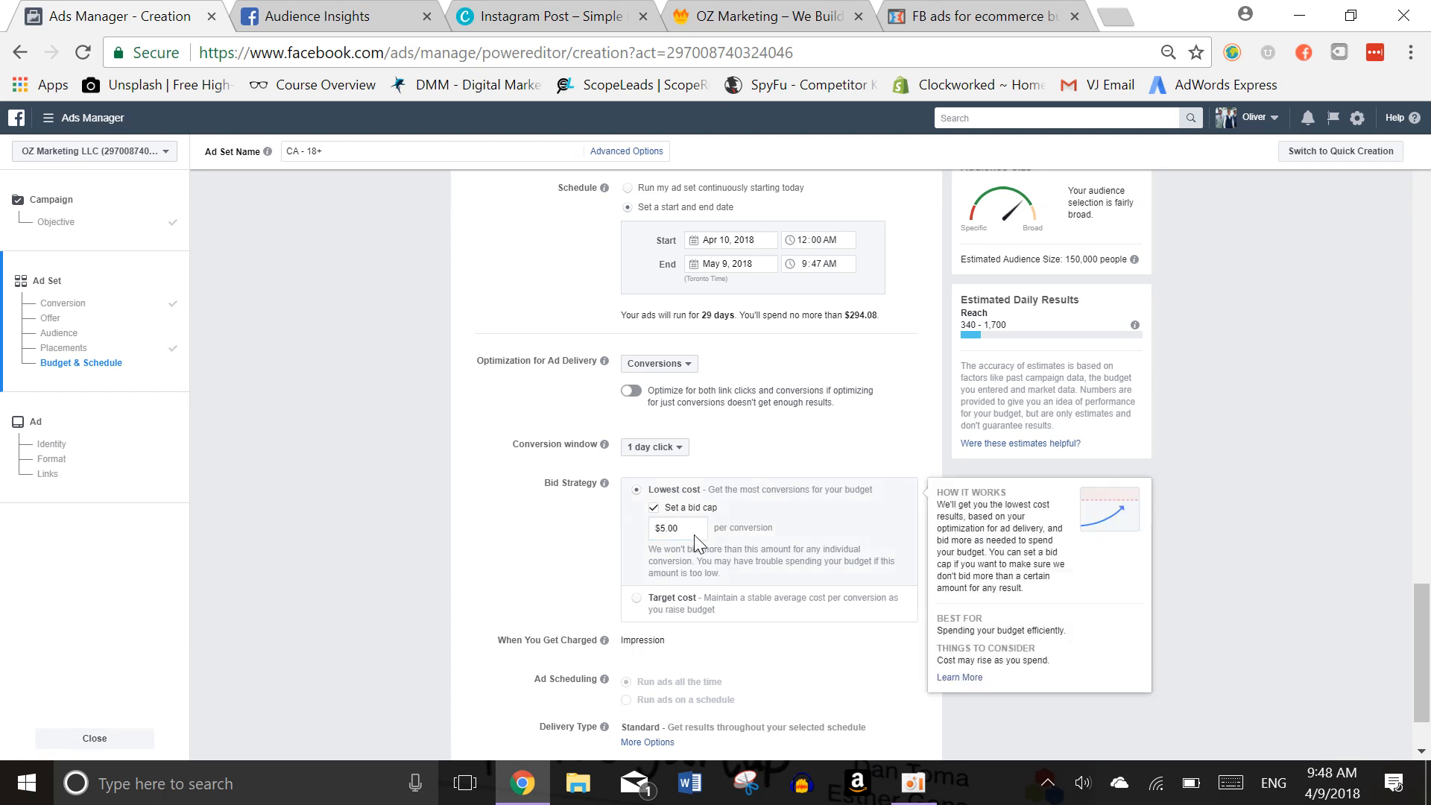
# Remove the bid cap from the Lowest cost bid strategy and continue to the ad setup
pyautogui.click(661, 507)
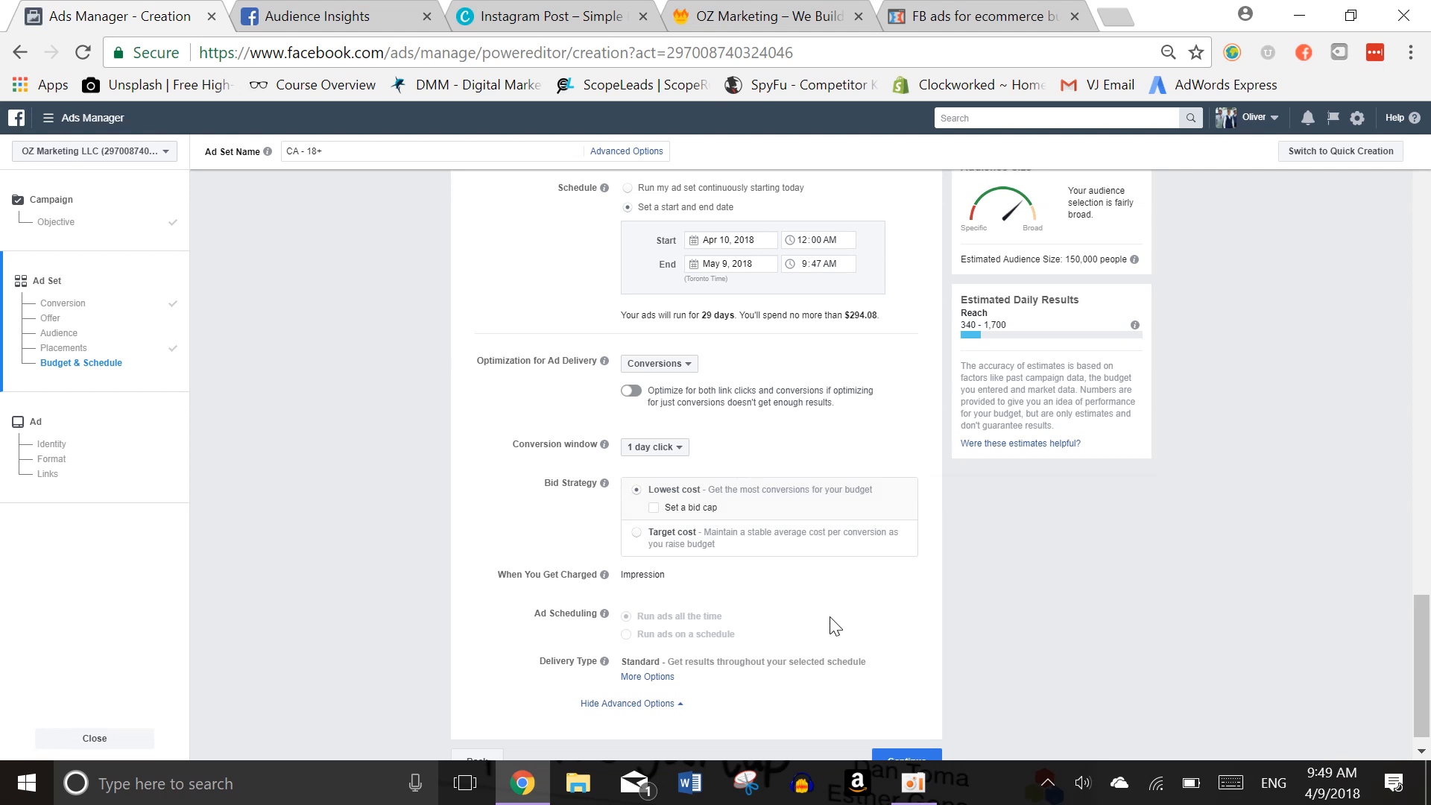
pyautogui.scroll(-1, 835, 626)
pyautogui.click(904, 744)
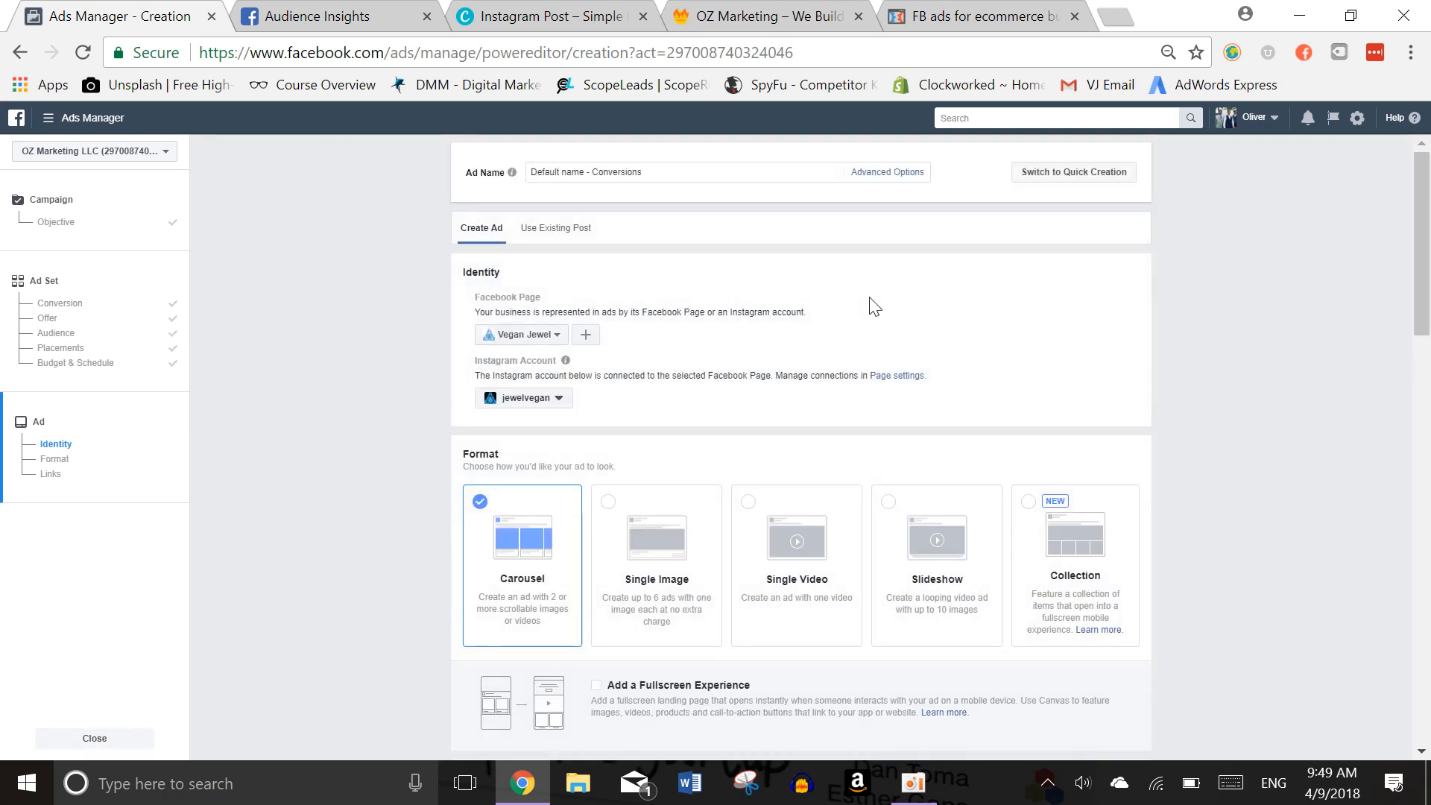
# Choose the Single Image ad format and look through the available call-to-action options
pyautogui.click(671, 550)
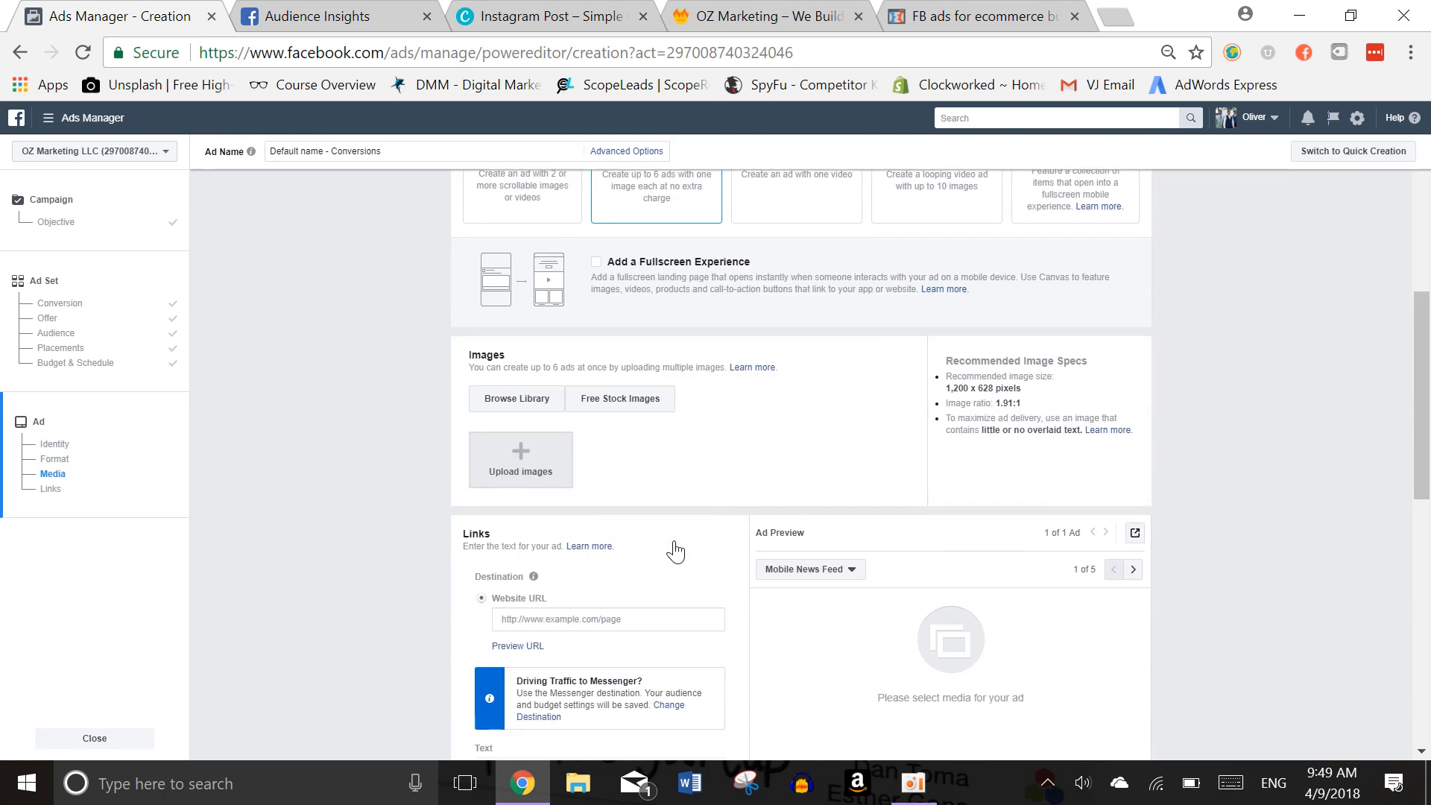
pyautogui.scroll(-4, 559, 526)
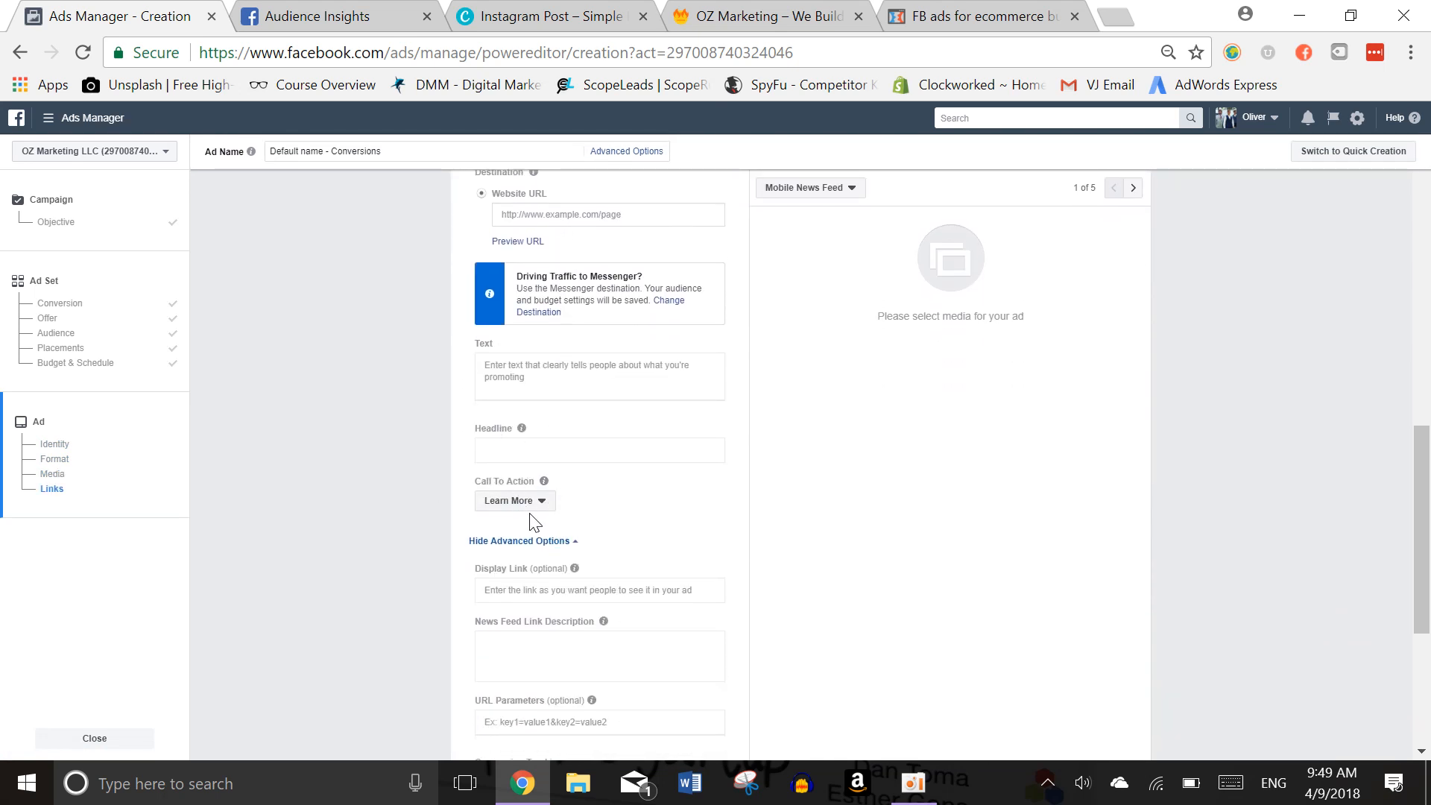
pyautogui.click(527, 503)
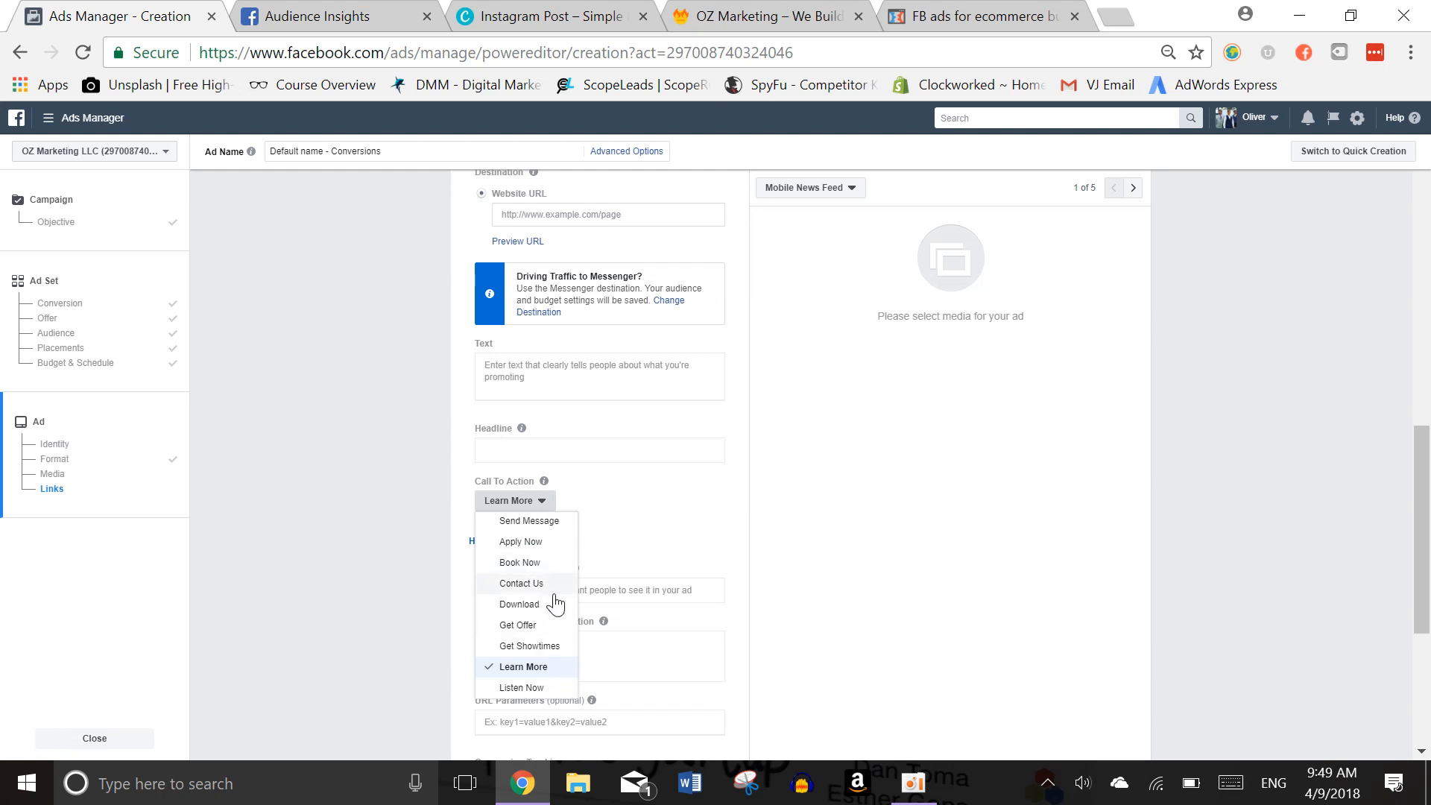
pyautogui.scroll(3, 555, 603)
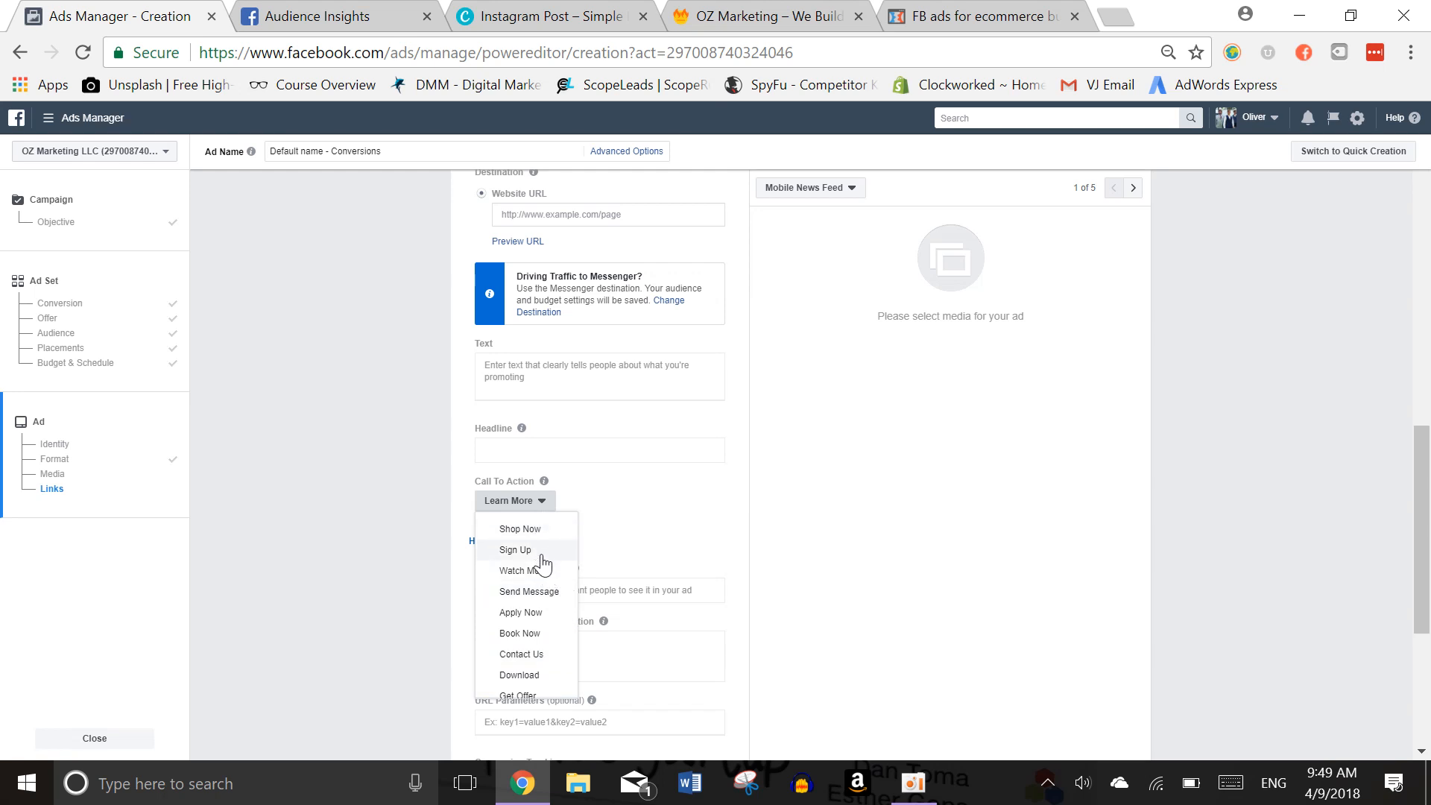
pyautogui.scroll(-1, 546, 647)
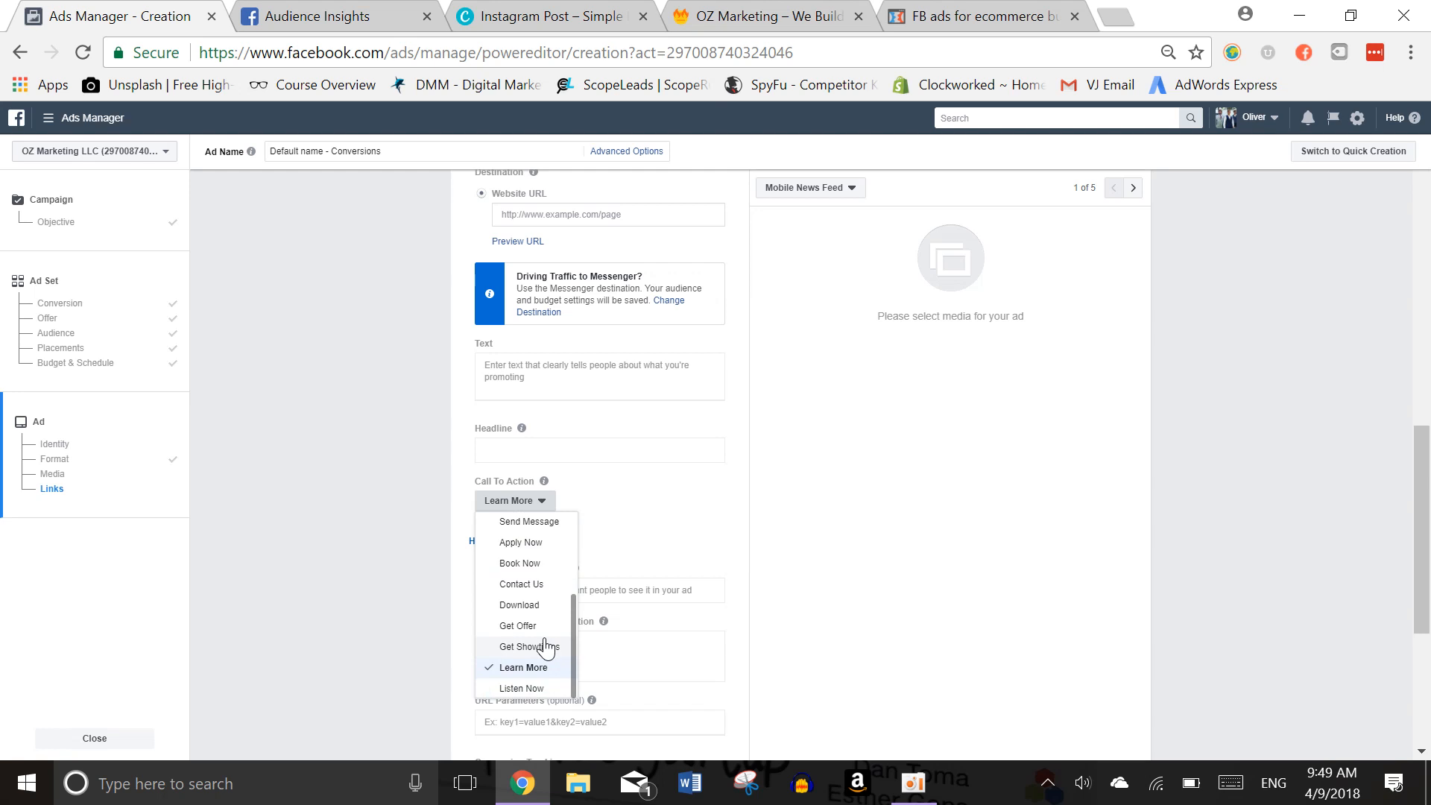
pyautogui.scroll(2, 546, 647)
pyautogui.scroll(-2, 545, 639)
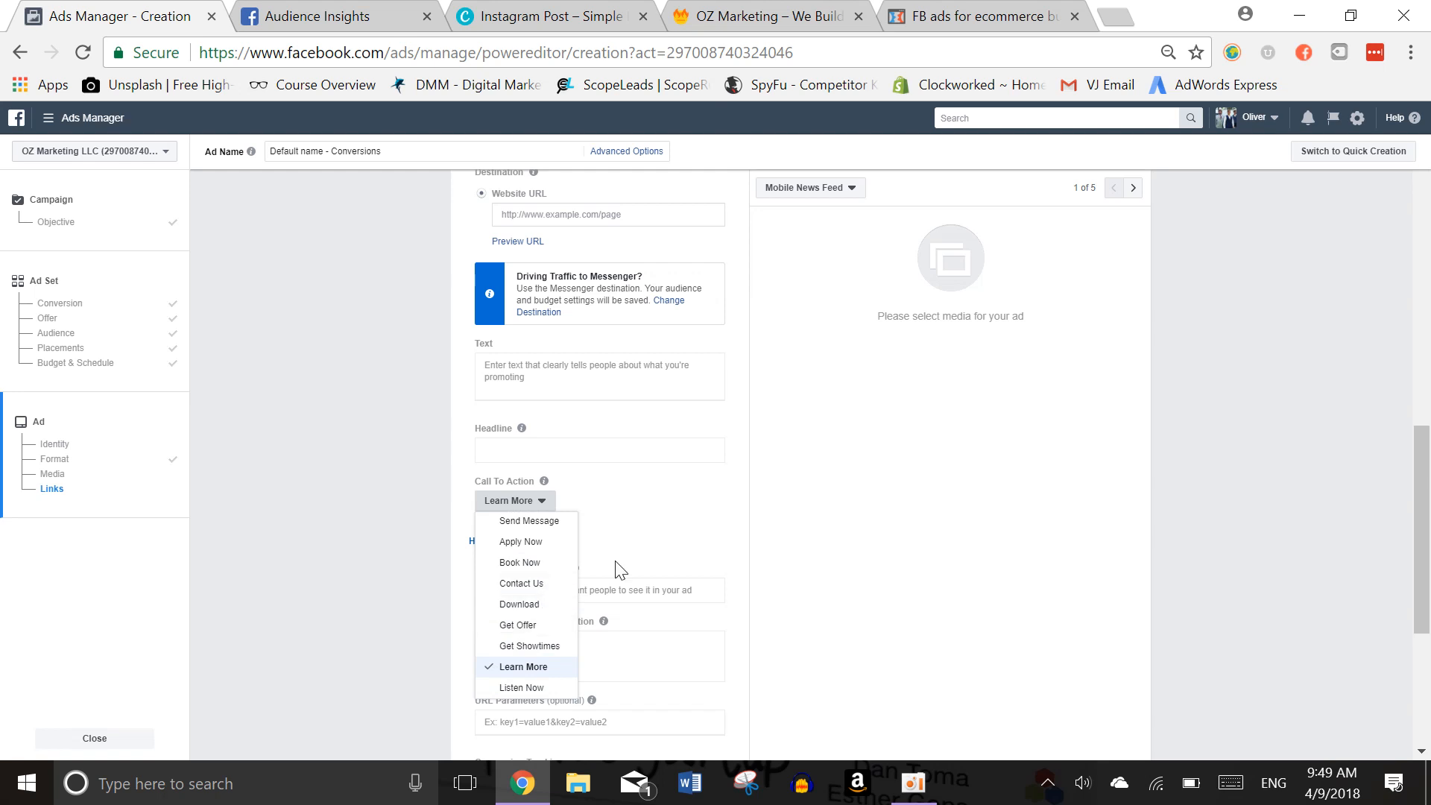
pyautogui.click(684, 496)
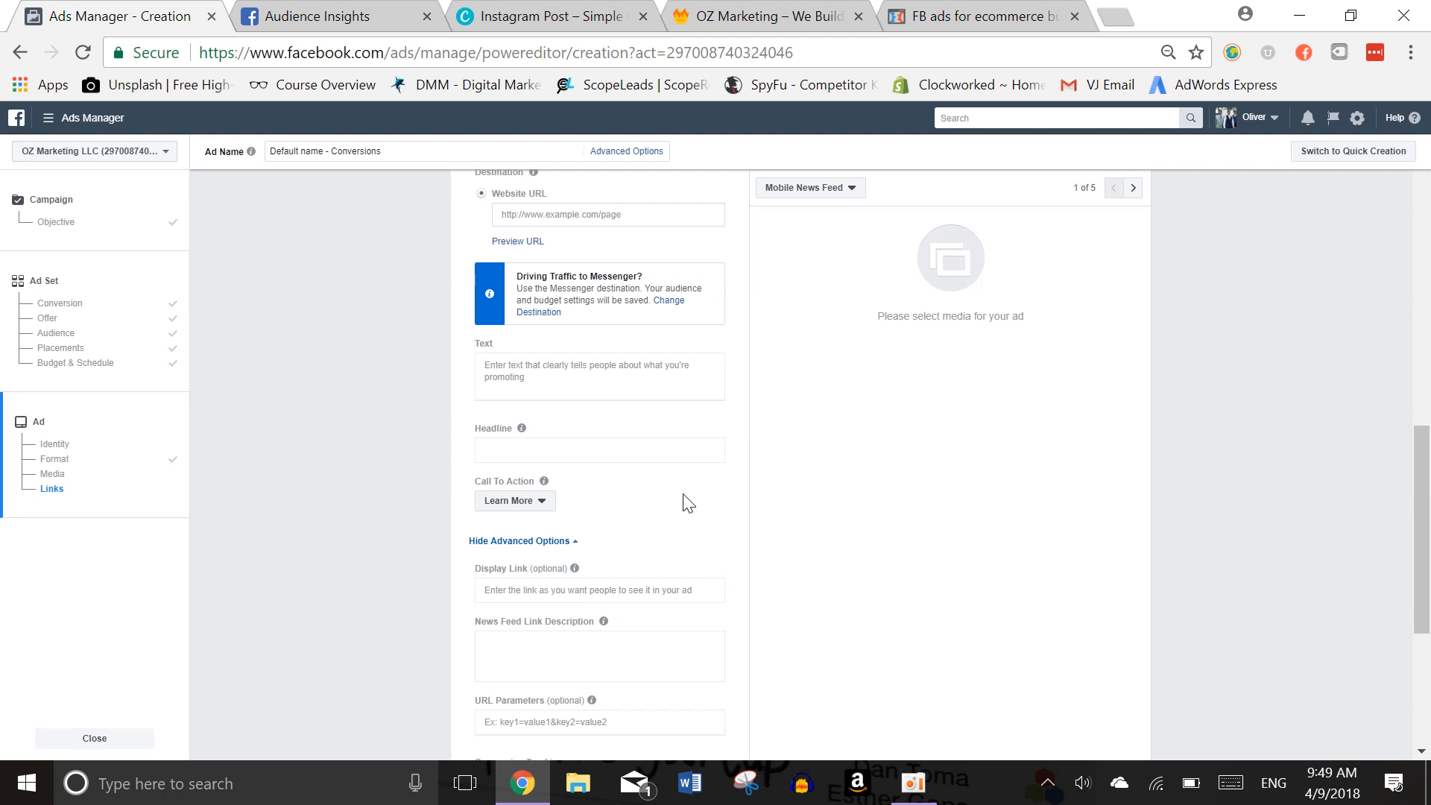
# Set the ad's call to action to Book Now and review the remaining link and conversion tracking settings
pyautogui.click(546, 513)
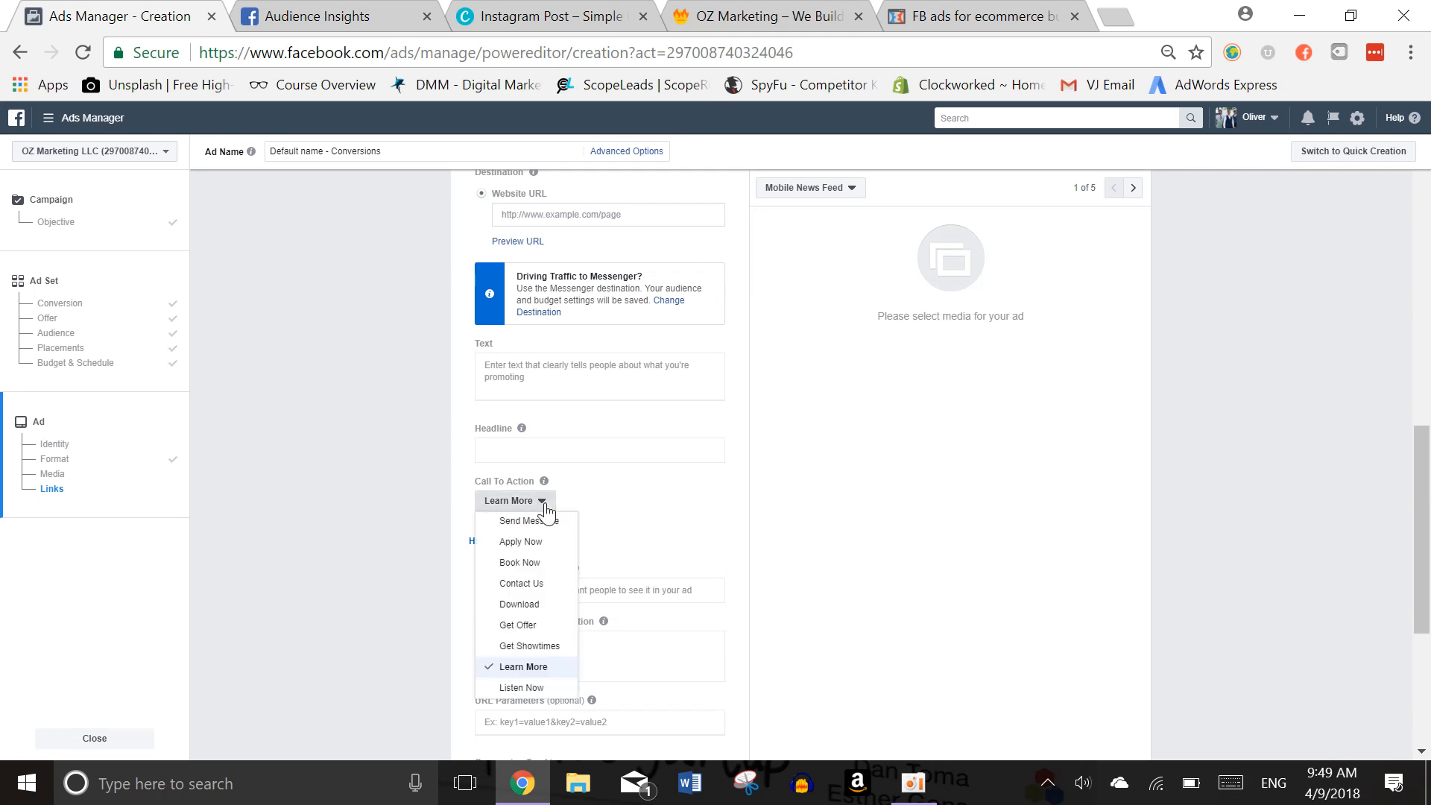
pyautogui.click(522, 563)
pyautogui.scroll(3, 648, 538)
pyautogui.scroll(-2, 648, 538)
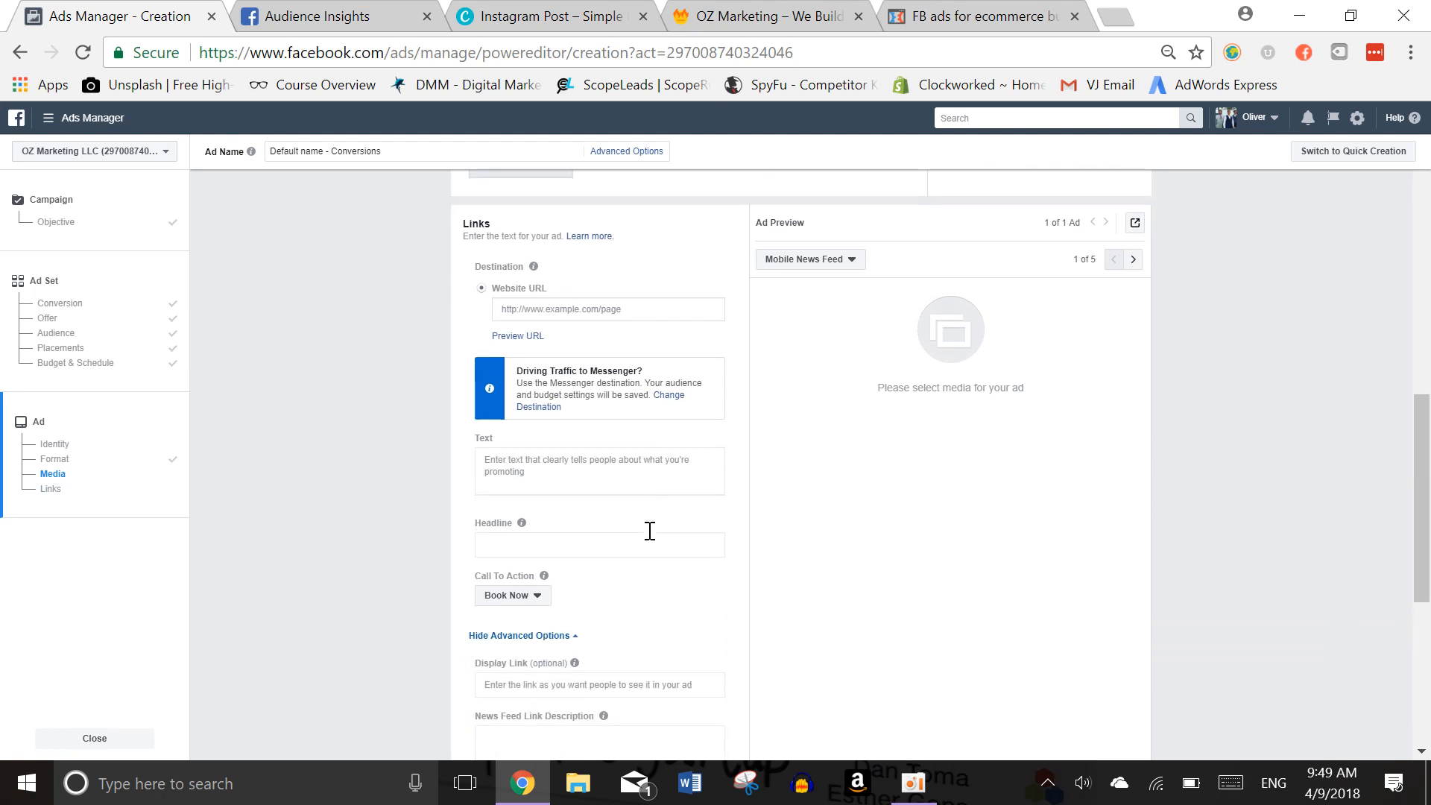
pyautogui.scroll(-3, 654, 539)
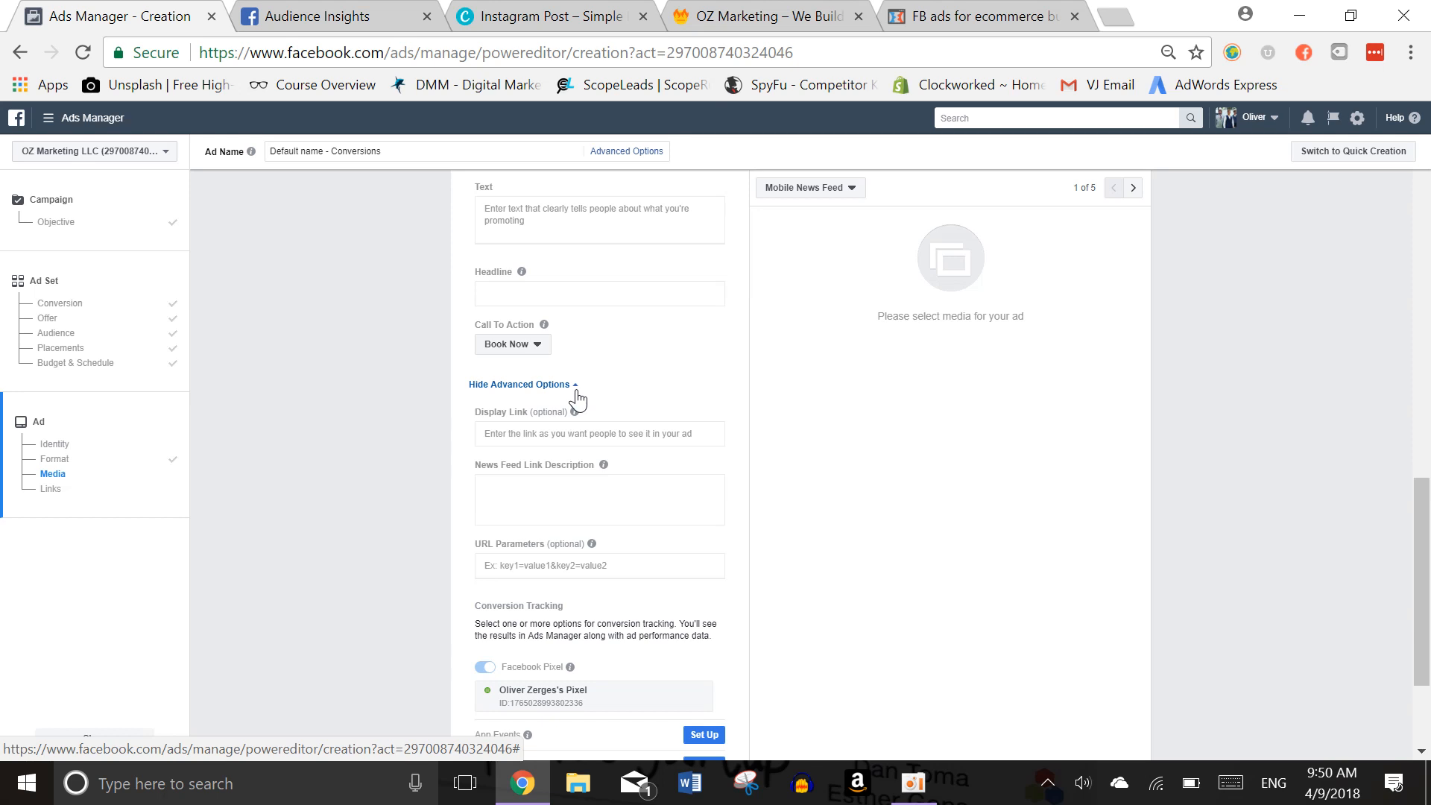
pyautogui.scroll(-2, 748, 569)
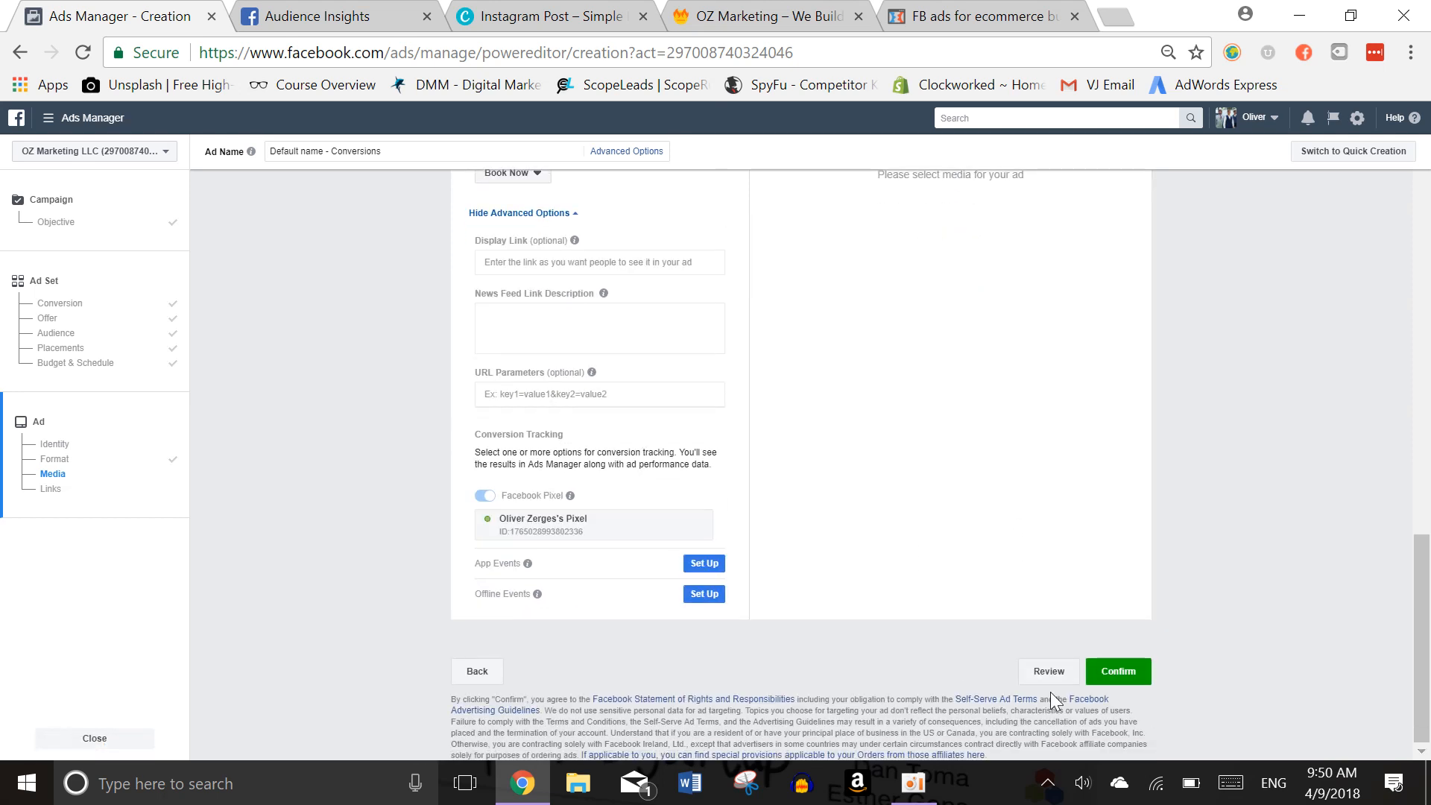
pyautogui.scroll(4, 1161, 622)
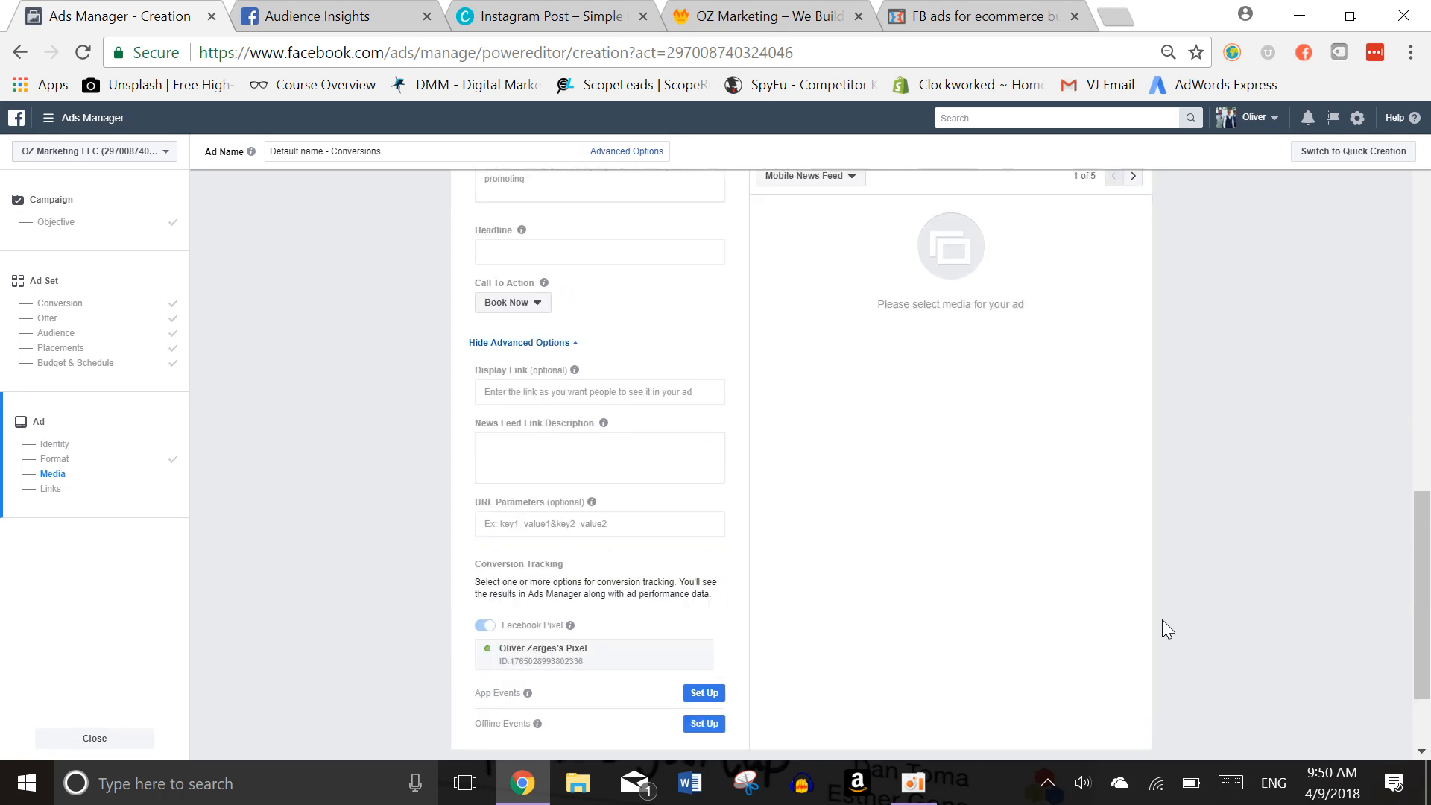
# Return to the campaigns list and make one duplicate of the campaign "VeganJewel || Retargeting || Visit"
pyautogui.click(50, 118)
pyautogui.click(253, 223)
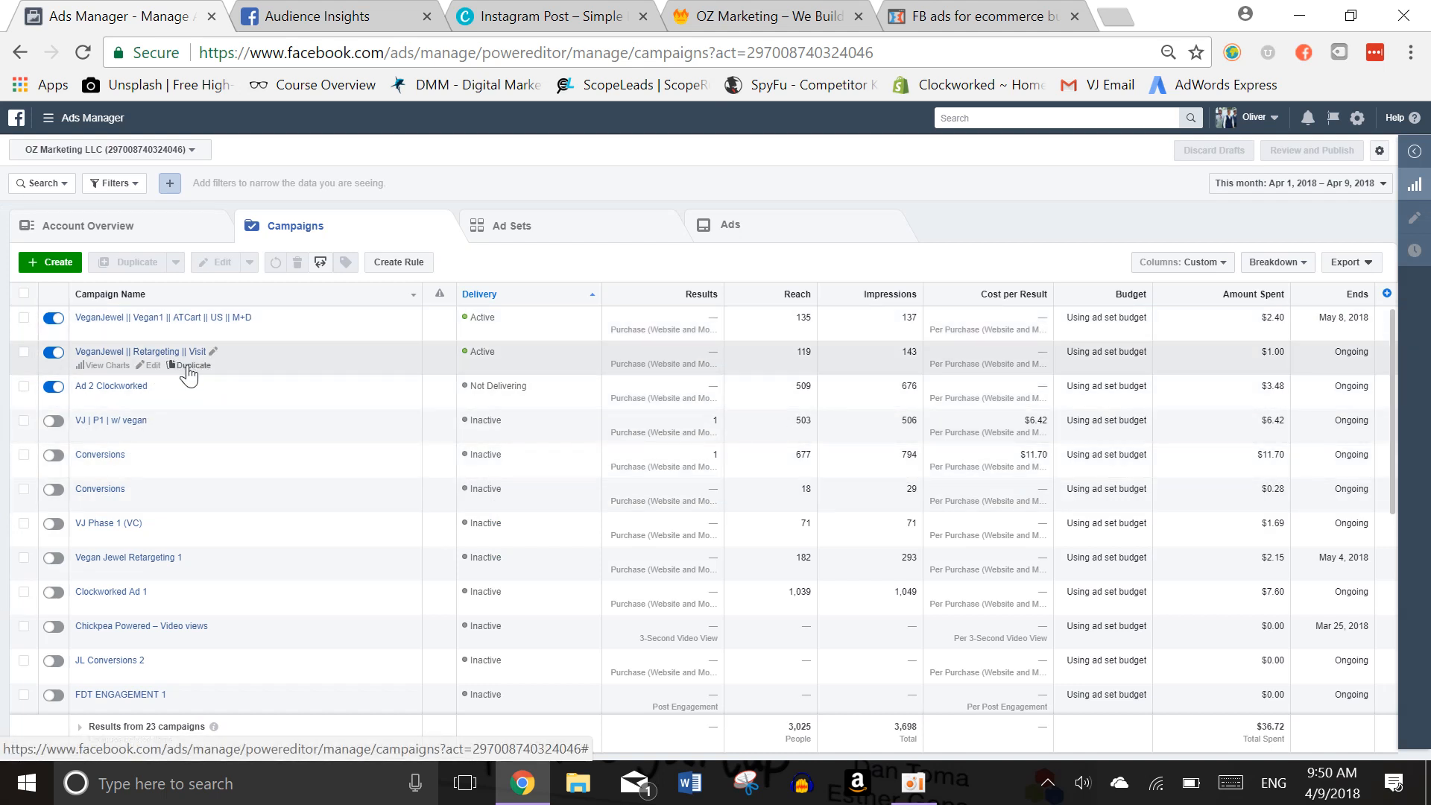
pyautogui.click(188, 365)
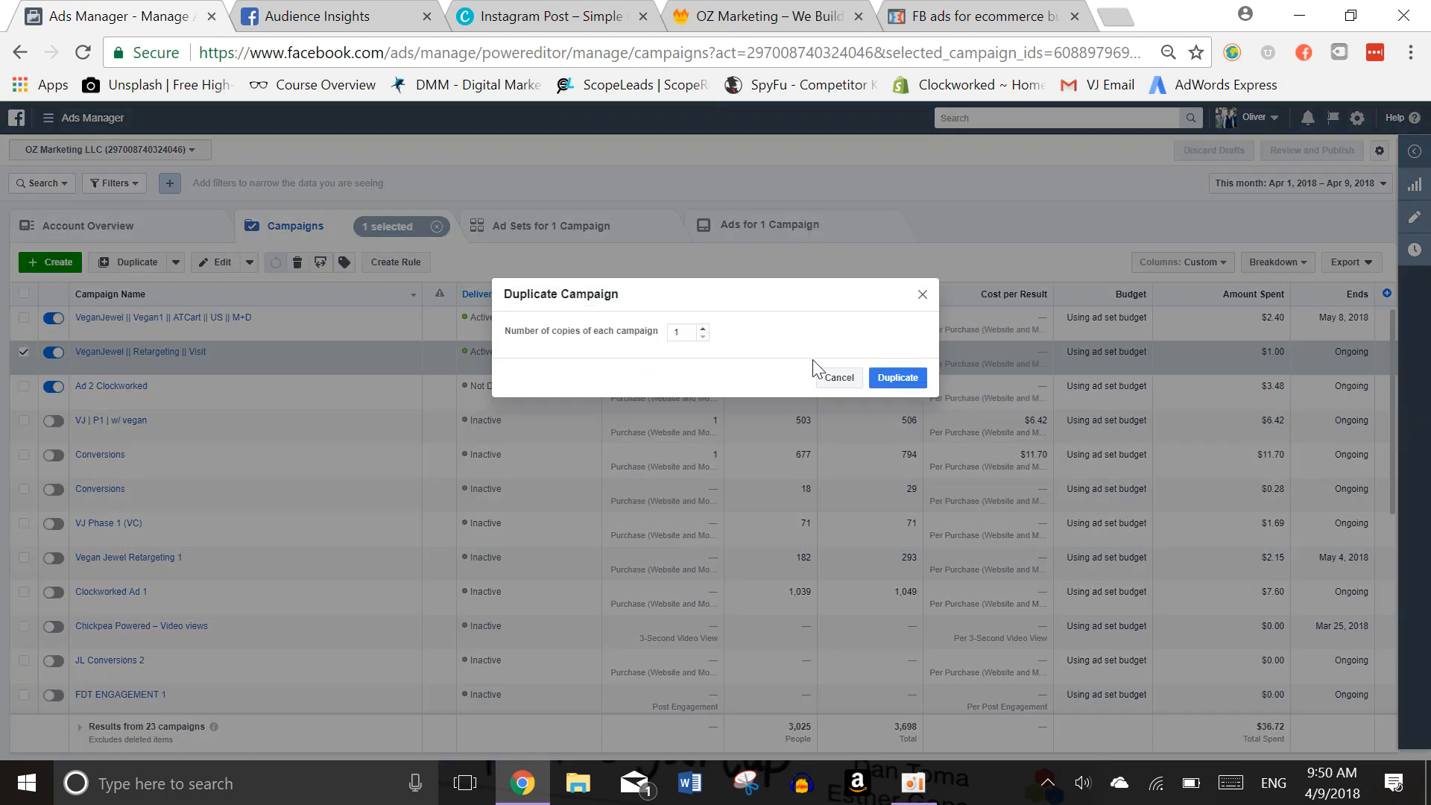
pyautogui.click(904, 378)
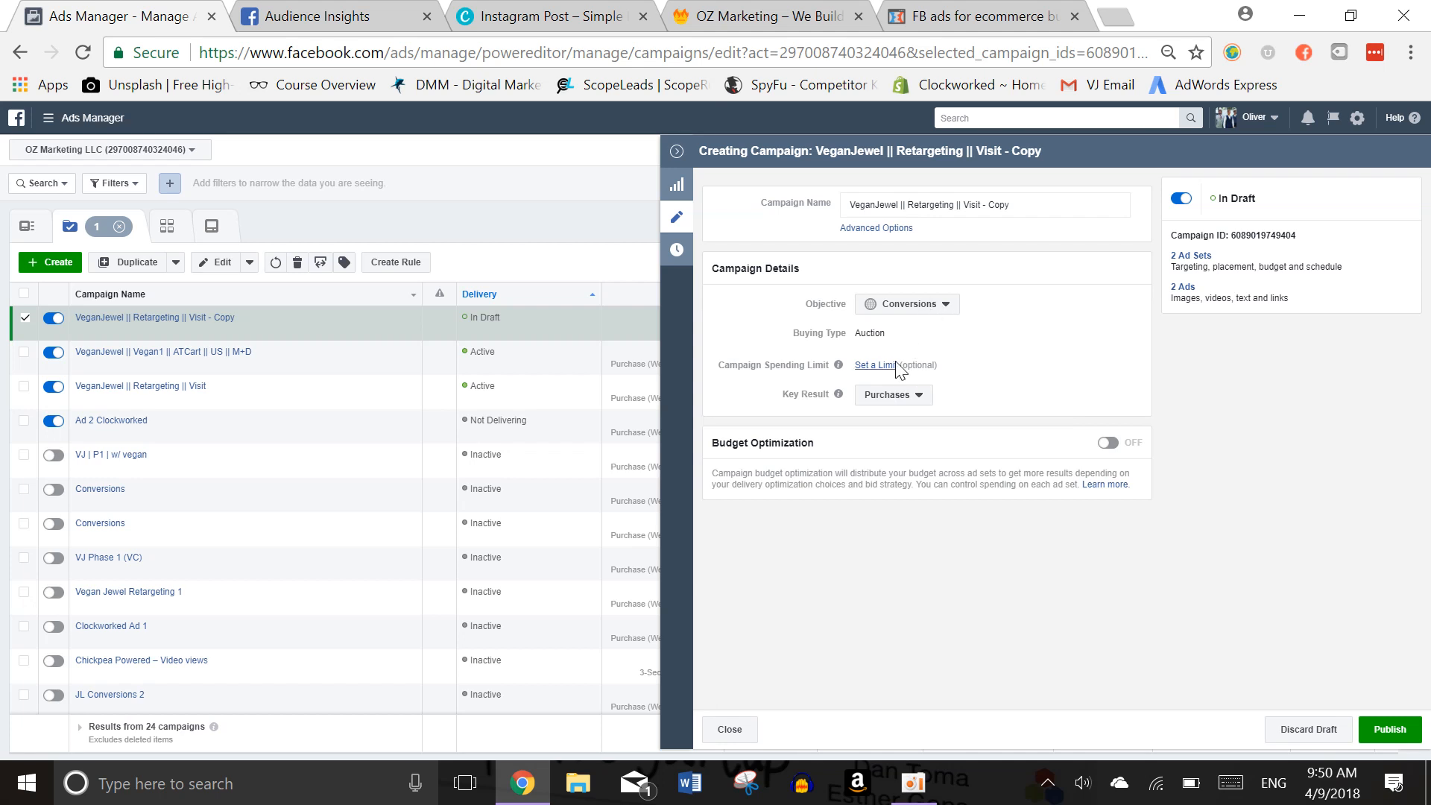
pyautogui.click(908, 310)
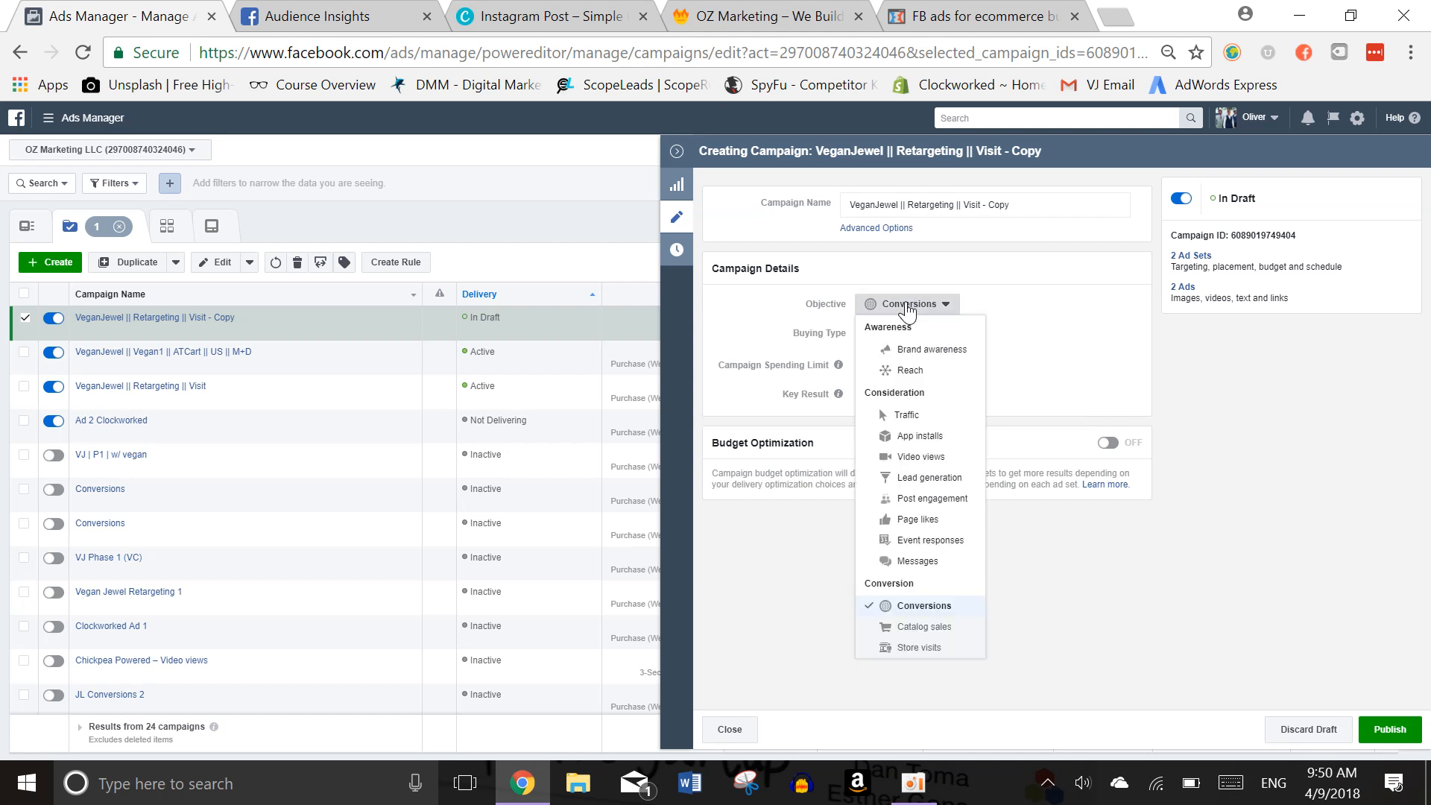
pyautogui.click(908, 310)
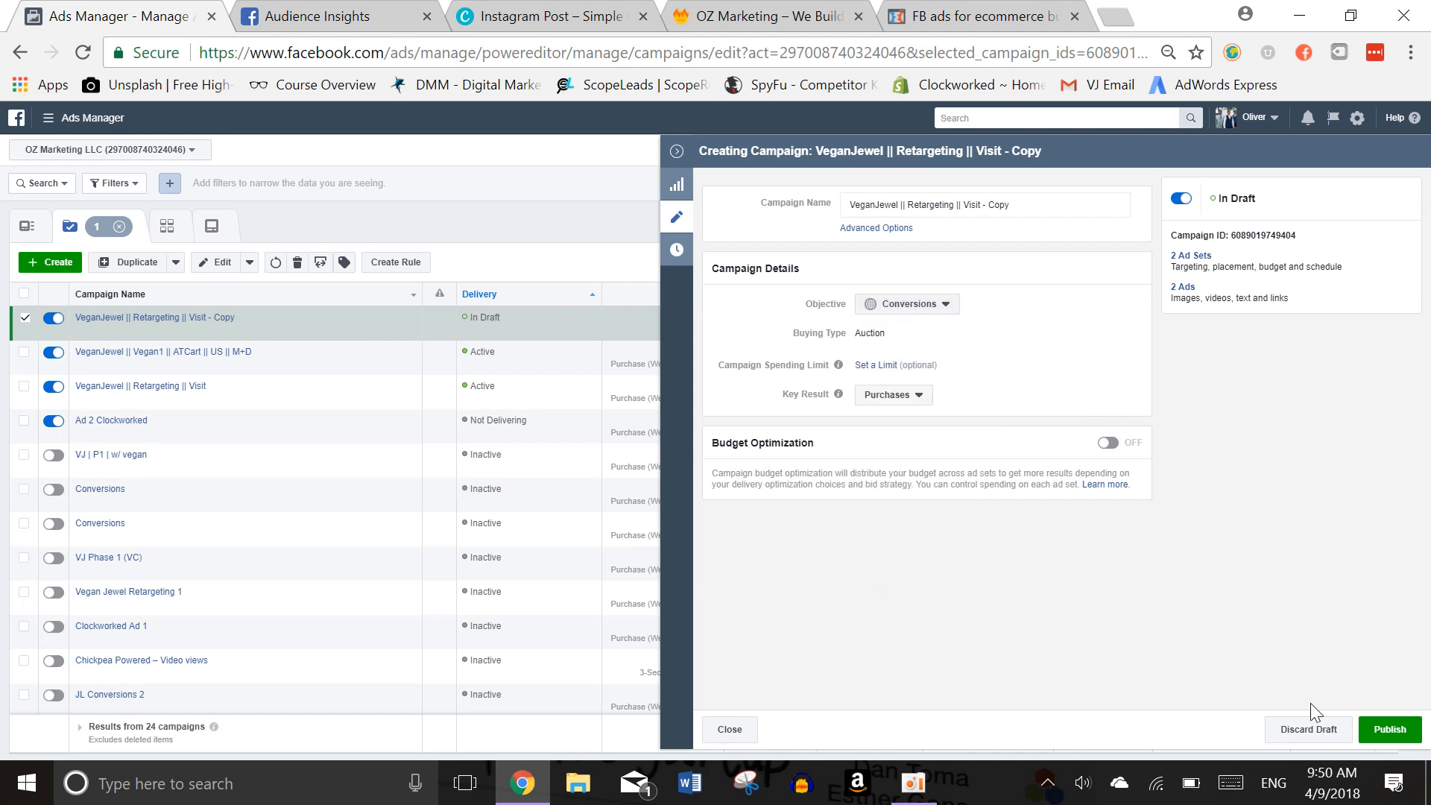
pyautogui.click(684, 257)
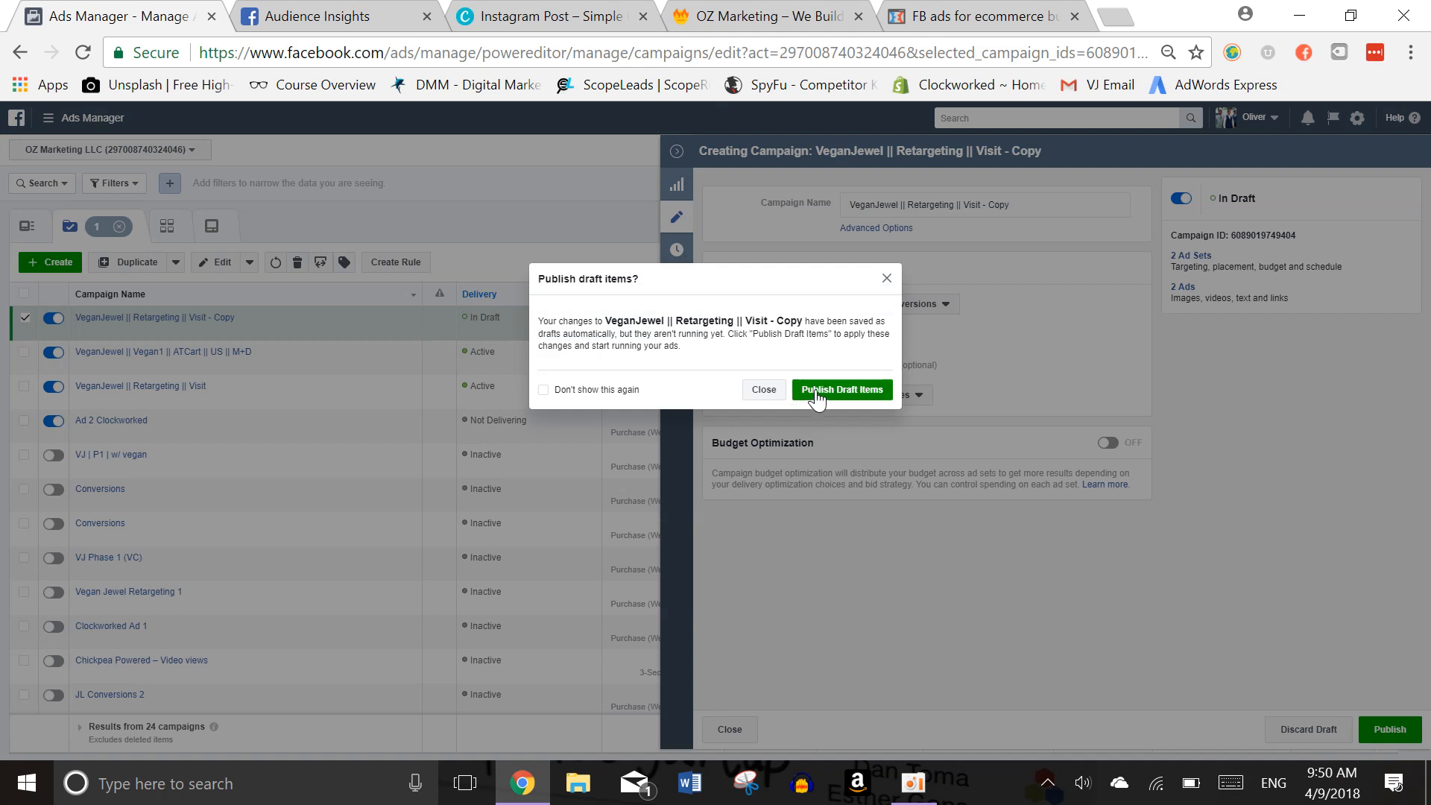
pyautogui.click(762, 393)
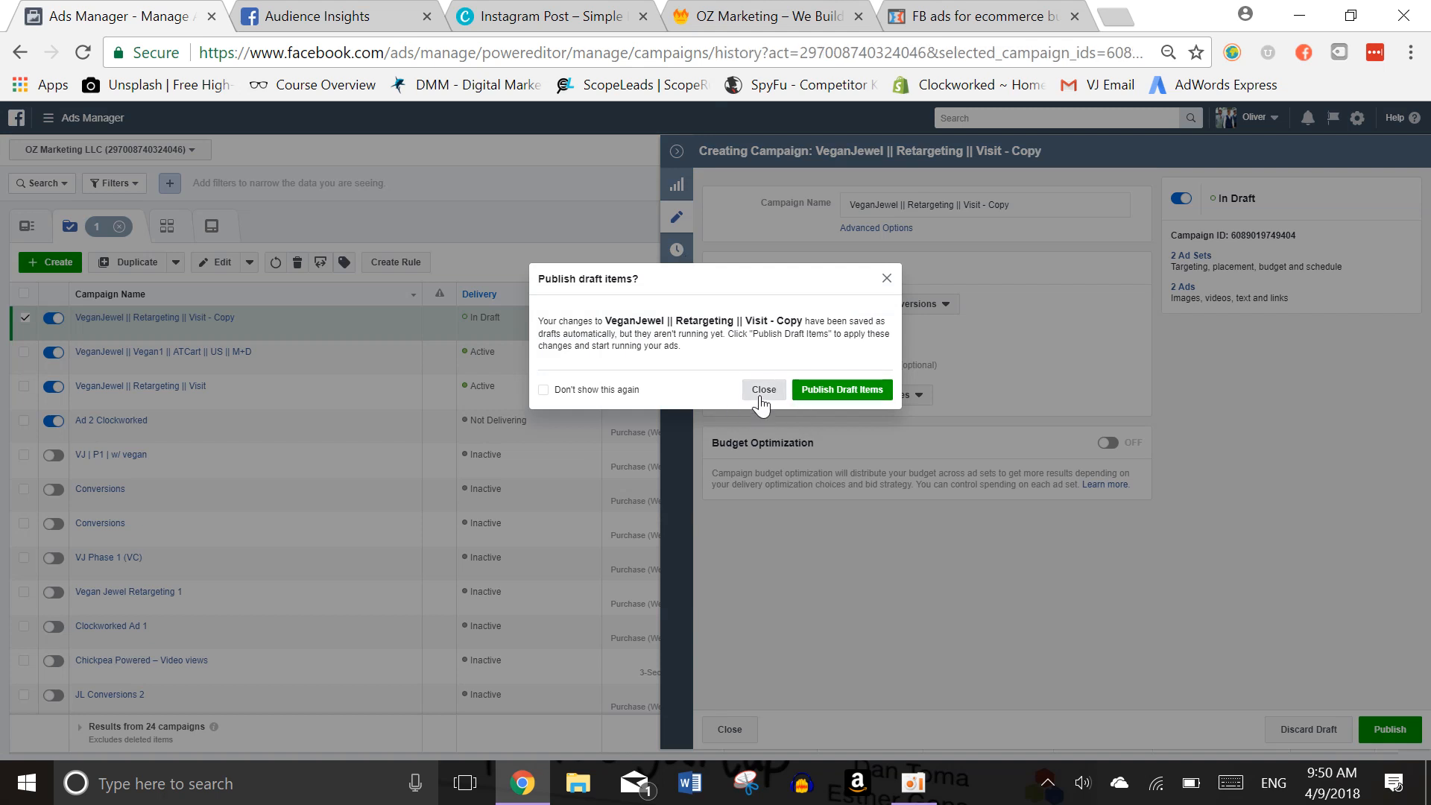
pyautogui.click(673, 216)
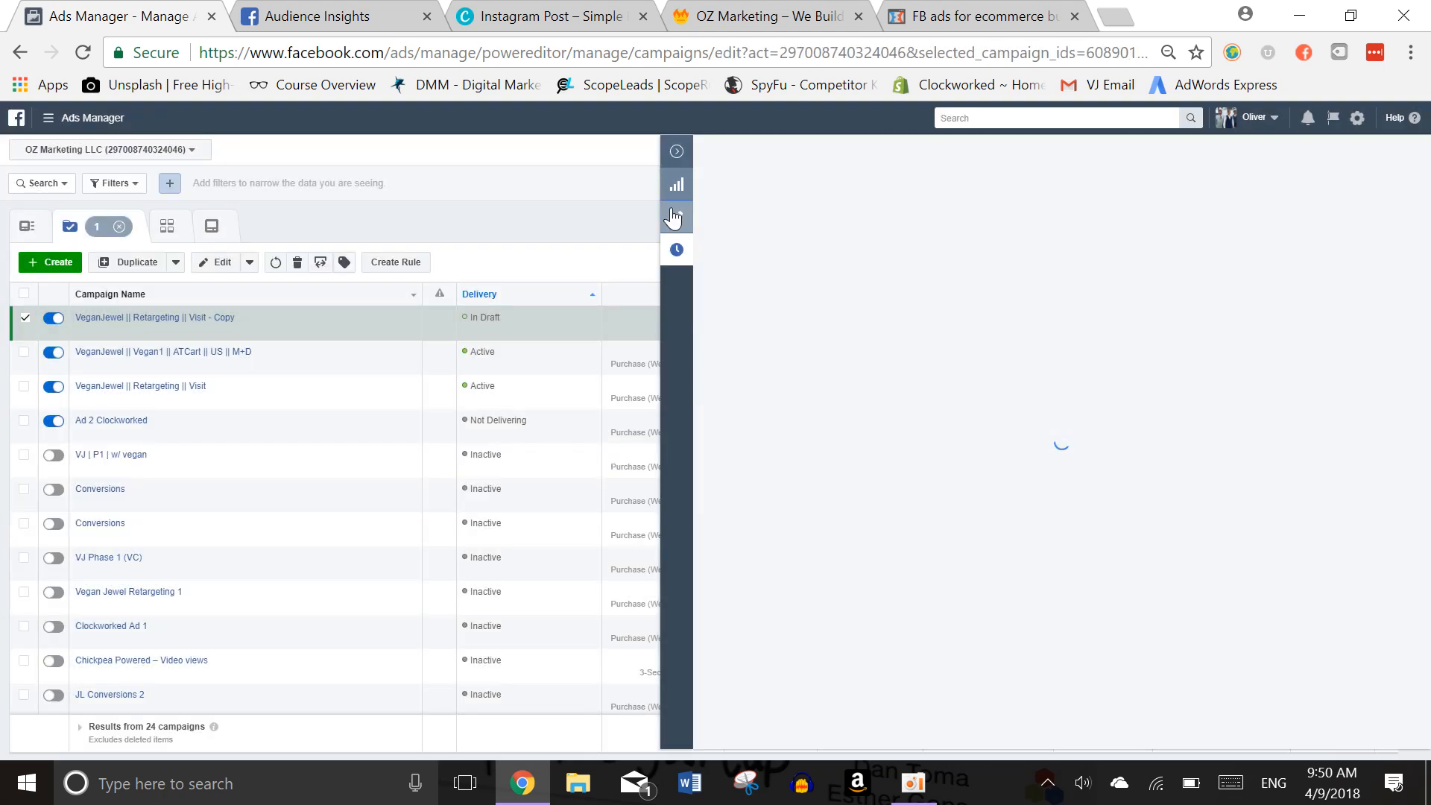
# Open the duplicated campaign's two ad sets and set their website conversion event to Add To Cart
pyautogui.click(1189, 258)
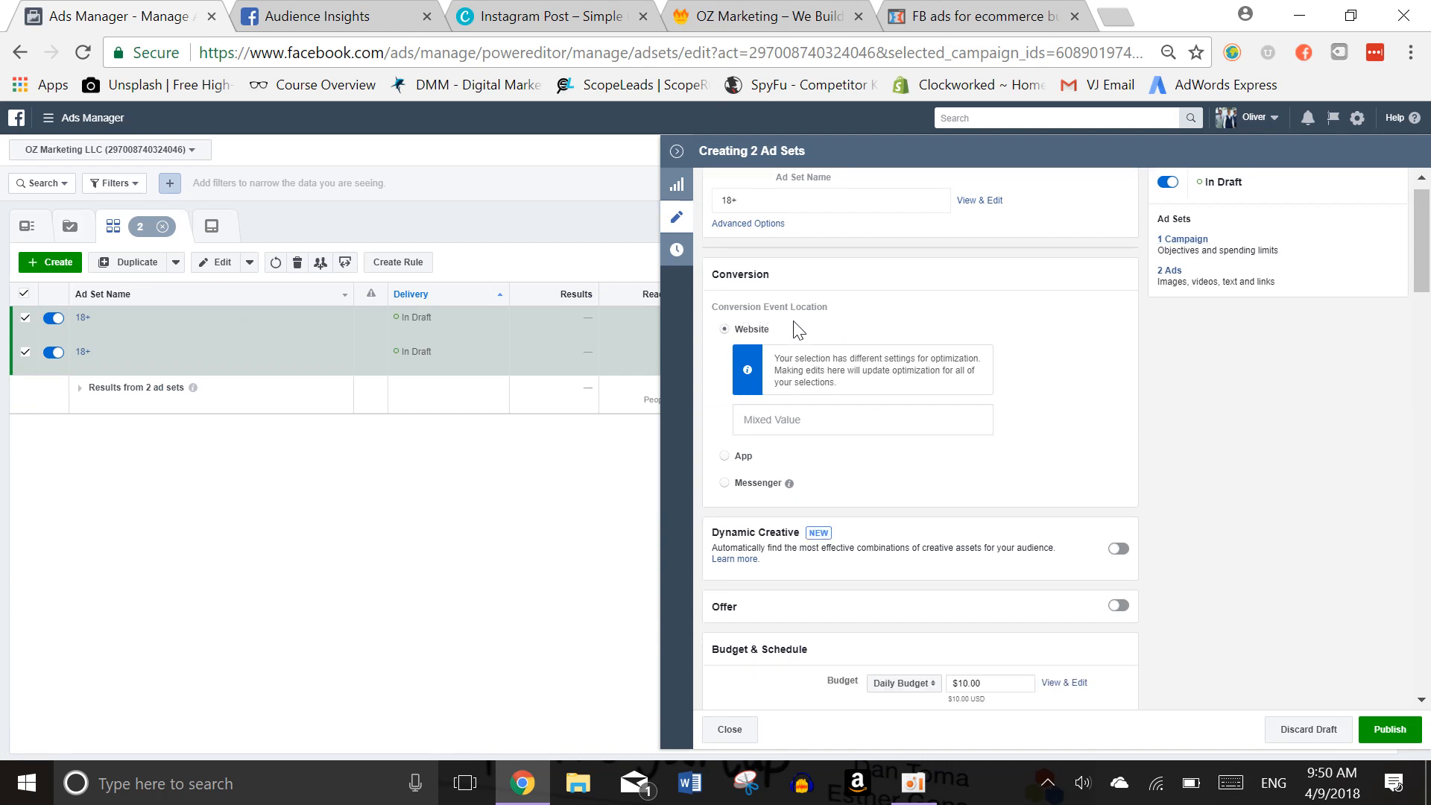
pyautogui.click(798, 419)
pyautogui.scroll(-1, 829, 494)
pyautogui.scroll(1, 829, 494)
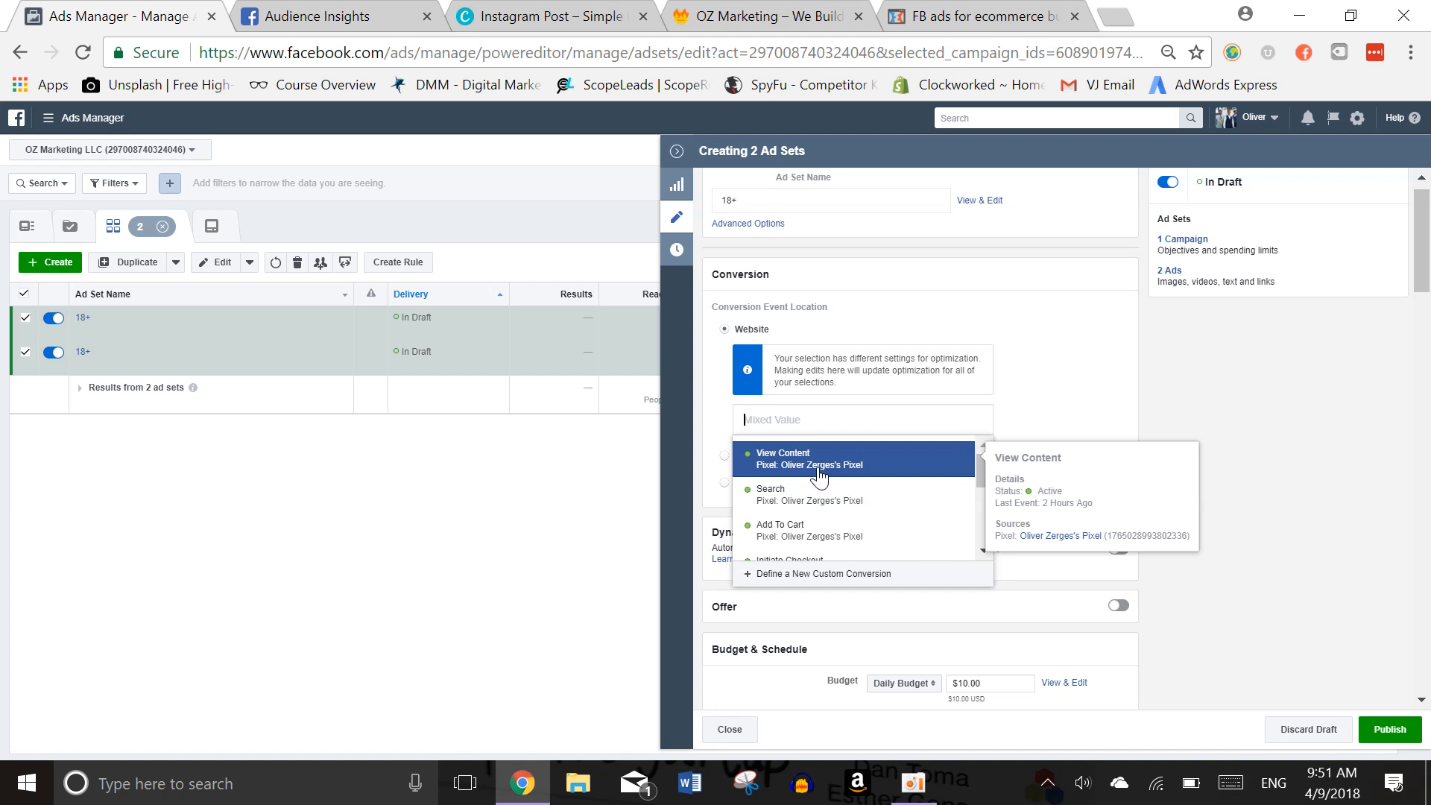
pyautogui.scroll(-1, 819, 477)
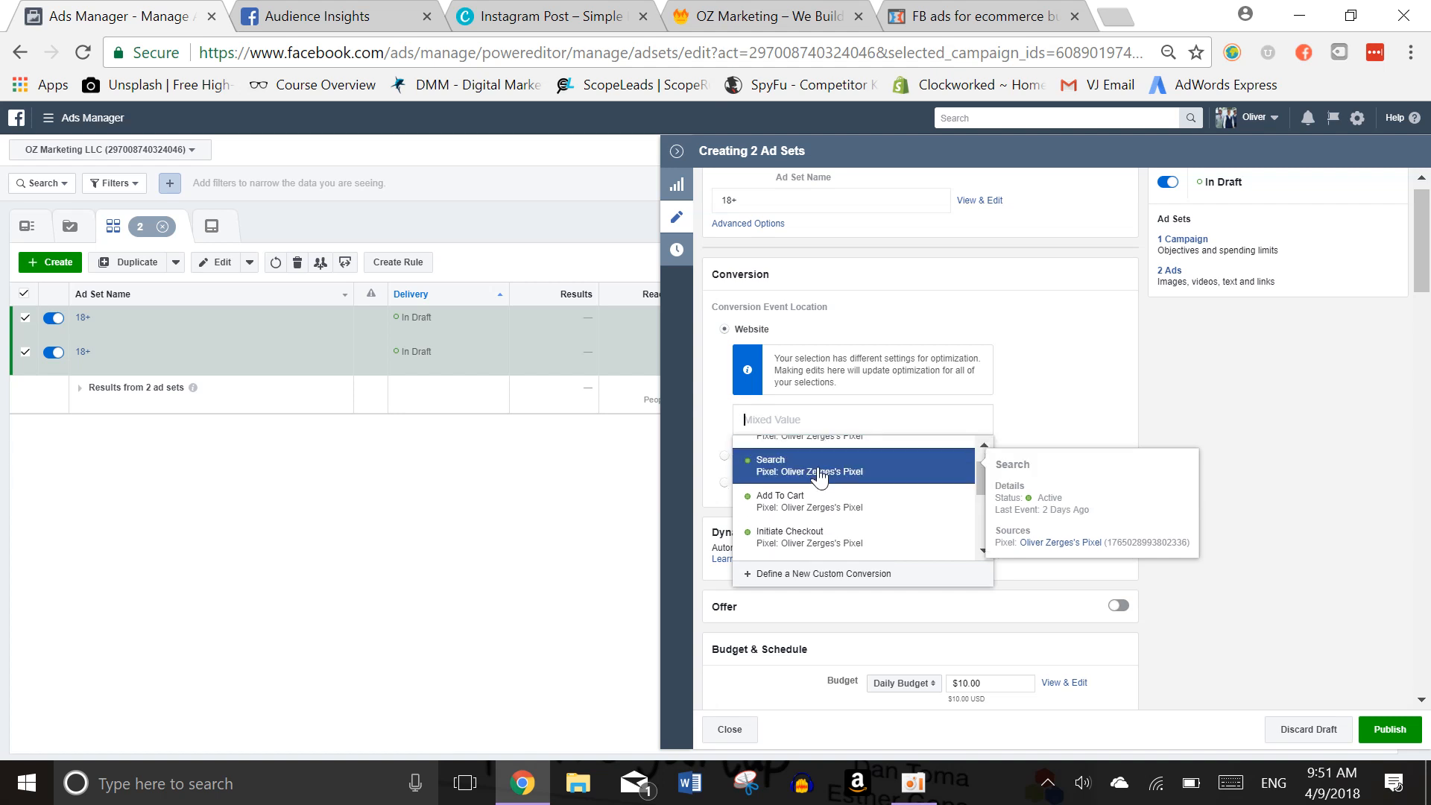
pyautogui.click(852, 513)
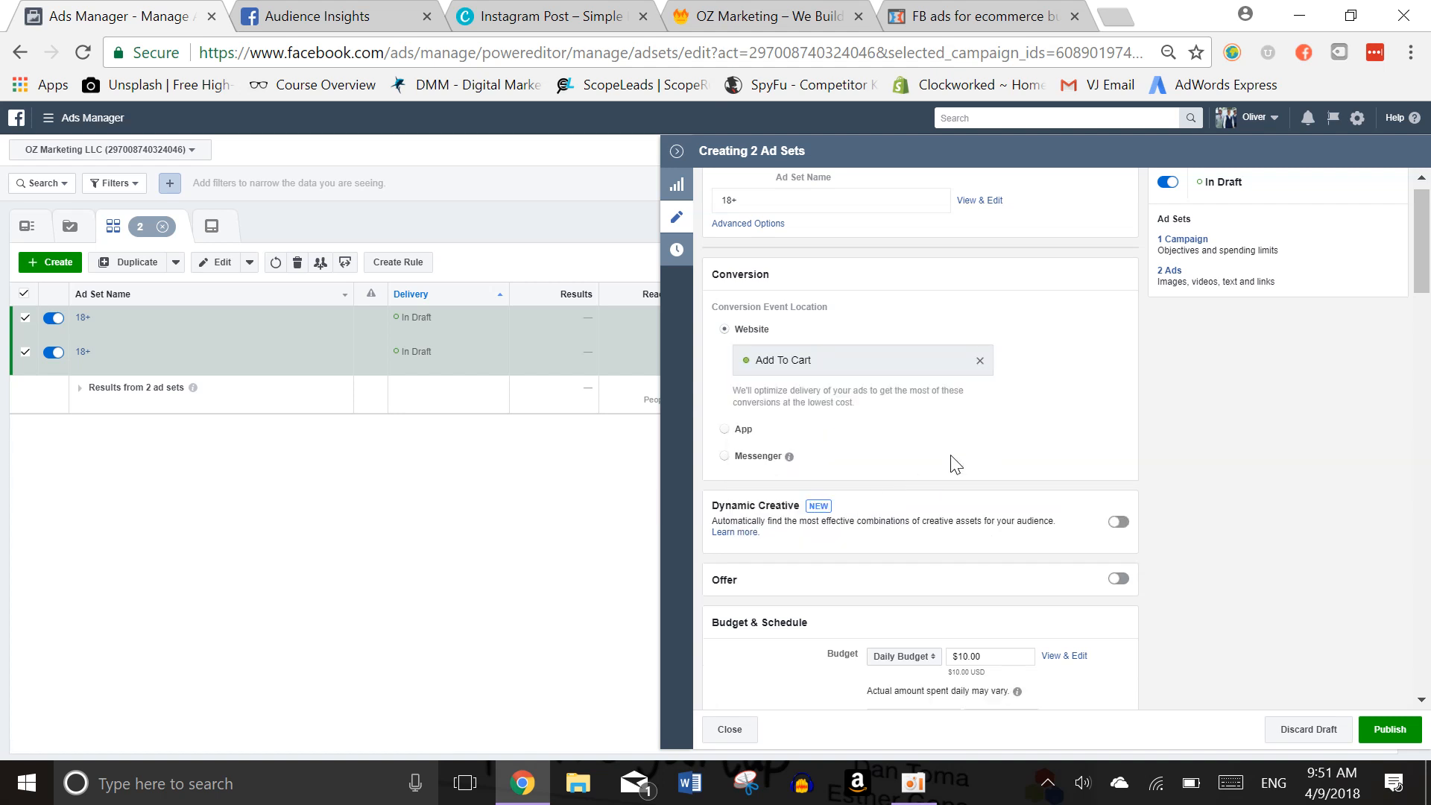
# Set the daily budget of both ad sets to $50
pyautogui.scroll(-4, 1043, 596)
pyautogui.scroll(-1, 1059, 630)
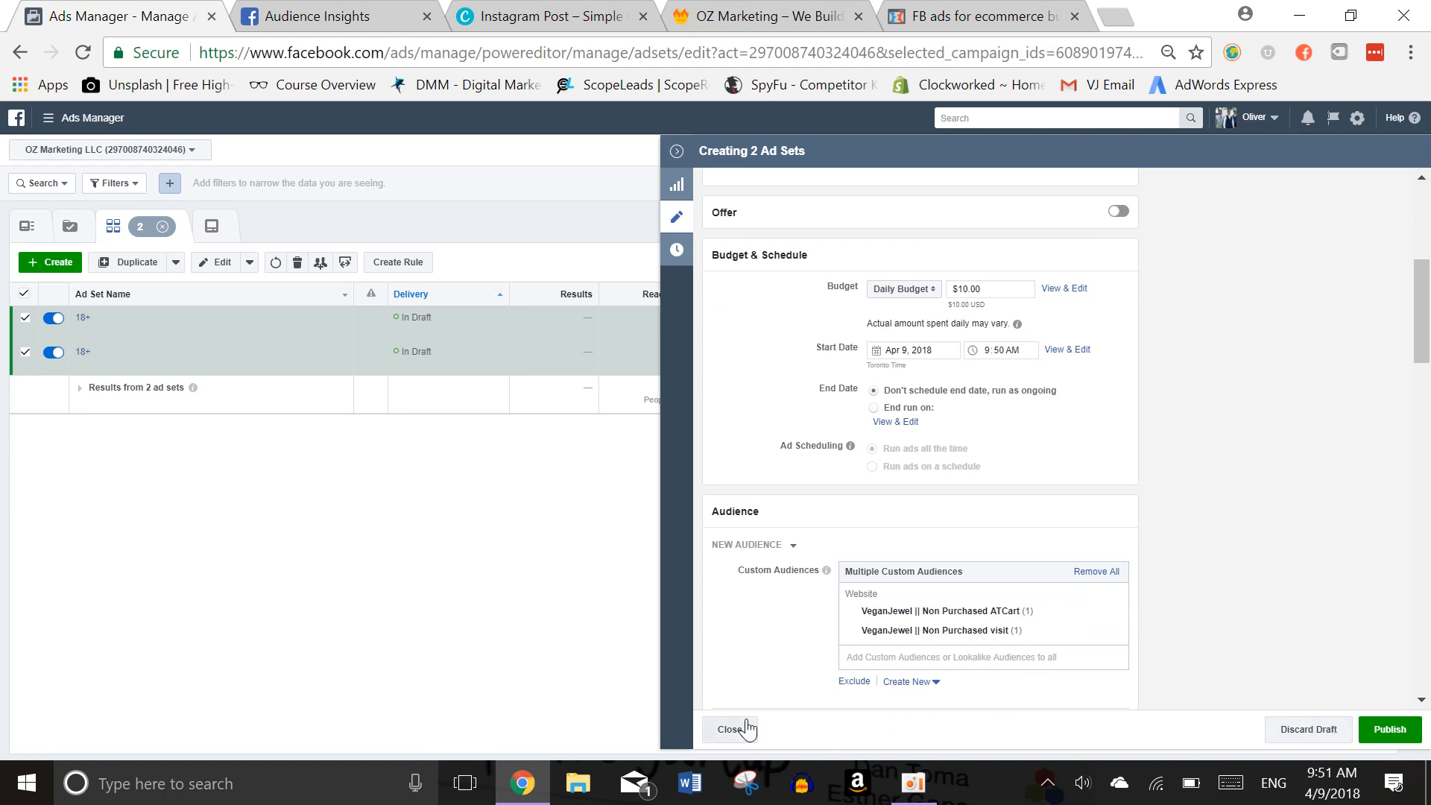
pyautogui.doubleClick(975, 289)
pyautogui.write('50')
pyautogui.click(1183, 344)
# Set the start of both ad sets to Apr 10, 2018 at 12:00 AM
pyautogui.click(985, 353)
pyautogui.click(999, 355)
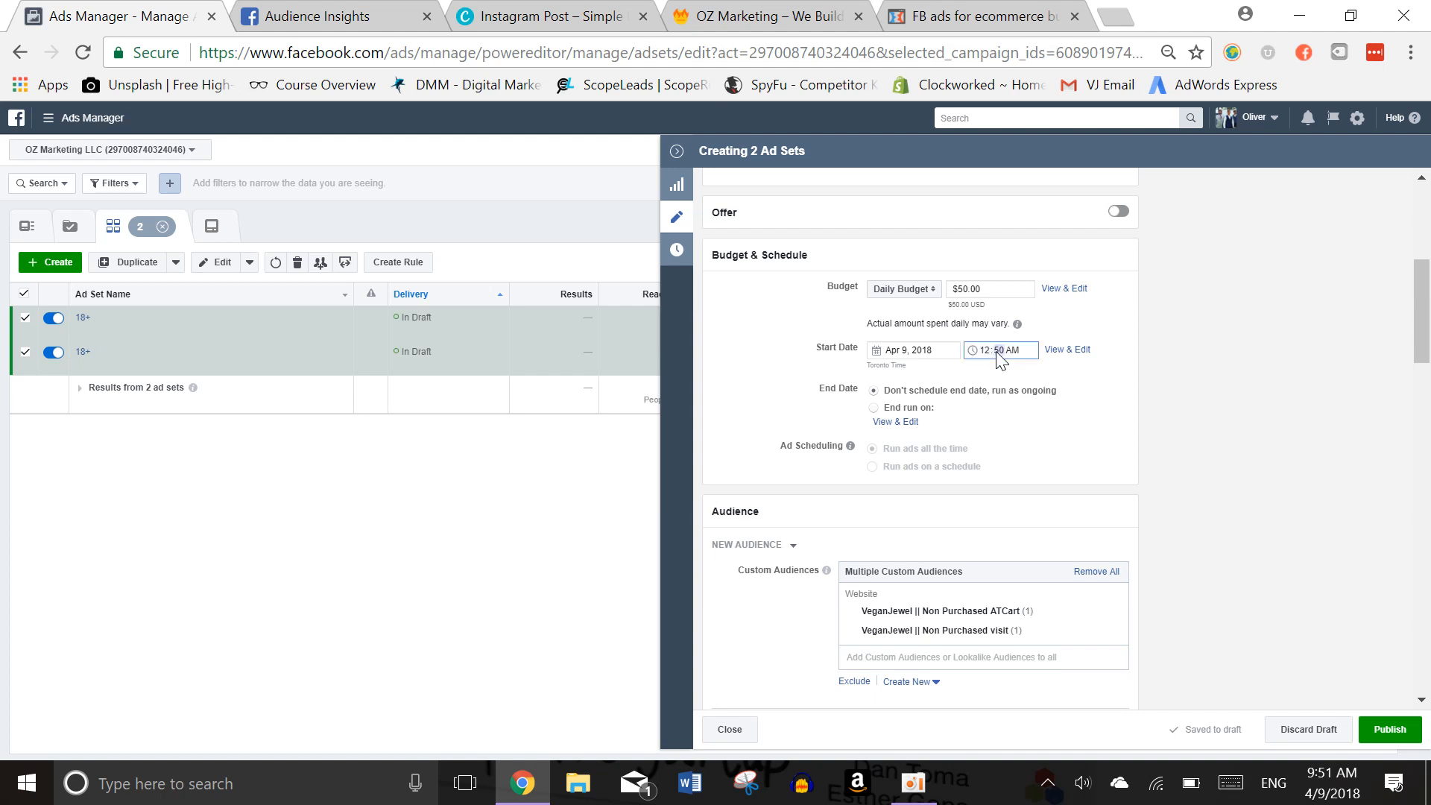
pyautogui.click(902, 350)
pyautogui.click(933, 439)
# Review the custom audiences, locations, detailed targeting and placements of the two duplicated ad sets
pyautogui.scroll(-5, 1109, 549)
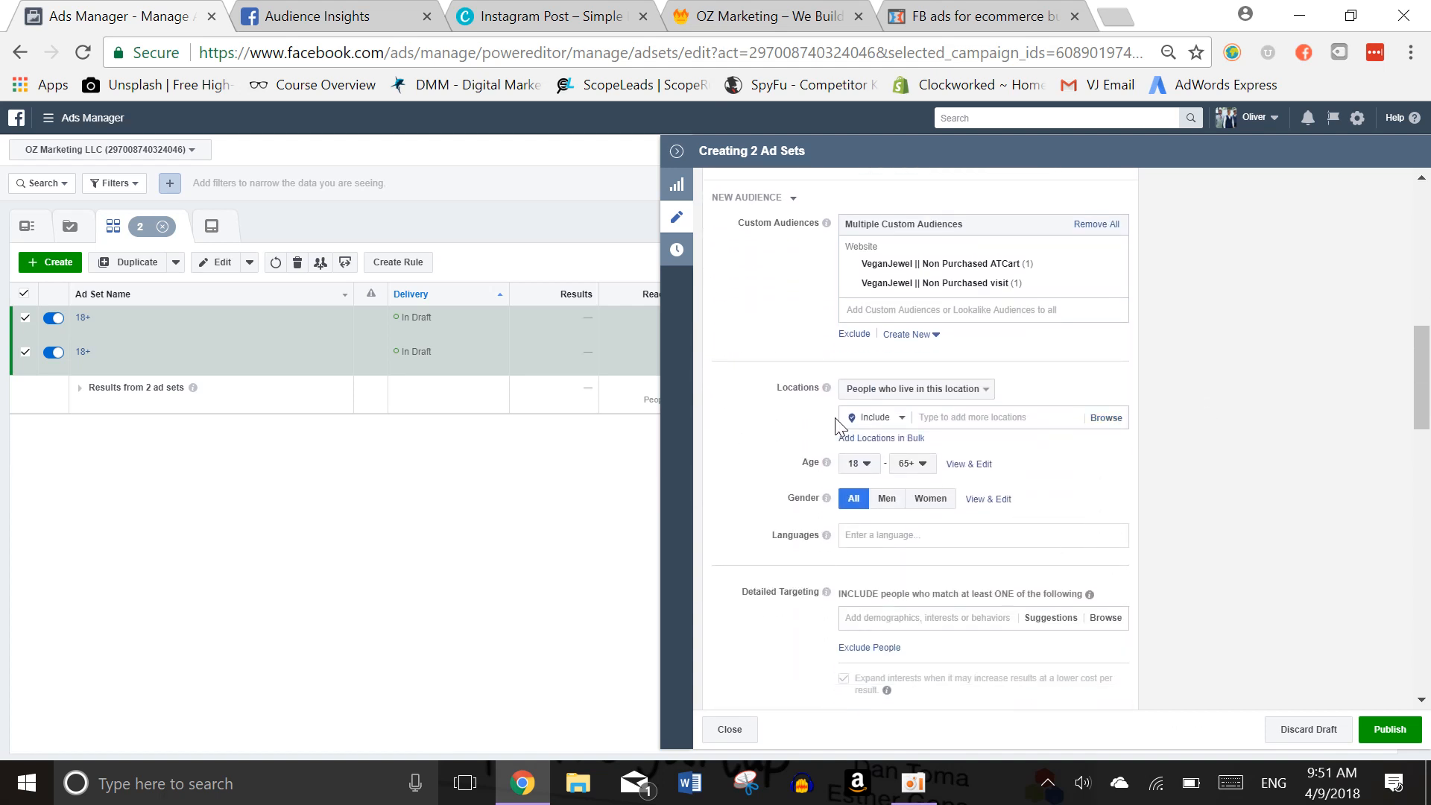
pyautogui.scroll(-3, 949, 639)
pyautogui.scroll(3, 949, 639)
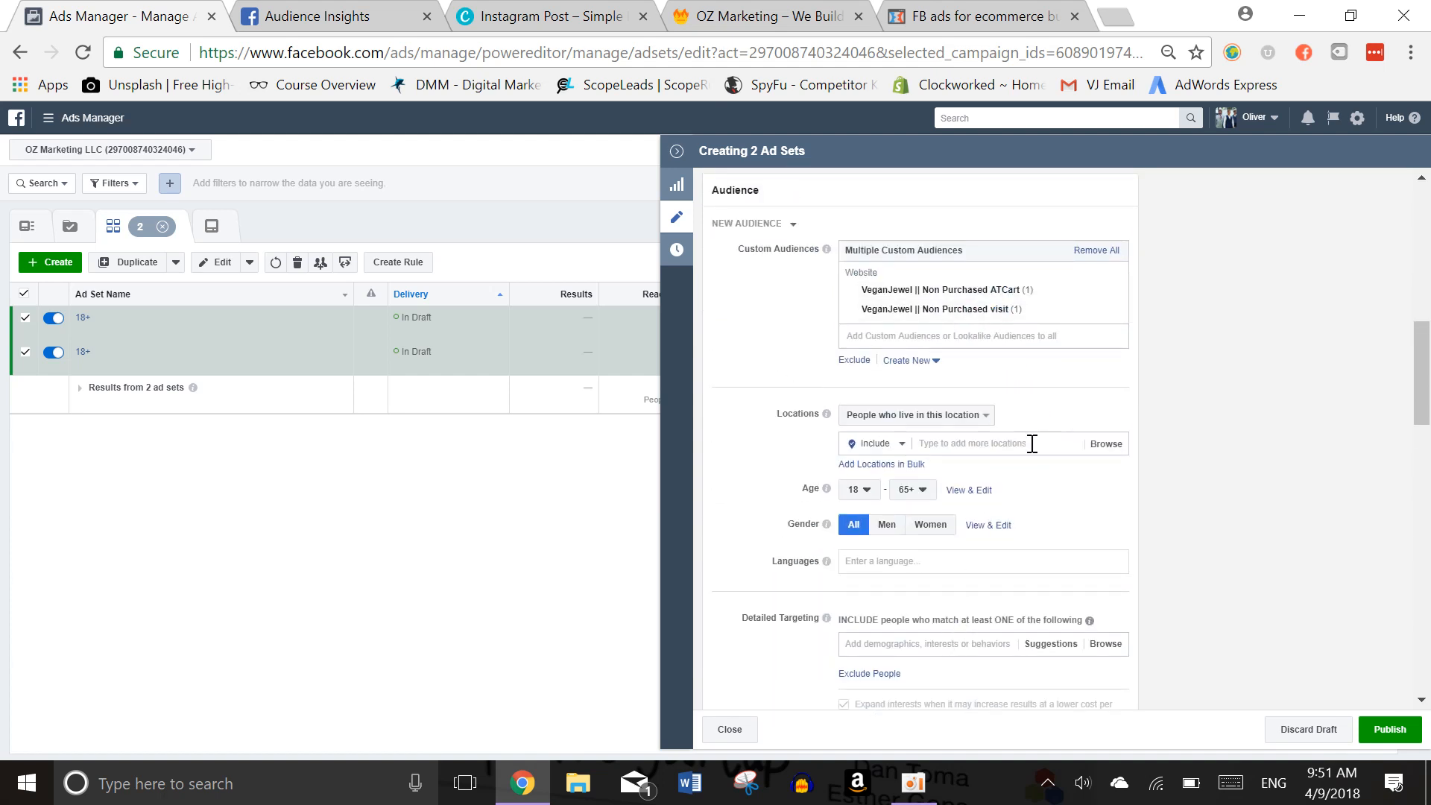
pyautogui.scroll(-4, 1139, 455)
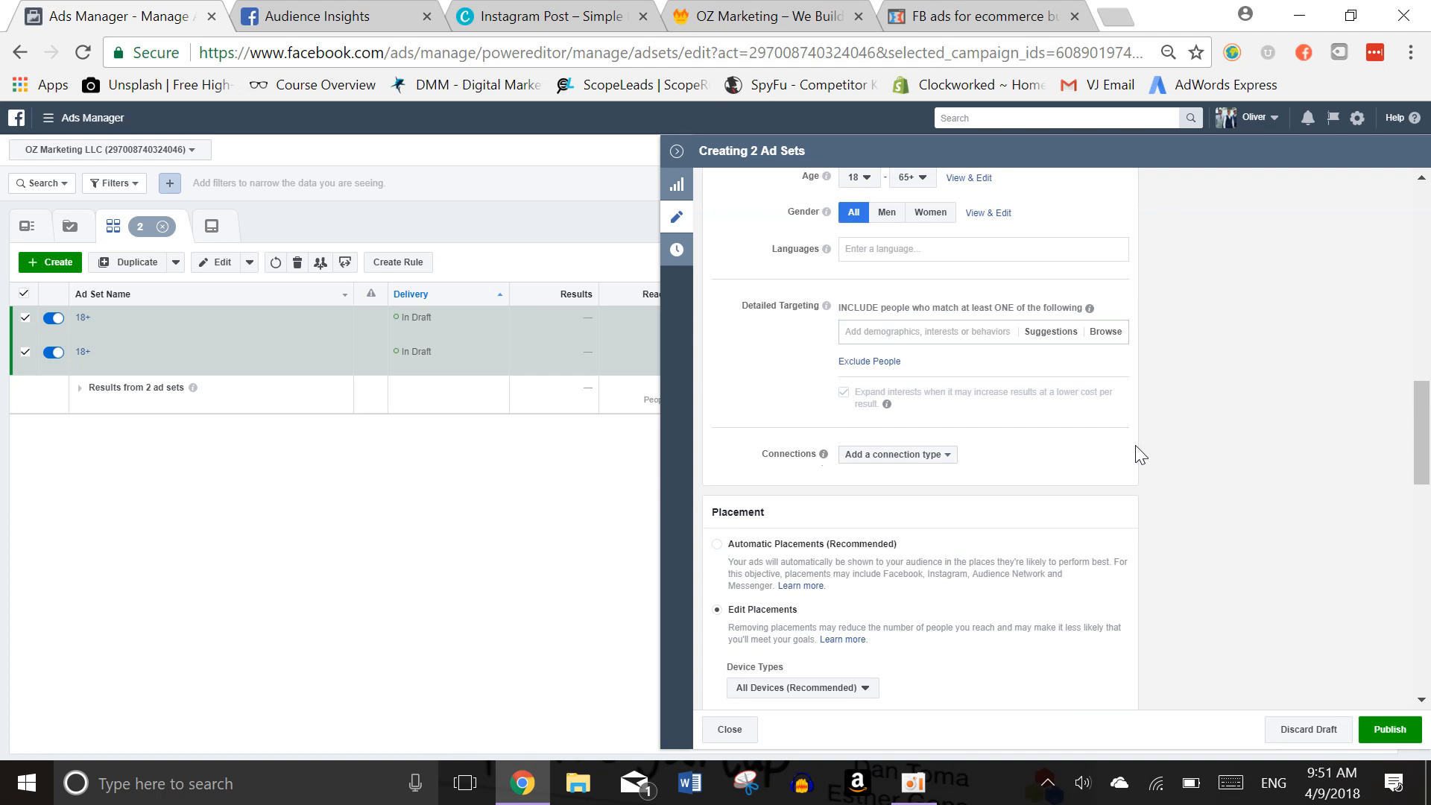
pyautogui.scroll(-10, 1137, 449)
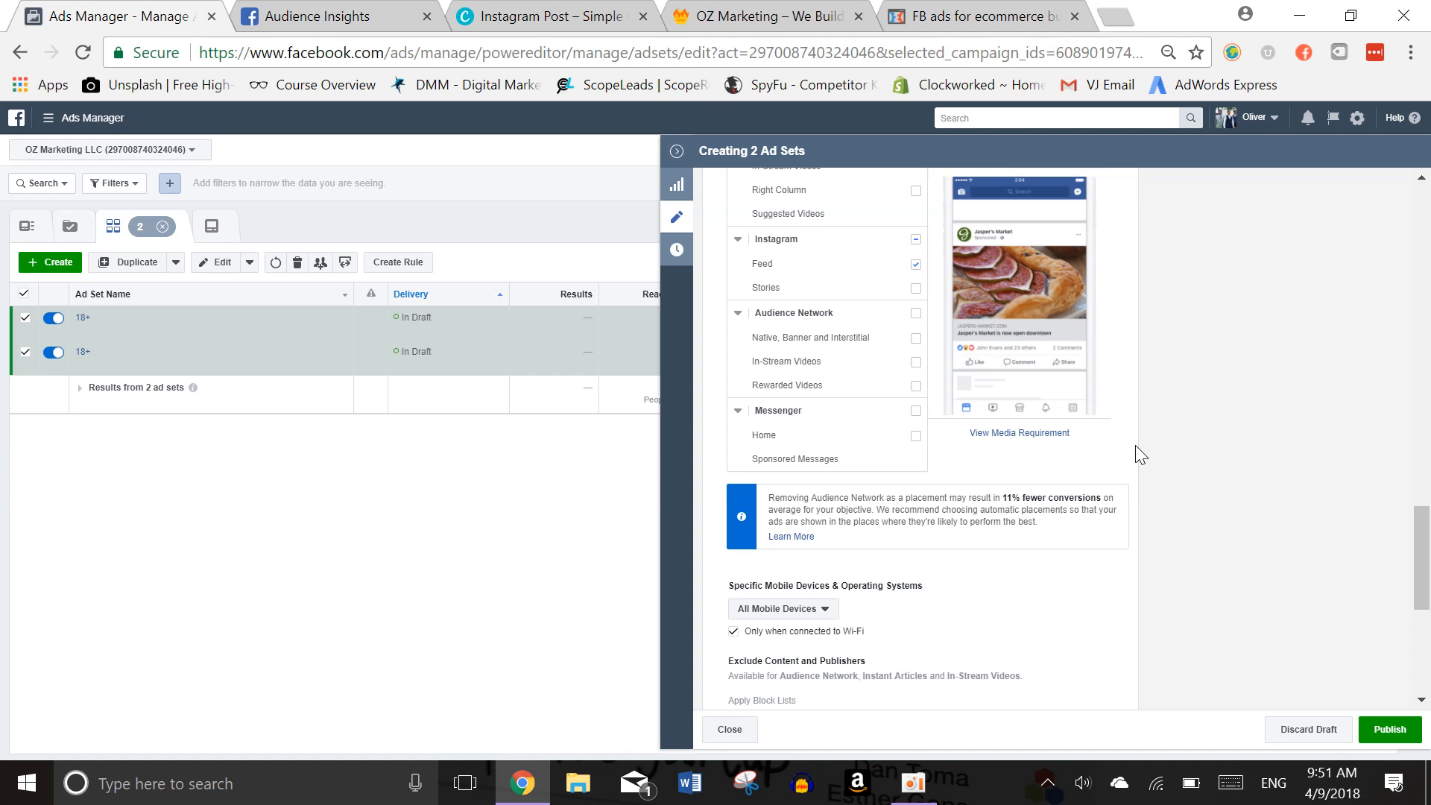
pyautogui.scroll(10, 1134, 445)
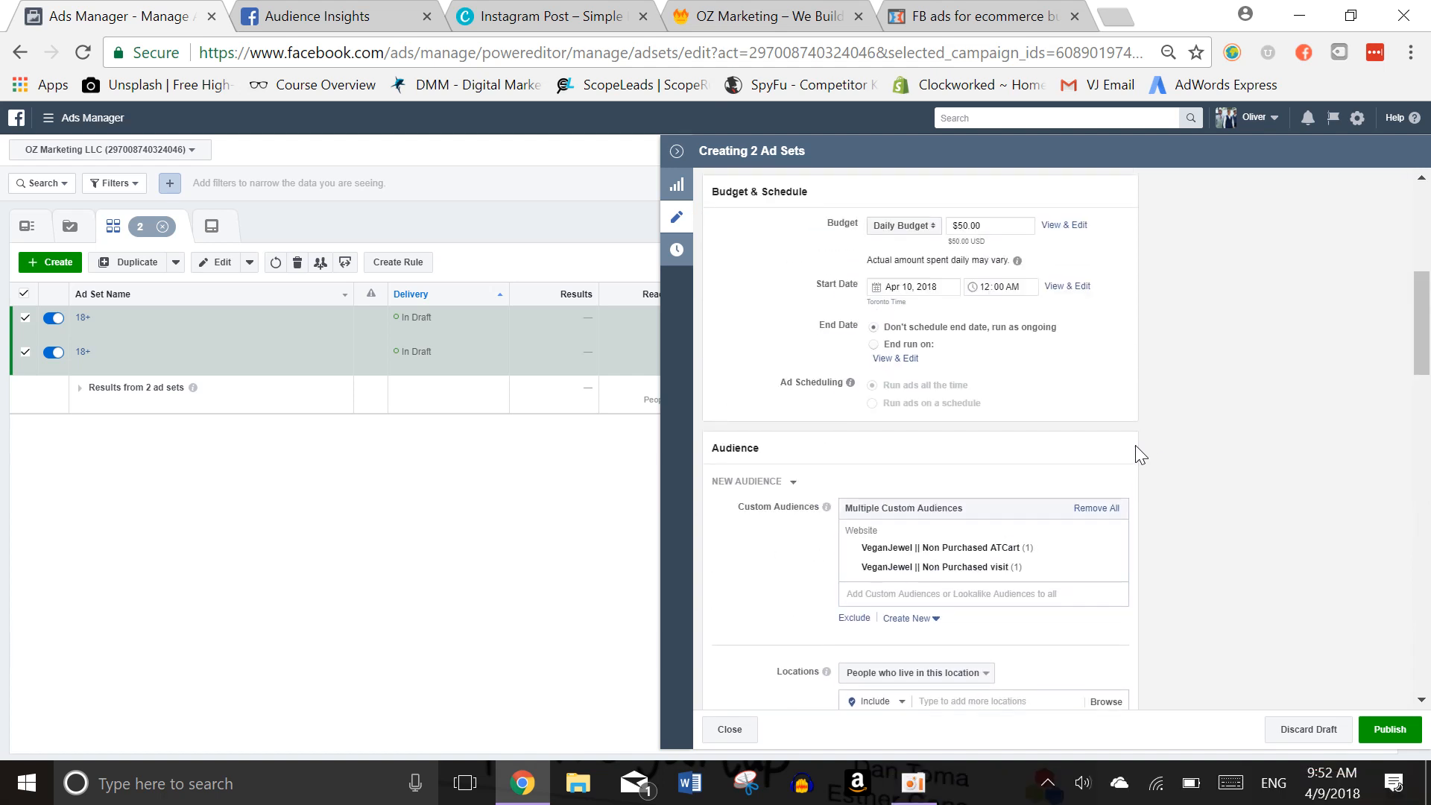
pyautogui.scroll(3, 1135, 445)
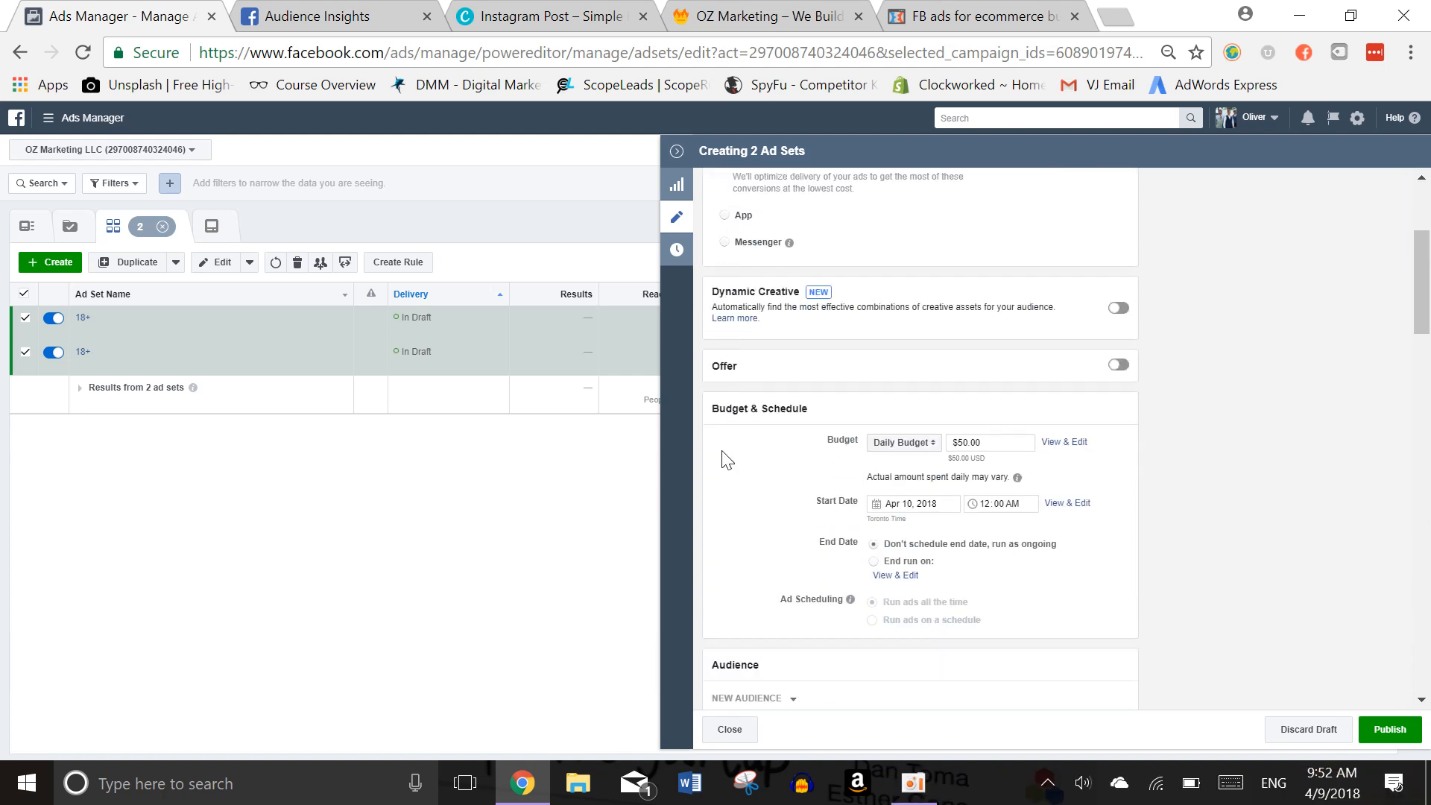
# Close the ad set editor and dismiss the publishing prompt, keeping the changes as drafts
pyautogui.click(731, 729)
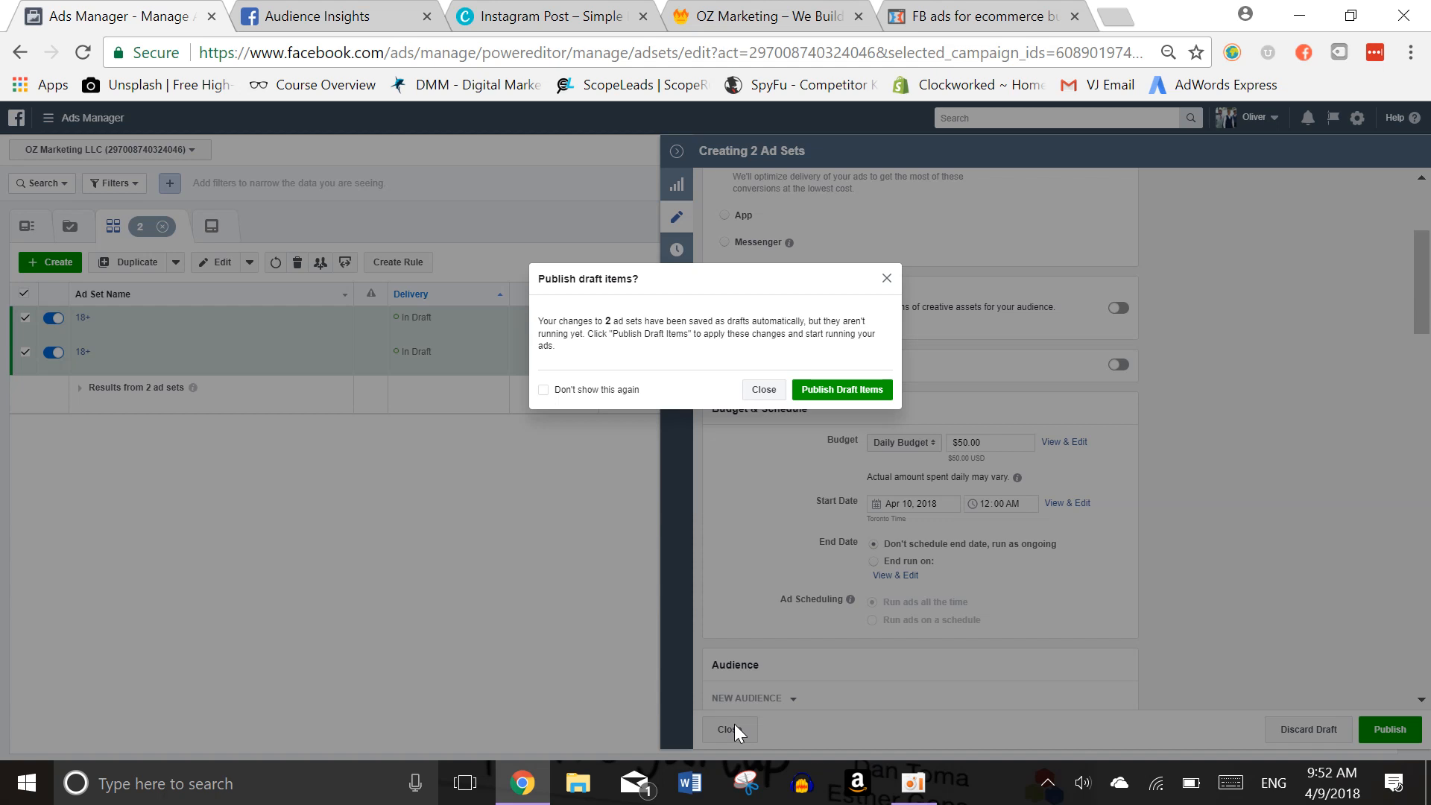
pyautogui.click(888, 280)
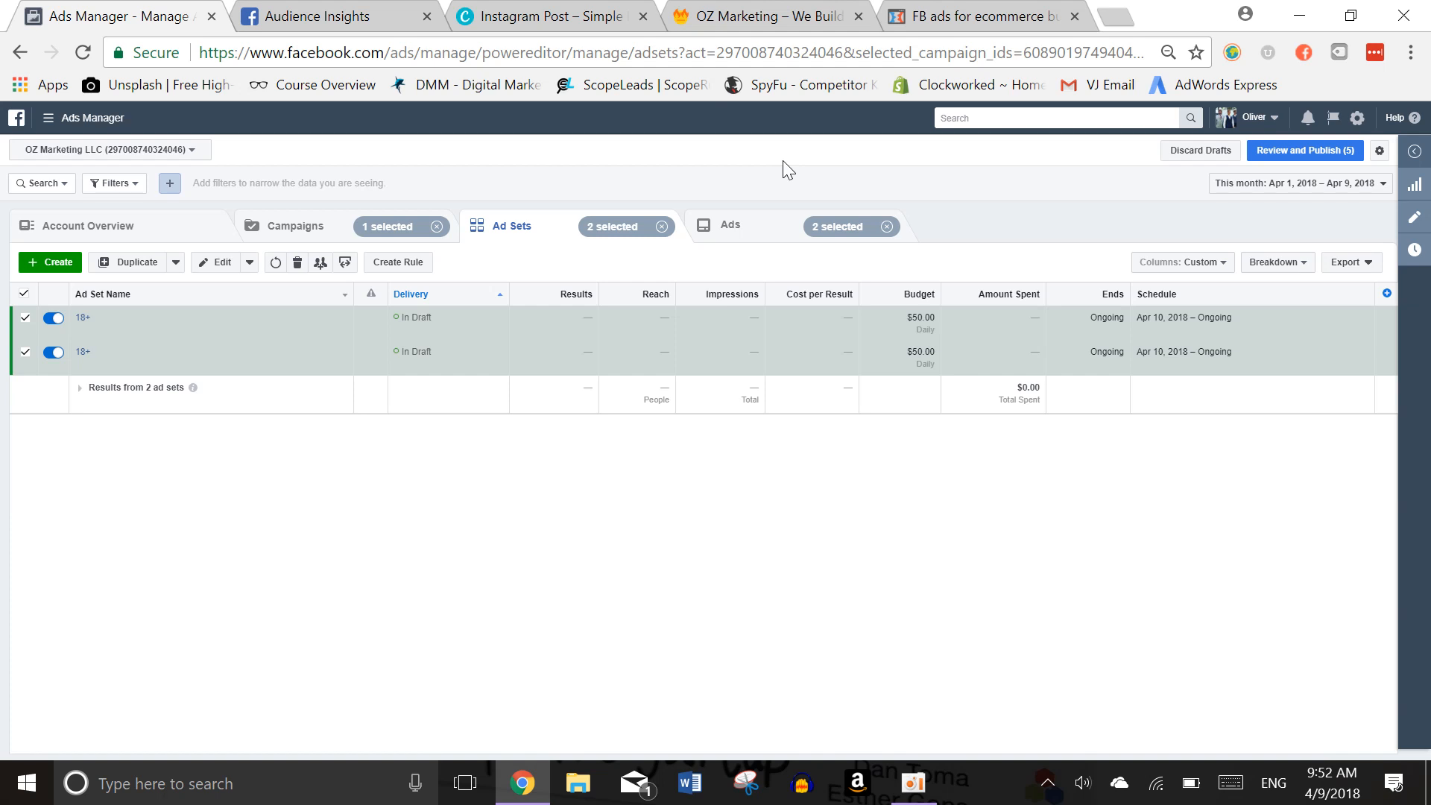
pyautogui.click(914, 782)
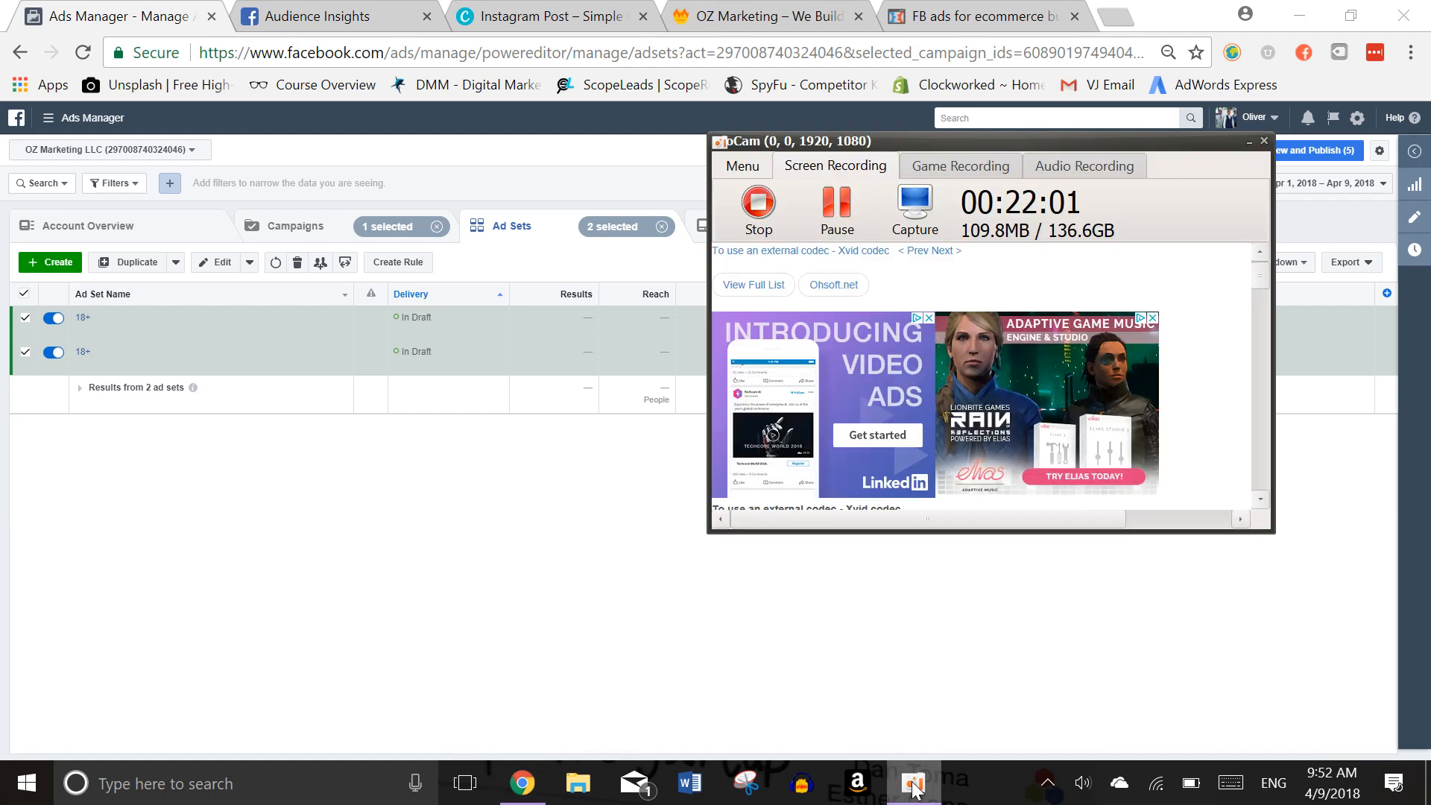